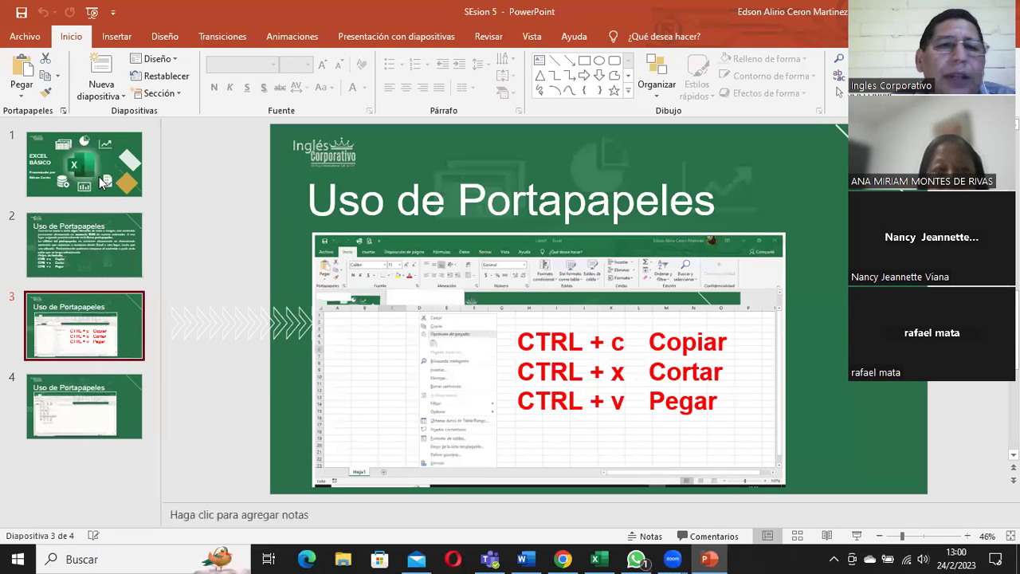
Go from the 'EXCEL BÁSICO' title slide to the 'Uso de Portapapeles' clipboard slide
{"action": "left_click", "coordinate": [95, 182]}
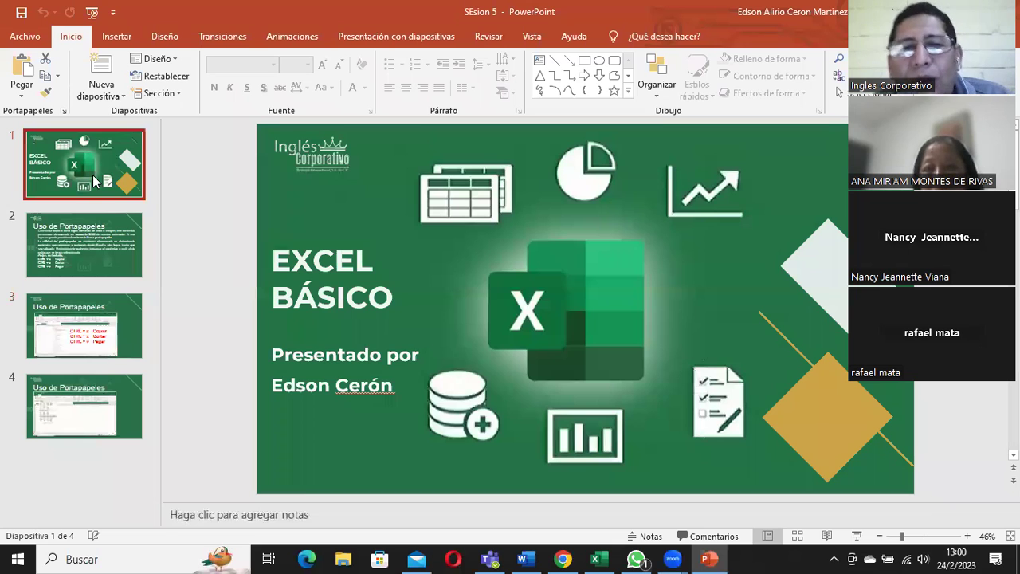
{"action": "left_click", "coordinate": [88, 239]}
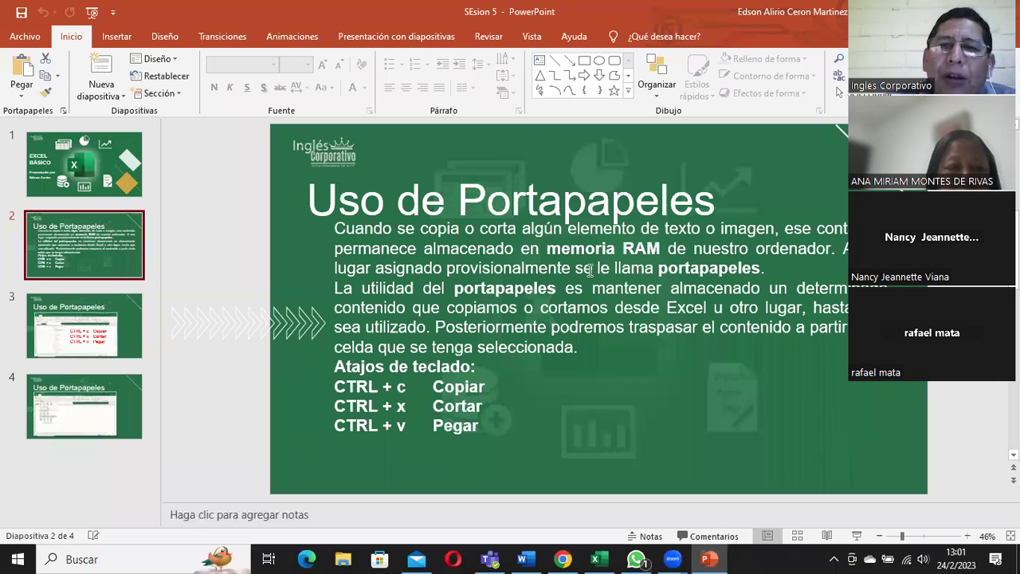
Select slide 2's explanation text, then move to slide 3 with the CTRL + c/x/v shortcuts
{"action": "left_click", "coordinate": [732, 271]}
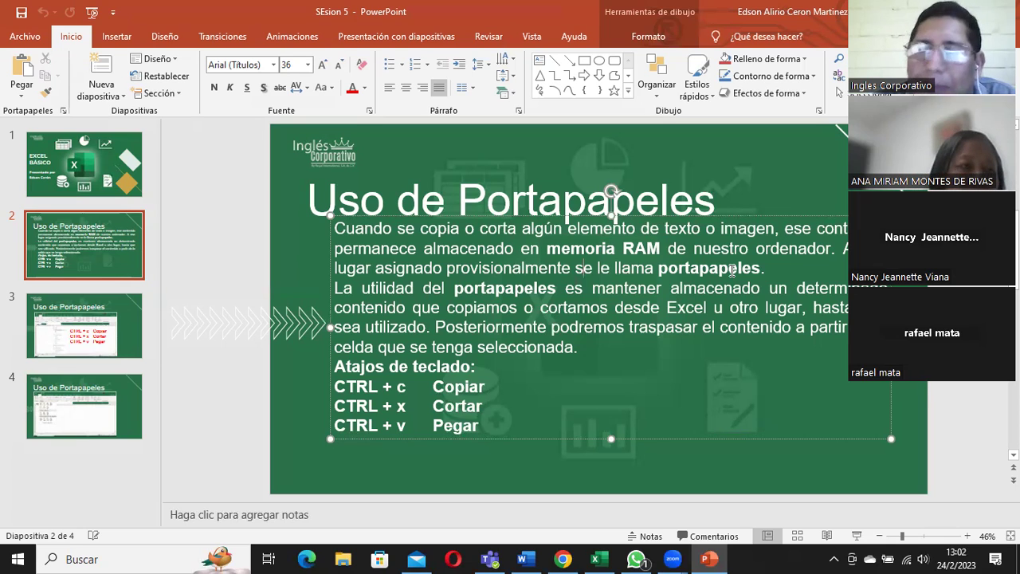
{"action": "left_click", "coordinate": [81, 341]}
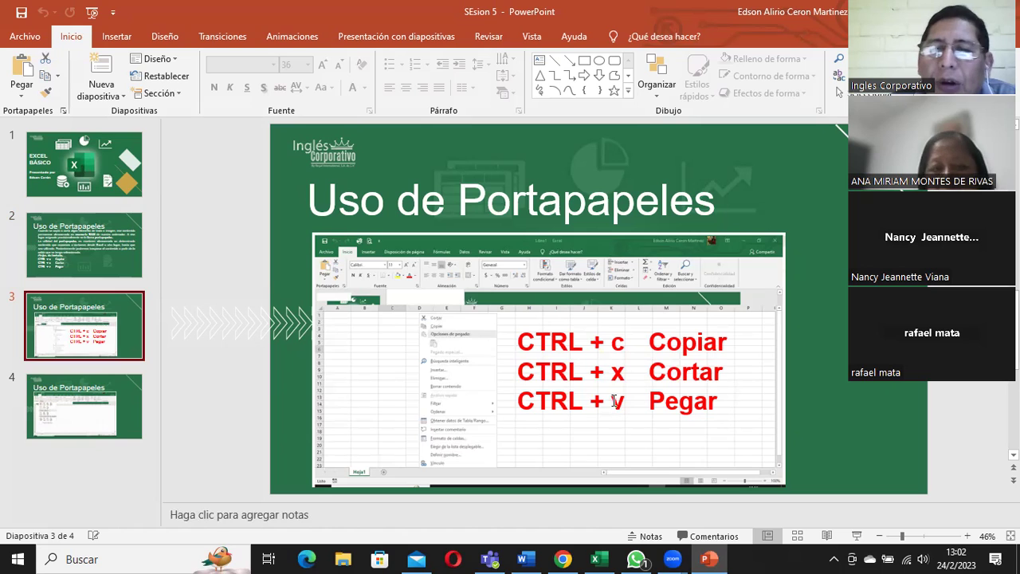
{"action": "left_click", "coordinate": [613, 401]}
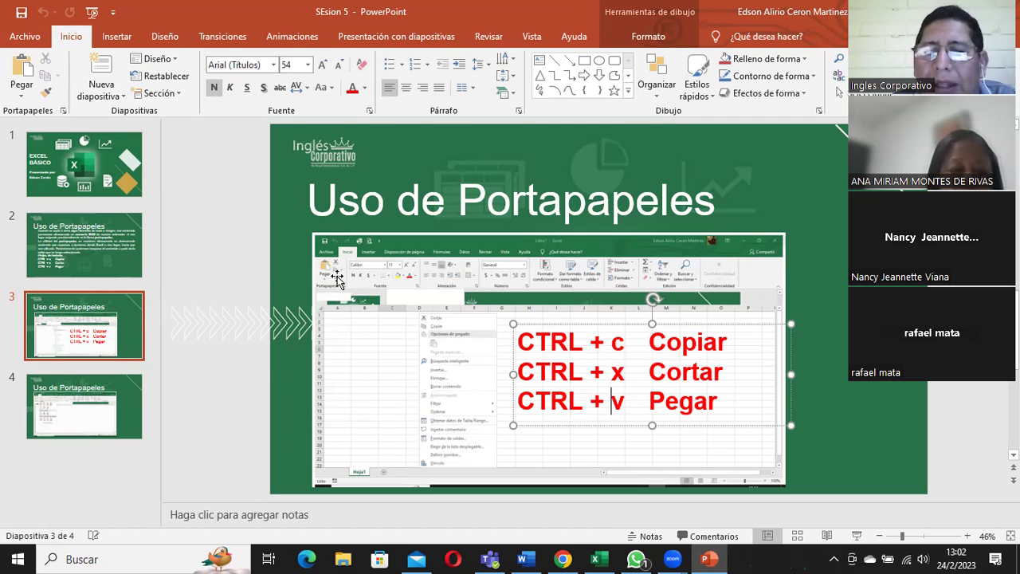
Switch to the 'Ejercicios de portapapeles' workbook and select the price table from header A3
{"action": "left_click", "coordinate": [598, 557]}
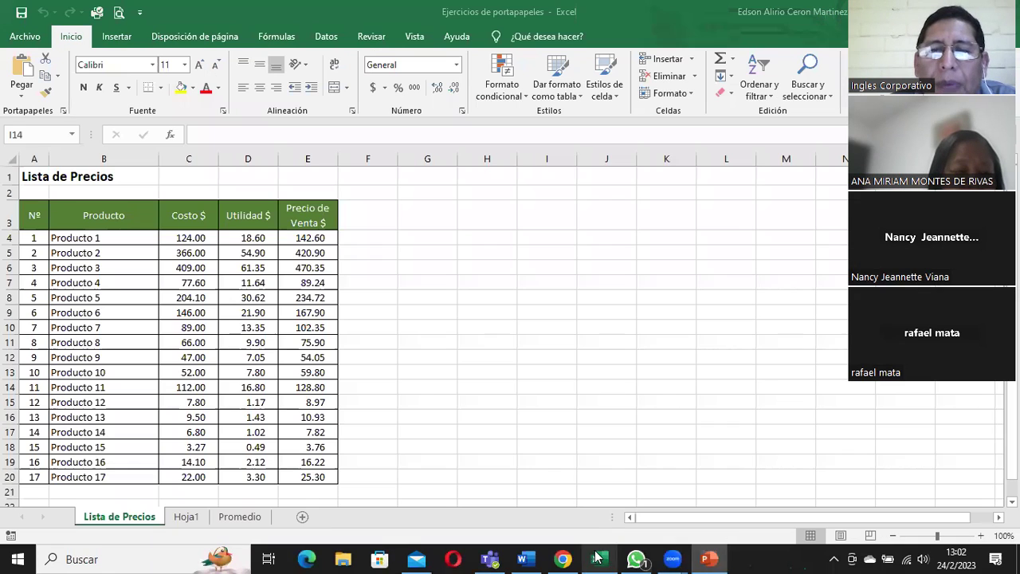
{"action": "left_click", "coordinate": [451, 285]}
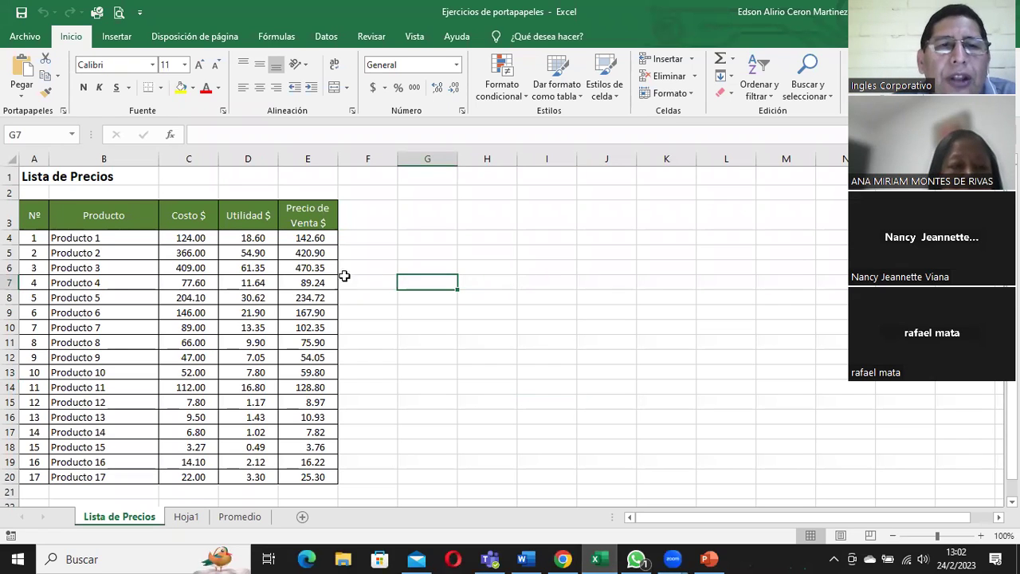
{"action": "mouse_move", "coordinate": [32, 217]}
{"action": "left_mouse_down"}
{"action": "mouse_move", "coordinate": [314, 227]}
{"action": "mouse_move", "coordinate": [326, 475]}
{"action": "left_mouse_up"}
{"action": "left_click", "coordinate": [450, 225]}
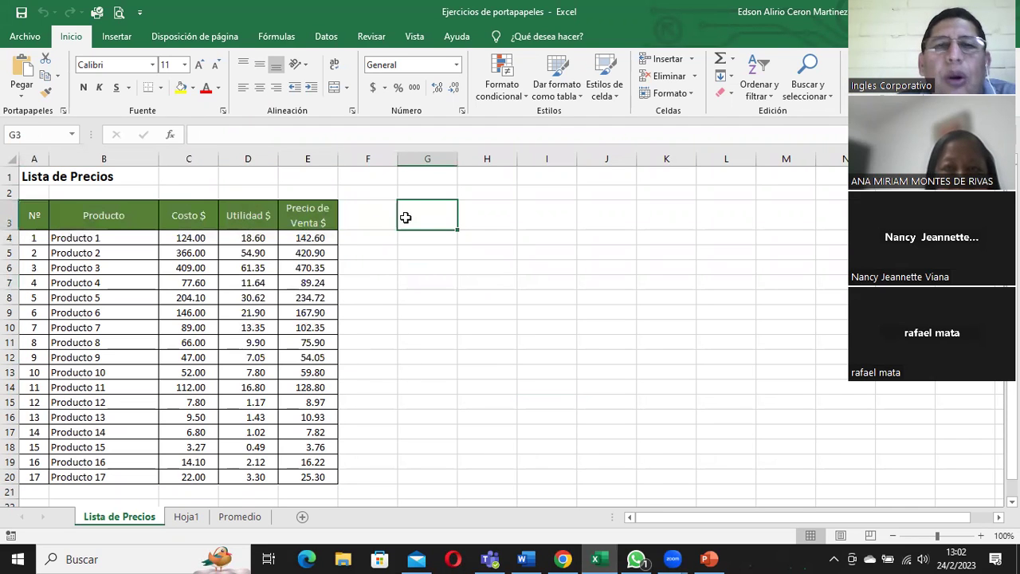
{"action": "left_click", "coordinate": [31, 214]}
{"action": "mouse_move", "coordinate": [31, 214]}
{"action": "left_mouse_down"}
{"action": "mouse_move", "coordinate": [313, 282]}
{"action": "mouse_move", "coordinate": [312, 475]}
{"action": "left_mouse_up"}
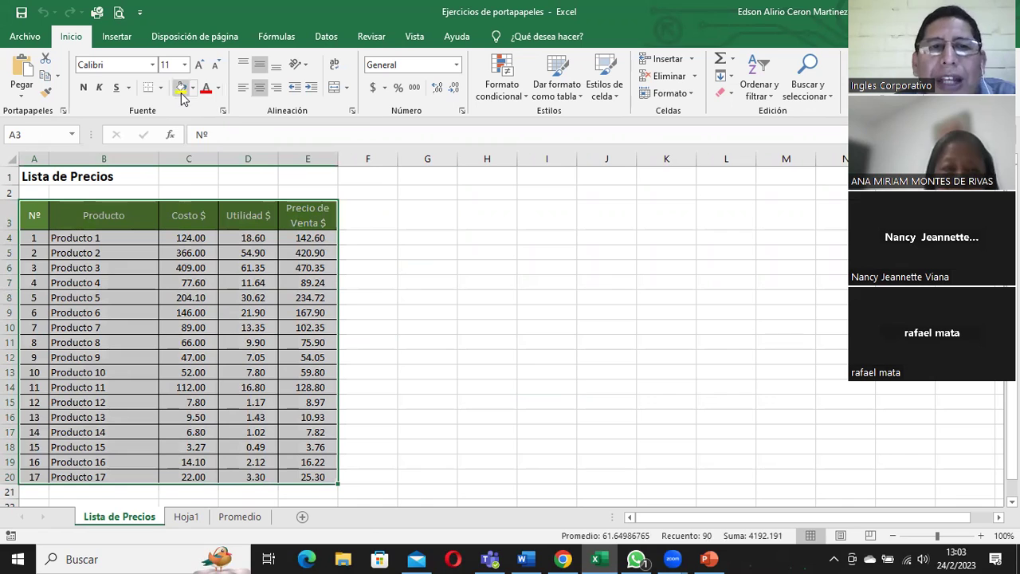
Reselect the whole Lista de Precios table A3:E20, from the Nº header to E20
{"action": "left_click", "coordinate": [170, 314]}
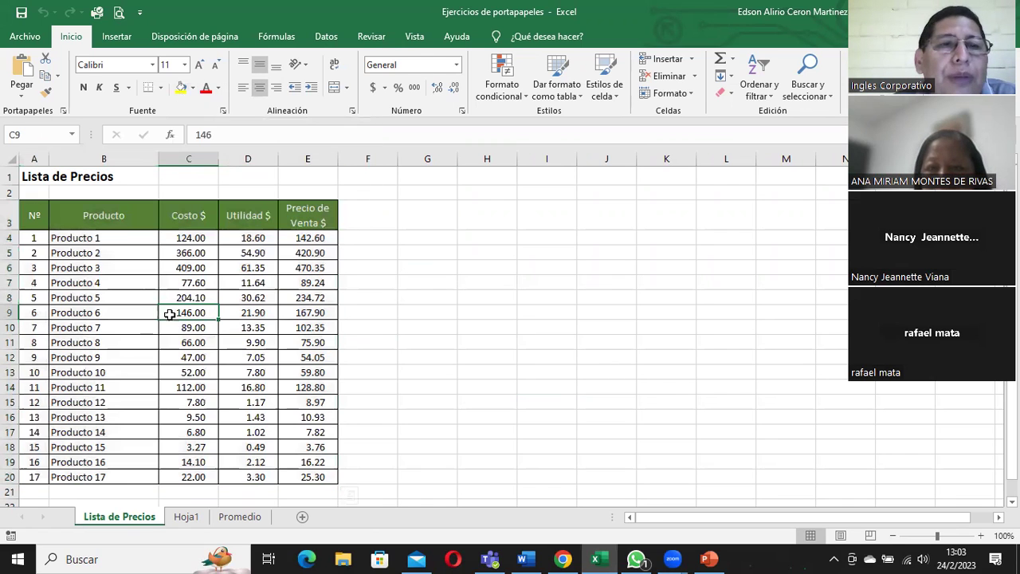
{"action": "left_click_drag", "start_coordinate": [36, 219], "coordinate": [303, 477]}
{"action": "left_click", "coordinate": [37, 217]}
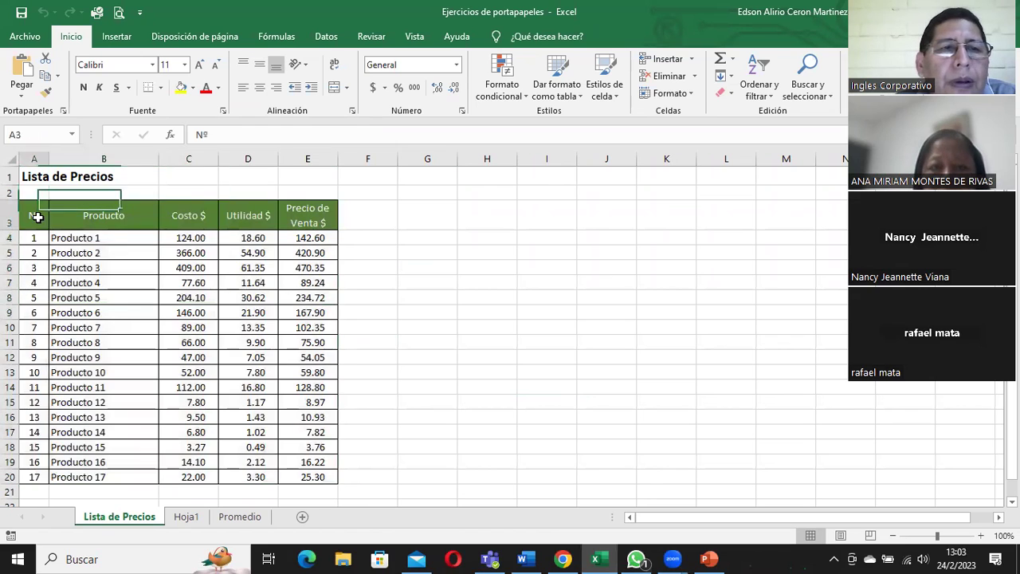
{"action": "left_click_drag", "start_coordinate": [37, 217], "coordinate": [302, 477]}
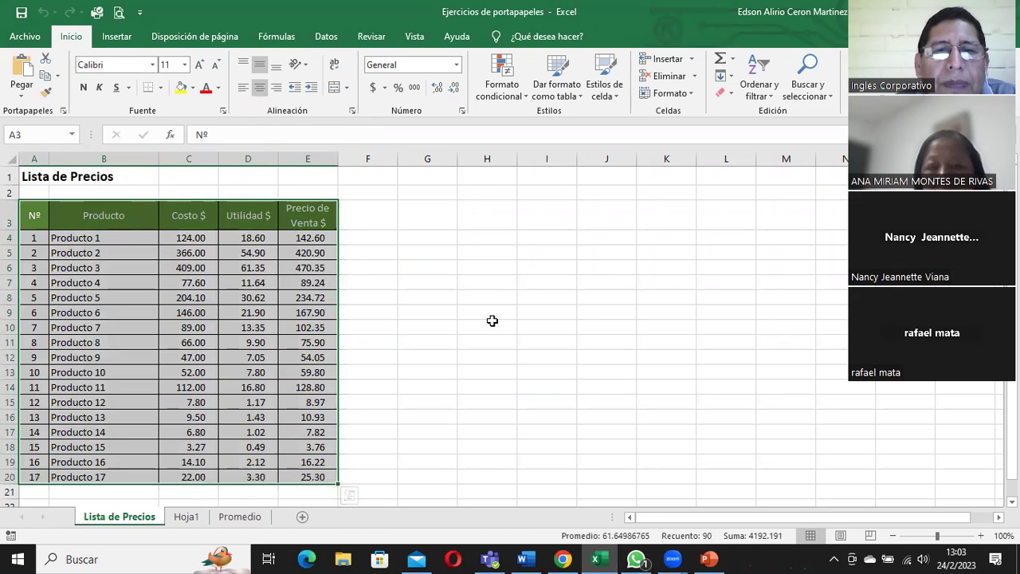
{"action": "left_click", "coordinate": [492, 320]}
{"action": "mouse_move", "coordinate": [35, 217]}
{"action": "left_mouse_down"}
{"action": "mouse_move", "coordinate": [293, 391]}
{"action": "mouse_move", "coordinate": [308, 477]}
{"action": "left_mouse_up"}
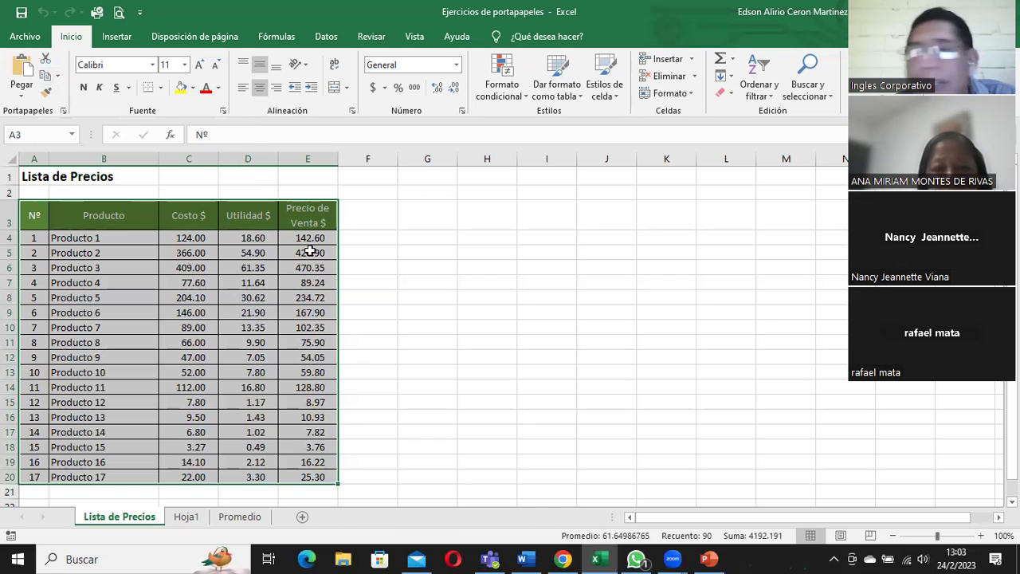
{"action": "left_click", "coordinate": [50, 214]}
{"action": "mouse_move", "coordinate": [36, 215]}
{"action": "left_mouse_down"}
{"action": "mouse_move", "coordinate": [306, 452]}
{"action": "mouse_move", "coordinate": [307, 478]}
{"action": "left_mouse_up"}
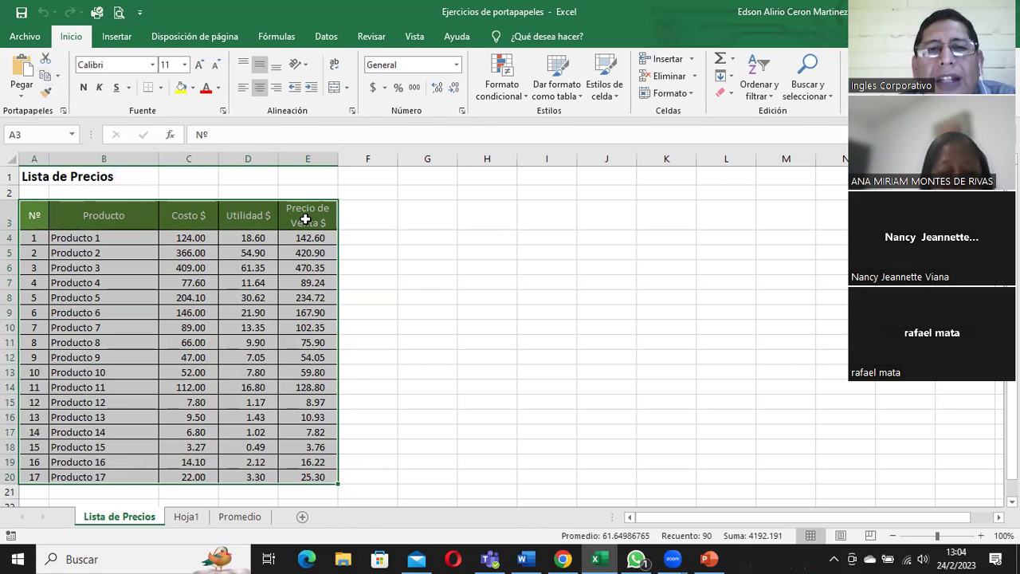
Reselect A3:E20 and copy the price table with Copiar on the Inicio tab
{"action": "right_click", "coordinate": [306, 221]}
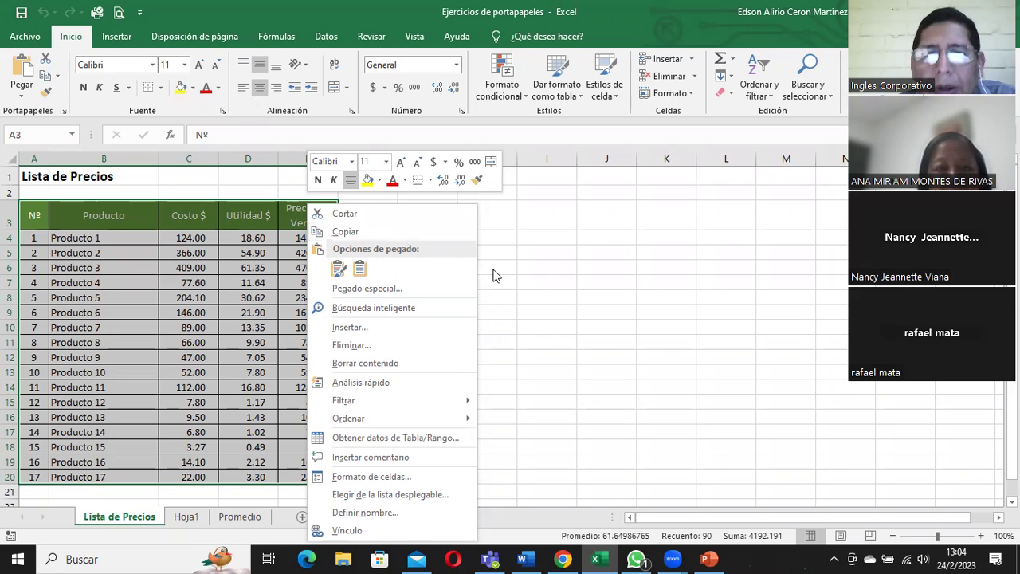
{"action": "left_click", "coordinate": [582, 271]}
{"action": "left_click", "coordinate": [432, 282]}
{"action": "mouse_move", "coordinate": [32, 219]}
{"action": "left_mouse_down"}
{"action": "mouse_move", "coordinate": [260, 243]}
{"action": "mouse_move", "coordinate": [306, 478]}
{"action": "left_mouse_up"}
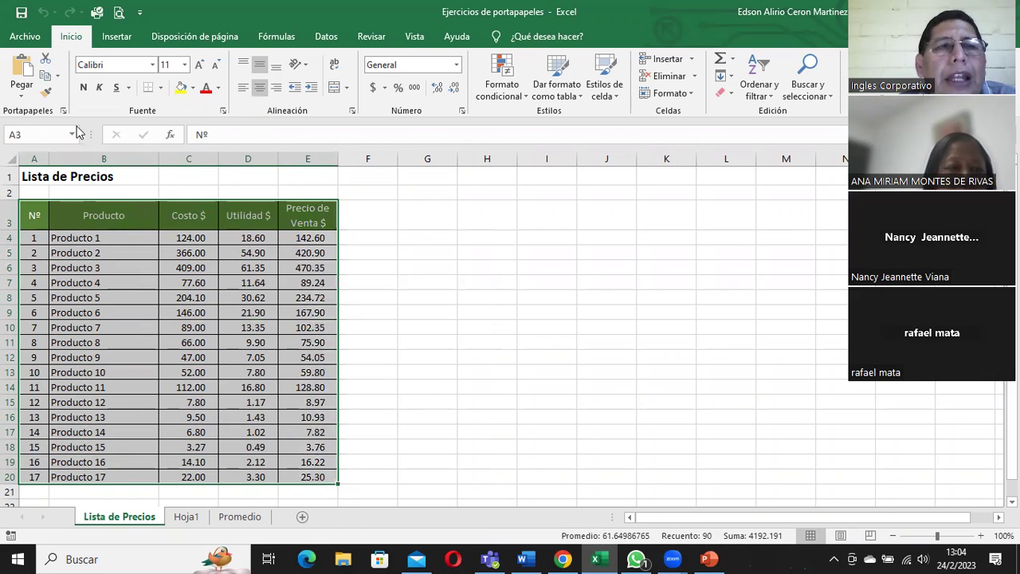
{"action": "left_click", "coordinate": [44, 74]}
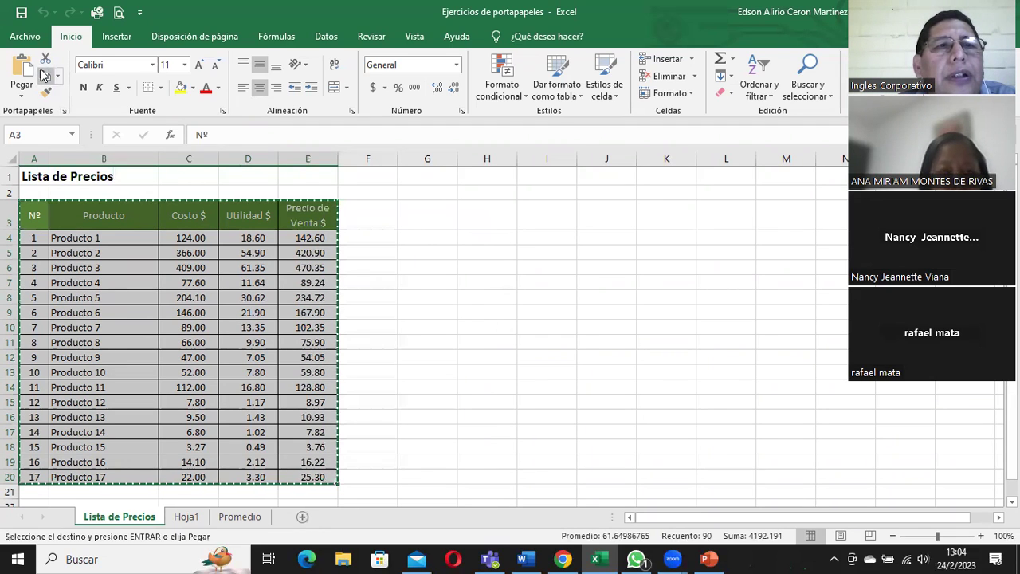
{"action": "left_click", "coordinate": [486, 215]}
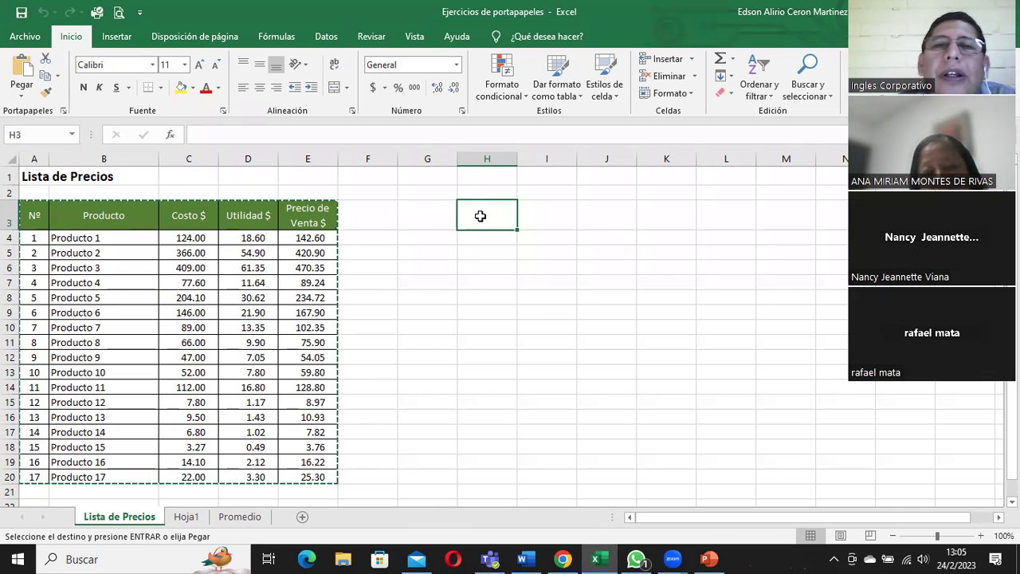
Select cell I3 as the destination for the copied price table
{"action": "left_click", "coordinate": [559, 213]}
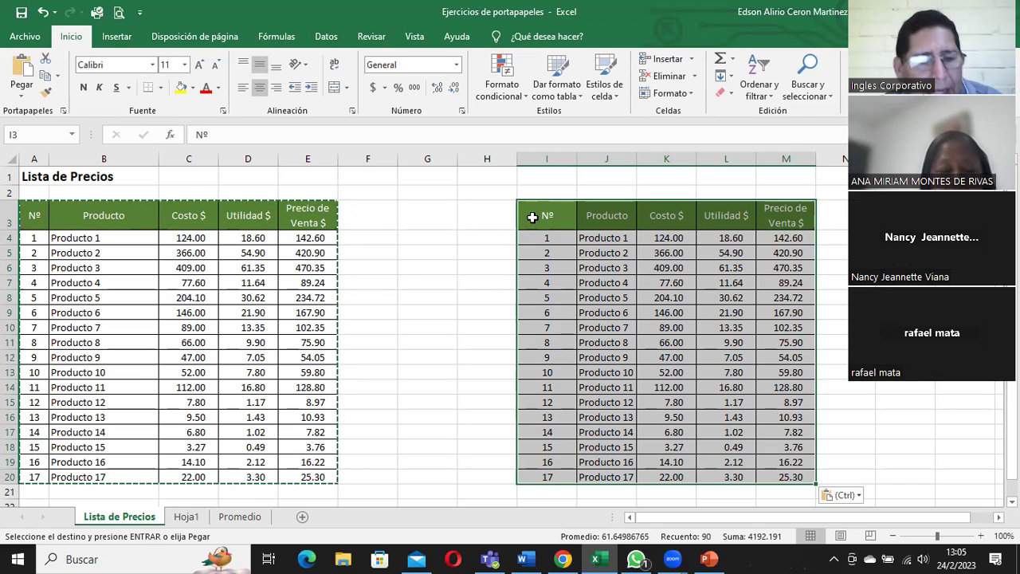
Undo the paste, re-paste the table at I3 with Pegar, then return to PowerPoint
{"action": "key", "text": "ctrl+z"}
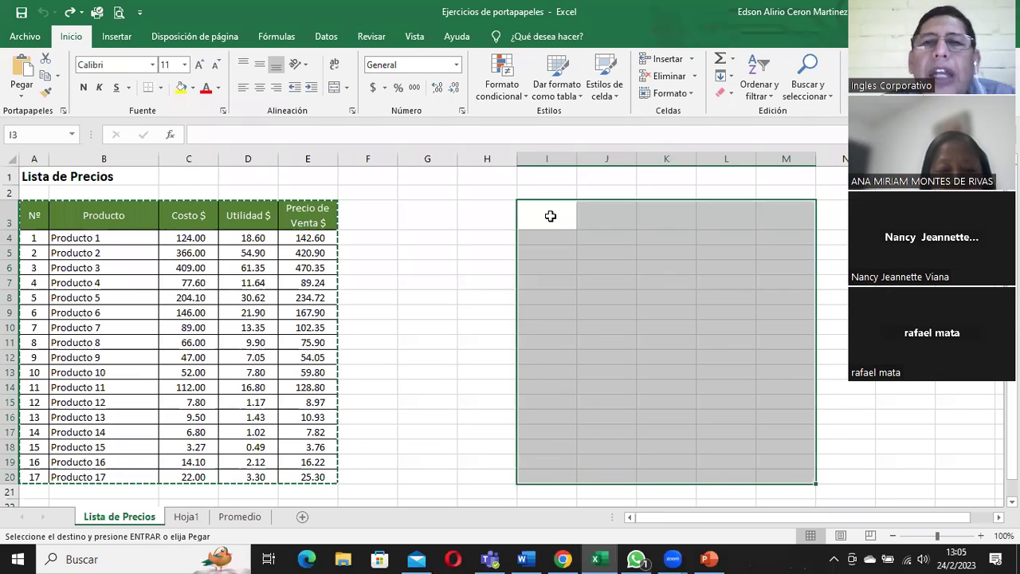
{"action": "left_click", "coordinate": [550, 216]}
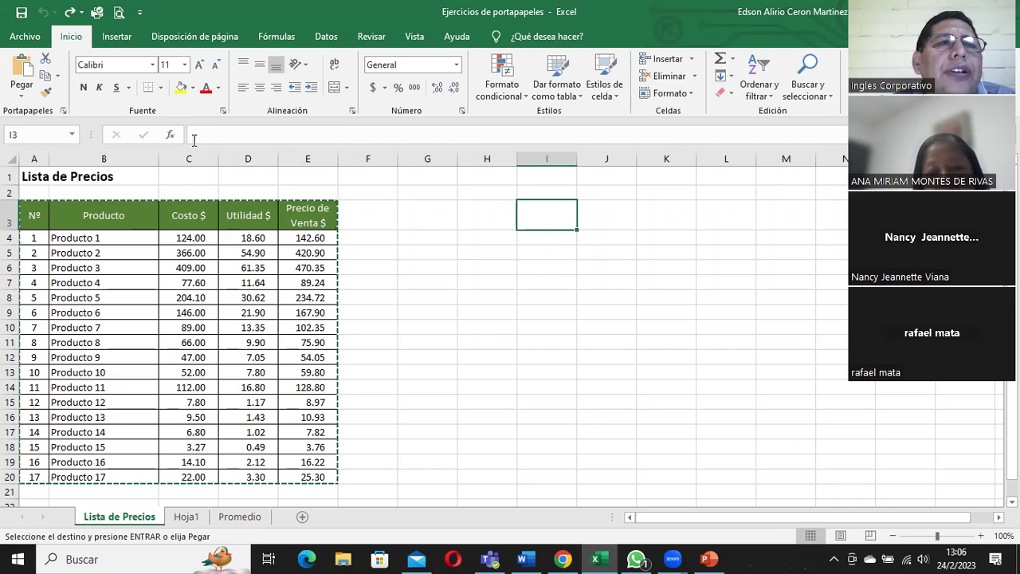
{"action": "left_click", "coordinate": [20, 73]}
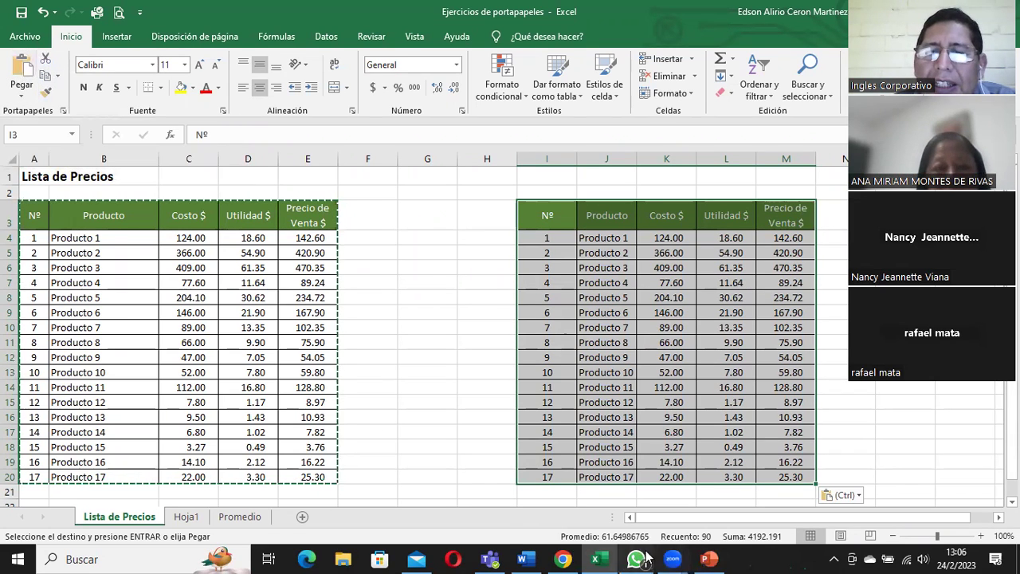
{"action": "left_click", "coordinate": [708, 559]}
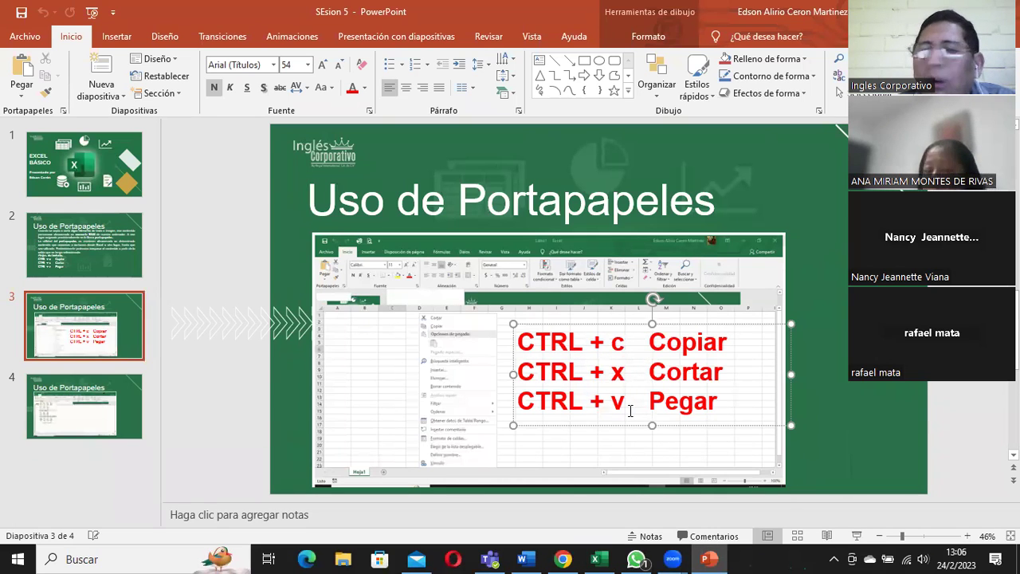
Switch from PowerPoint to the G1-EXB-02-2023 WhatsApp group chat
{"action": "left_click", "coordinate": [636, 559]}
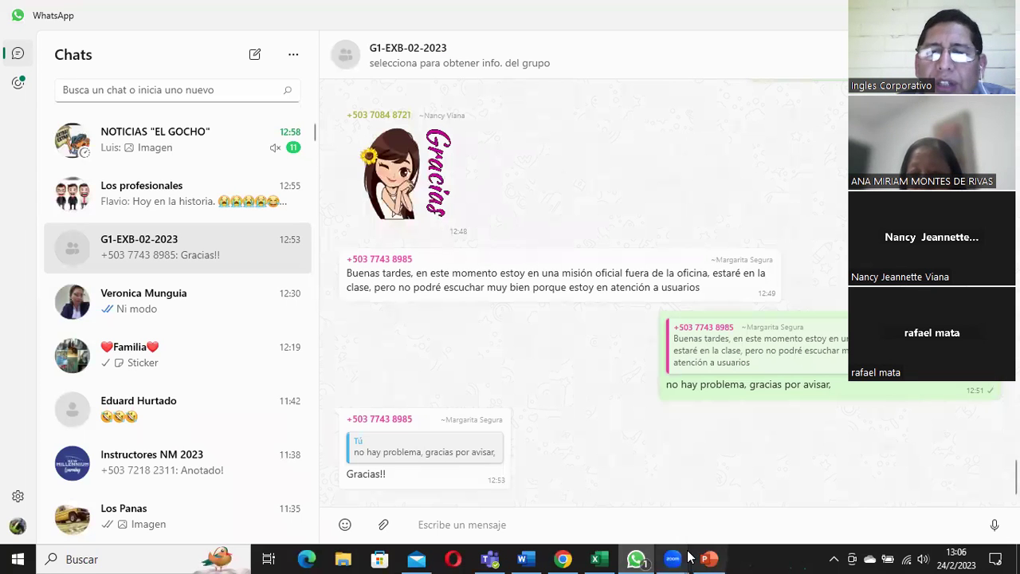
Return to the Ejercicios de portapapeles workbook showing the price list and its I3:M20 copy
{"action": "left_click", "coordinate": [595, 559]}
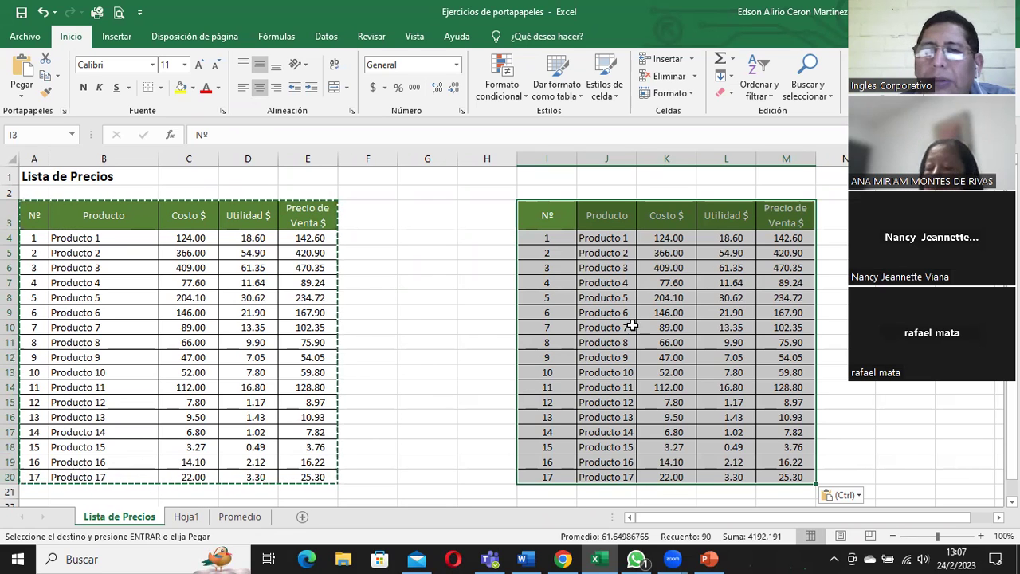
Select the pasted copy I3:M20, undo the paste with Ctrl+Z, and pick cell K4
{"action": "left_click", "coordinate": [572, 218]}
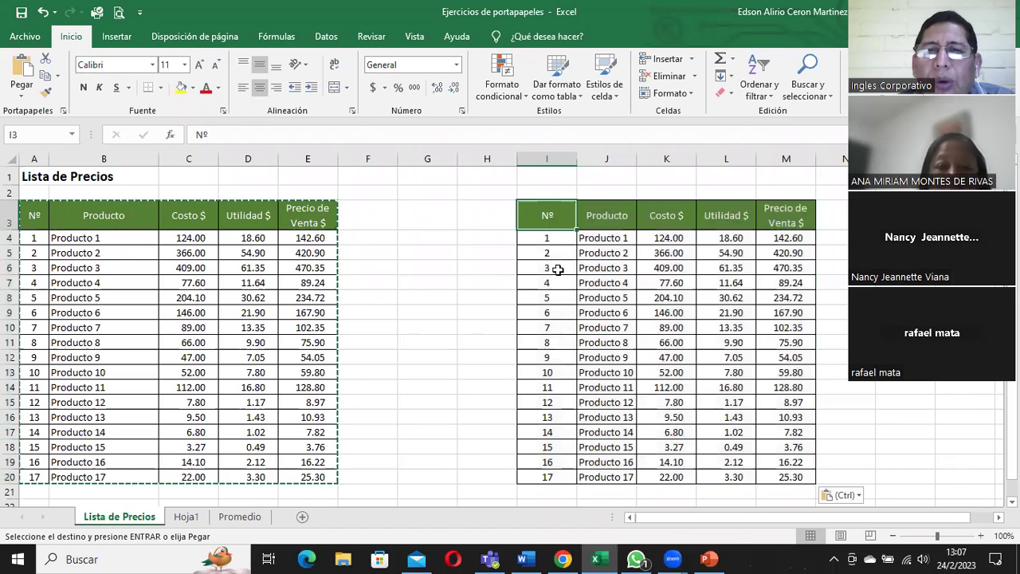
{"action": "left_click_drag", "start_coordinate": [557, 270], "coordinate": [784, 475]}
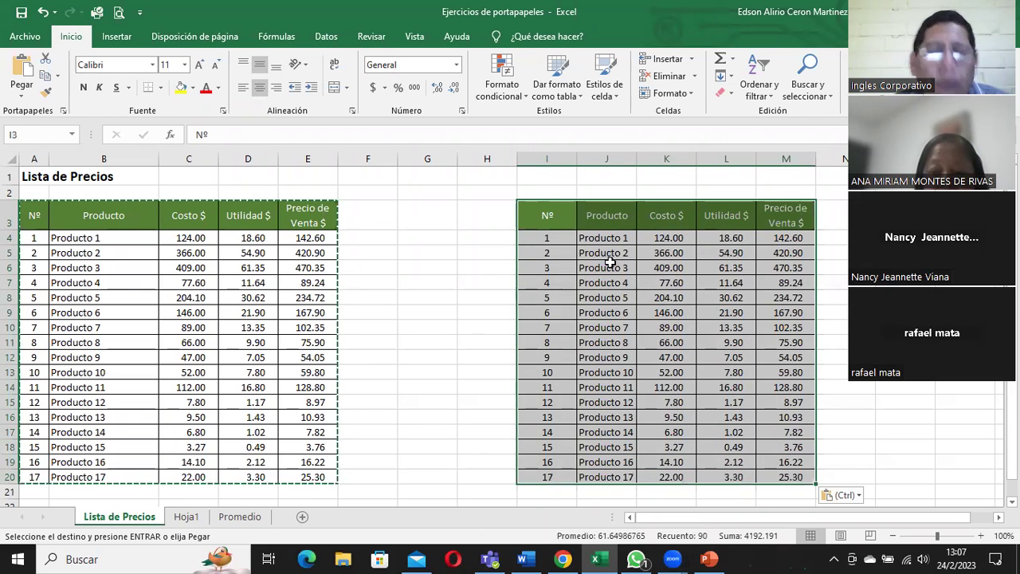
{"action": "key", "text": "ctrl+z"}
{"action": "left_click", "coordinate": [442, 219]}
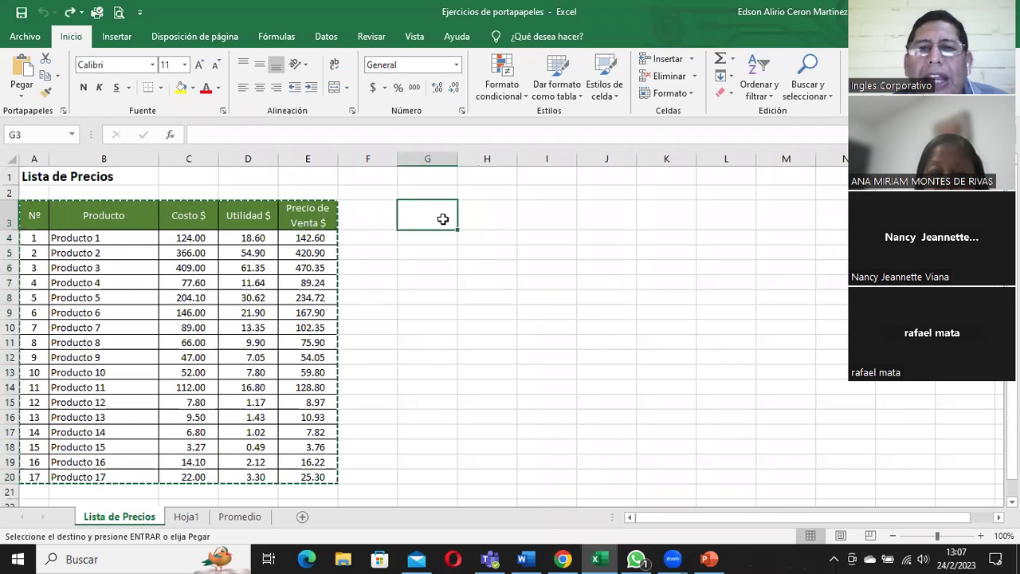
{"action": "left_click", "coordinate": [664, 237]}
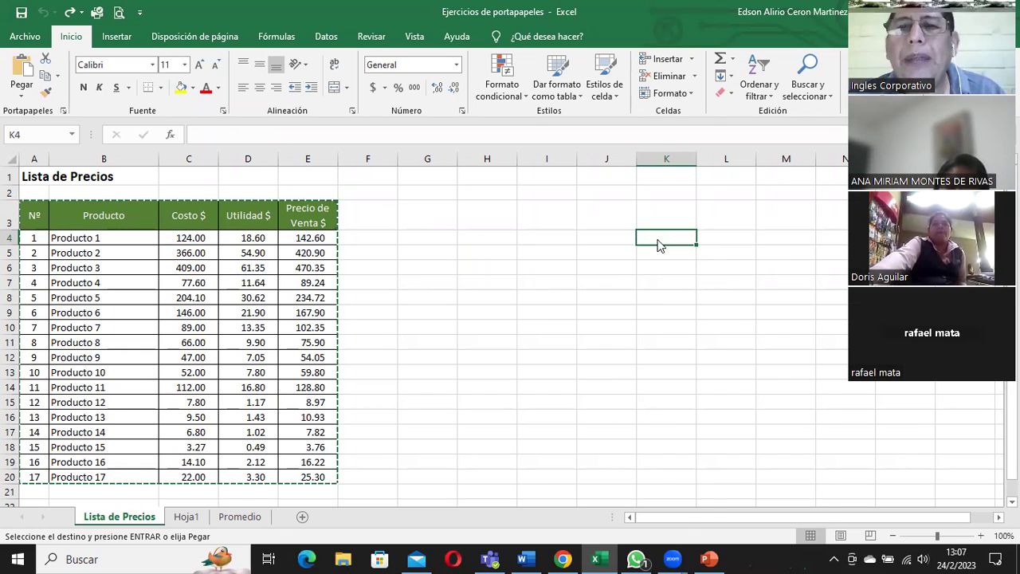
{"action": "right_click", "coordinate": [658, 243]}
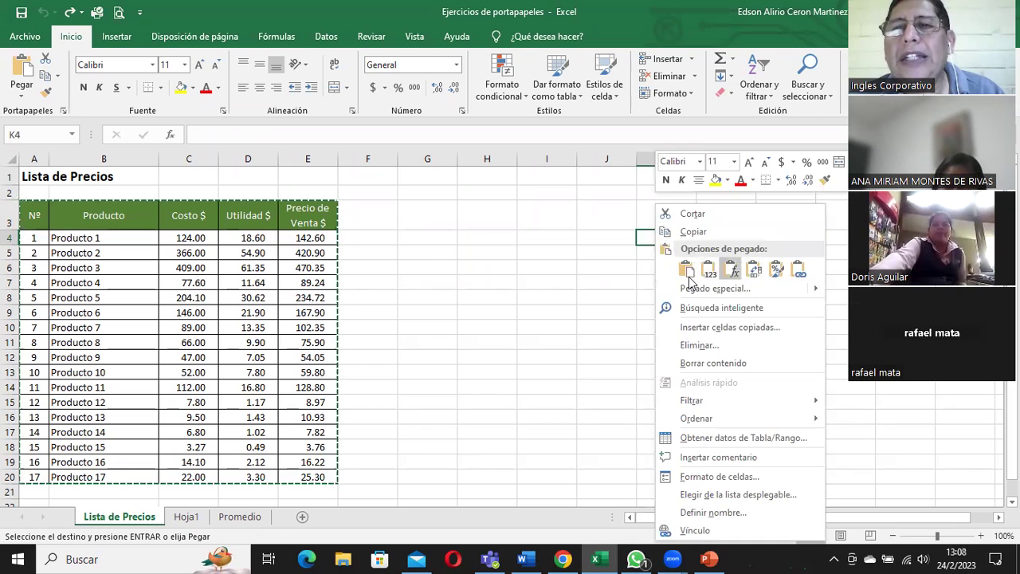
{"action": "left_click", "coordinate": [647, 237]}
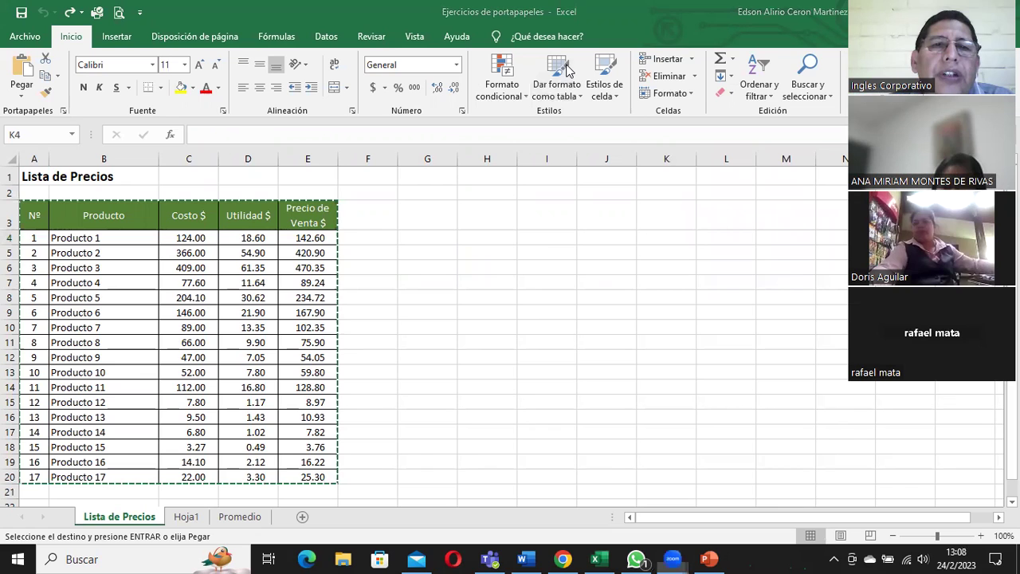
{"action": "left_click", "coordinate": [548, 213]}
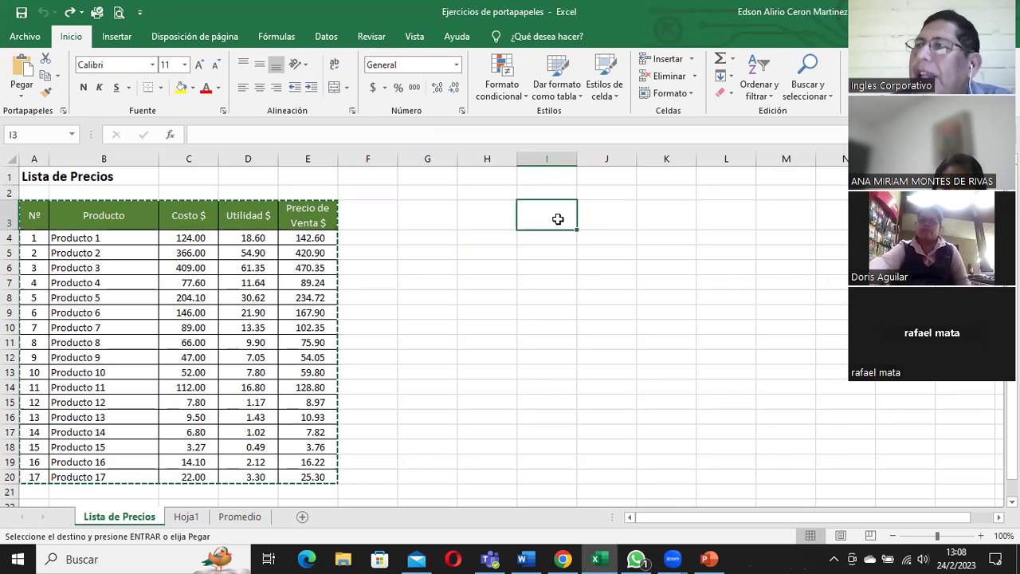
{"action": "key", "text": "ctrl+v"}
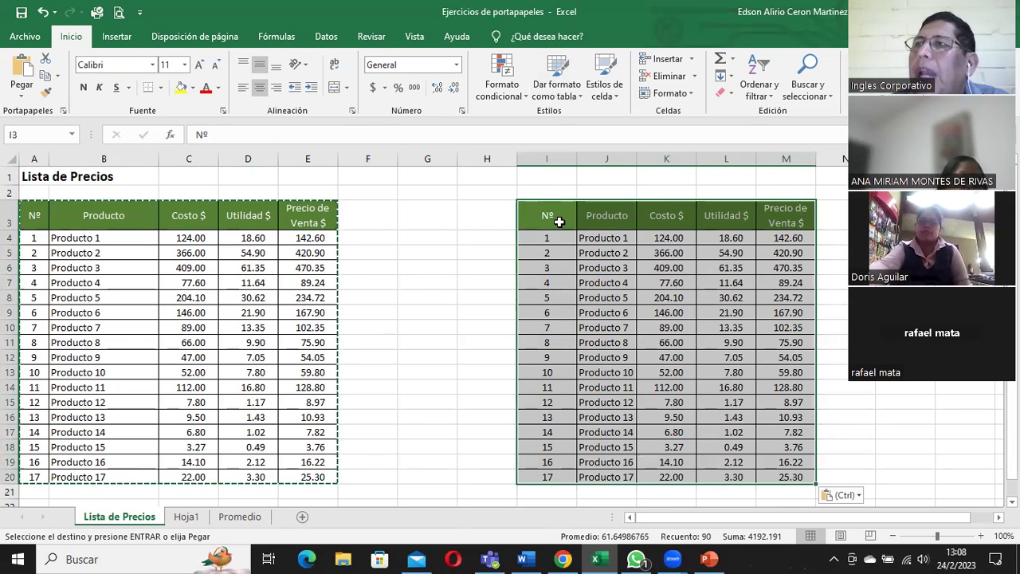
{"action": "key", "text": "ctrl+z"}
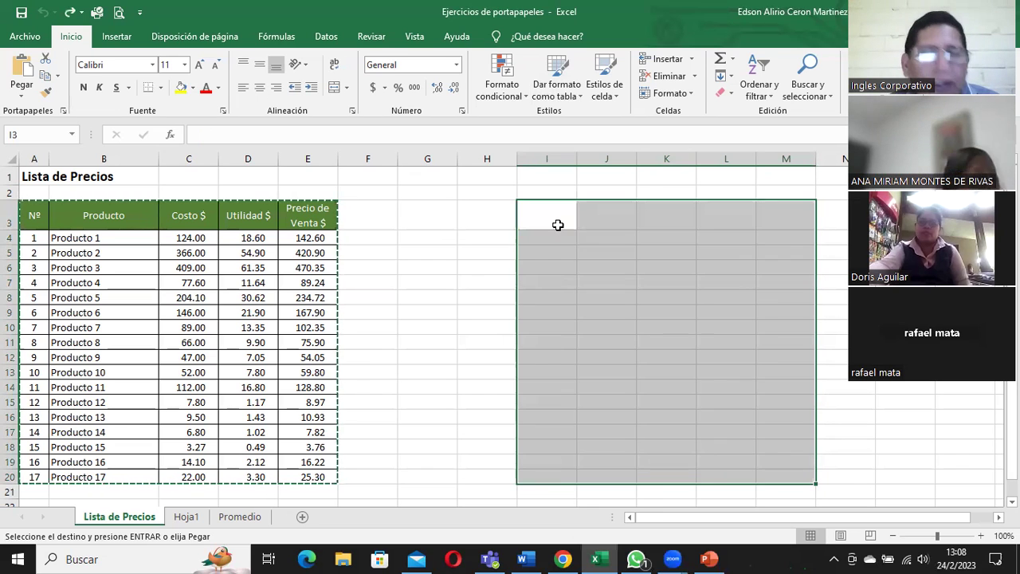
{"action": "left_click", "coordinate": [586, 231]}
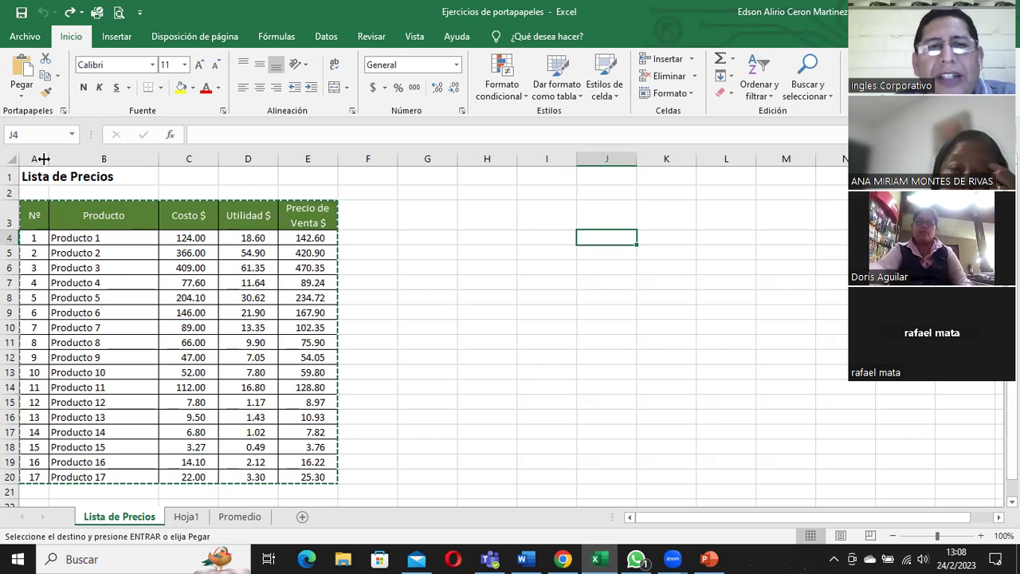
Paste the price table at J4 using the Pegar (P) option, keeping green headers and borders
{"action": "left_click", "coordinate": [22, 97]}
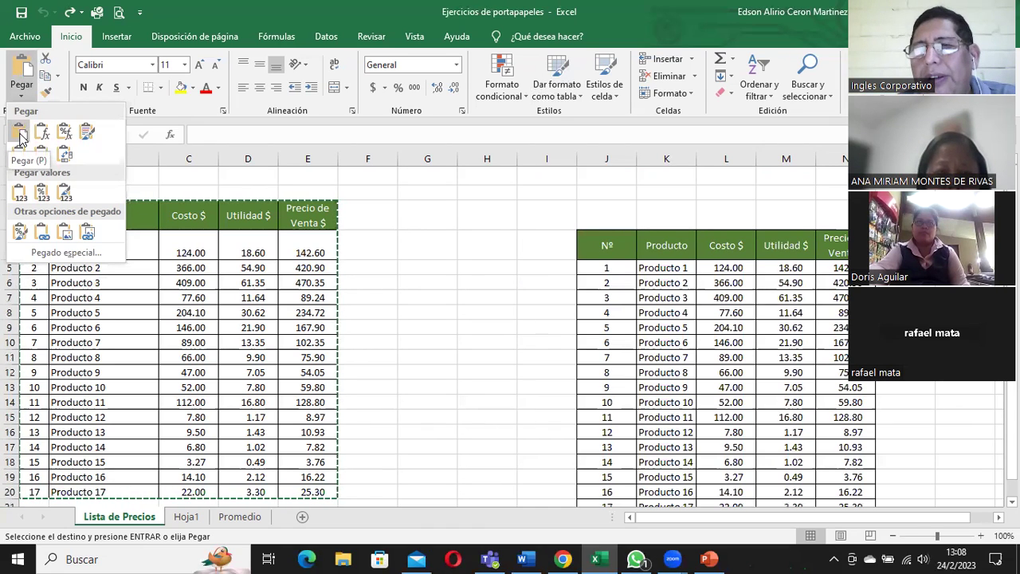
{"action": "left_click", "coordinate": [20, 135]}
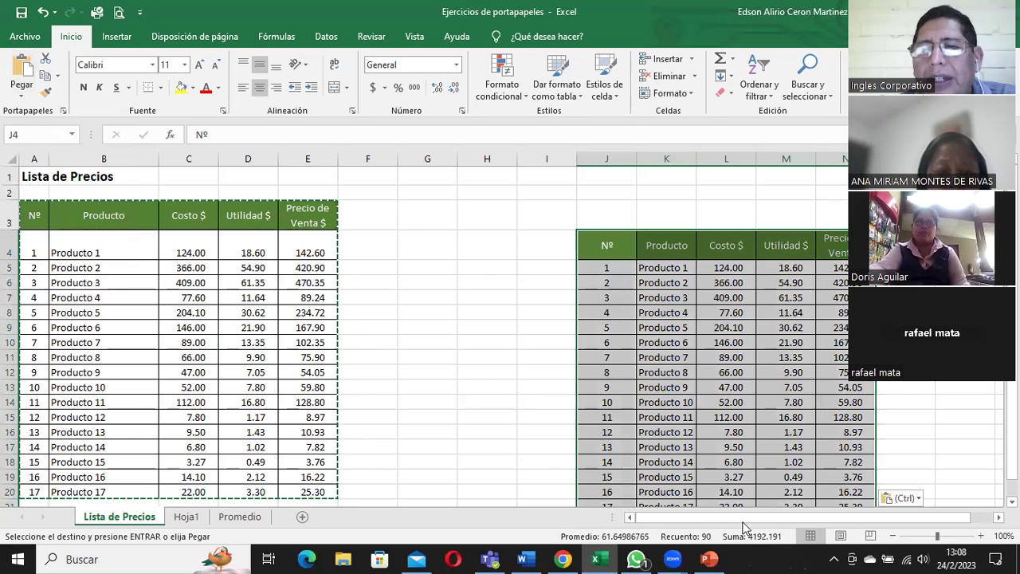
{"action": "left_click_drag", "start_coordinate": [743, 523], "coordinate": [753, 522]}
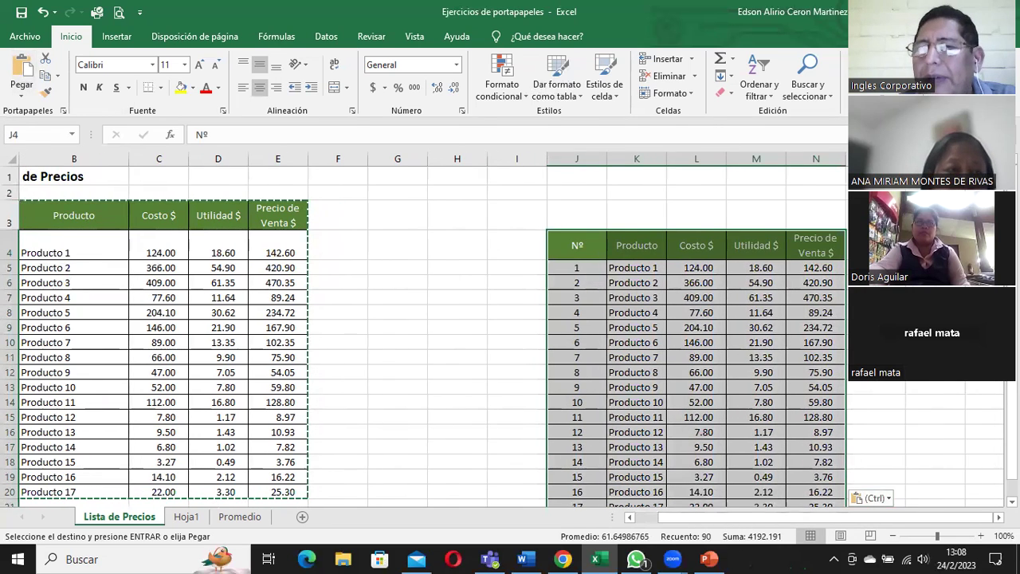
{"action": "scroll", "coordinate": [672, 303], "scroll_direction": "right", "scroll_amount": 2}
{"action": "scroll", "coordinate": [672, 302], "scroll_direction": "right", "scroll_amount": 1}
{"action": "scroll", "coordinate": [672, 303], "scroll_direction": "right", "scroll_amount": 1}
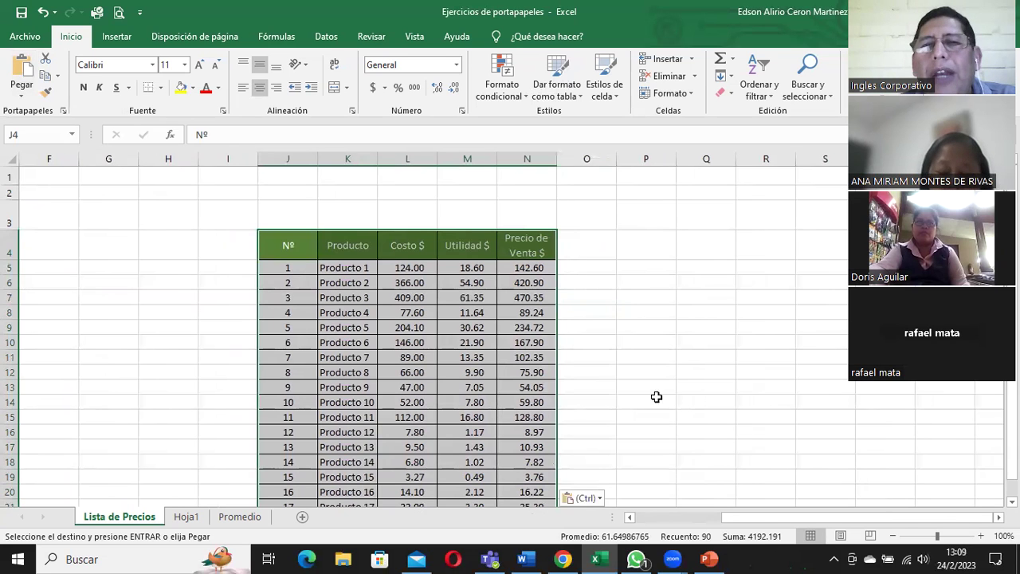
{"action": "left_click_drag", "start_coordinate": [764, 522], "coordinate": [783, 522]}
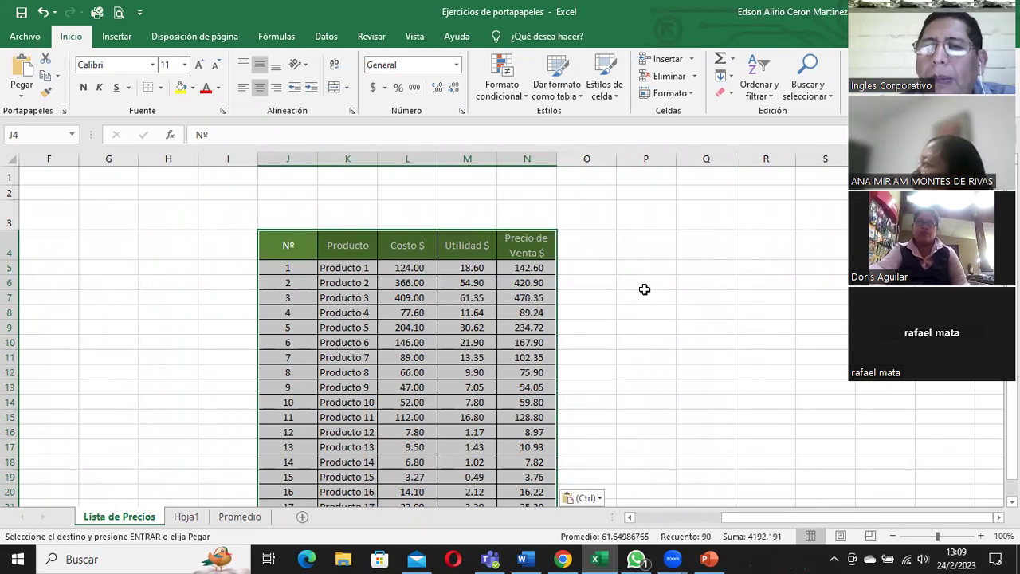
Paste only the formulas at P4 and check the pasted formulas in S5 and T5
{"action": "left_click", "coordinate": [640, 243]}
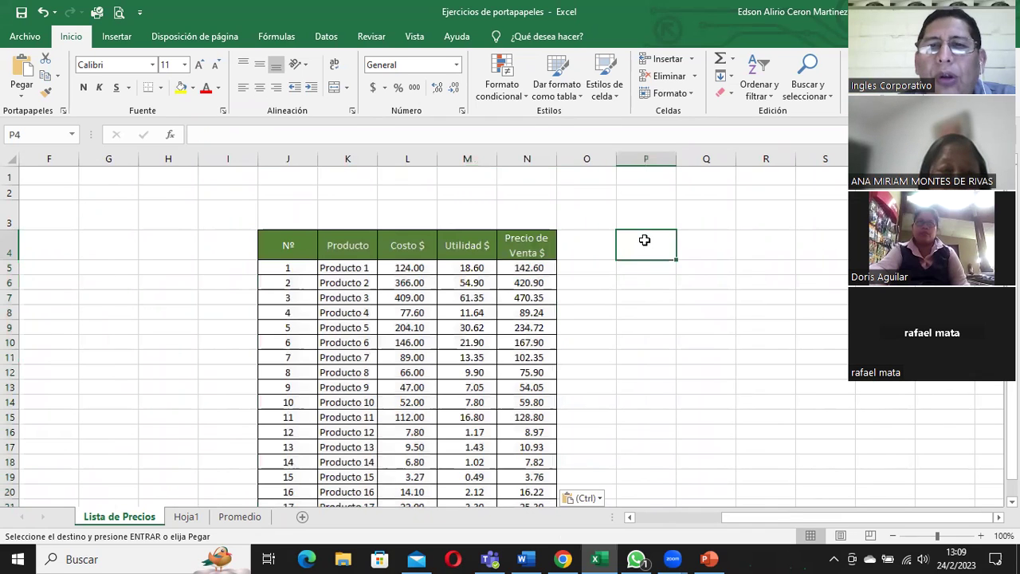
{"action": "left_click", "coordinate": [22, 99]}
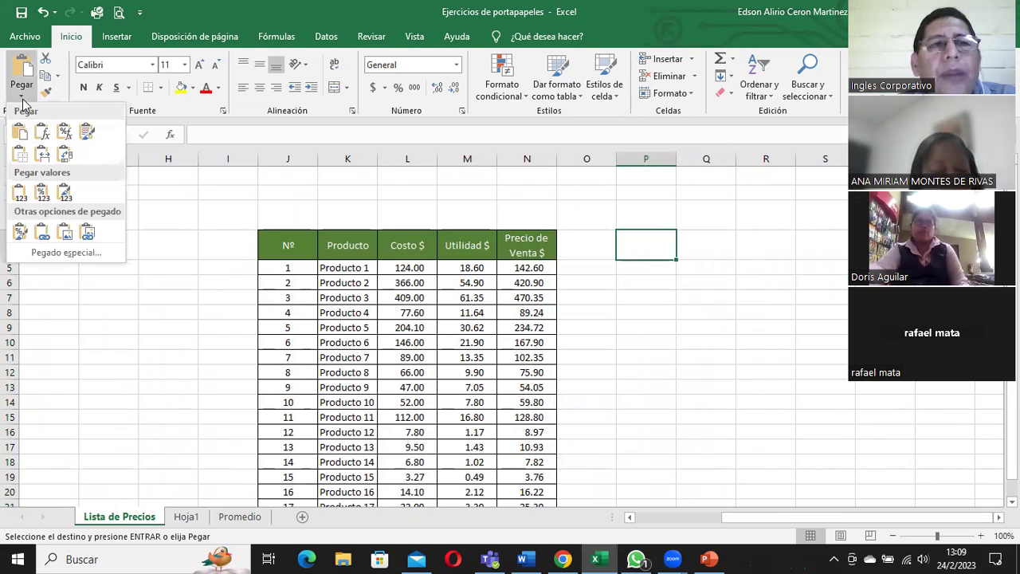
{"action": "left_click", "coordinate": [41, 135]}
{"action": "left_click", "coordinate": [660, 270]}
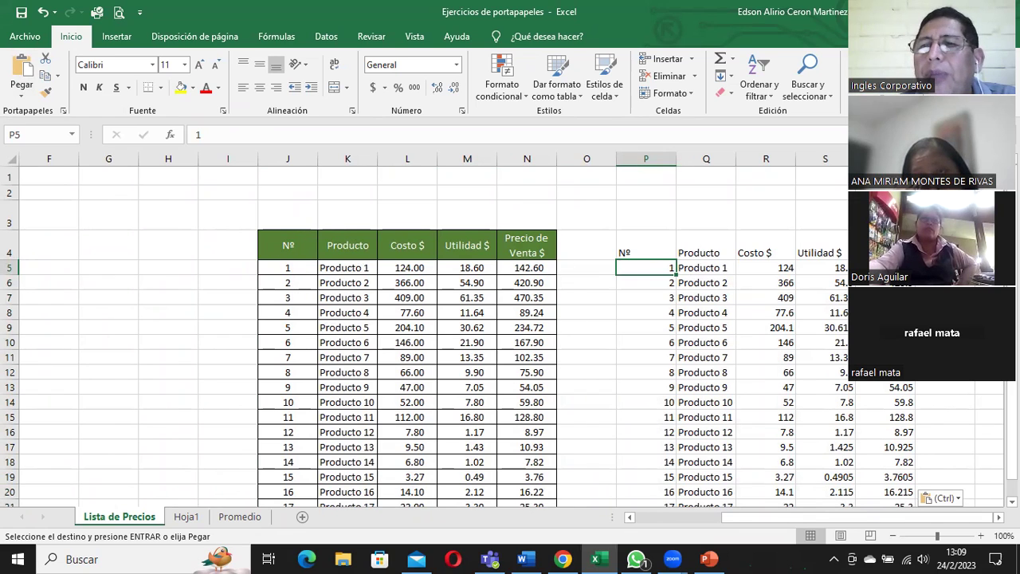
{"action": "key", "text": "Right"}
{"action": "key", "text": "Right"}
{"action": "key", "text": "Right"}
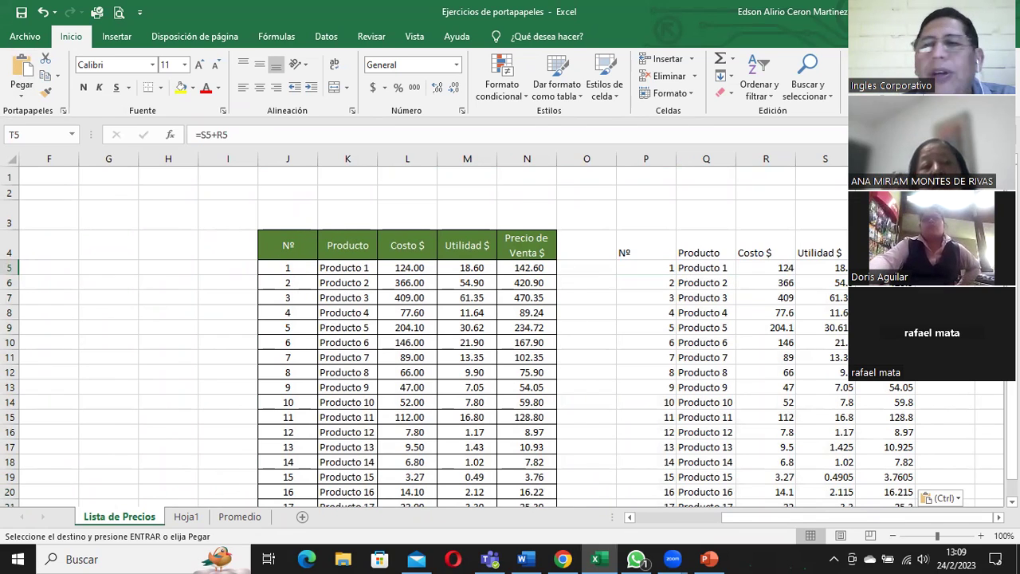
{"action": "left_click", "coordinate": [835, 269]}
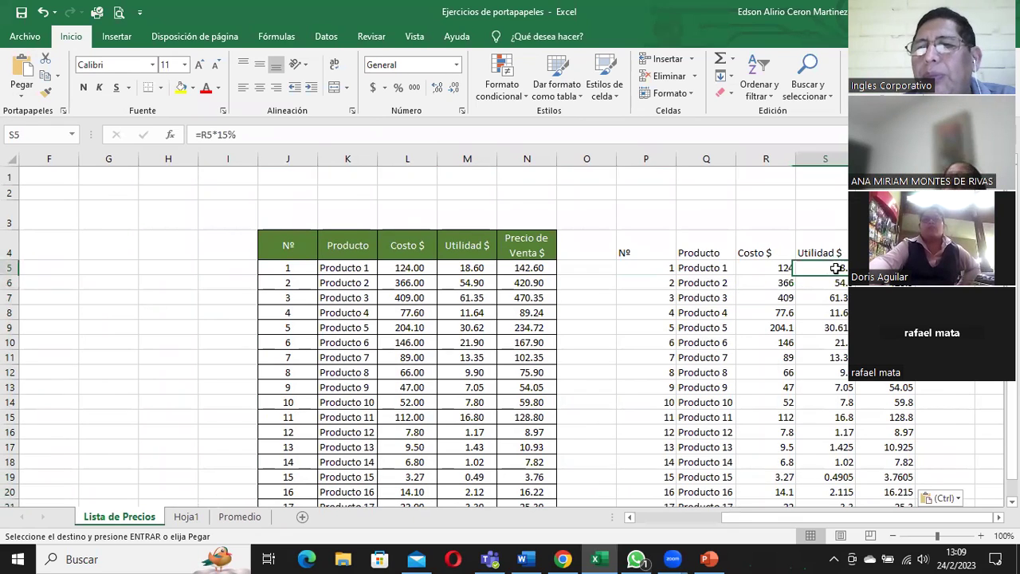
{"action": "key", "text": "Right"}
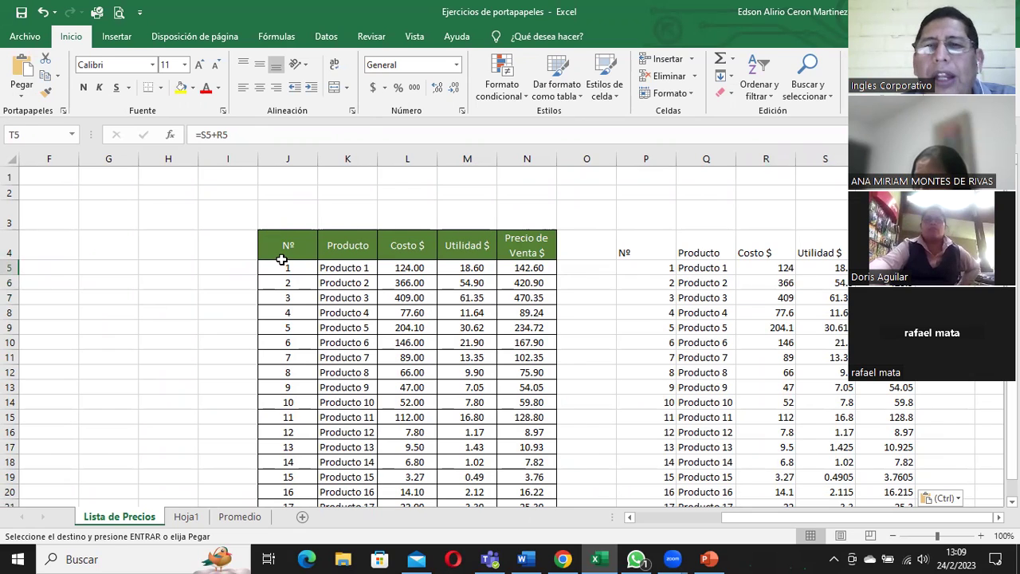
Select the pasted header row P4:T4, then pick V4 as the next destination
{"action": "left_click", "coordinate": [652, 252]}
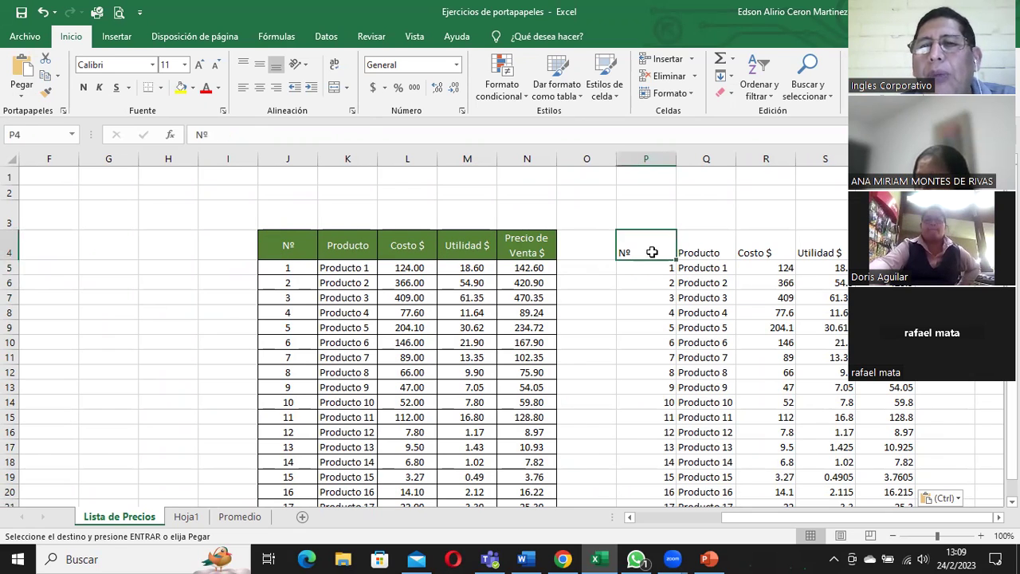
{"action": "left_click", "coordinate": [704, 252]}
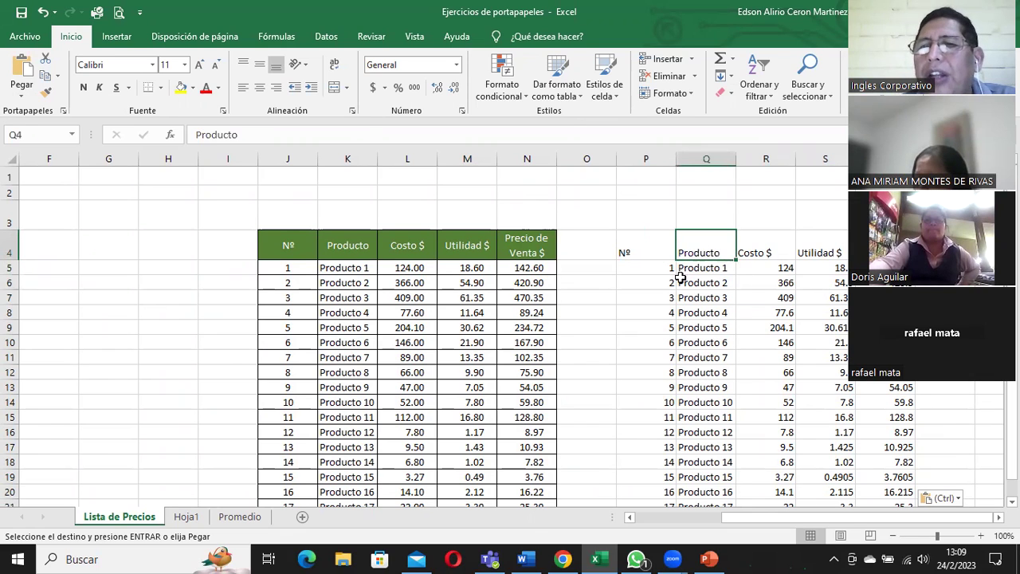
{"action": "left_click_drag", "start_coordinate": [640, 251], "coordinate": [877, 252]}
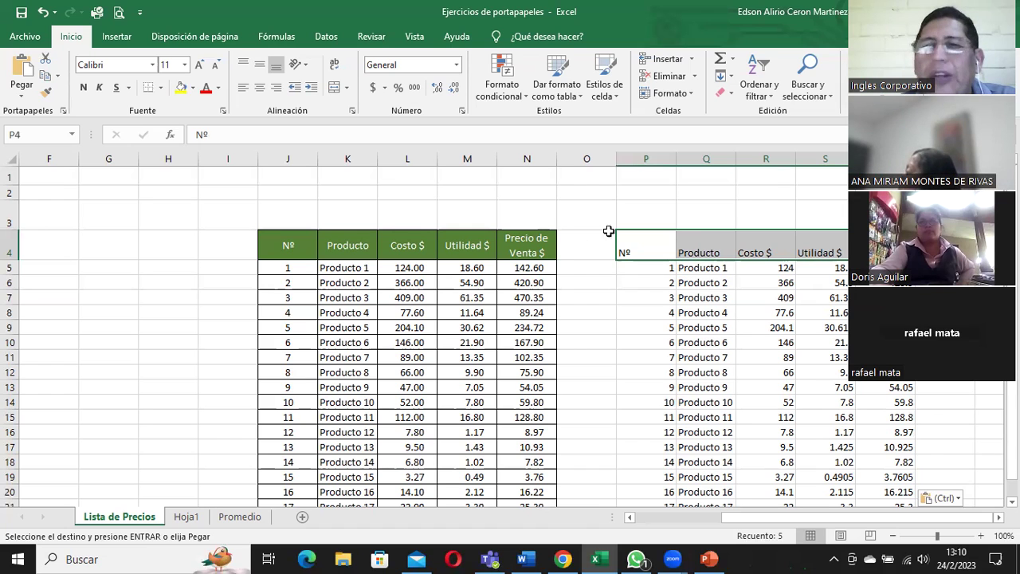
{"action": "left_click_drag", "start_coordinate": [803, 518], "coordinate": [813, 517]}
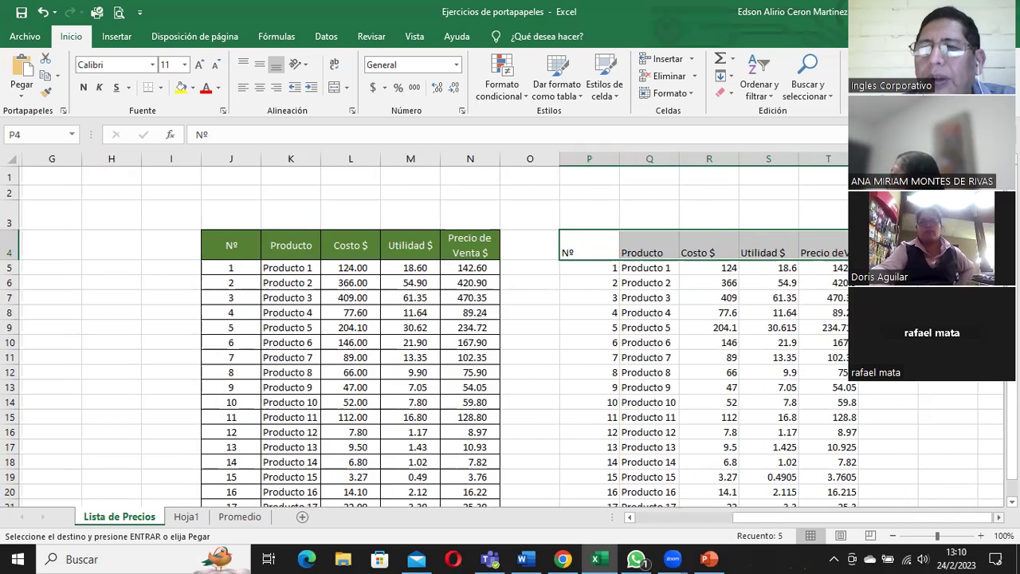
{"action": "scroll", "coordinate": [510, 335], "scroll_direction": "right", "scroll_amount": 3}
{"action": "left_click", "coordinate": [757, 245]}
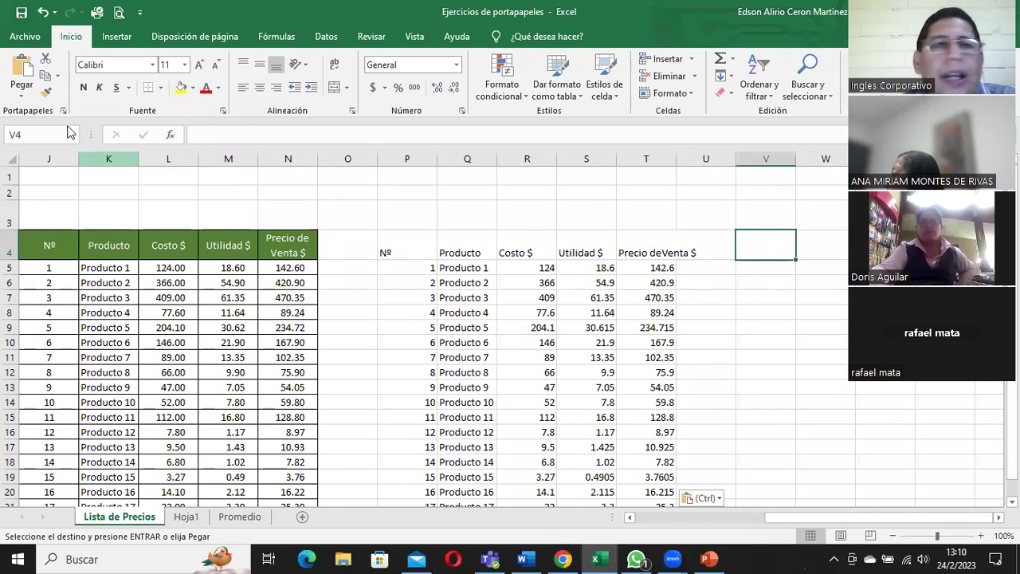
Paste formulas with number formatting at V4 and check the copy's product name, cost and formulas
{"action": "left_click", "coordinate": [22, 94]}
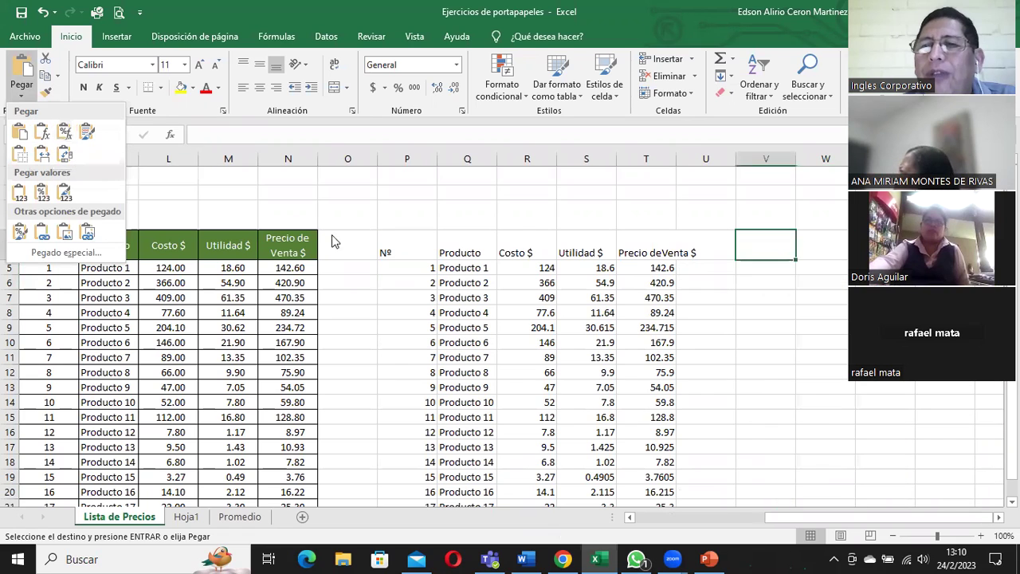
{"action": "left_click", "coordinate": [66, 132]}
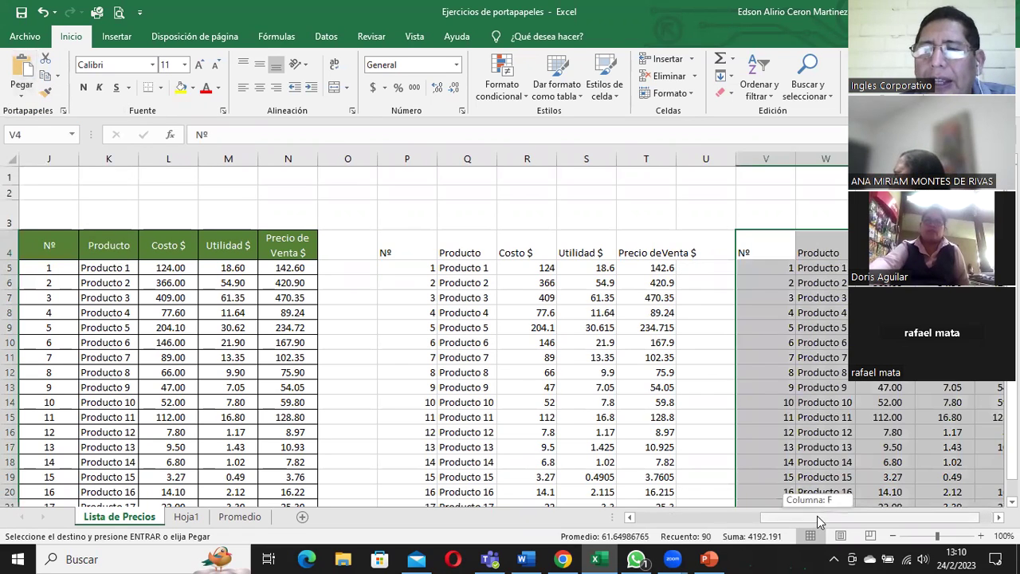
{"action": "scroll", "coordinate": [817, 516], "scroll_direction": "right", "scroll_amount": 1}
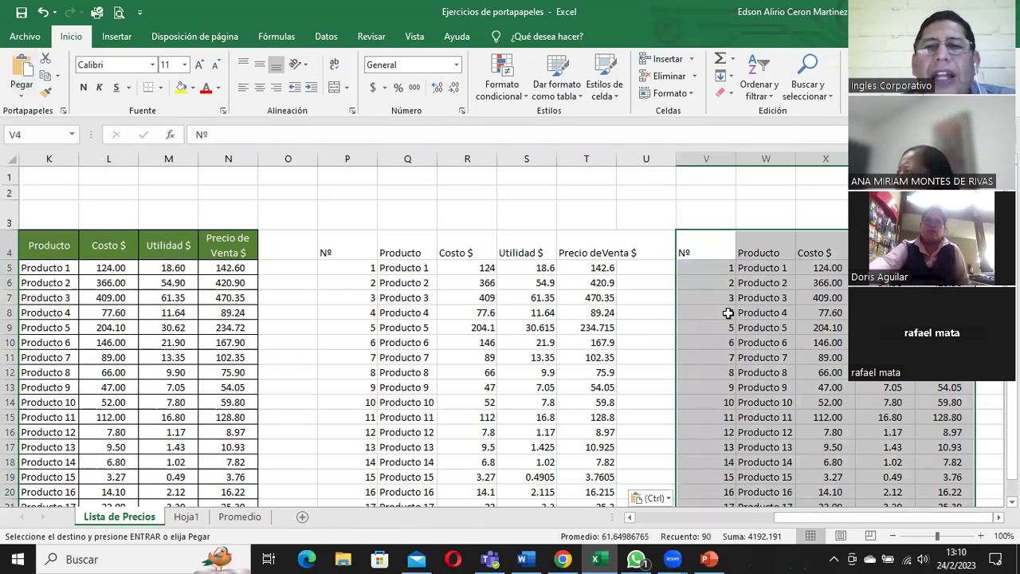
{"action": "left_click", "coordinate": [743, 298]}
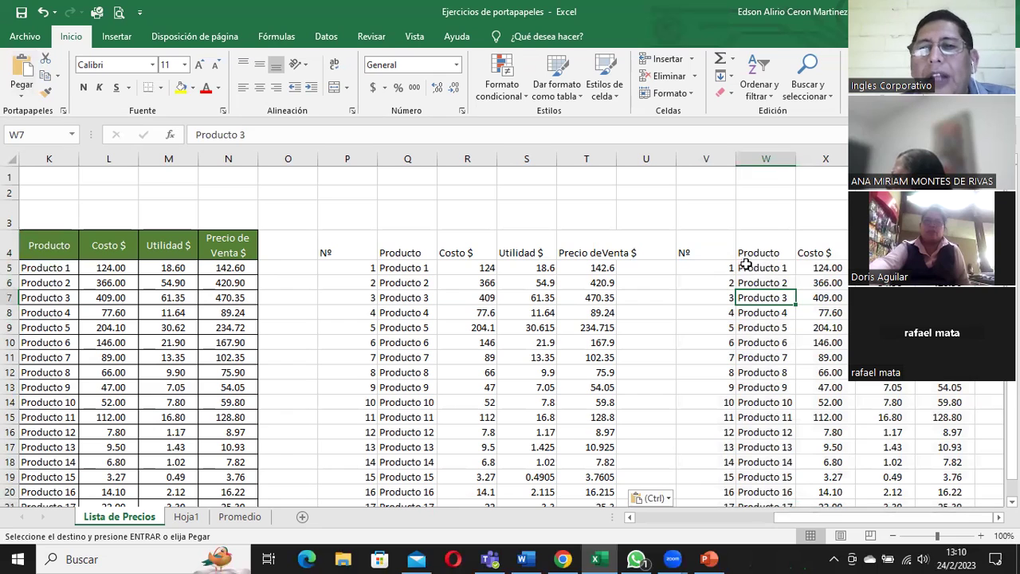
{"action": "left_click", "coordinate": [821, 267]}
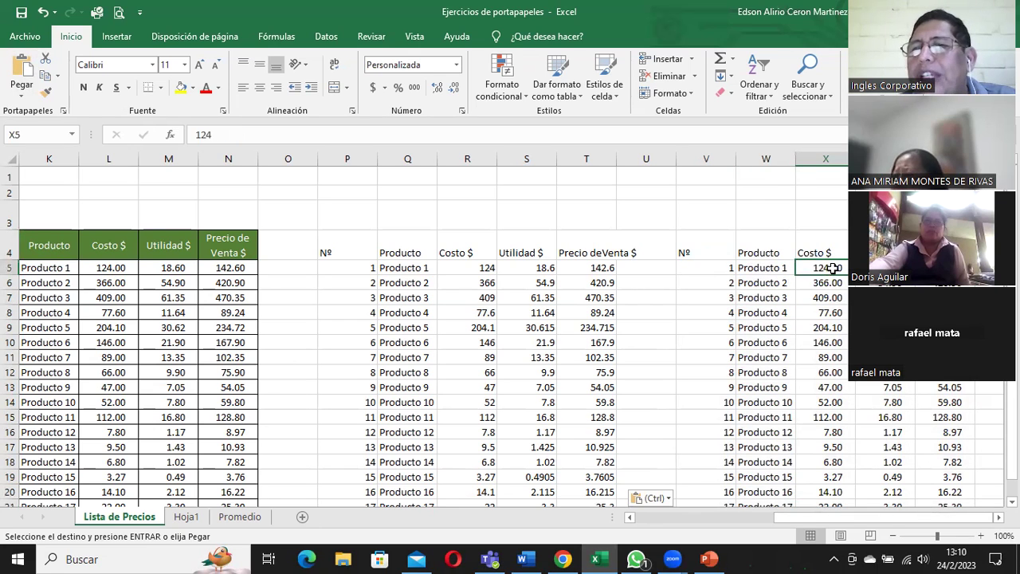
{"action": "key", "text": "Right"}
{"action": "key", "text": "Right"}
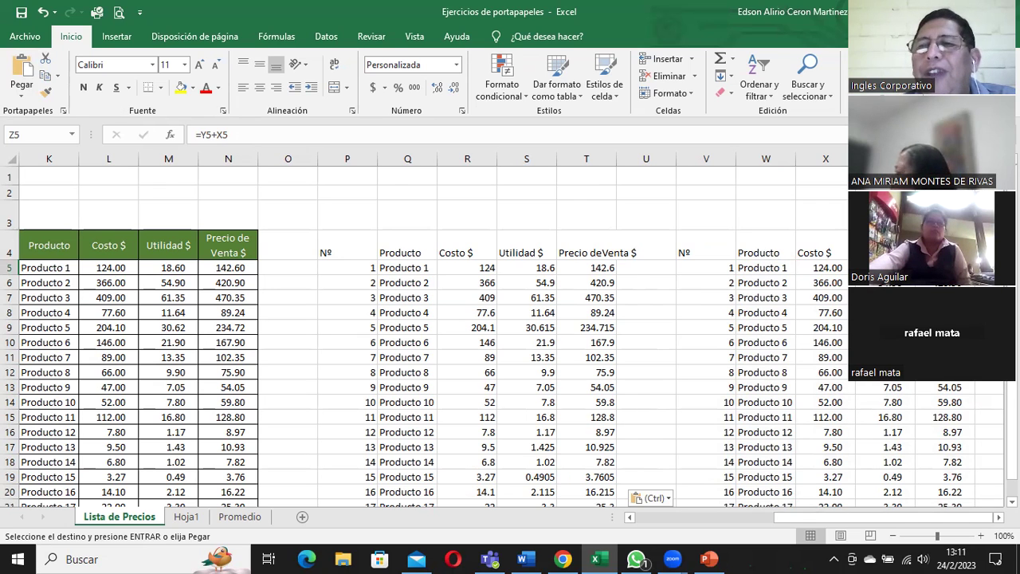
{"action": "left_click", "coordinate": [22, 93]}
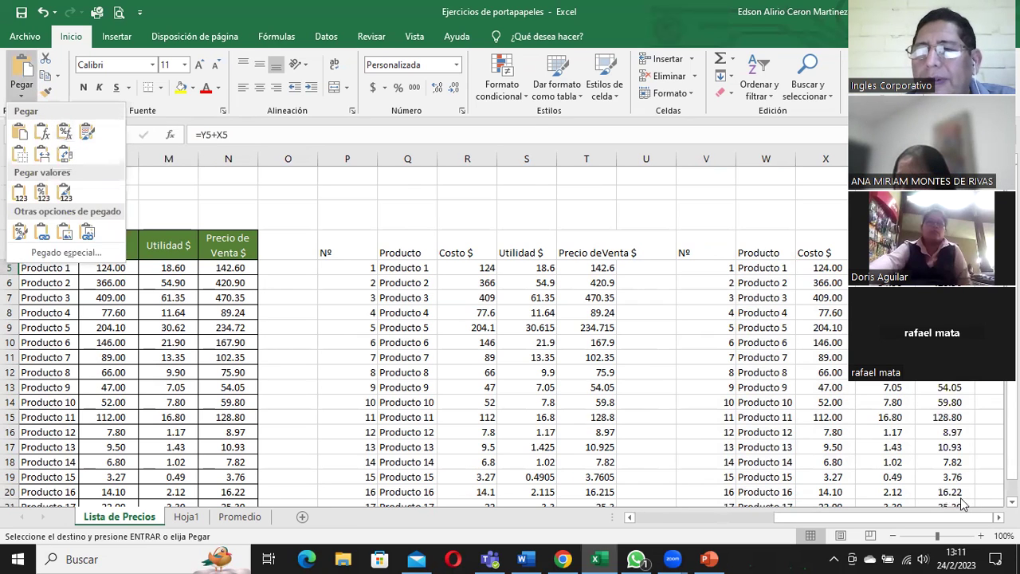
Paste the table at AB4 keeping source formatting: green headers, borders, two-decimal values
{"action": "scroll", "coordinate": [504, 335], "scroll_direction": "right", "scroll_amount": 5}
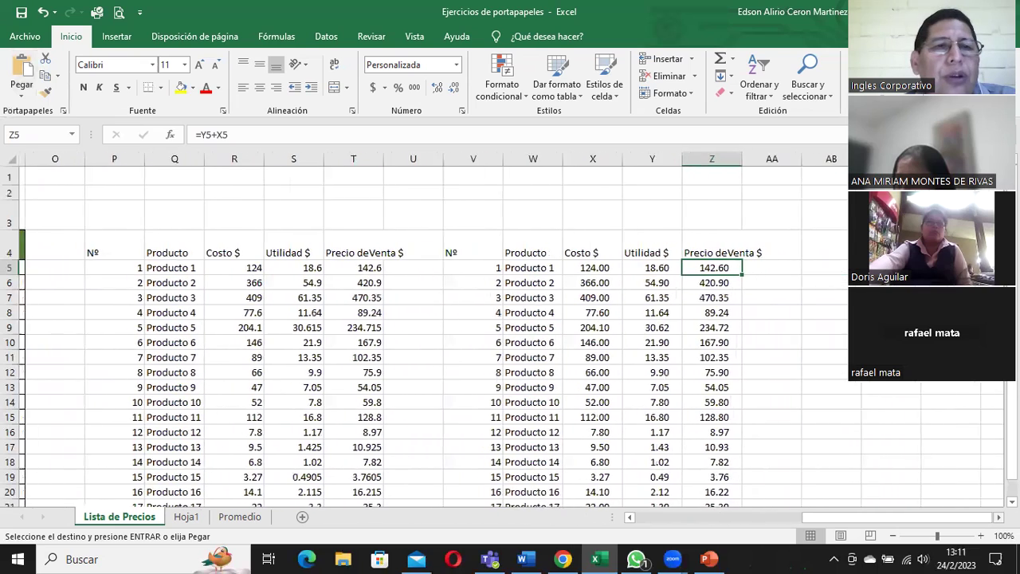
{"action": "scroll", "coordinate": [726, 298], "scroll_direction": "right", "scroll_amount": 1}
{"action": "left_click", "coordinate": [707, 246]}
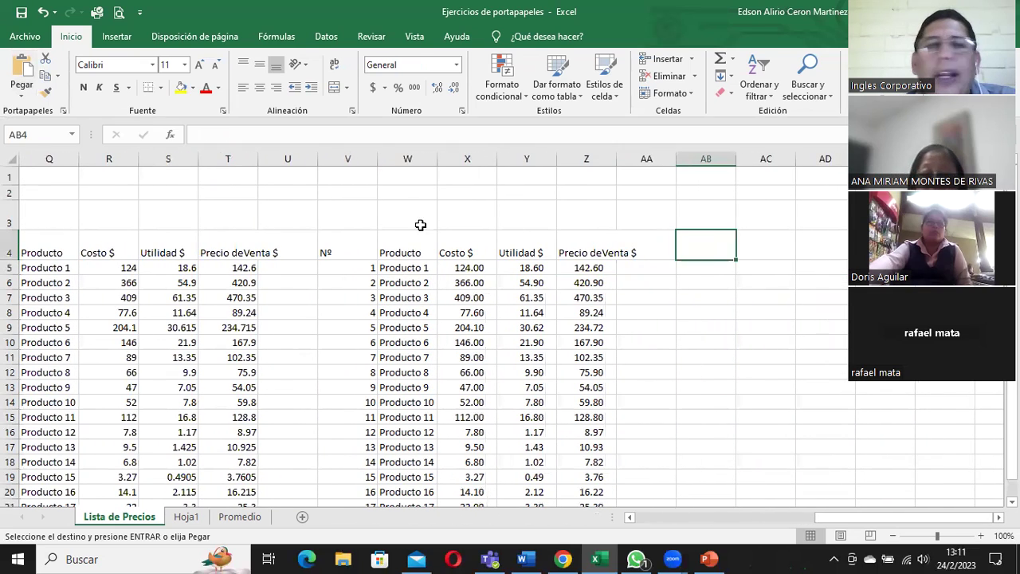
{"action": "left_click", "coordinate": [21, 91]}
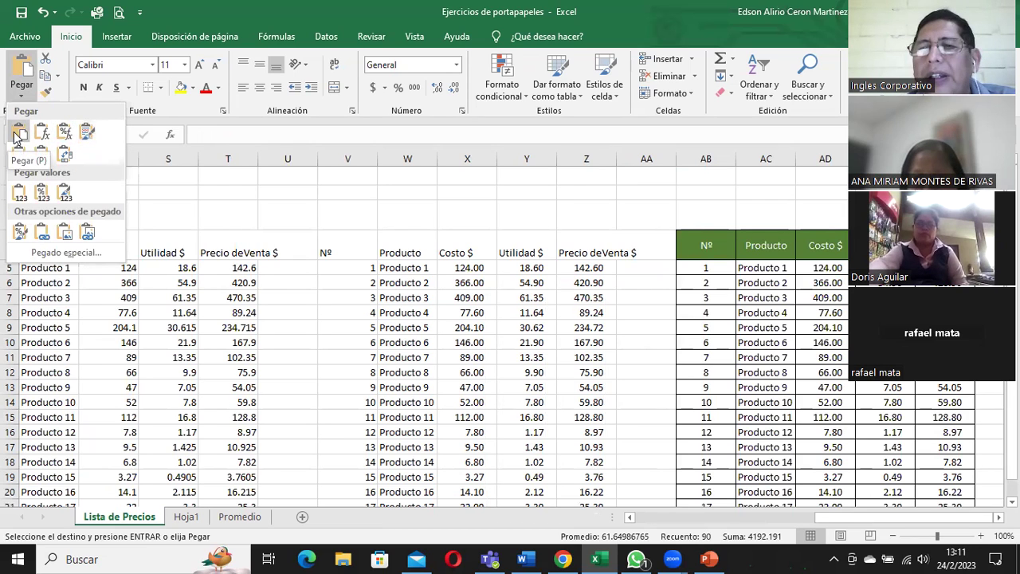
{"action": "left_click", "coordinate": [86, 135]}
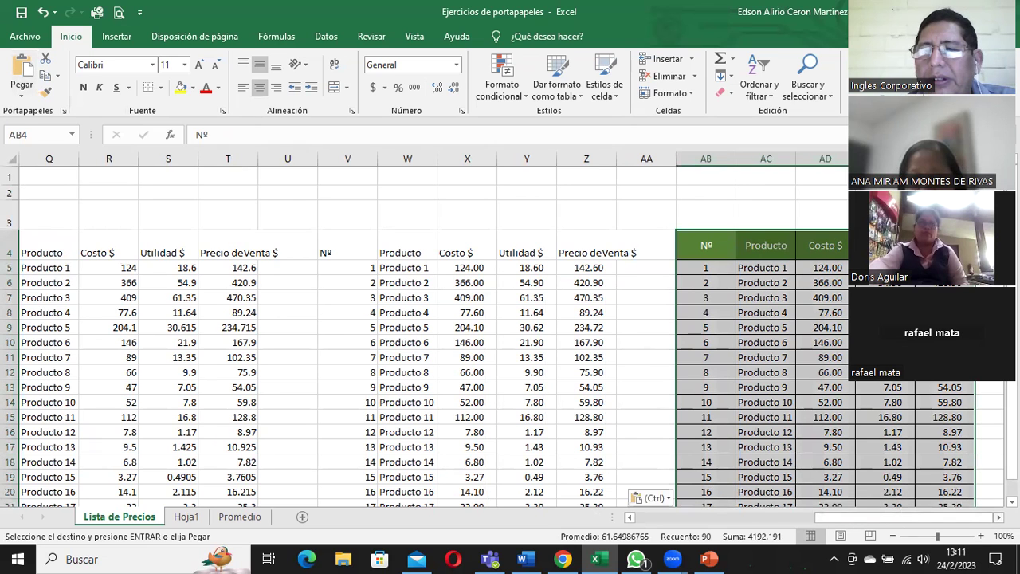
{"action": "scroll", "coordinate": [649, 277], "scroll_direction": "right", "scroll_amount": 1}
{"action": "scroll", "coordinate": [650, 277], "scroll_direction": "right", "scroll_amount": 2}
{"action": "scroll", "coordinate": [650, 278], "scroll_direction": "right", "scroll_amount": 3}
Paste the table at AH4 with Sin bordes, keeping green headers and two-decimal values
{"action": "scroll", "coordinate": [650, 278], "scroll_direction": "right", "scroll_amount": 1}
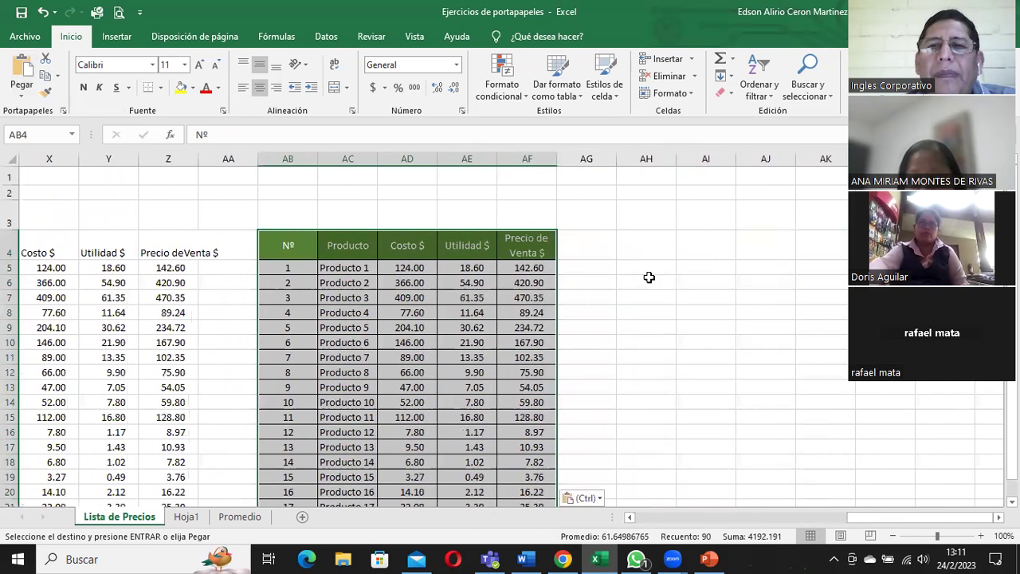
{"action": "left_click", "coordinate": [627, 255]}
{"action": "left_click", "coordinate": [22, 92]}
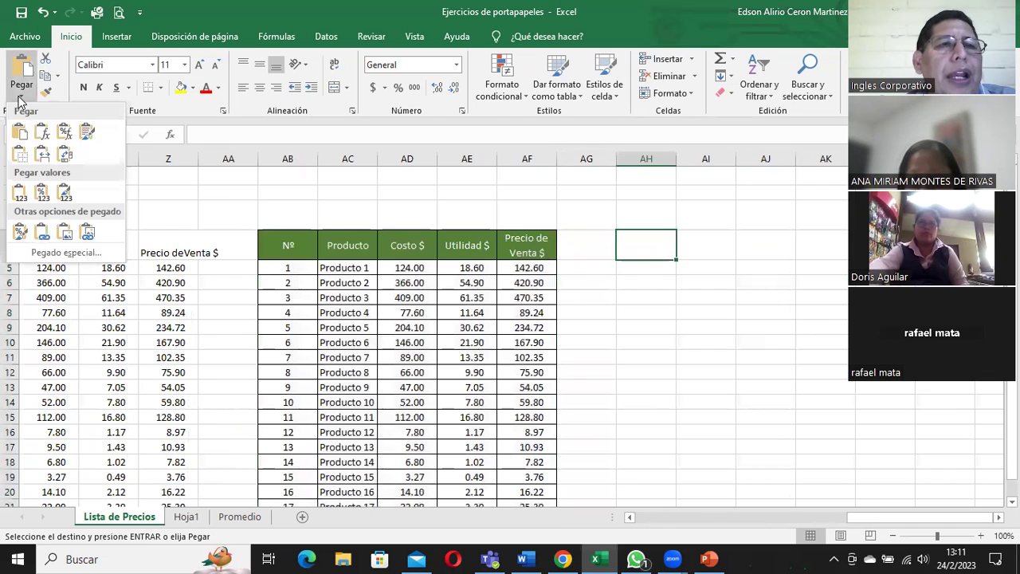
{"action": "left_click", "coordinate": [20, 154]}
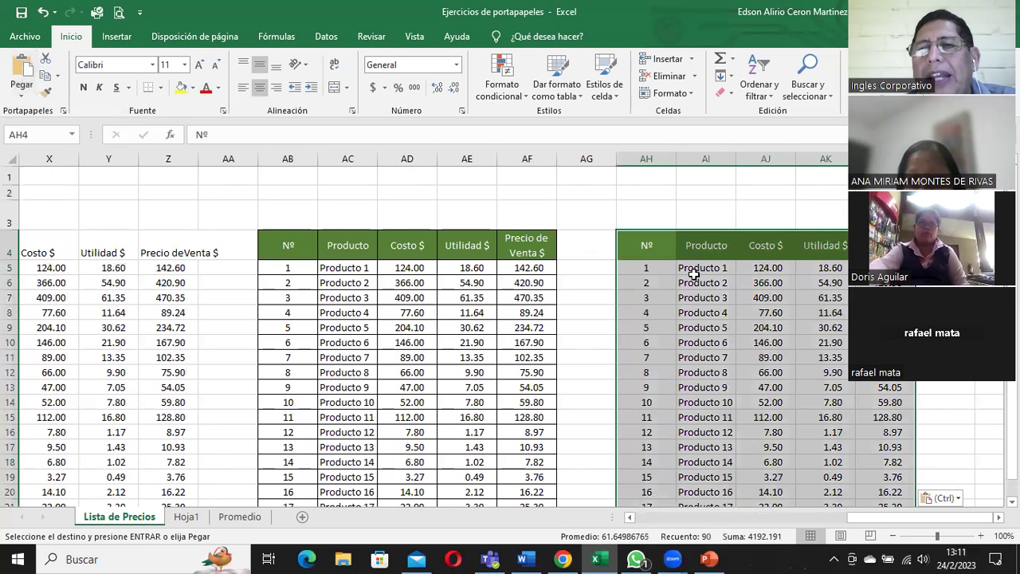
{"action": "left_click", "coordinate": [634, 267]}
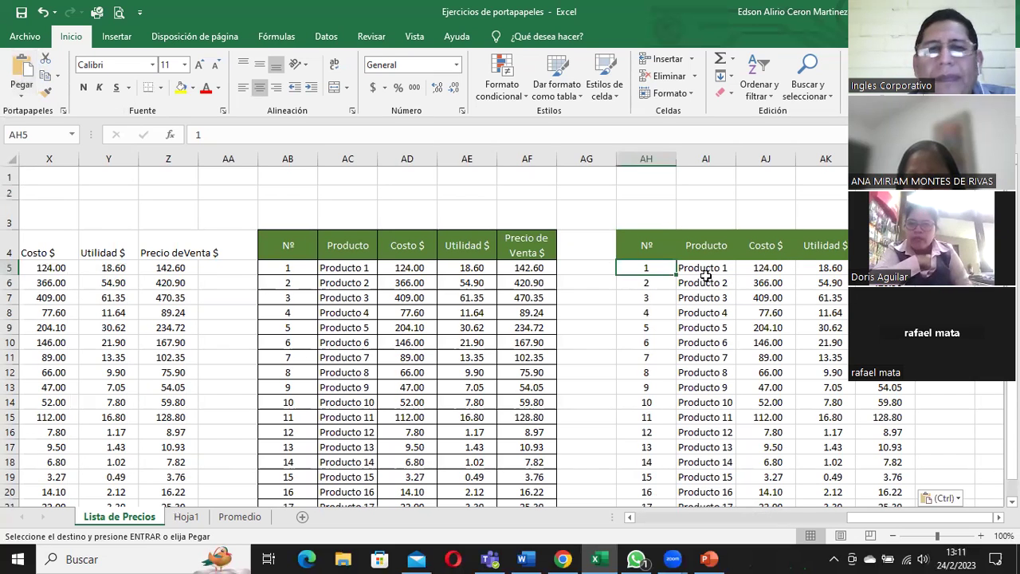
{"action": "left_click_drag", "start_coordinate": [890, 517], "coordinate": [970, 522]}
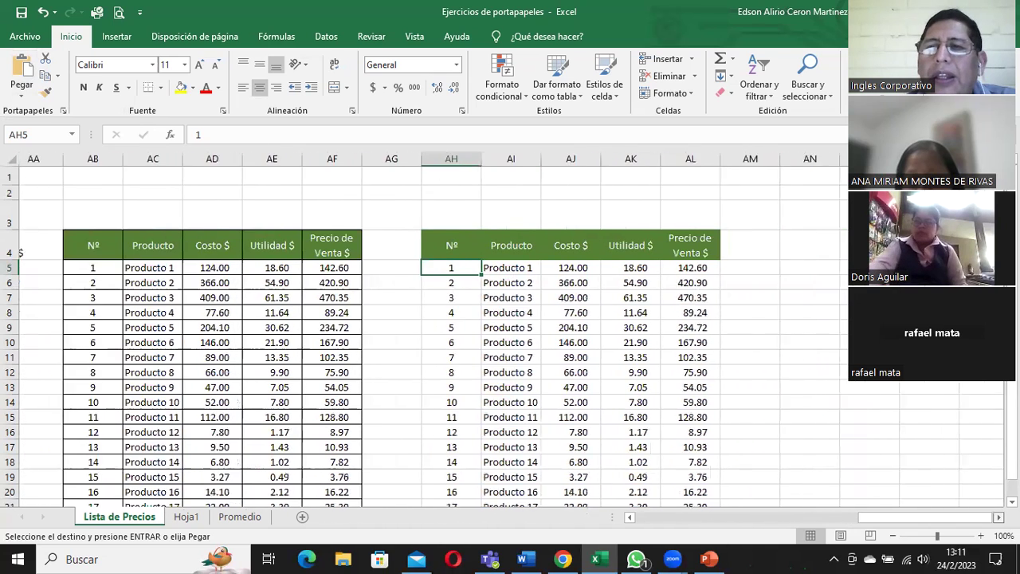
Paste the table at AN4 keeping source column widths, then compare it with earlier copies
{"action": "left_click", "coordinate": [746, 246]}
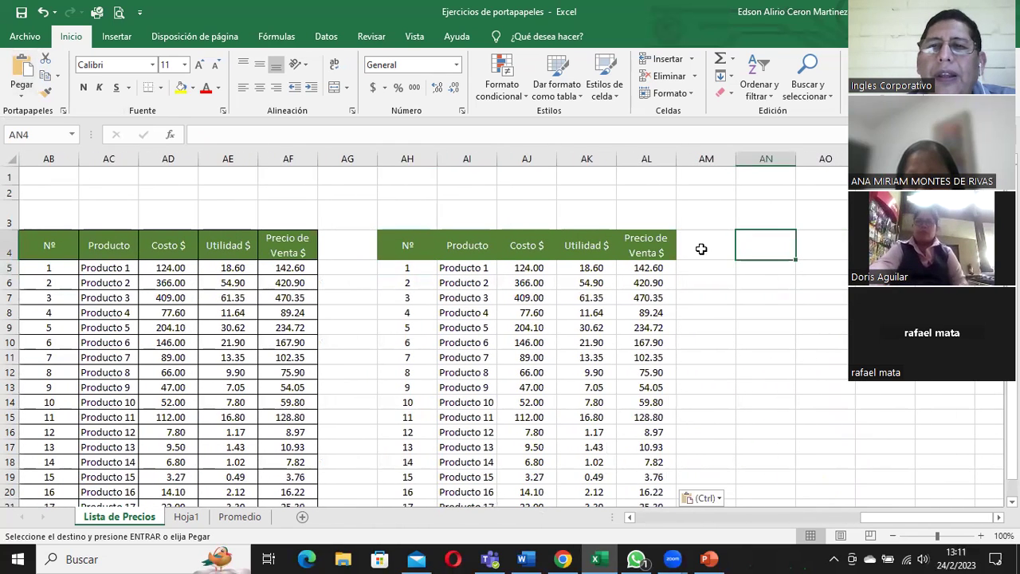
{"action": "left_click", "coordinate": [23, 94]}
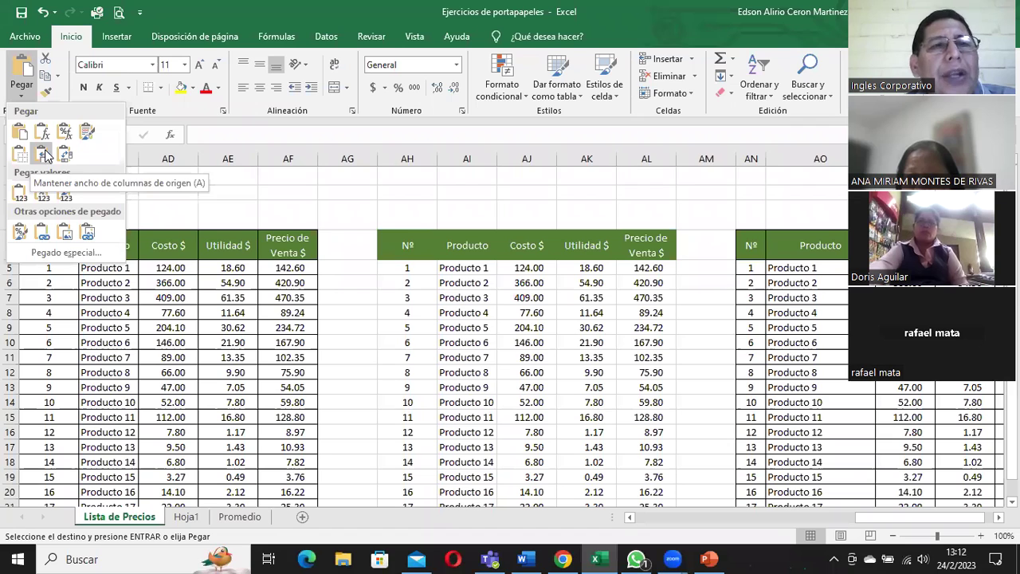
{"action": "left_click", "coordinate": [44, 158]}
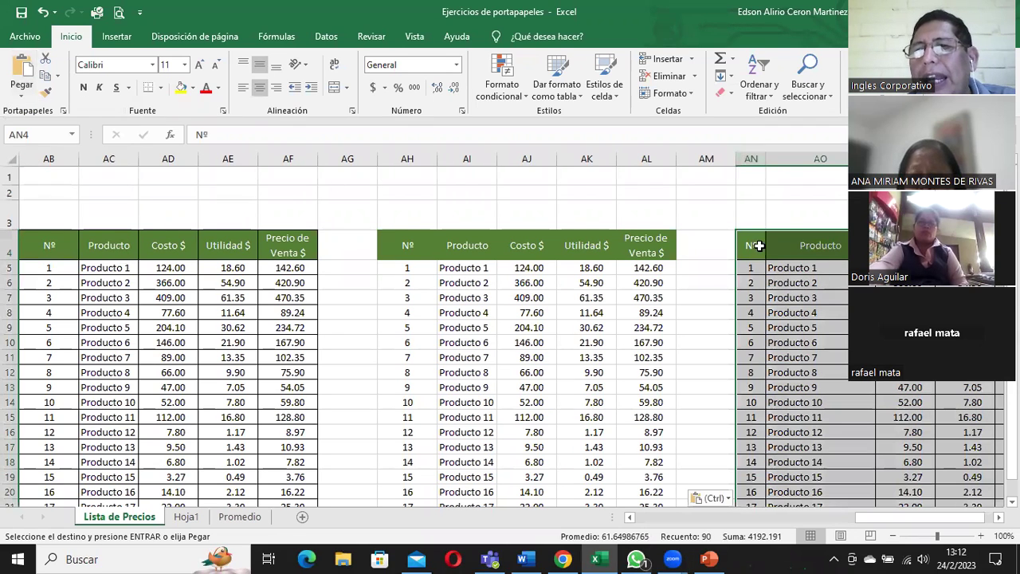
{"action": "left_click", "coordinate": [412, 268]}
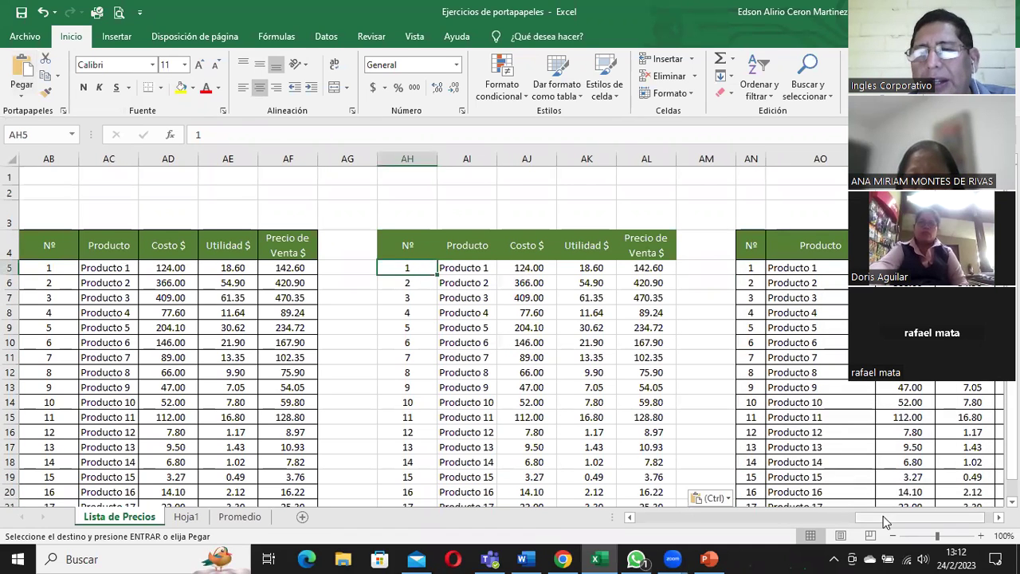
{"action": "left_click_drag", "start_coordinate": [883, 516], "coordinate": [804, 515]}
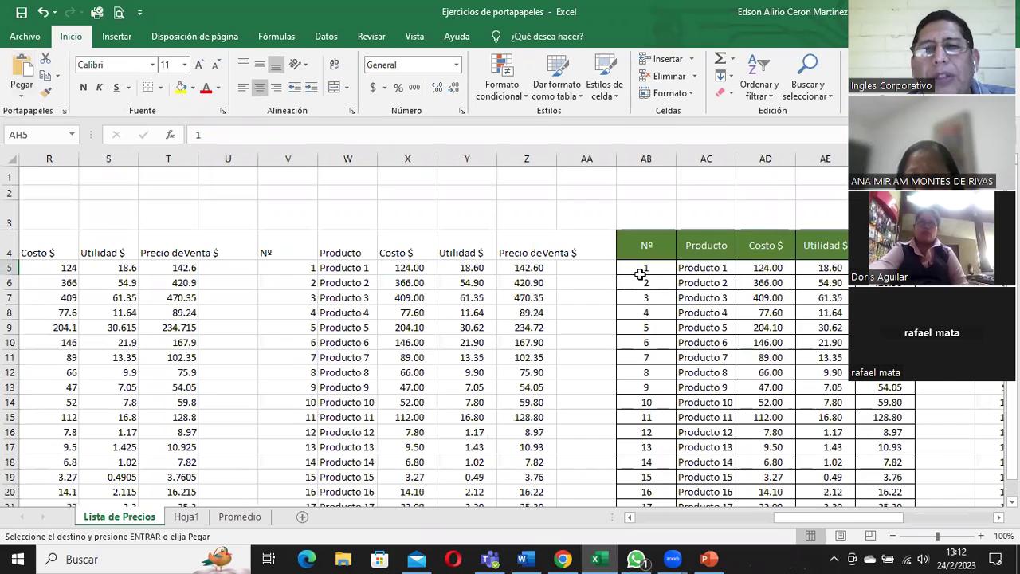
{"action": "left_click", "coordinate": [640, 274]}
{"action": "left_click", "coordinate": [320, 272]}
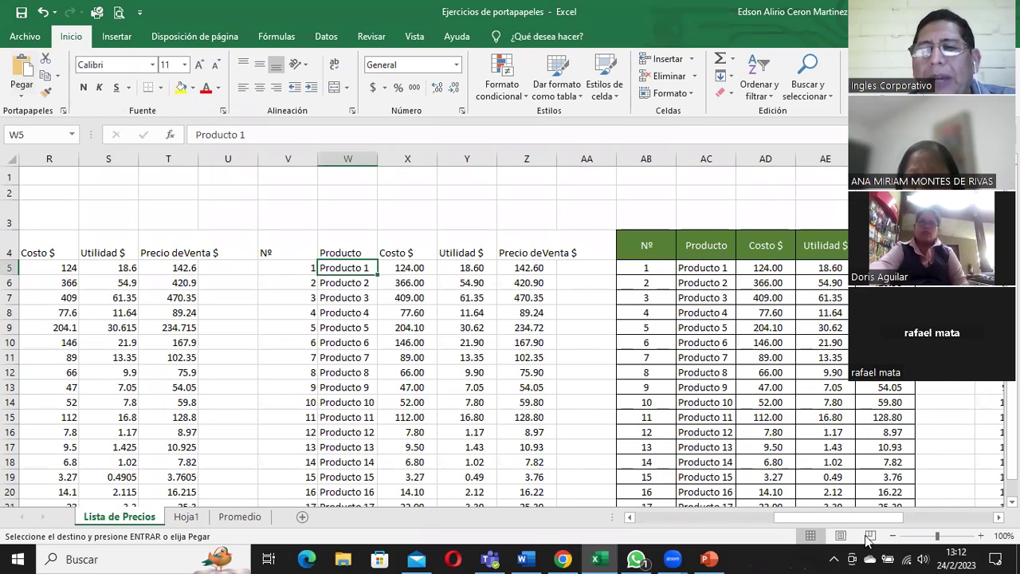
{"action": "left_click_drag", "start_coordinate": [868, 518], "coordinate": [988, 522]}
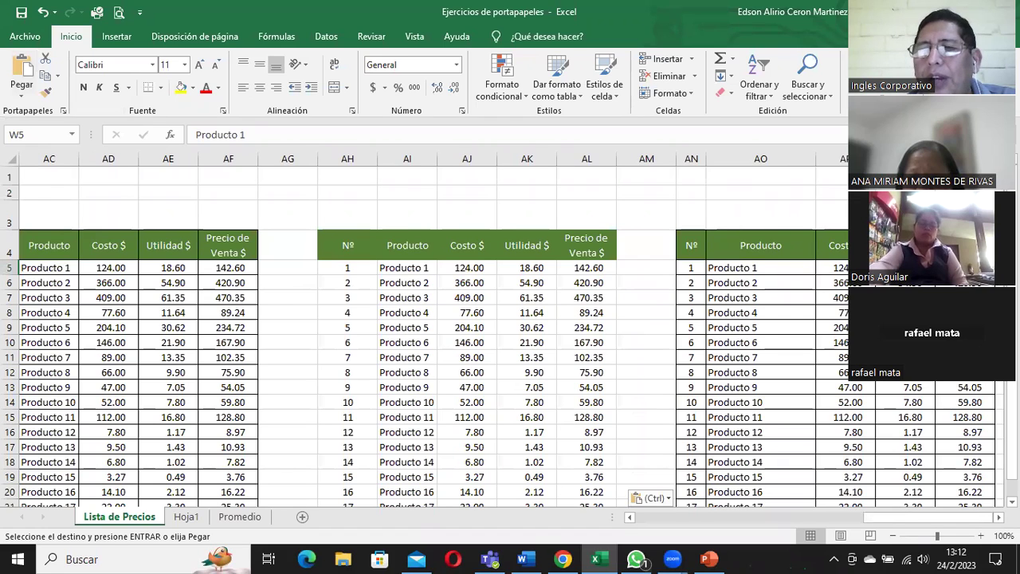
Select the newest copy's Nº header, then choose empty cell AT4 as the next destination
{"action": "scroll", "coordinate": [333, 293], "scroll_direction": "right", "scroll_amount": 2}
{"action": "scroll", "coordinate": [333, 293], "scroll_direction": "right", "scroll_amount": 3}
{"action": "scroll", "coordinate": [333, 293], "scroll_direction": "right", "scroll_amount": 1}
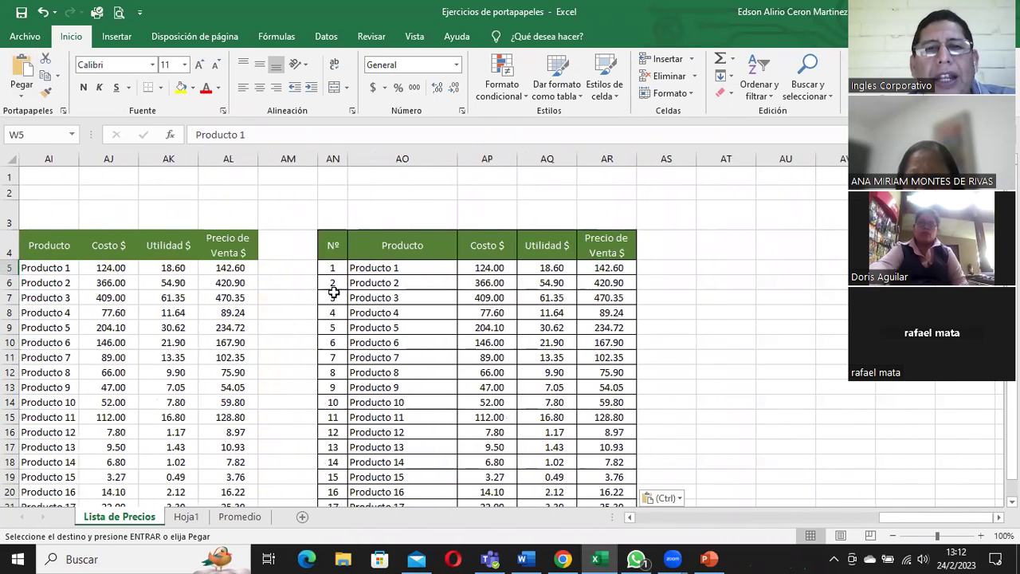
{"action": "left_click", "coordinate": [331, 257]}
{"action": "left_click", "coordinate": [22, 90]}
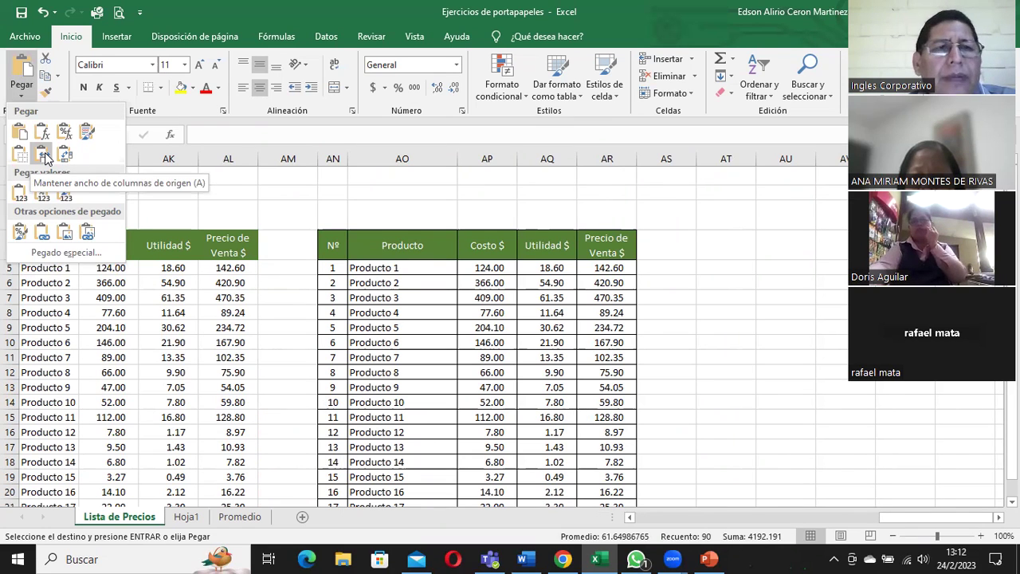
{"action": "left_click", "coordinate": [737, 240]}
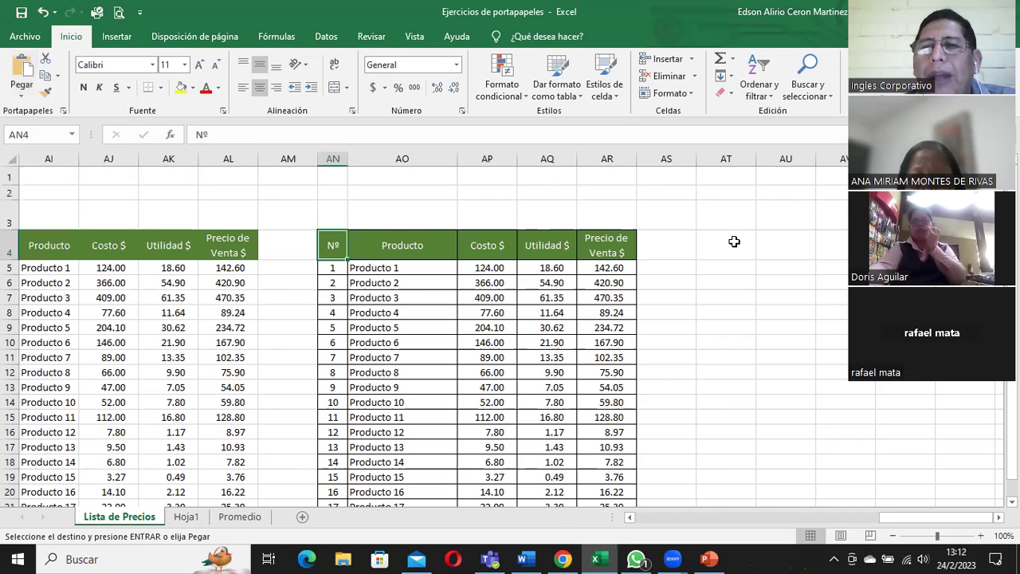
{"action": "left_click", "coordinate": [734, 241]}
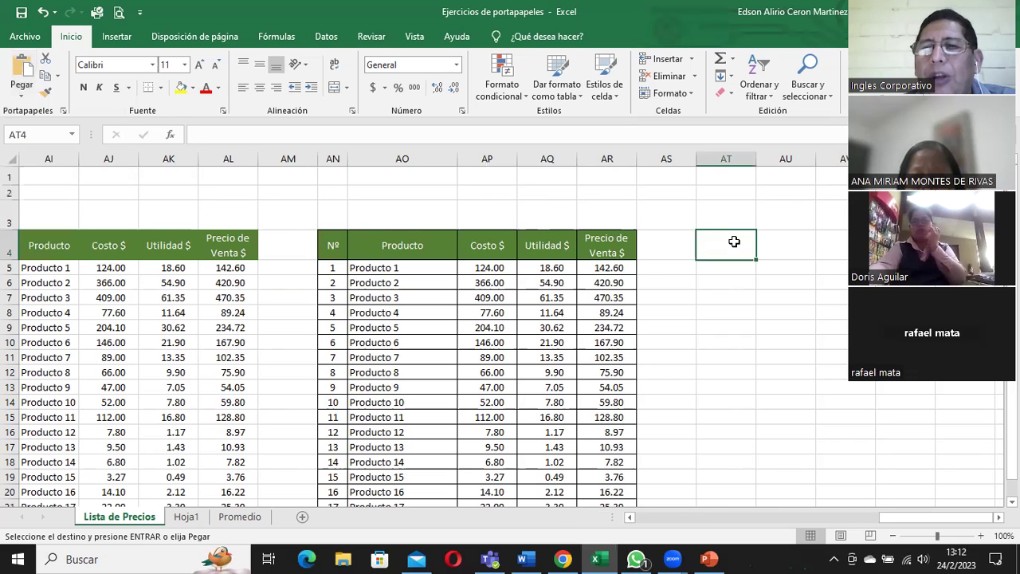
Paste the price table transposed at AT4, then undo it with Ctrl+Z
{"action": "left_click", "coordinate": [20, 97]}
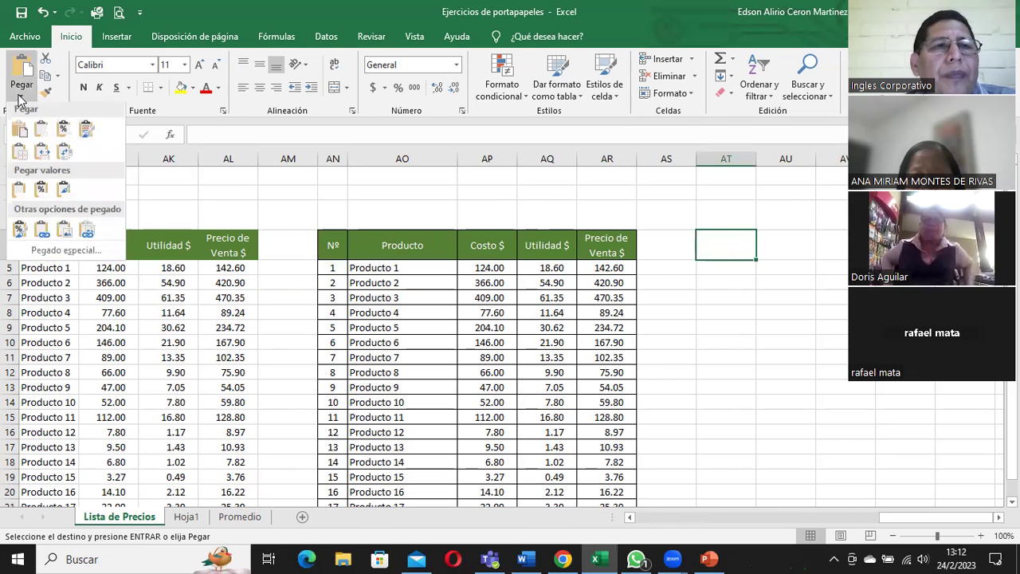
{"action": "left_click", "coordinate": [67, 156]}
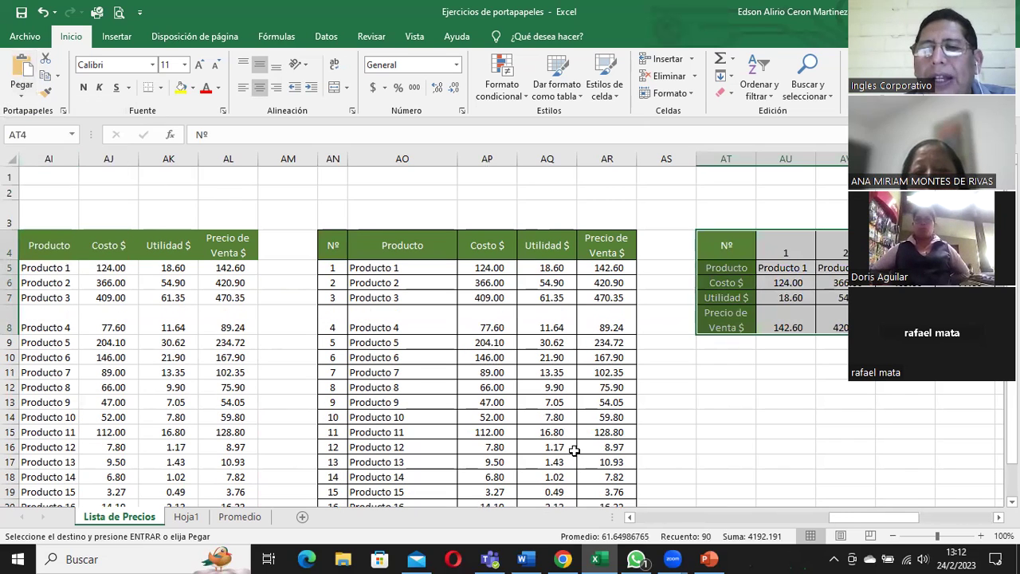
{"action": "mouse_move", "coordinate": [890, 523]}
{"action": "left_mouse_down"}
{"action": "mouse_move", "coordinate": [945, 539]}
{"action": "mouse_move", "coordinate": [922, 539]}
{"action": "left_mouse_up"}
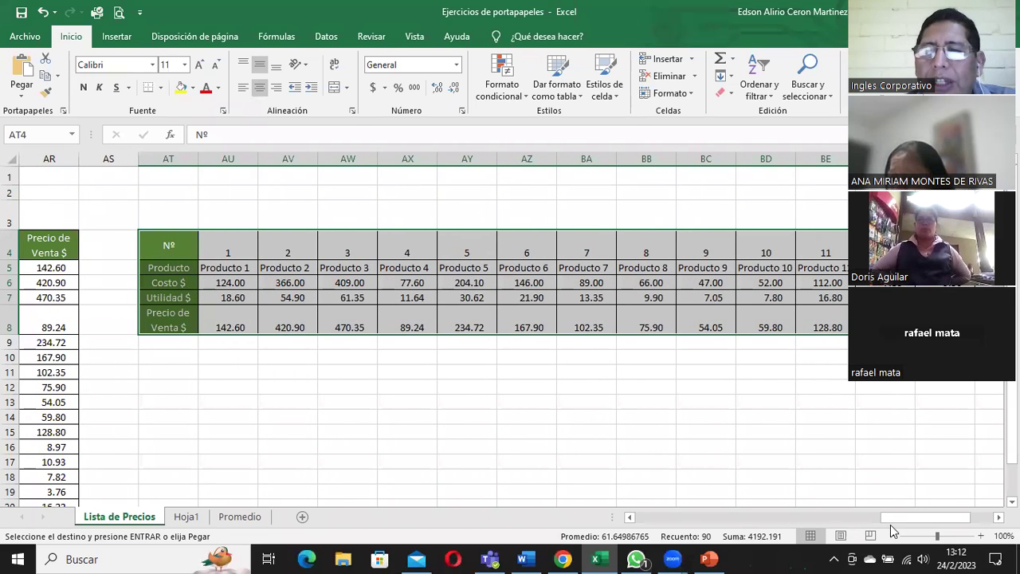
{"action": "left_click_drag", "start_coordinate": [875, 522], "coordinate": [855, 517]}
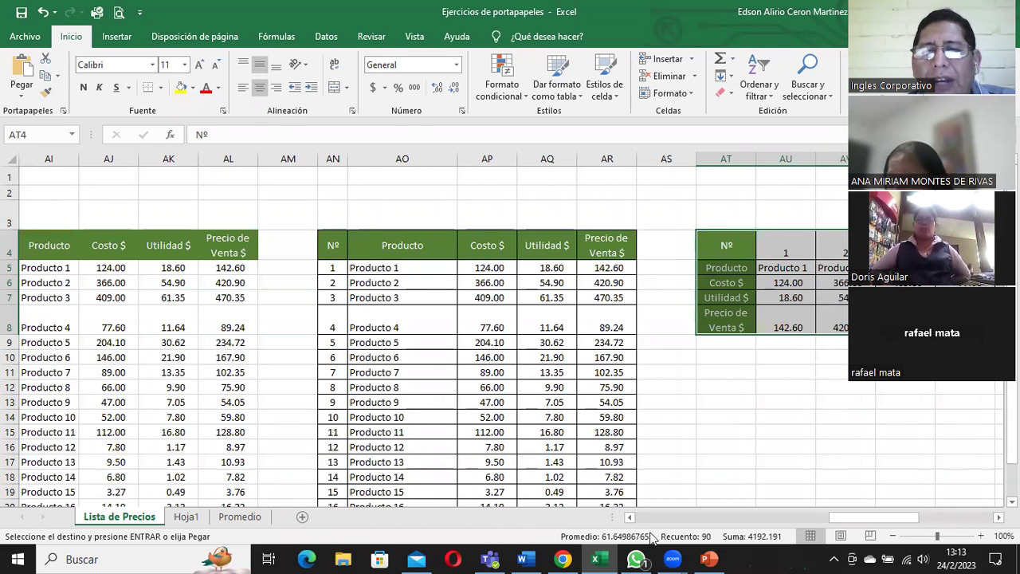
{"action": "left_click_drag", "start_coordinate": [857, 516], "coordinate": [891, 517]}
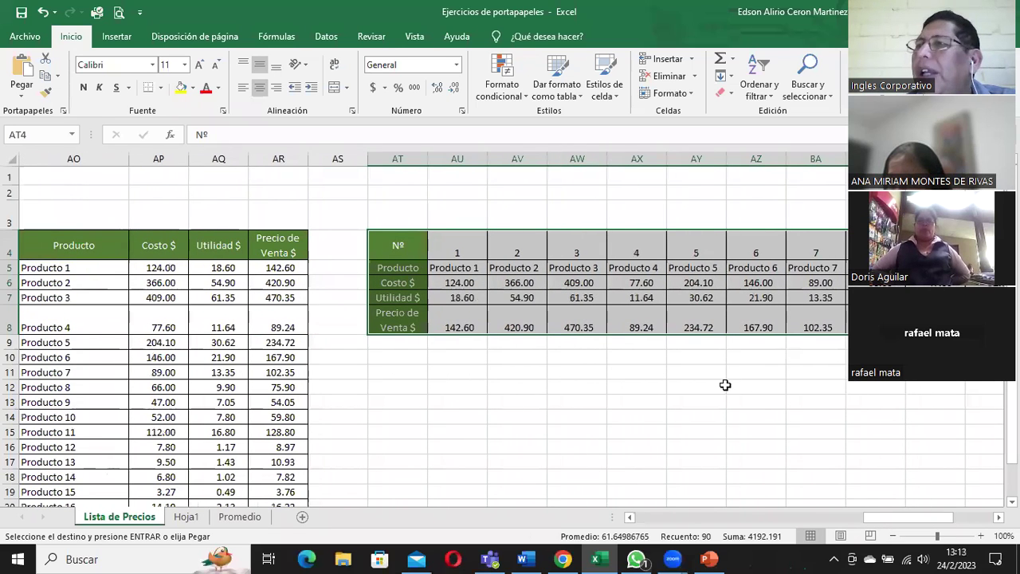
{"action": "left_click_drag", "start_coordinate": [882, 519], "coordinate": [901, 517]}
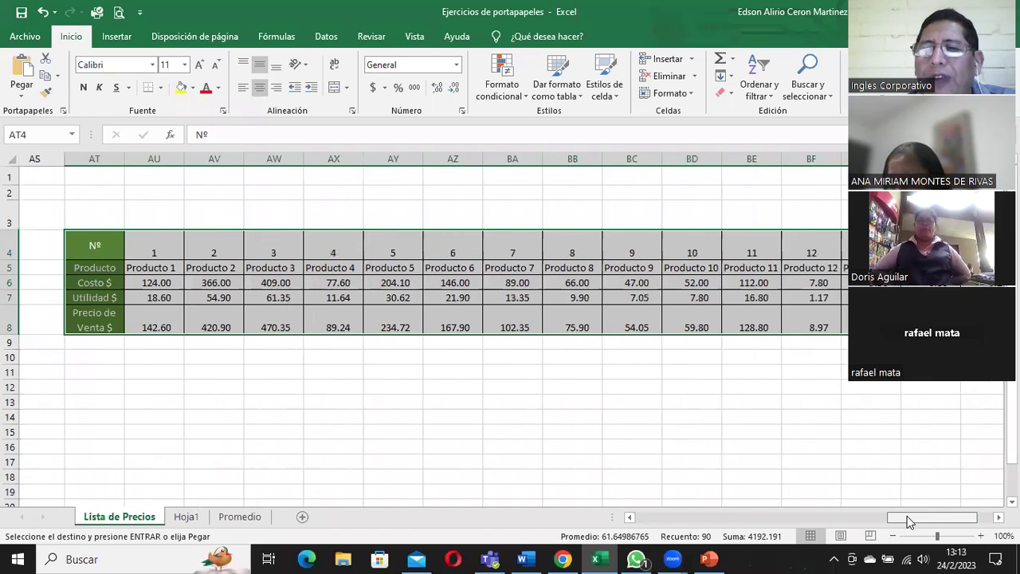
{"action": "key", "text": "ctrl+z"}
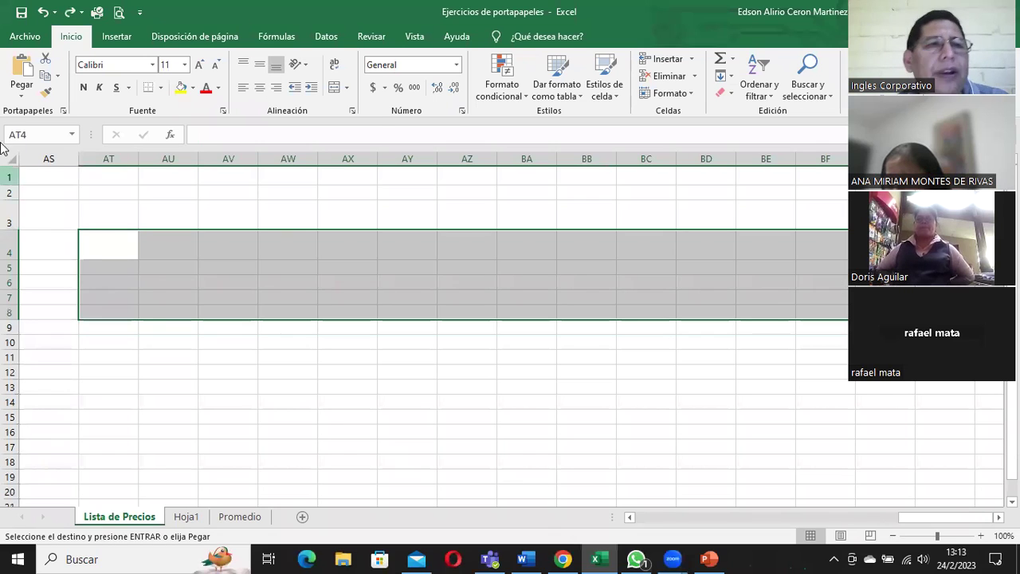
Paste the table transposed again at AT4:BF8, fields running down and products across
{"action": "key", "text": "ctrl+z"}
{"action": "left_click", "coordinate": [21, 89]}
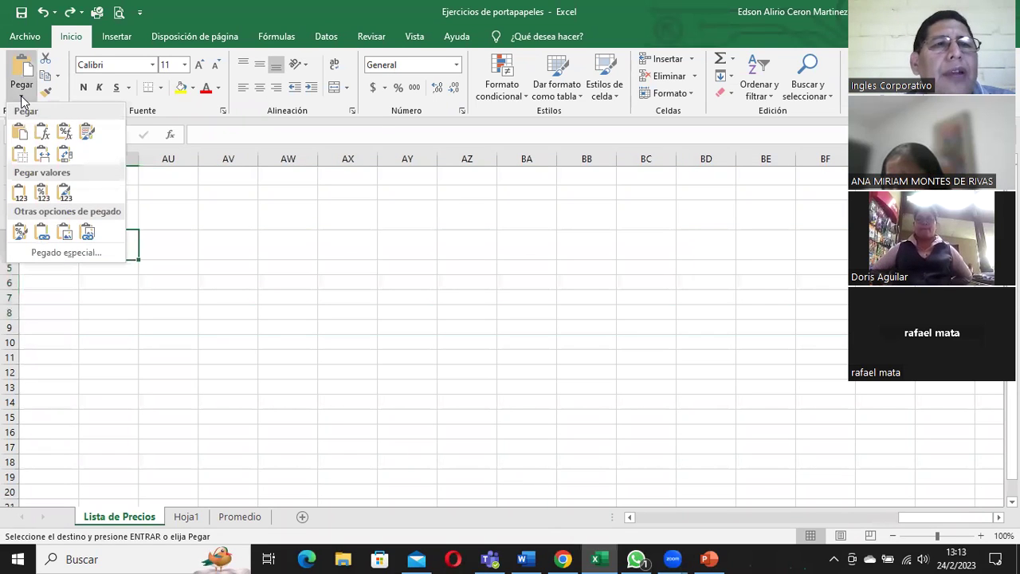
{"action": "left_click", "coordinate": [67, 156]}
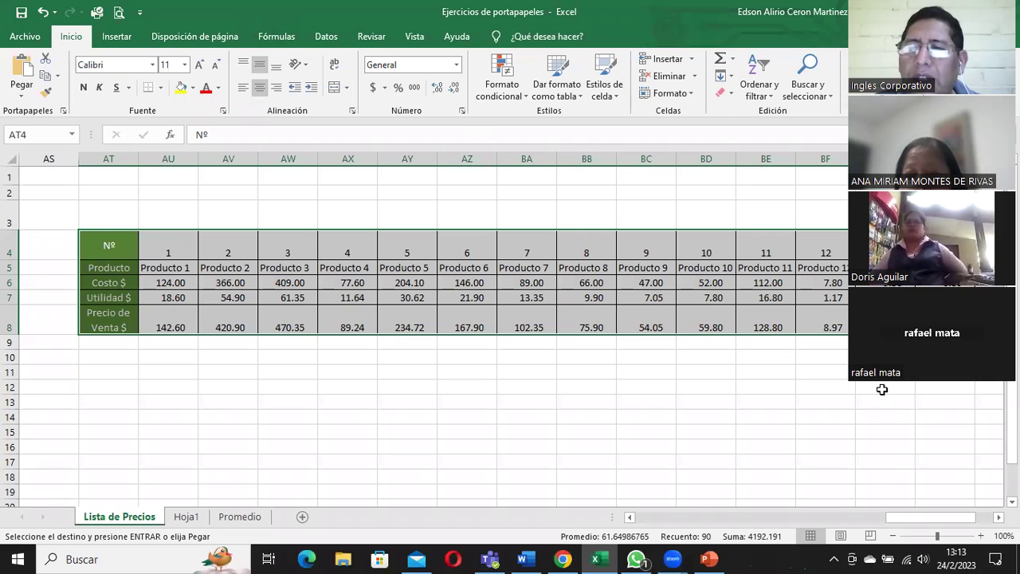
{"action": "left_click_drag", "start_coordinate": [906, 517], "coordinate": [807, 558]}
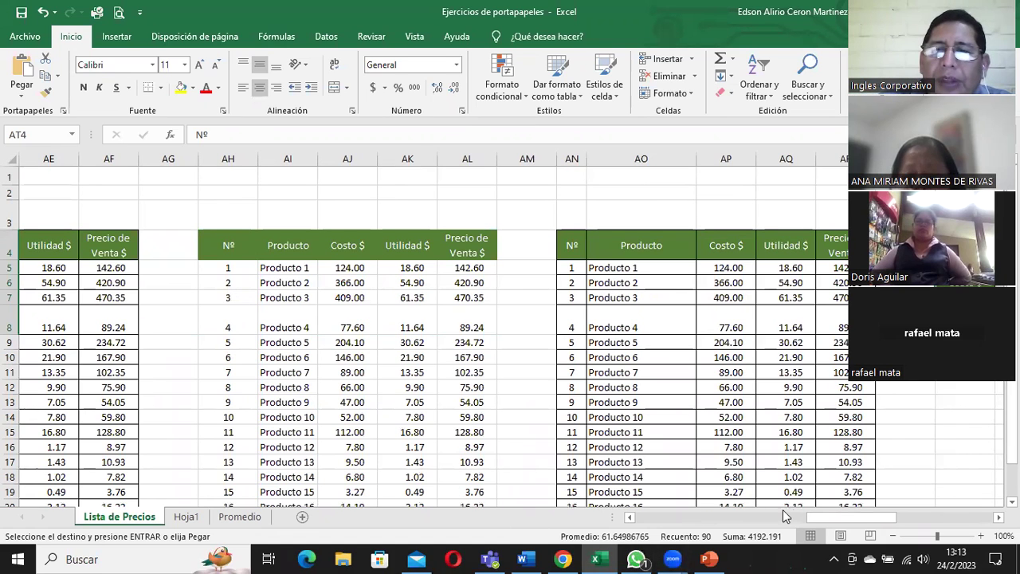
Select J26 below the second table as the destination and show the Pegar options
{"action": "left_click_drag", "start_coordinate": [811, 517], "coordinate": [767, 522]}
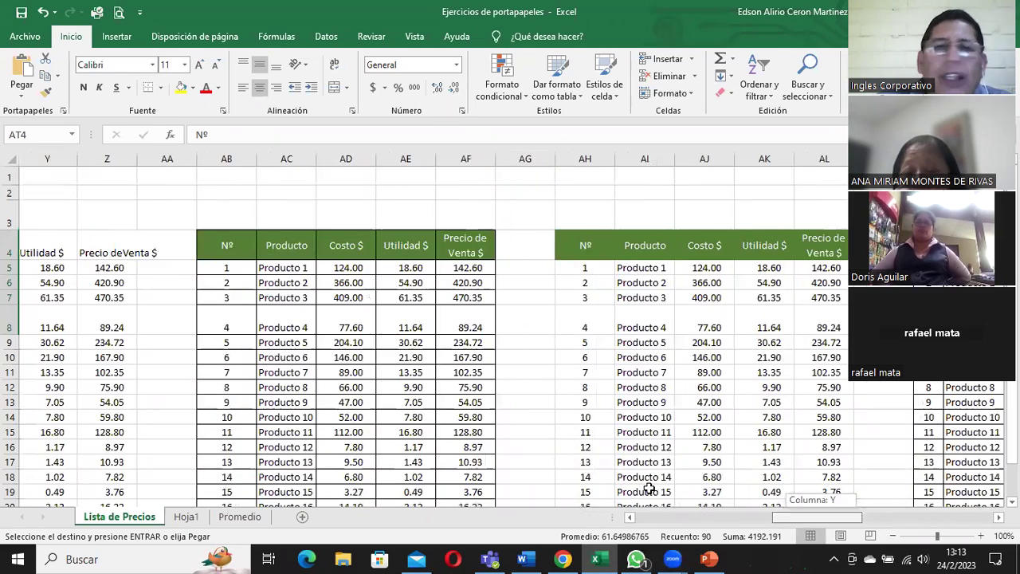
{"action": "scroll", "coordinate": [397, 363], "scroll_direction": "down", "scroll_amount": 5}
{"action": "left_click", "coordinate": [185, 312]}
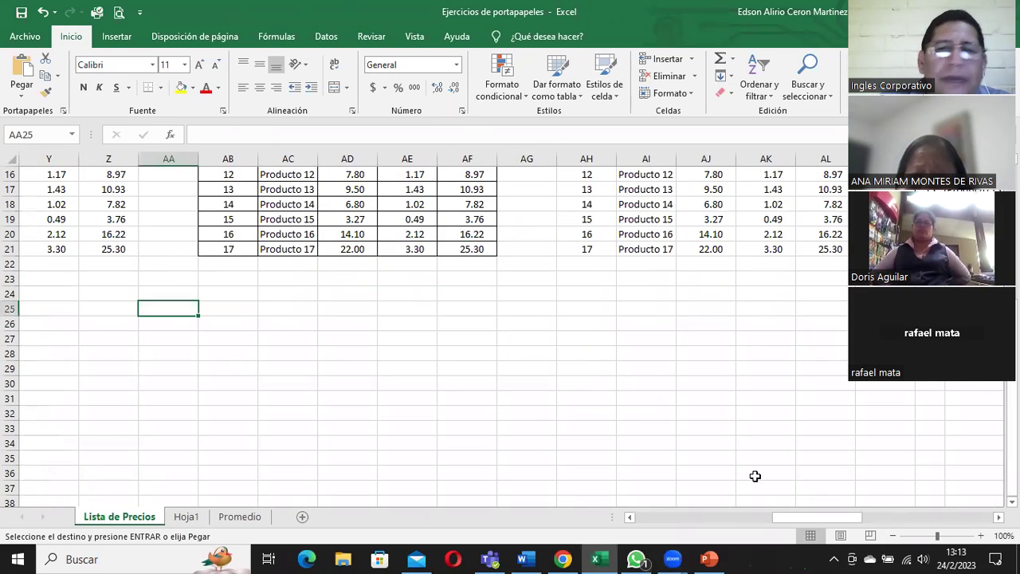
{"action": "left_click_drag", "start_coordinate": [797, 522], "coordinate": [718, 522]}
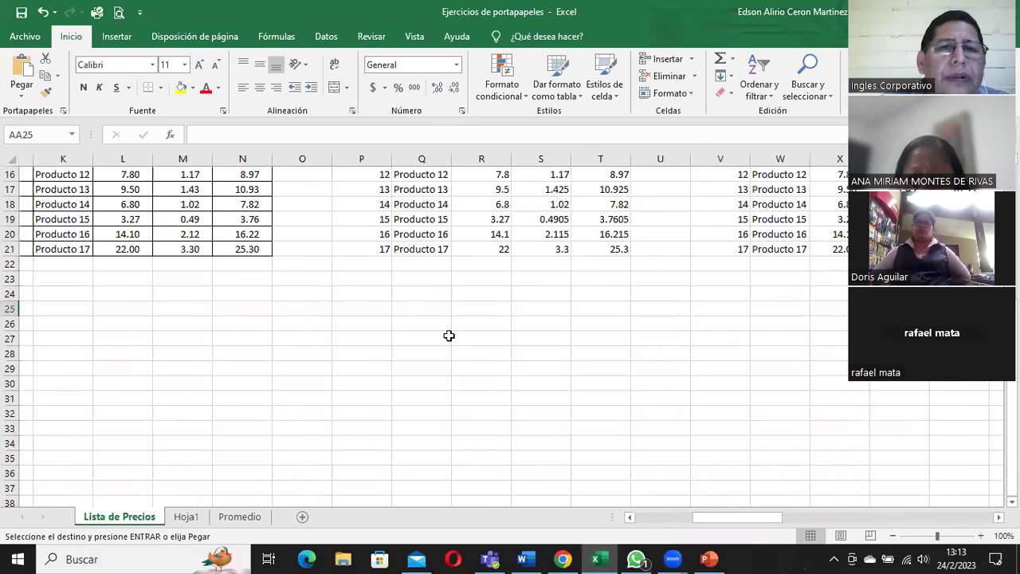
{"action": "left_click", "coordinate": [396, 308]}
{"action": "scroll", "coordinate": [396, 308], "scroll_direction": "up", "scroll_amount": 3}
{"action": "scroll", "coordinate": [396, 308], "scroll_direction": "up", "scroll_amount": 2}
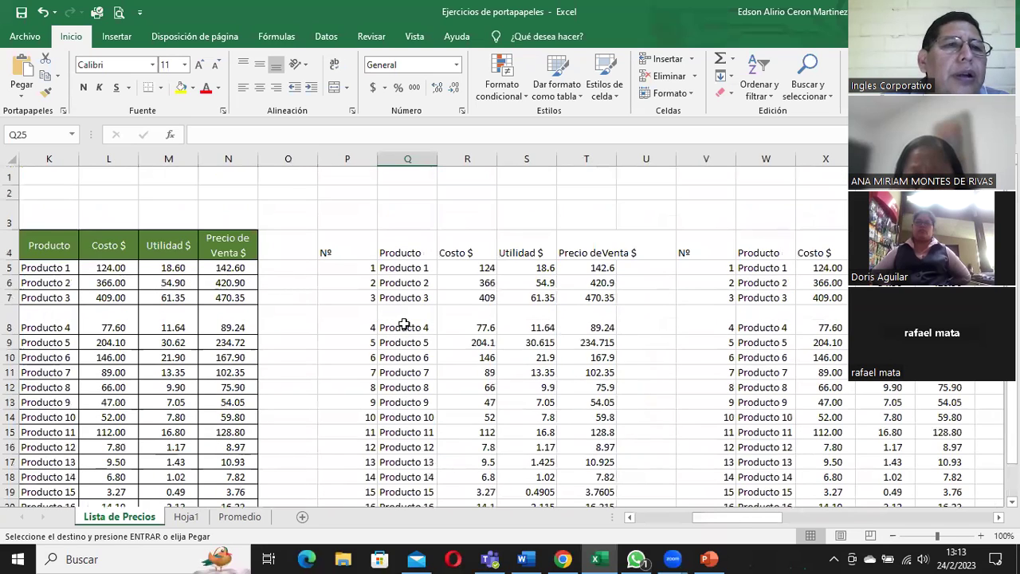
{"action": "left_click_drag", "start_coordinate": [736, 516], "coordinate": [649, 523]}
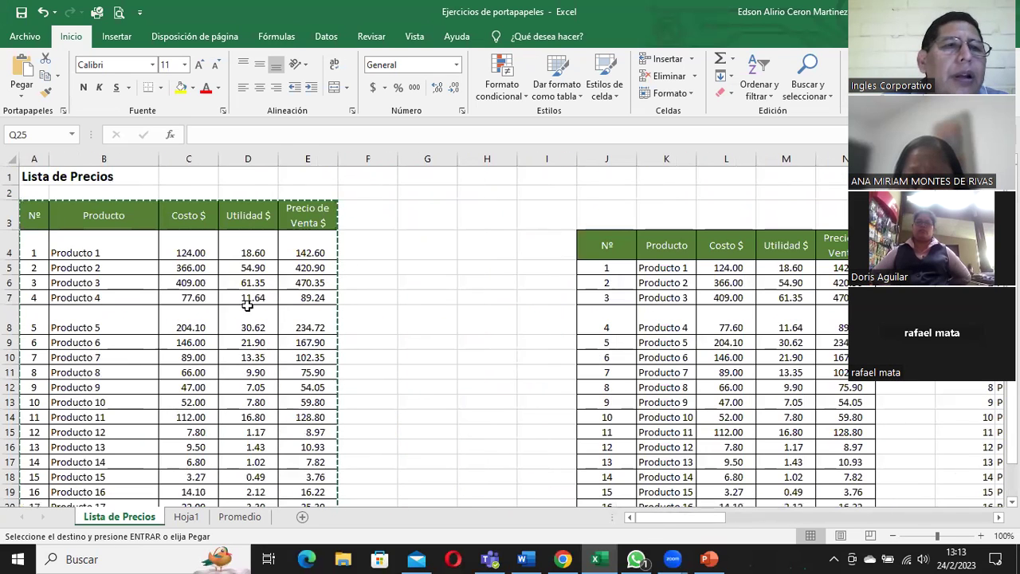
{"action": "scroll", "coordinate": [435, 276], "scroll_direction": "down", "scroll_amount": 1}
{"action": "scroll", "coordinate": [467, 296], "scroll_direction": "down", "scroll_amount": 2}
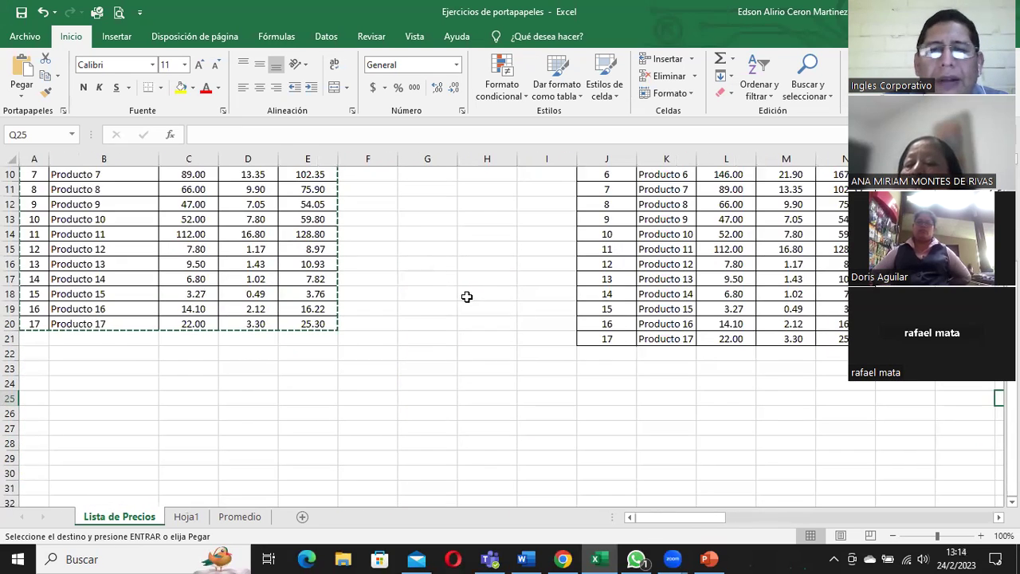
{"action": "left_click", "coordinate": [598, 415]}
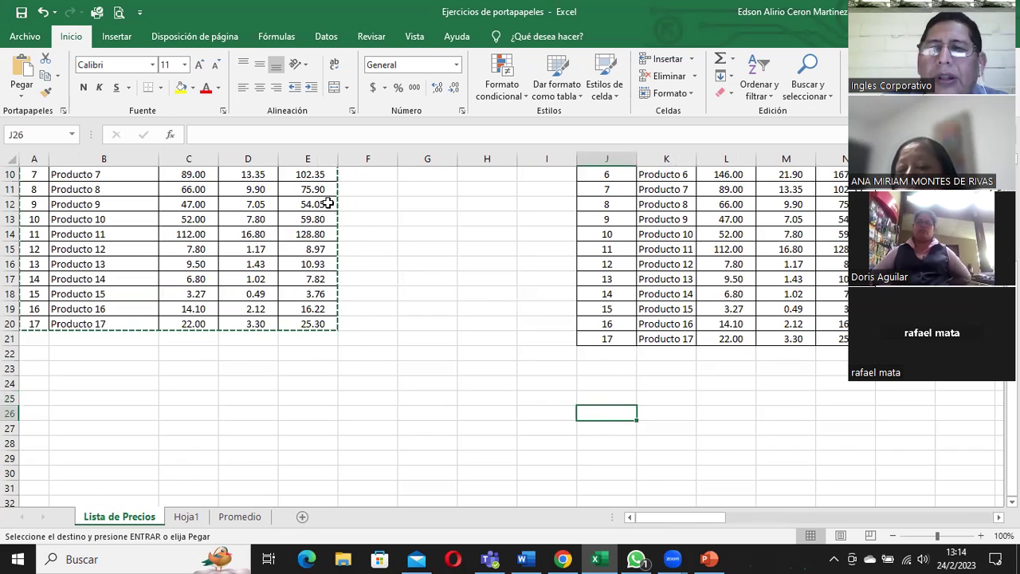
{"action": "left_click", "coordinate": [19, 94]}
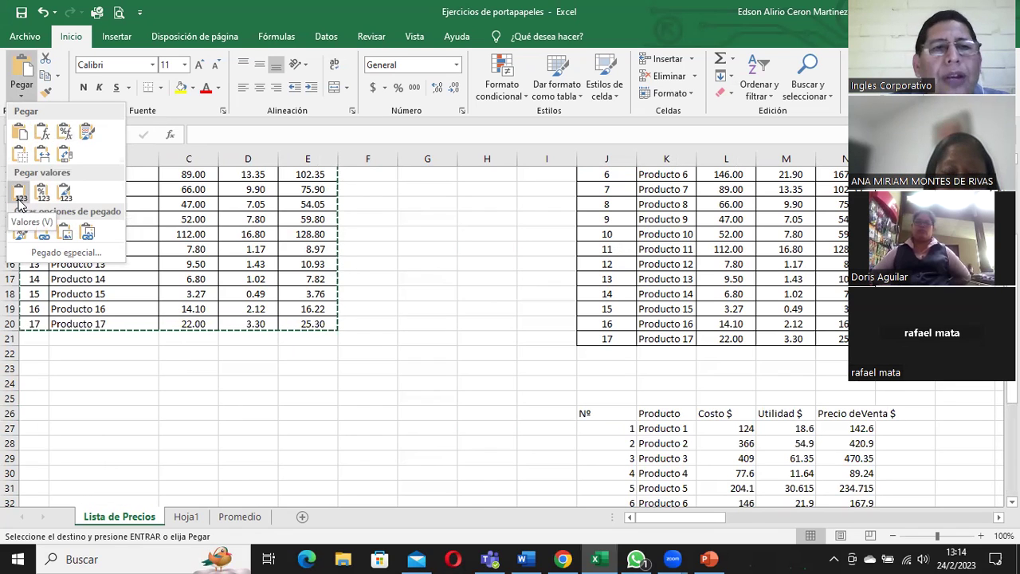
Paste values only at J26 and check that L27, M27 and N27 hold plain numbers
{"action": "left_click", "coordinate": [20, 199]}
{"action": "scroll", "coordinate": [838, 385], "scroll_direction": "down", "scroll_amount": 1}
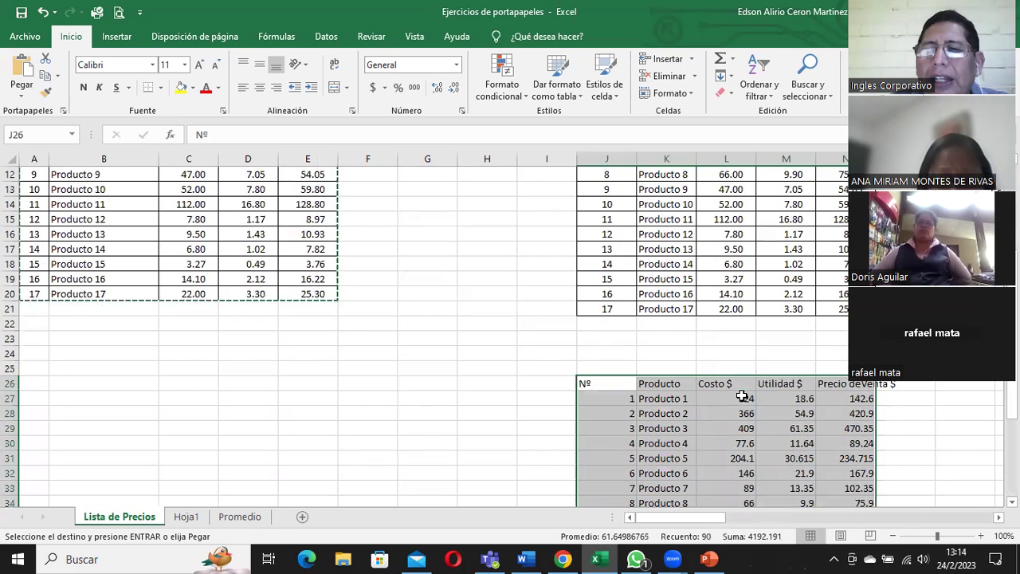
{"action": "left_click", "coordinate": [839, 386]}
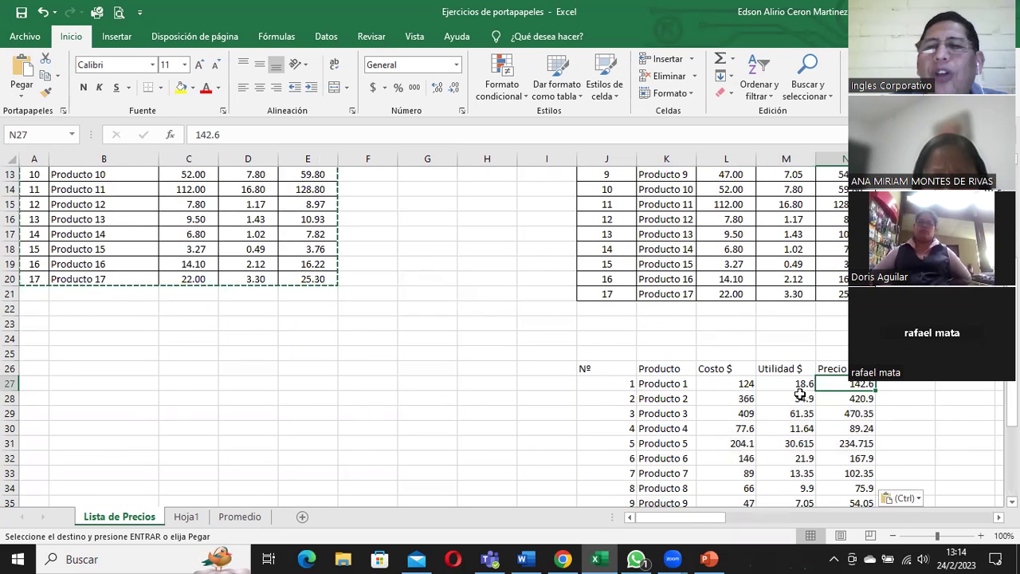
{"action": "left_click", "coordinate": [737, 385]}
{"action": "left_click", "coordinate": [801, 385]}
{"action": "left_click", "coordinate": [849, 384]}
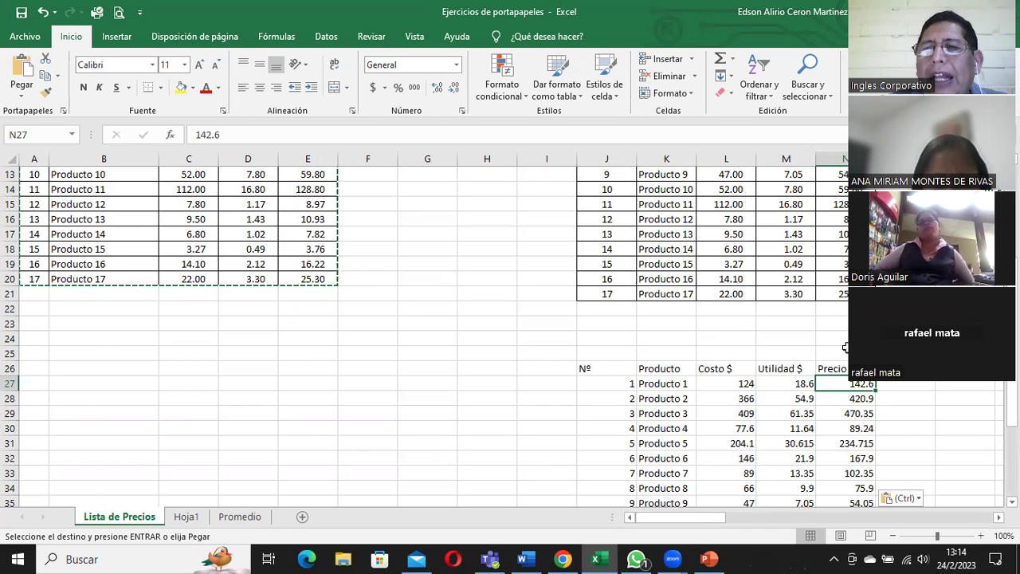
{"action": "scroll", "coordinate": [845, 348], "scroll_direction": "up", "scroll_amount": 3}
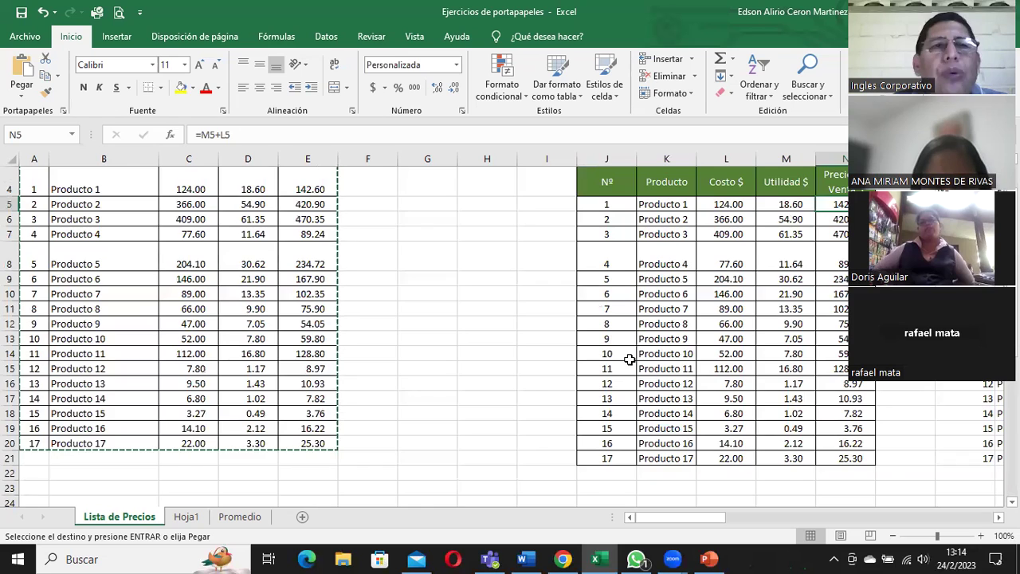
{"action": "scroll", "coordinate": [717, 385], "scroll_direction": "down", "scroll_amount": 2}
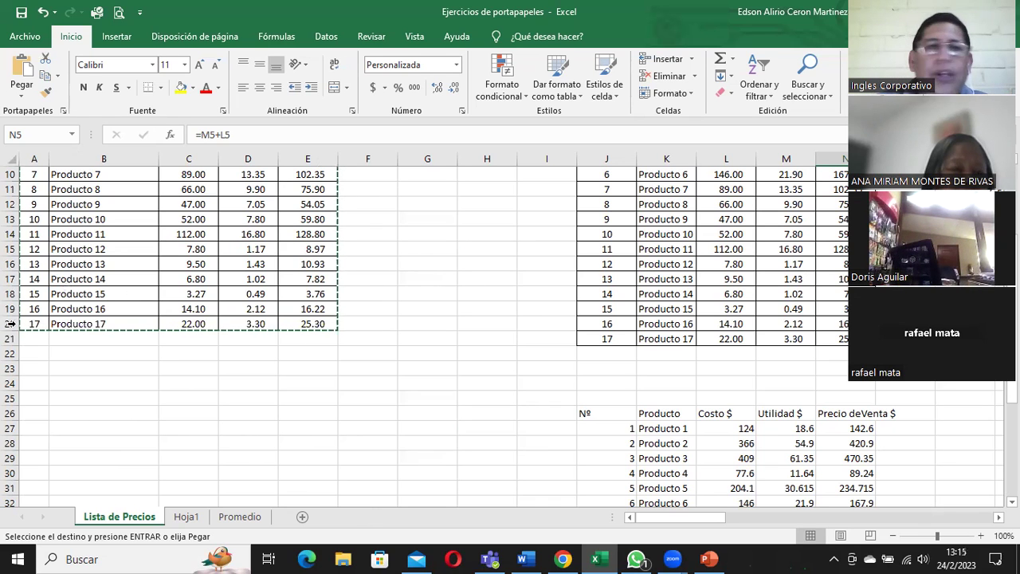
Paste values with number formatting from P26 and check the two-decimal sale price
{"action": "scroll", "coordinate": [227, 287], "scroll_direction": "up", "scroll_amount": 2}
{"action": "scroll", "coordinate": [226, 288], "scroll_direction": "up", "scroll_amount": 1}
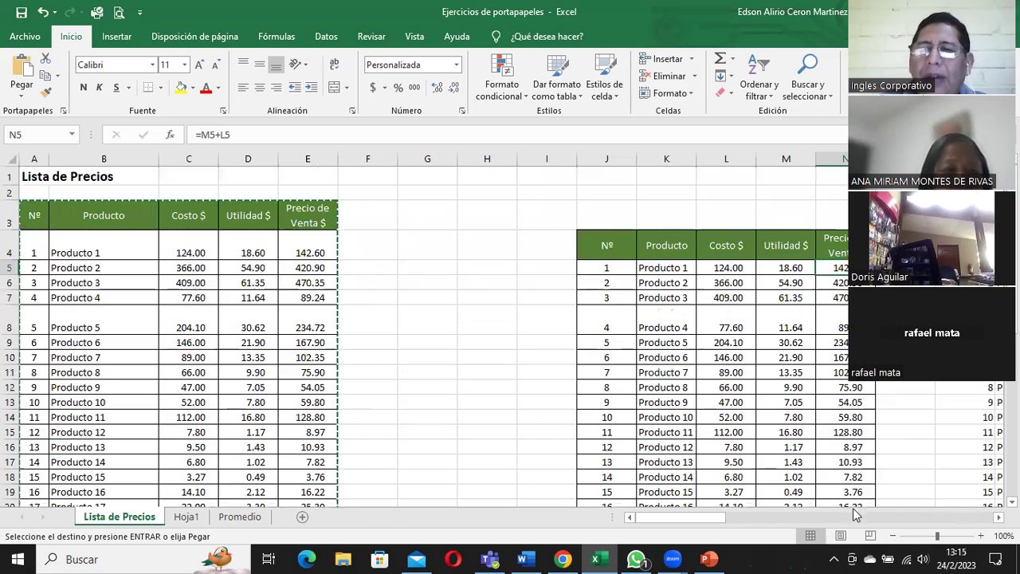
{"action": "scroll", "coordinate": [510, 331], "scroll_direction": "right", "scroll_amount": 2}
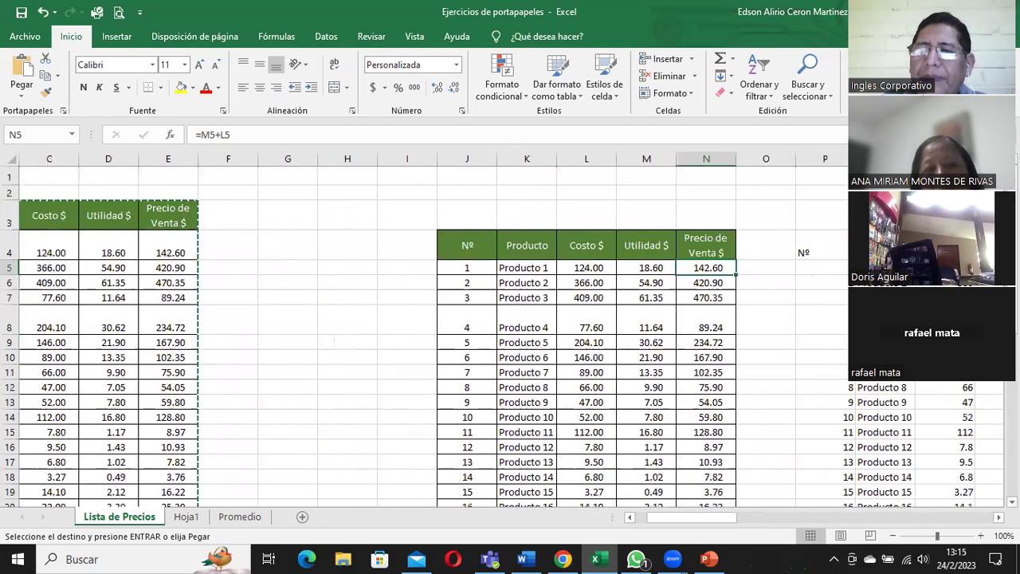
{"action": "scroll", "coordinate": [510, 331], "scroll_direction": "down", "scroll_amount": 2}
{"action": "scroll", "coordinate": [510, 331], "scroll_direction": "down", "scroll_amount": 2}
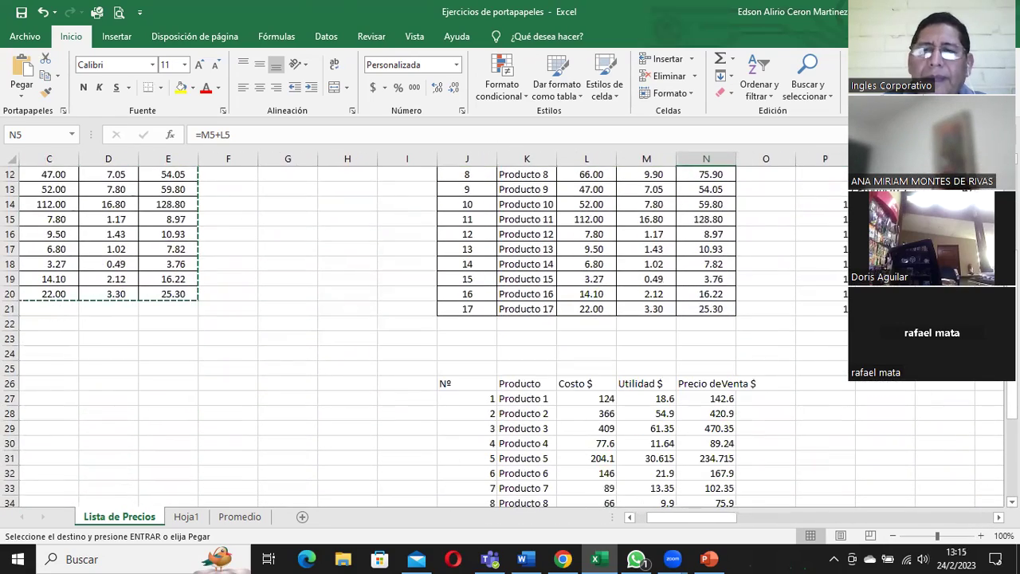
{"action": "left_click", "coordinate": [868, 387]}
{"action": "left_click", "coordinate": [21, 89]}
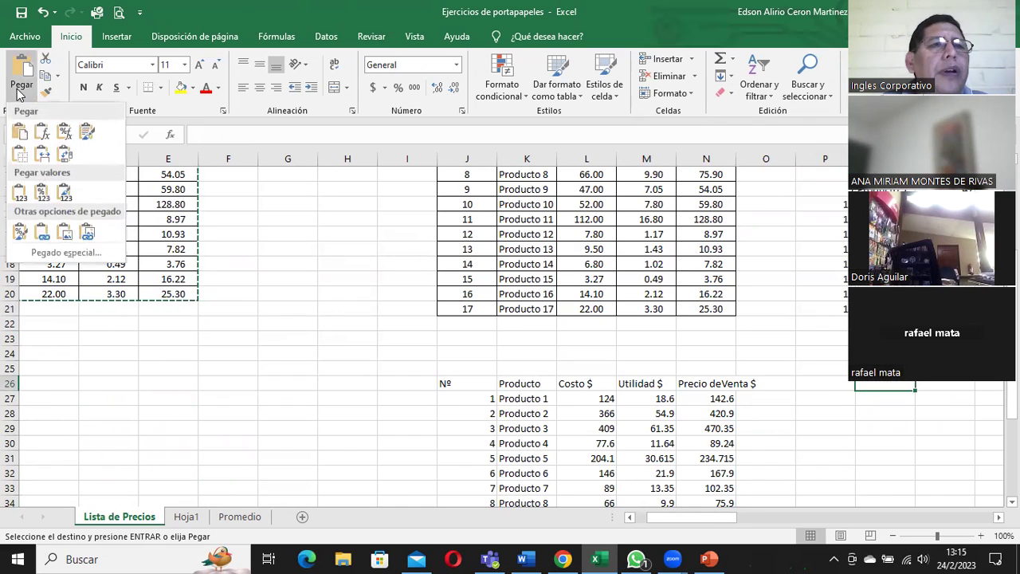
{"action": "left_click", "coordinate": [42, 194]}
{"action": "left_click_drag", "start_coordinate": [678, 519], "coordinate": [709, 526]}
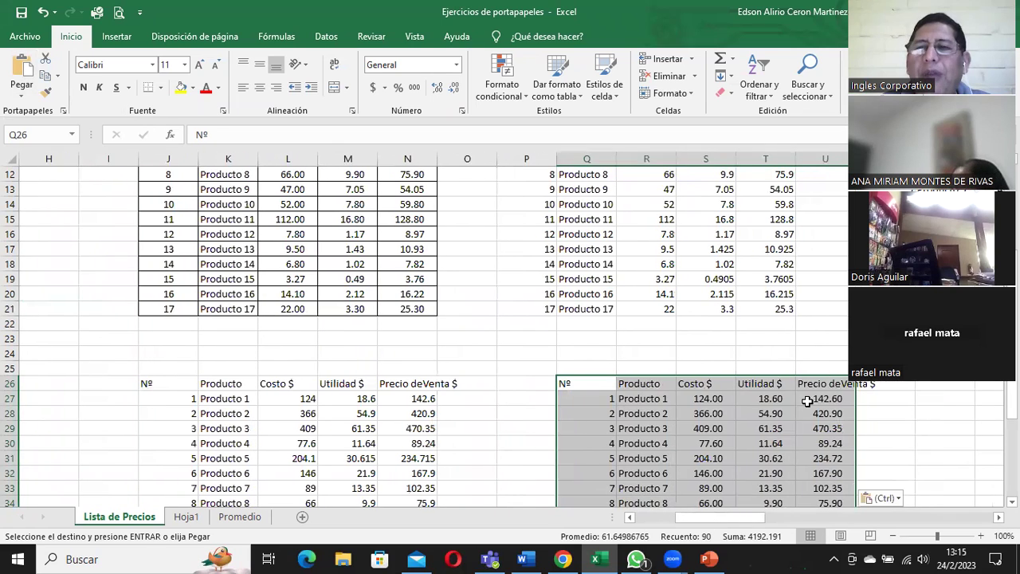
{"action": "left_click", "coordinate": [808, 400]}
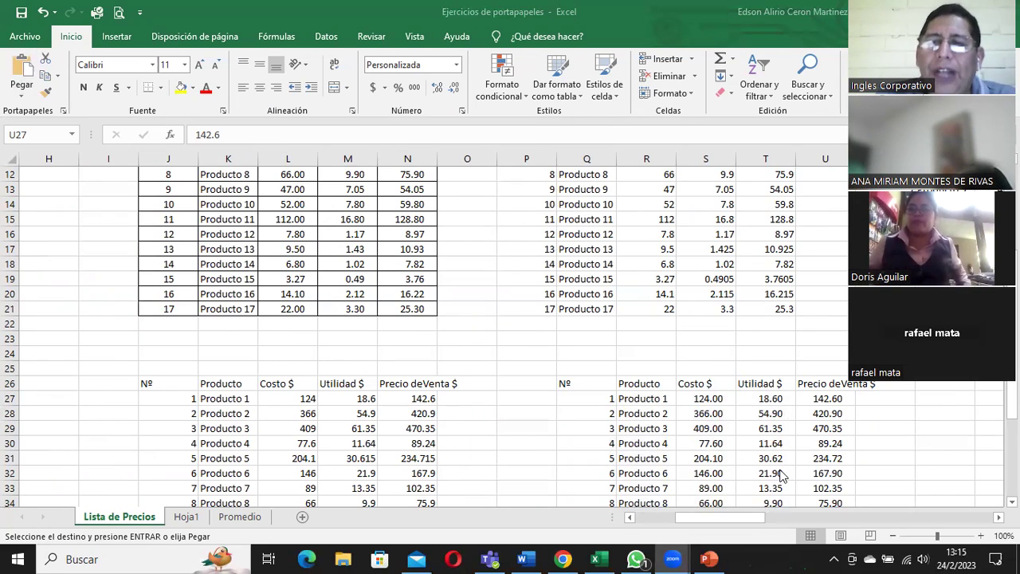
Scroll around the sheet to compare the different pasted copies of the price table
{"action": "left_click", "coordinate": [696, 518]}
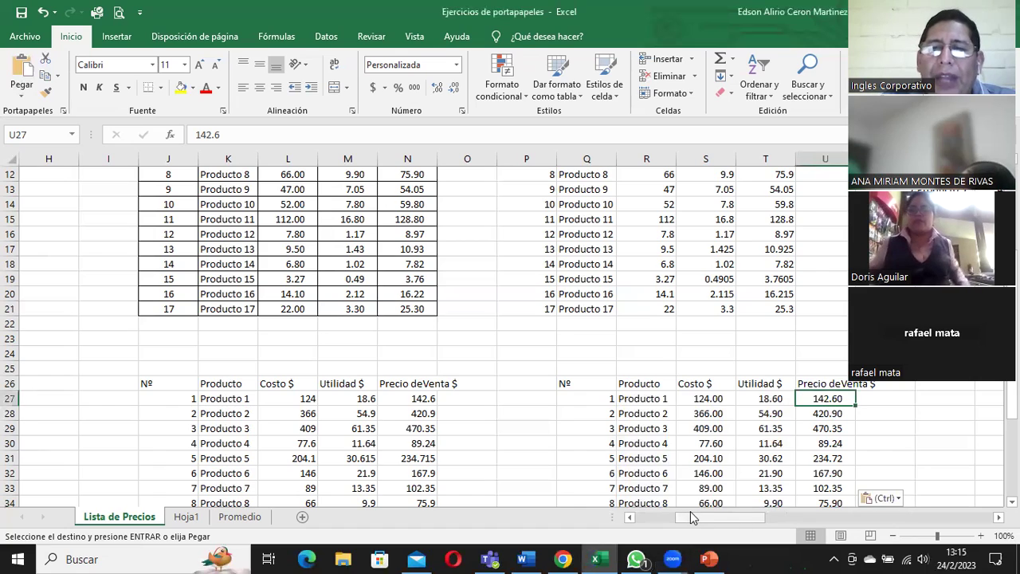
{"action": "left_click_drag", "start_coordinate": [692, 518], "coordinate": [658, 518]}
{"action": "scroll", "coordinate": [63, 184], "scroll_direction": "up", "scroll_amount": 1}
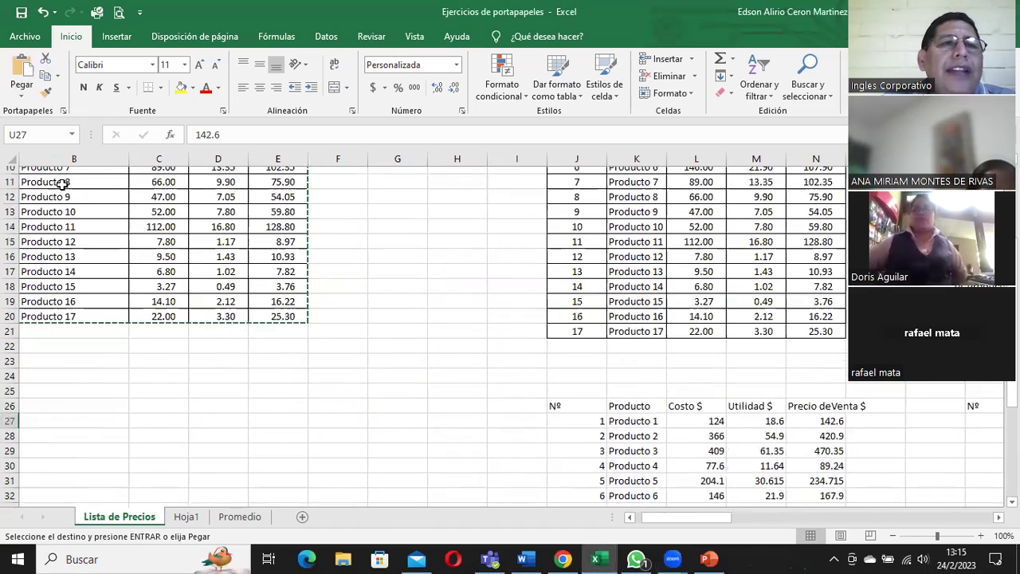
{"action": "scroll", "coordinate": [62, 184], "scroll_direction": "up", "scroll_amount": 3}
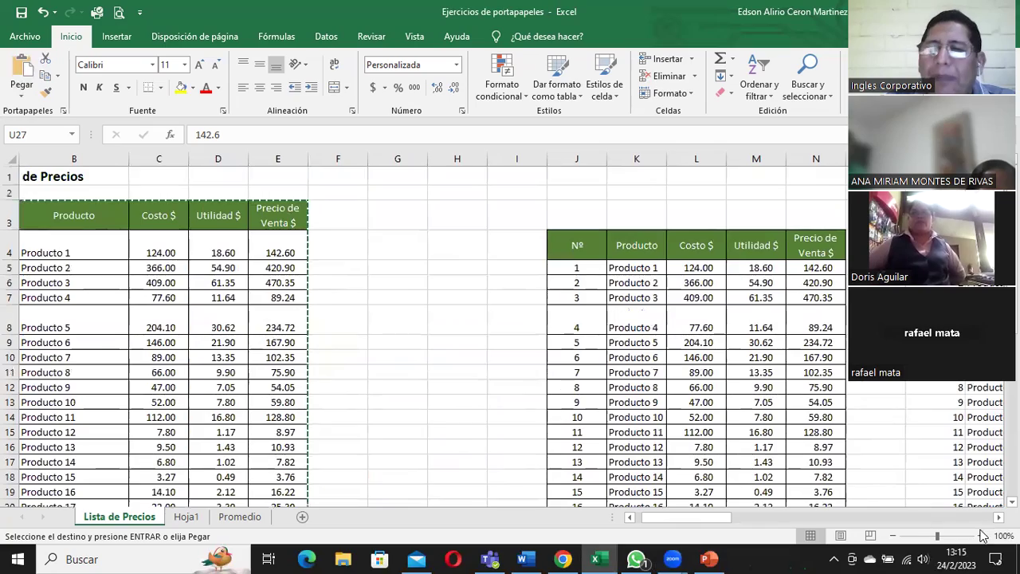
{"action": "scroll", "coordinate": [510, 335], "scroll_direction": "right", "scroll_amount": 3}
{"action": "scroll", "coordinate": [510, 334], "scroll_direction": "down", "scroll_amount": 1}
{"action": "scroll", "coordinate": [510, 335], "scroll_direction": "down", "scroll_amount": 1}
{"action": "scroll", "coordinate": [510, 335], "scroll_direction": "down", "scroll_amount": 1}
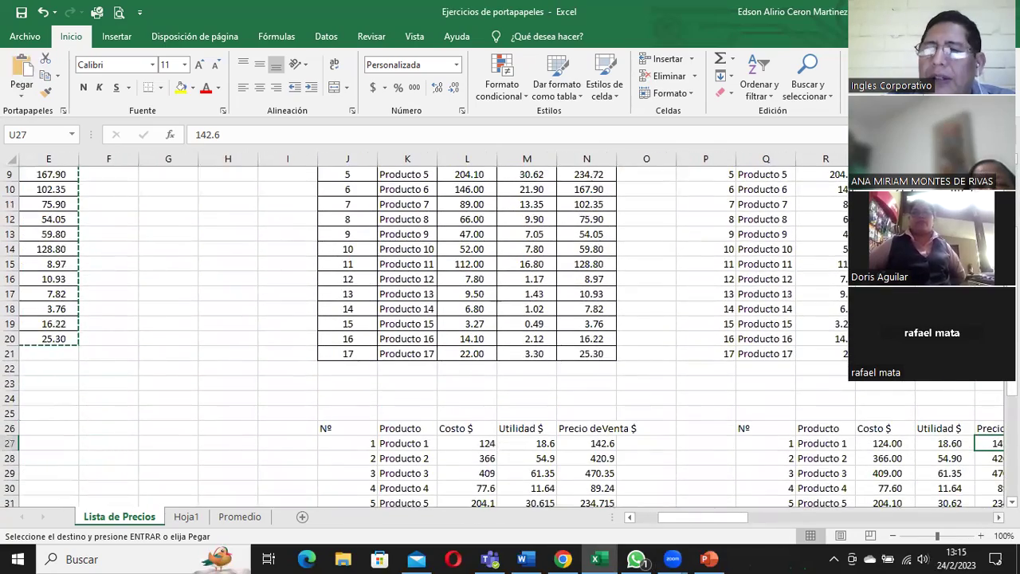
{"action": "scroll", "coordinate": [837, 428], "scroll_direction": "right", "scroll_amount": 1}
{"action": "scroll", "coordinate": [837, 428], "scroll_direction": "right", "scroll_amount": 1}
{"action": "scroll", "coordinate": [836, 428], "scroll_direction": "right", "scroll_amount": 1}
Paste the price list at W26 as values with source formatting, confirming sale prices are plain values
{"action": "left_click", "coordinate": [829, 428]}
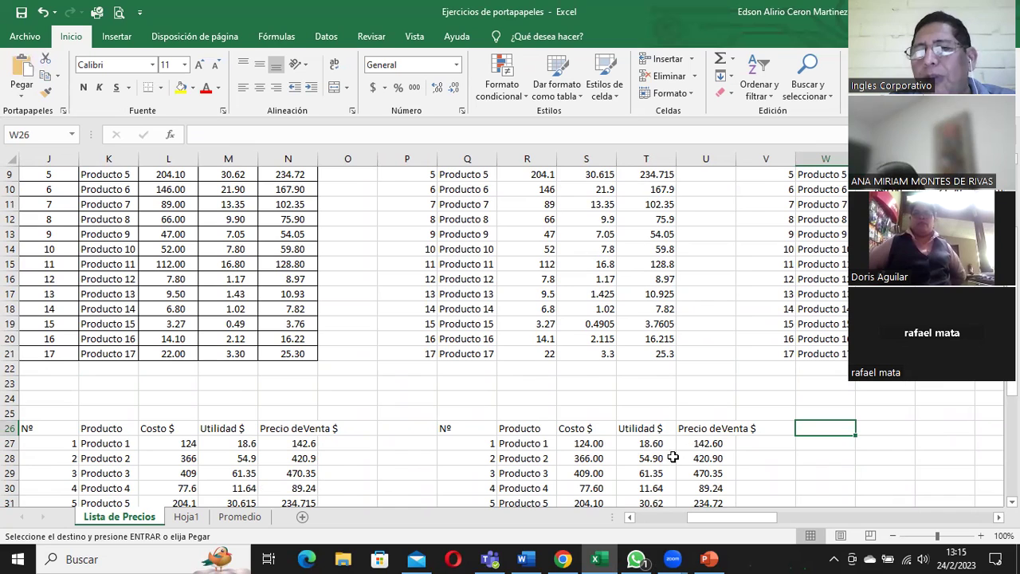
{"action": "left_click", "coordinate": [21, 97]}
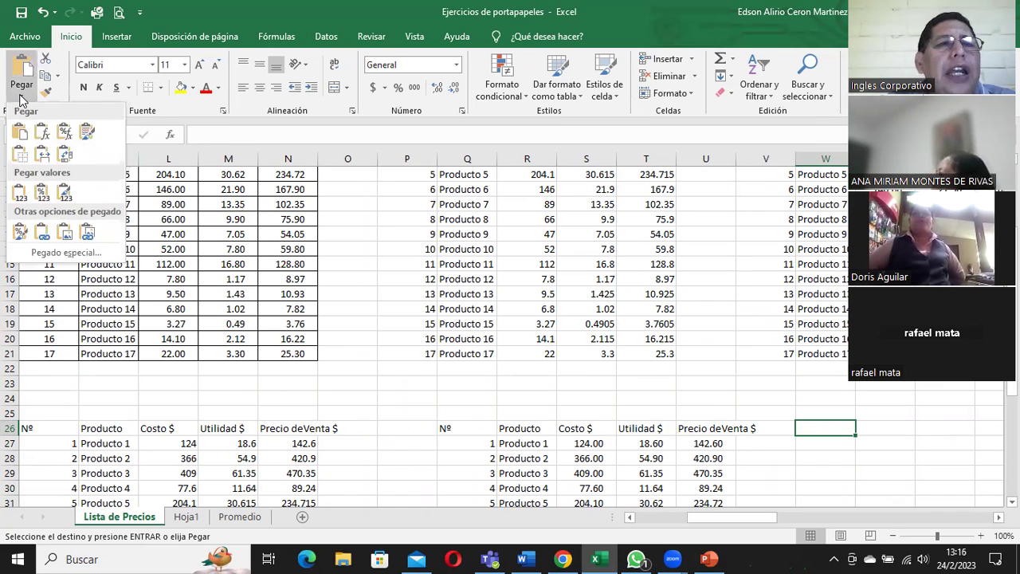
{"action": "left_click", "coordinate": [63, 195]}
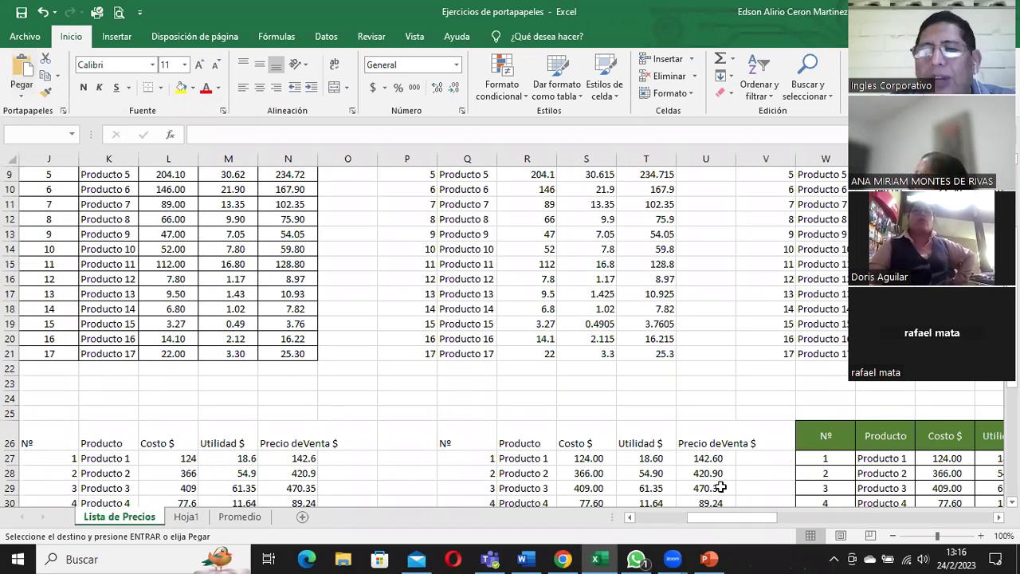
{"action": "left_click_drag", "start_coordinate": [700, 517], "coordinate": [739, 472]}
{"action": "scroll", "coordinate": [696, 405], "scroll_direction": "down", "scroll_amount": 2}
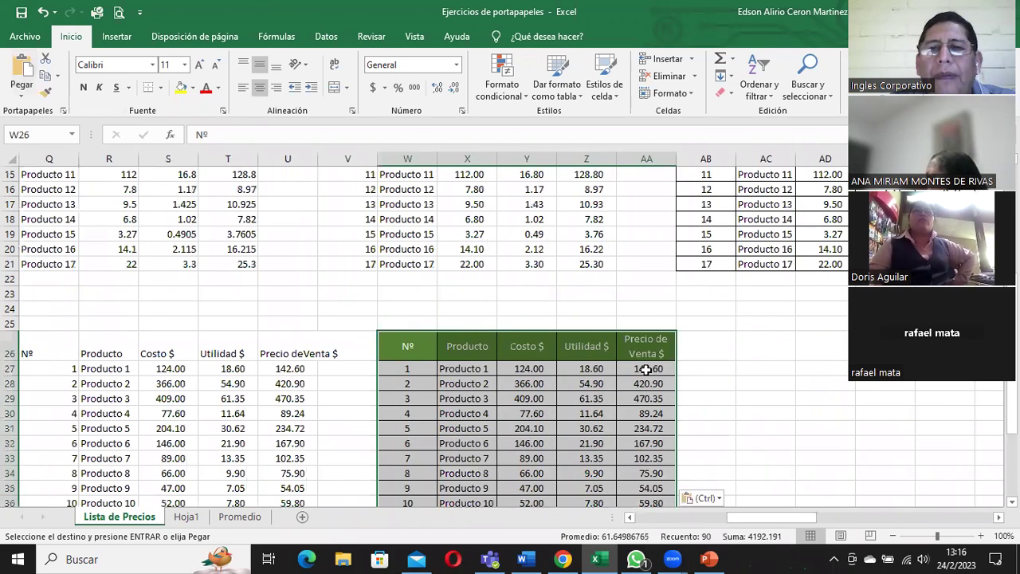
{"action": "left_click", "coordinate": [647, 368]}
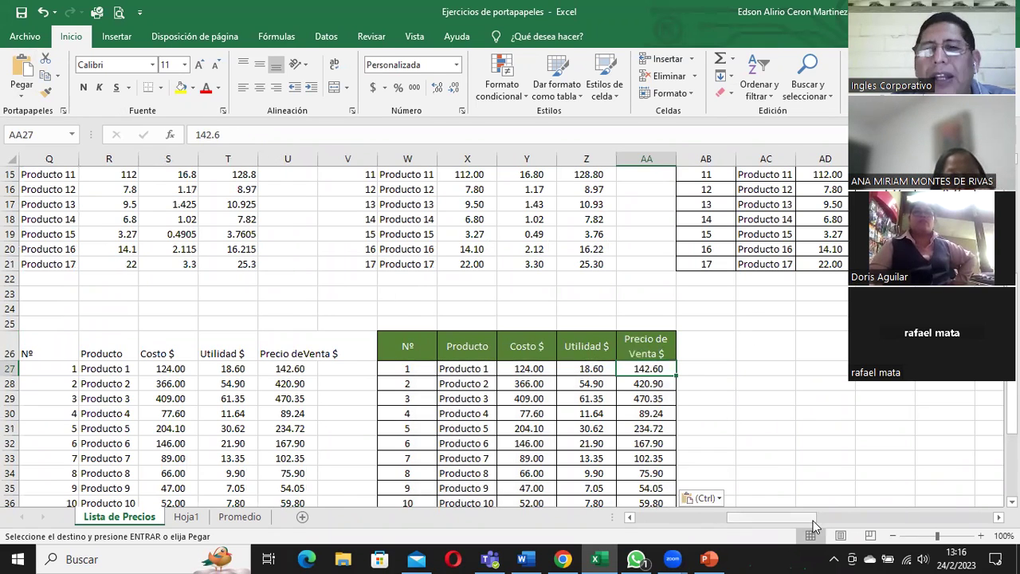
{"action": "left_click_drag", "start_coordinate": [801, 517], "coordinate": [774, 515]}
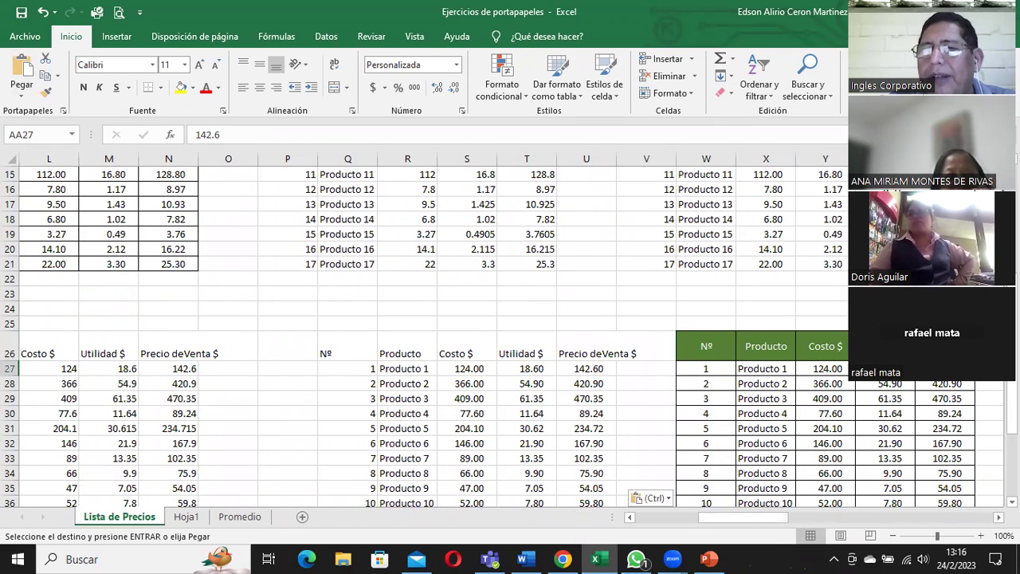
{"action": "scroll", "coordinate": [510, 335], "scroll_direction": "right", "scroll_amount": 5}
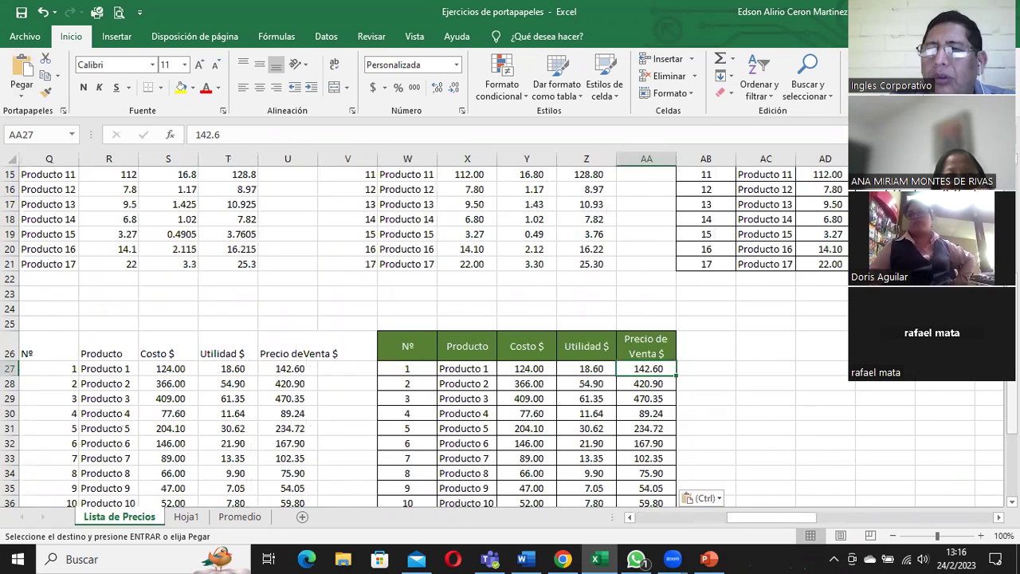
{"action": "scroll", "coordinate": [794, 477], "scroll_direction": "down", "scroll_amount": 3}
Paste only the price list's formatting at J45, giving an empty table with green header and borders
{"action": "left_click_drag", "start_coordinate": [764, 519], "coordinate": [680, 519]}
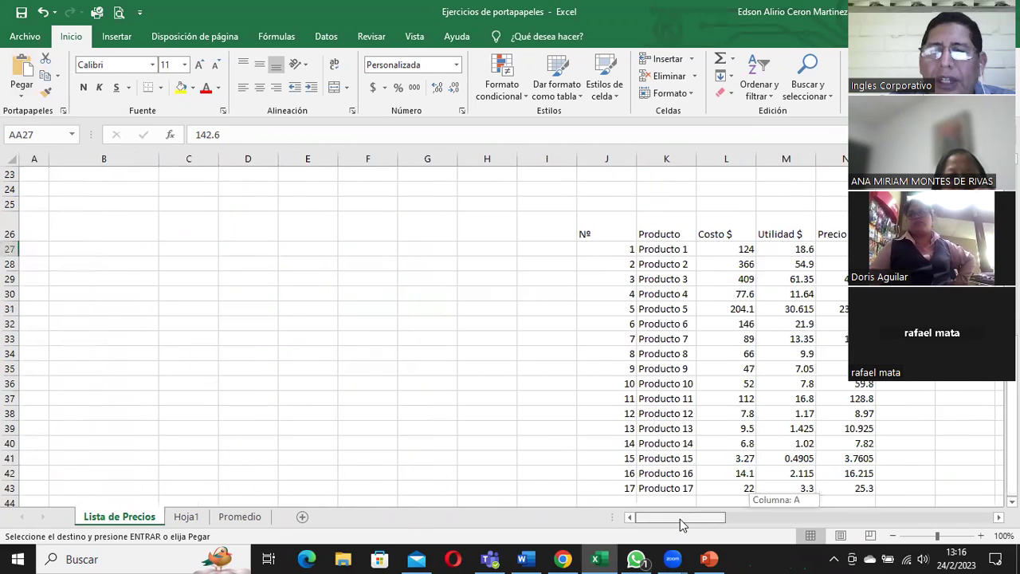
{"action": "scroll", "coordinate": [694, 460], "scroll_direction": "down", "scroll_amount": 4}
{"action": "left_click", "coordinate": [665, 335]}
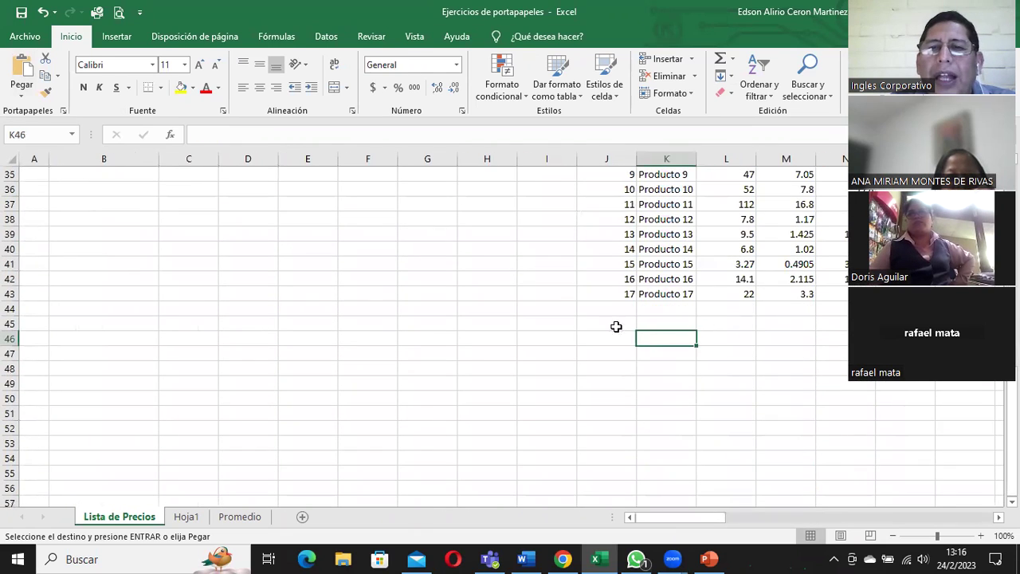
{"action": "left_click", "coordinate": [614, 323]}
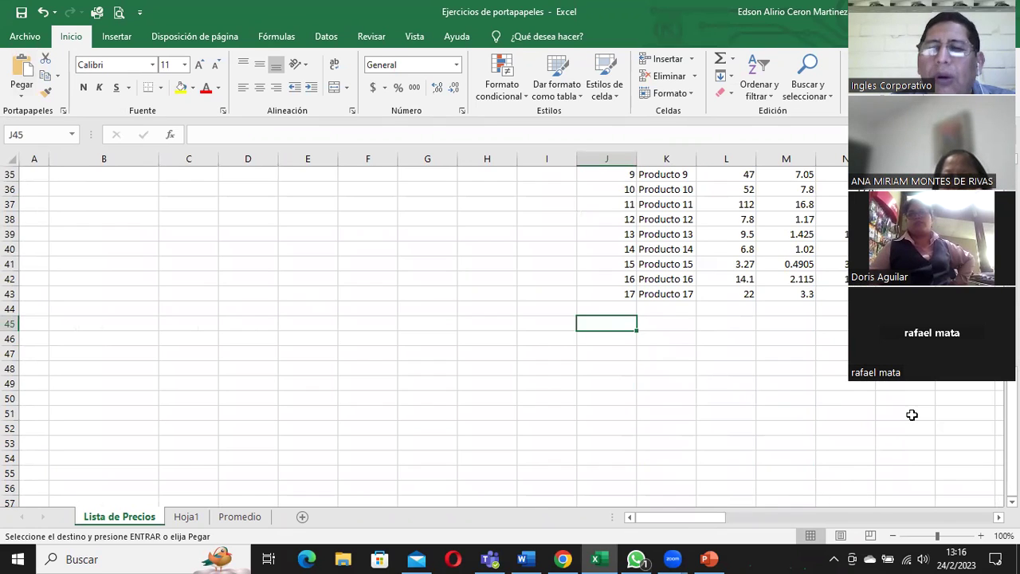
{"action": "left_click_drag", "start_coordinate": [1010, 416], "coordinate": [1011, 421]}
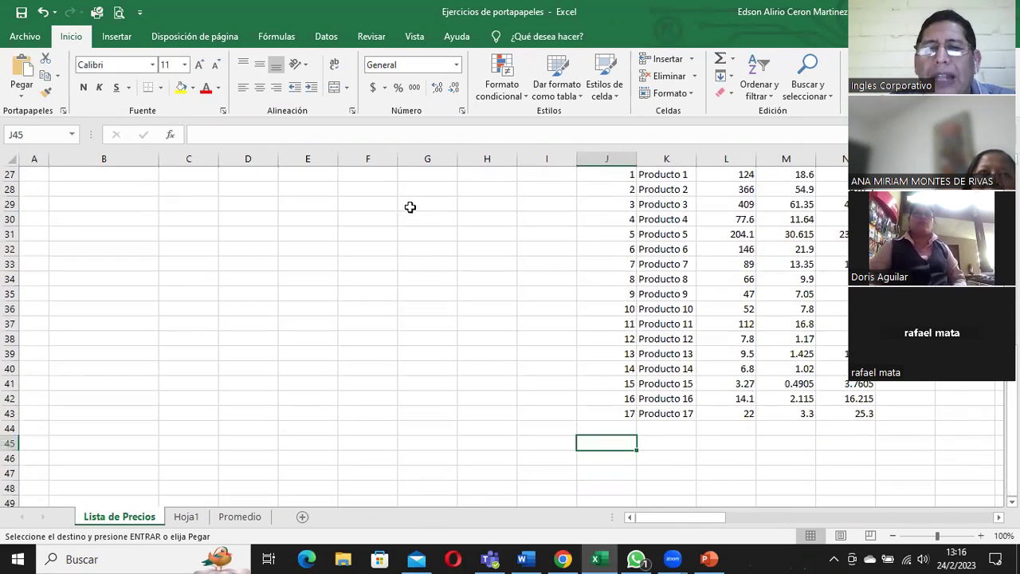
{"action": "left_click", "coordinate": [21, 96]}
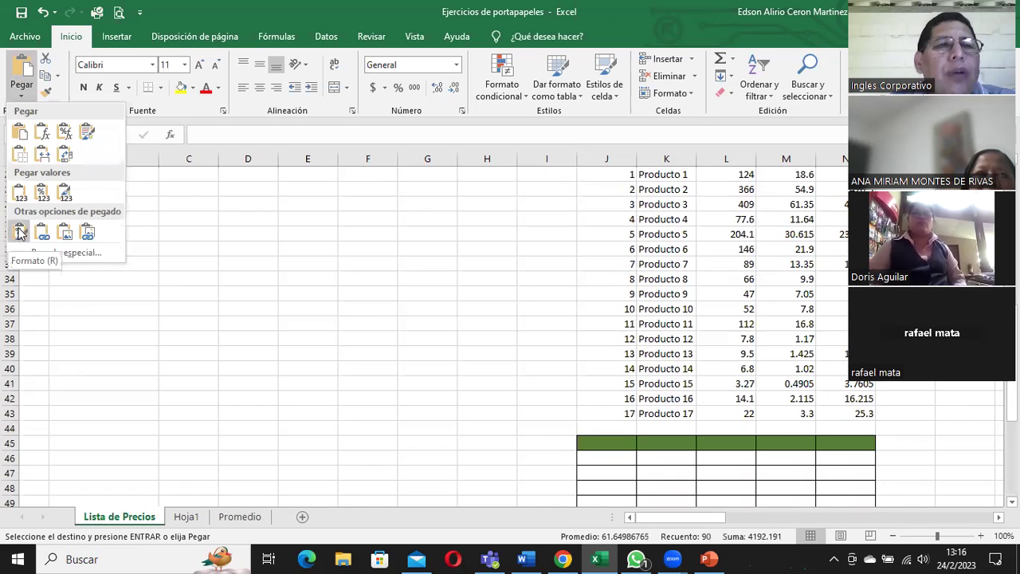
{"action": "left_click", "coordinate": [20, 232]}
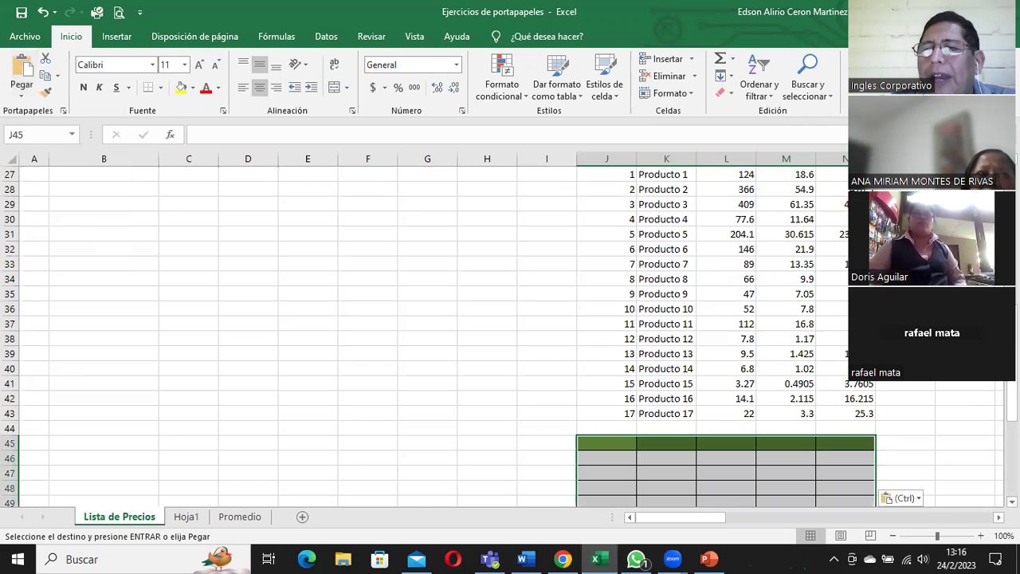
{"action": "scroll", "coordinate": [510, 335], "scroll_direction": "down", "scroll_amount": 1}
{"action": "scroll", "coordinate": [510, 335], "scroll_direction": "down", "scroll_amount": 3}
{"action": "scroll", "coordinate": [510, 335], "scroll_direction": "down", "scroll_amount": 2}
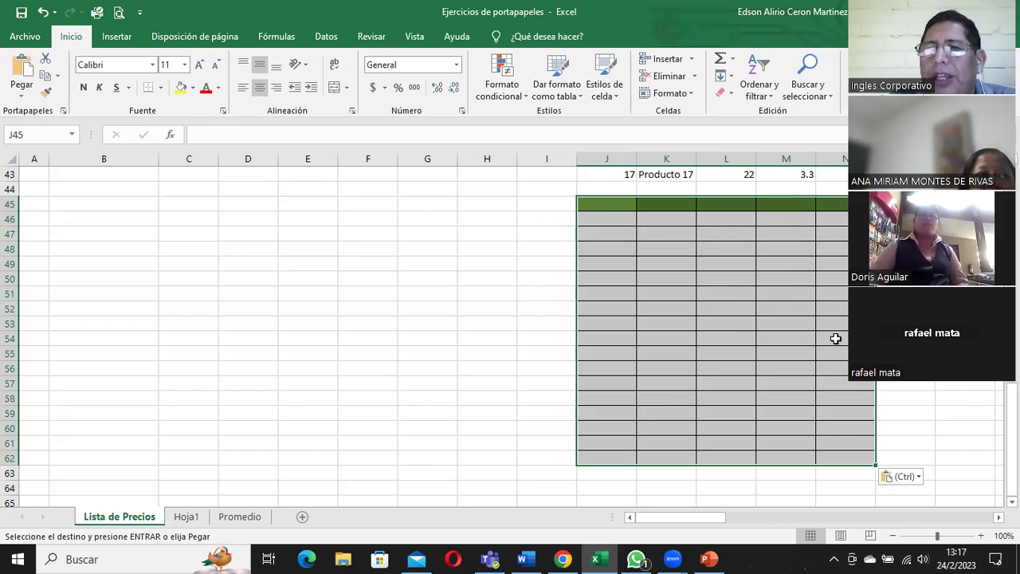
{"action": "left_click", "coordinate": [697, 294]}
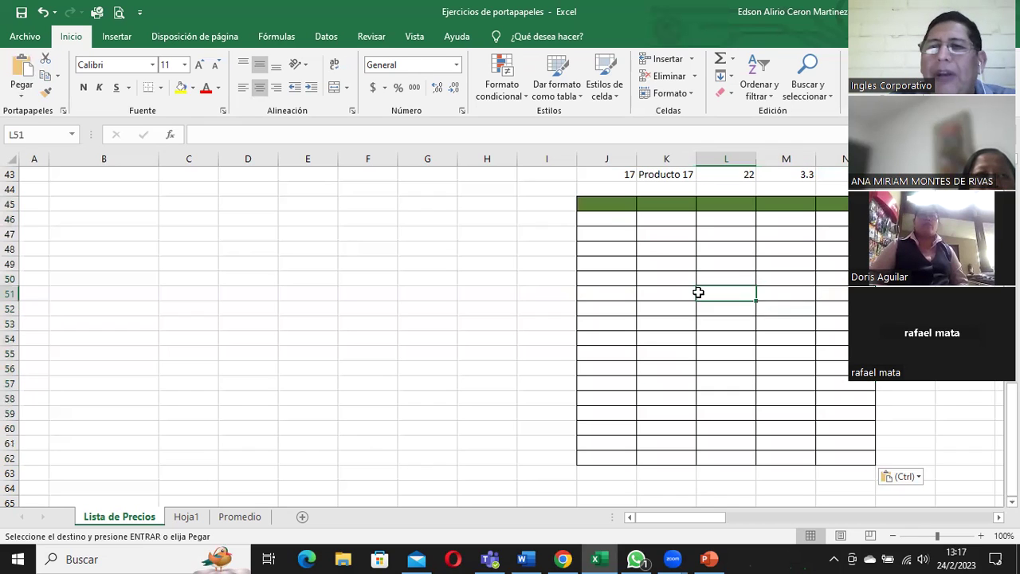
{"action": "left_click", "coordinate": [607, 221]}
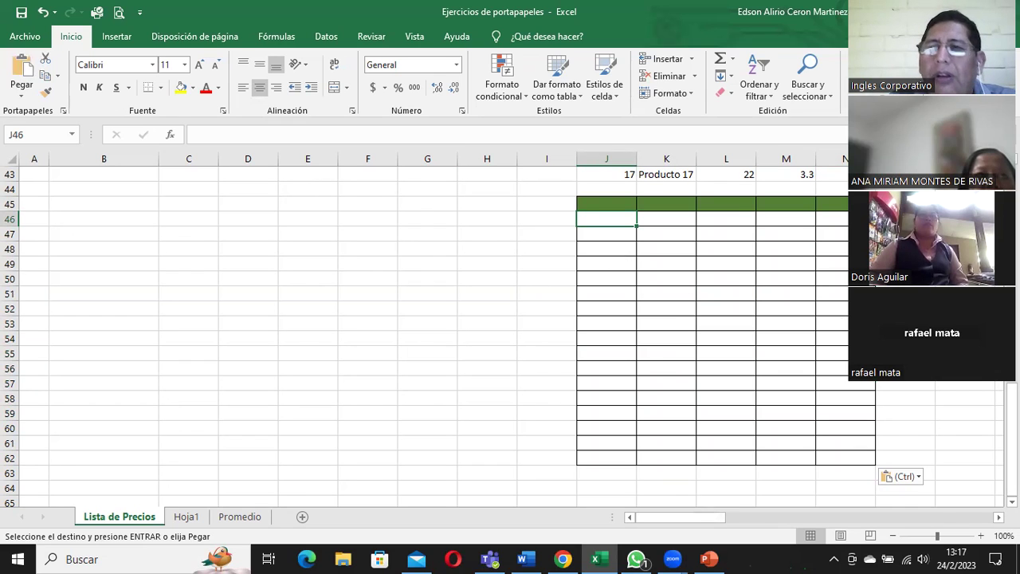
{"action": "left_click", "coordinate": [965, 203]}
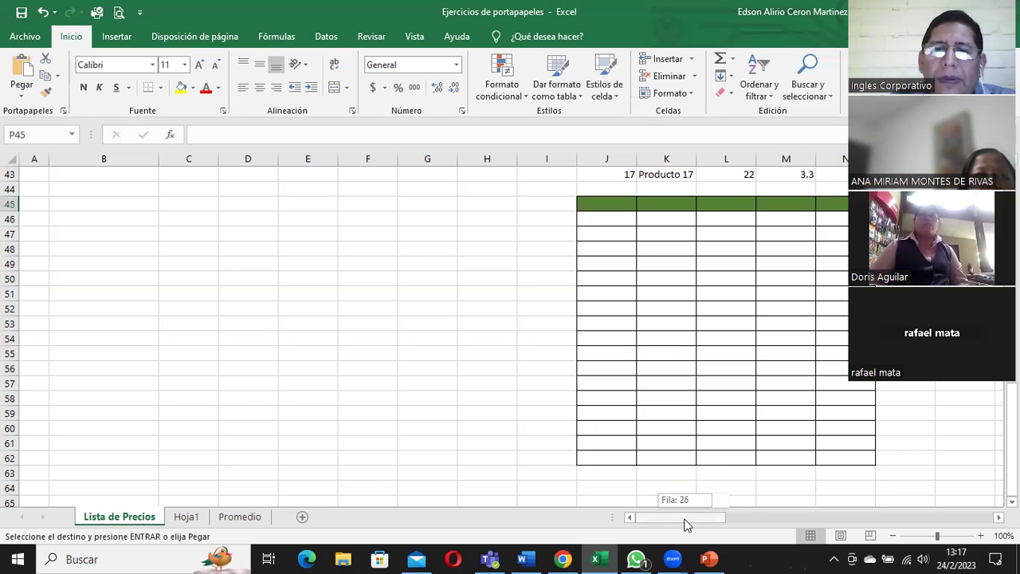
{"action": "scroll", "coordinate": [141, 318], "scroll_direction": "up", "scroll_amount": 3}
{"action": "scroll", "coordinate": [146, 298], "scroll_direction": "up", "scroll_amount": 4}
{"action": "scroll", "coordinate": [146, 298], "scroll_direction": "up", "scroll_amount": 7}
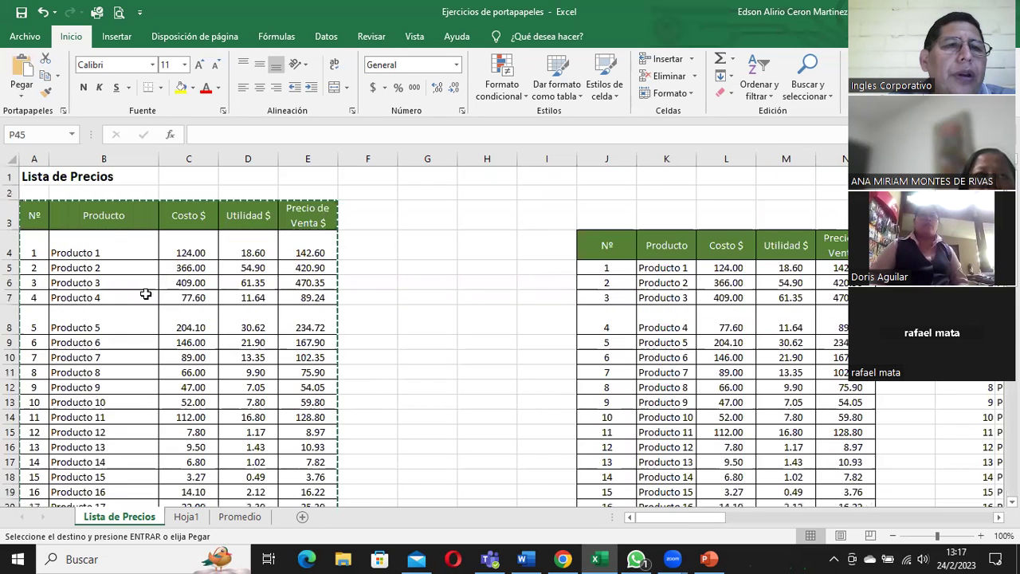
{"action": "scroll", "coordinate": [160, 296], "scroll_direction": "down", "scroll_amount": 5}
{"action": "scroll", "coordinate": [497, 397], "scroll_direction": "down", "scroll_amount": 4}
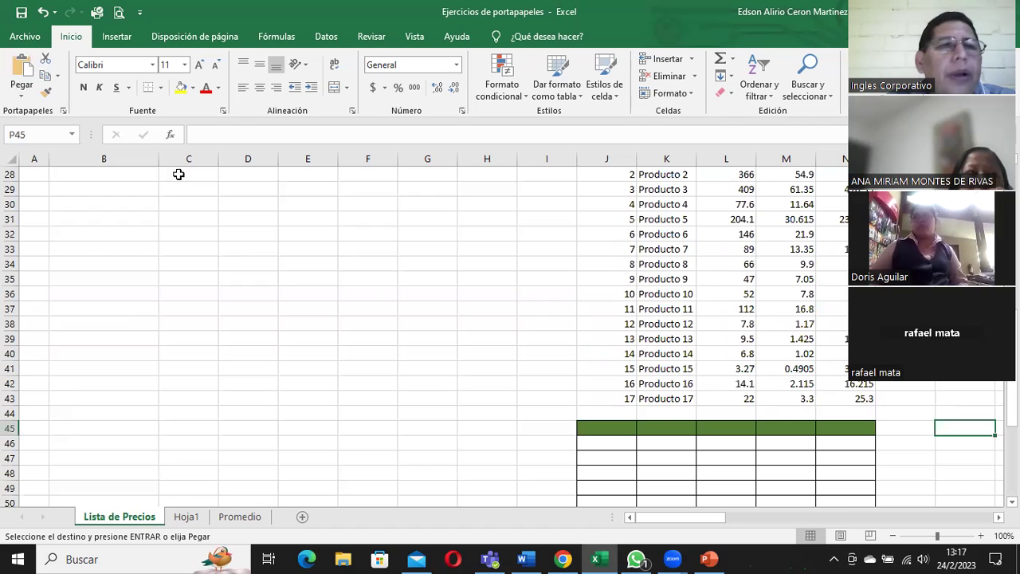
{"action": "left_click", "coordinate": [21, 96]}
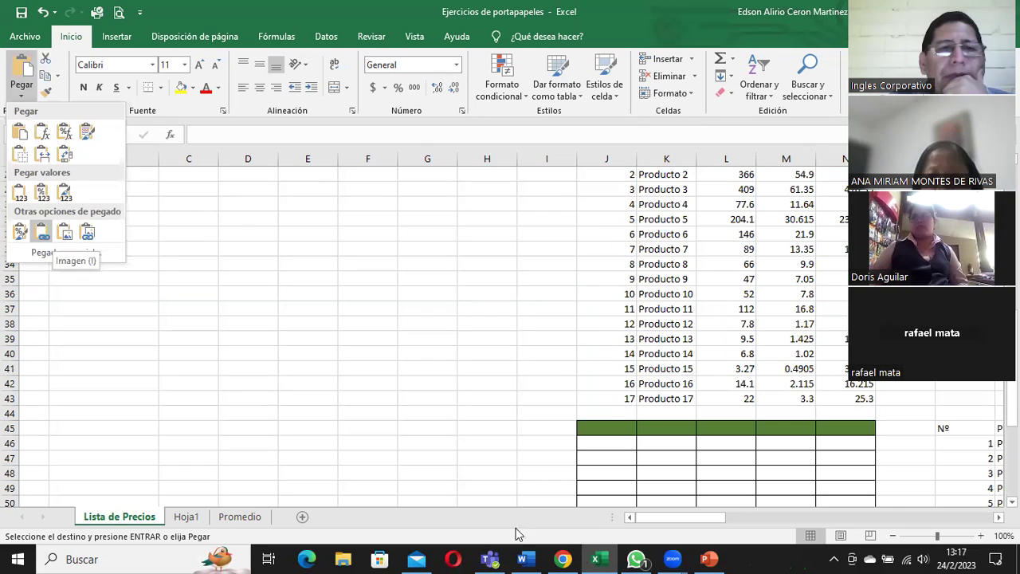
{"action": "left_click", "coordinate": [680, 518]}
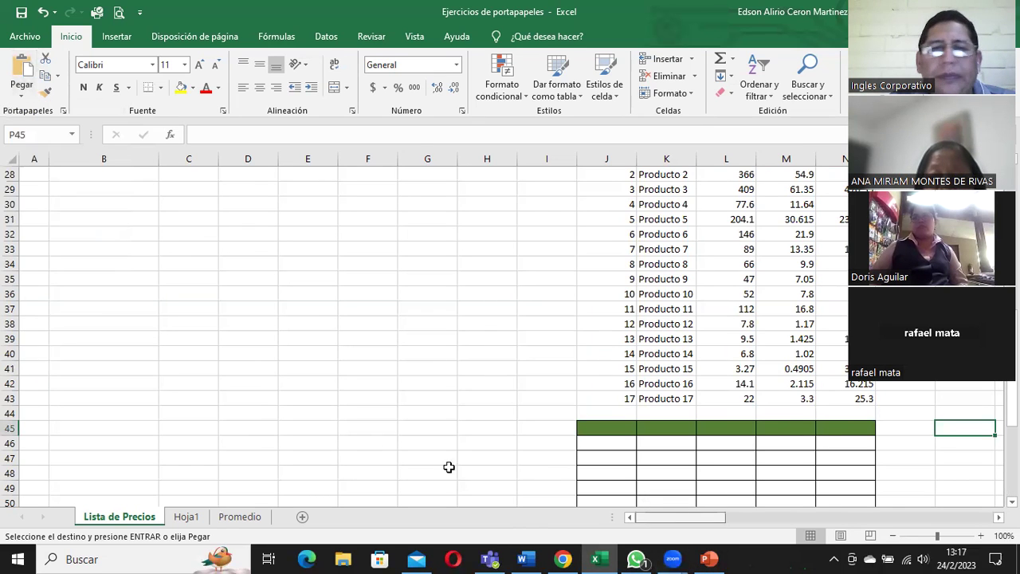
{"action": "scroll", "coordinate": [289, 365], "scroll_direction": "up", "scroll_amount": 3}
{"action": "scroll", "coordinate": [289, 365], "scroll_direction": "up", "scroll_amount": 5}
{"action": "scroll", "coordinate": [288, 365], "scroll_direction": "up", "scroll_amount": 1}
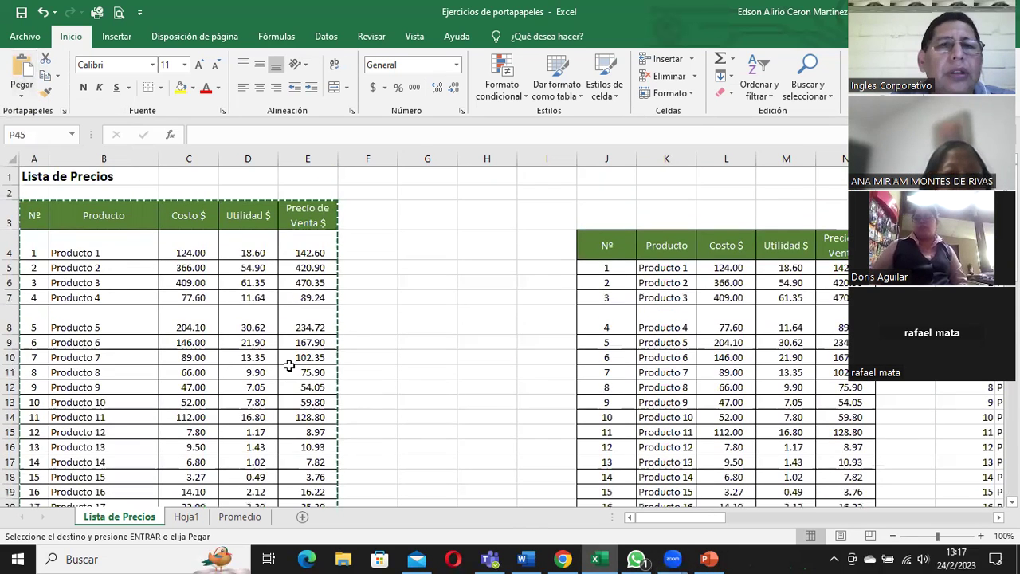
Insert three rounds of four blank columns at G:J beside the price list
{"action": "left_click", "coordinate": [449, 159]}
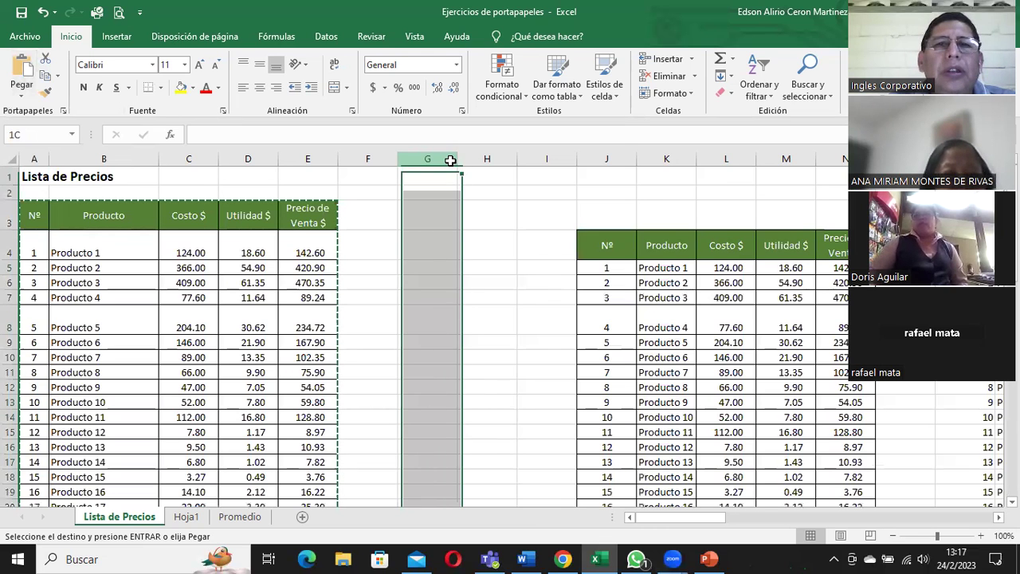
{"action": "left_click", "coordinate": [622, 159], "text": "shift"}
{"action": "right_click", "coordinate": [623, 158]}
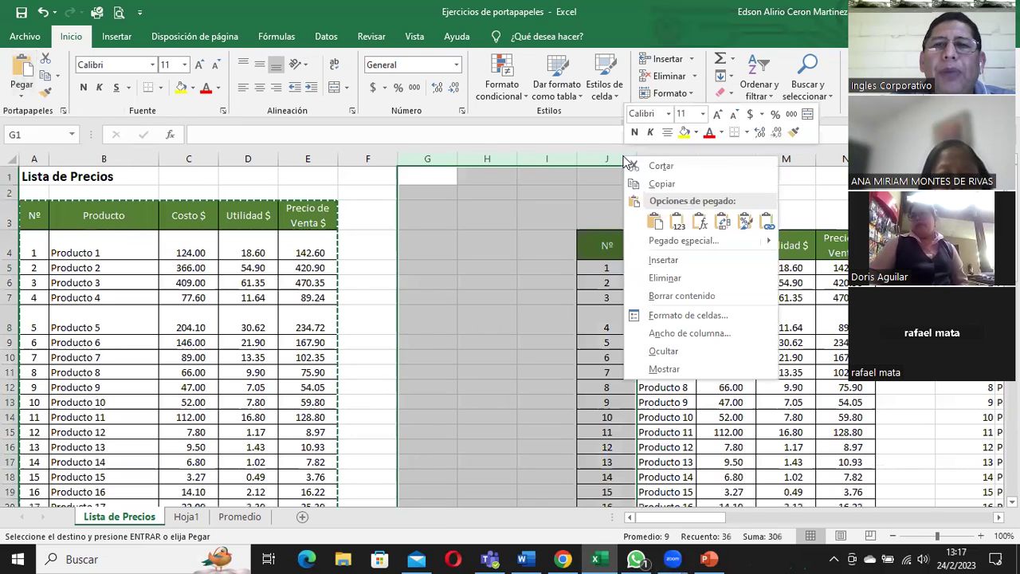
{"action": "left_click", "coordinate": [666, 260]}
{"action": "right_click", "coordinate": [441, 163]}
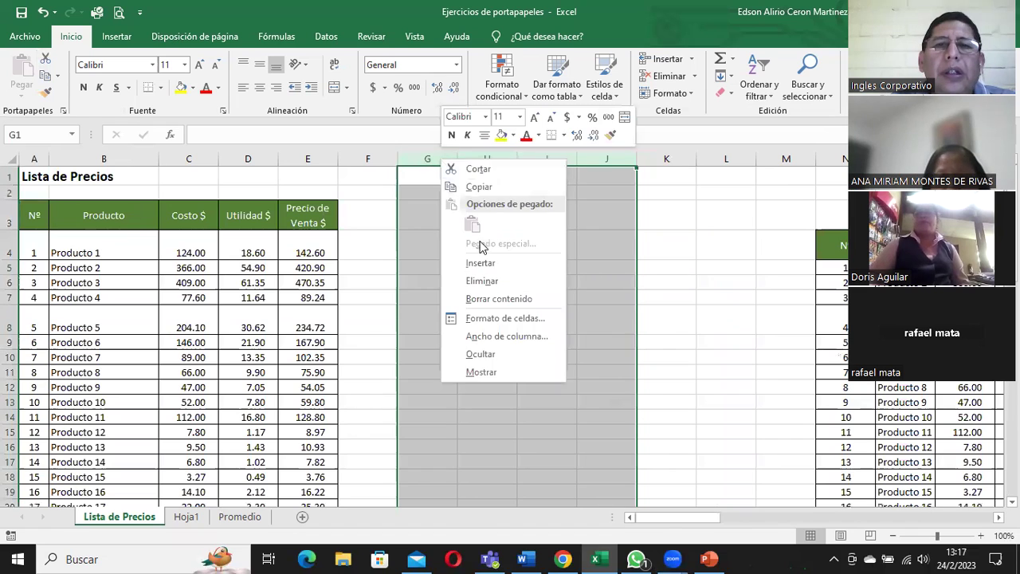
{"action": "left_click", "coordinate": [458, 262]}
{"action": "right_click", "coordinate": [433, 156]}
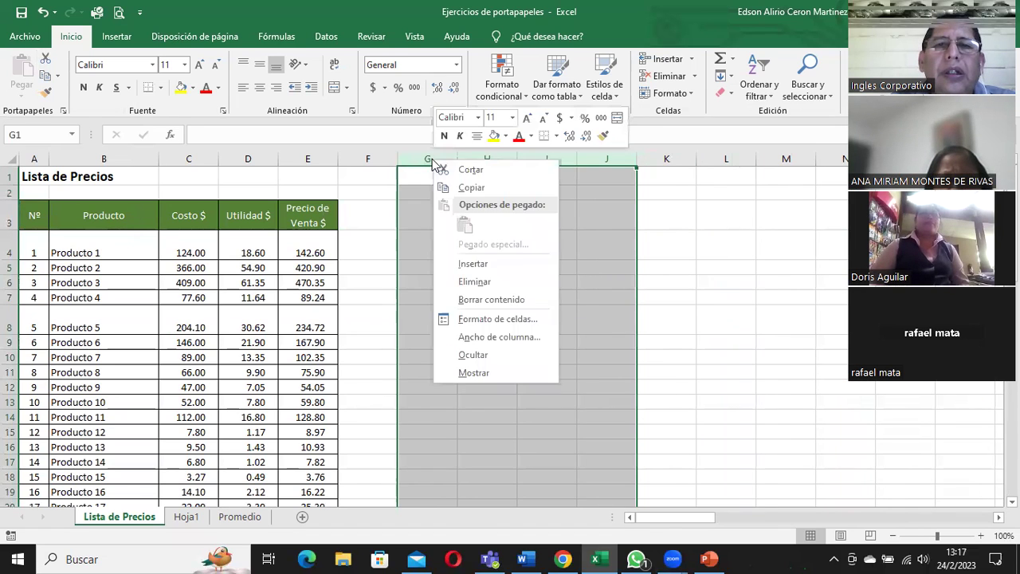
{"action": "left_click", "coordinate": [472, 260]}
{"action": "left_click", "coordinate": [433, 220]}
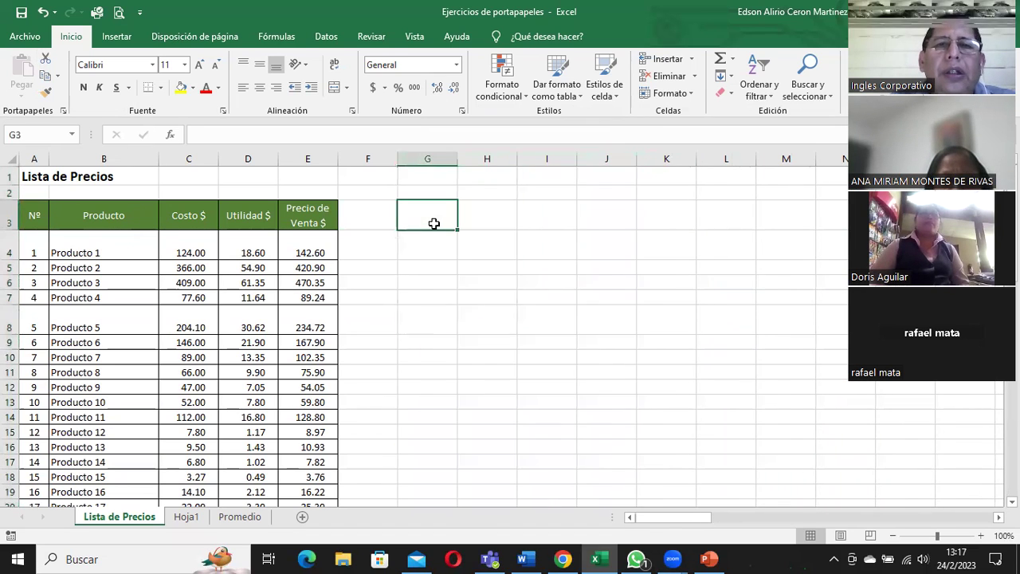
Copy the Lista de Precios table A3:E20 and select G3 as the destination
{"action": "left_click_drag", "start_coordinate": [34, 216], "coordinate": [189, 220]}
{"action": "left_click_drag", "start_coordinate": [263, 250], "coordinate": [312, 474]}
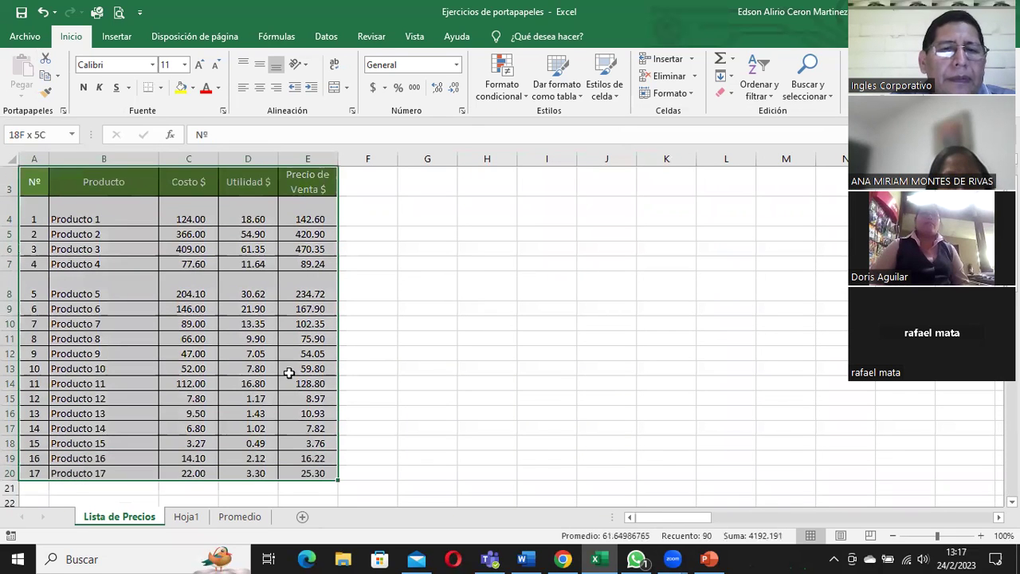
{"action": "left_click", "coordinate": [47, 75]}
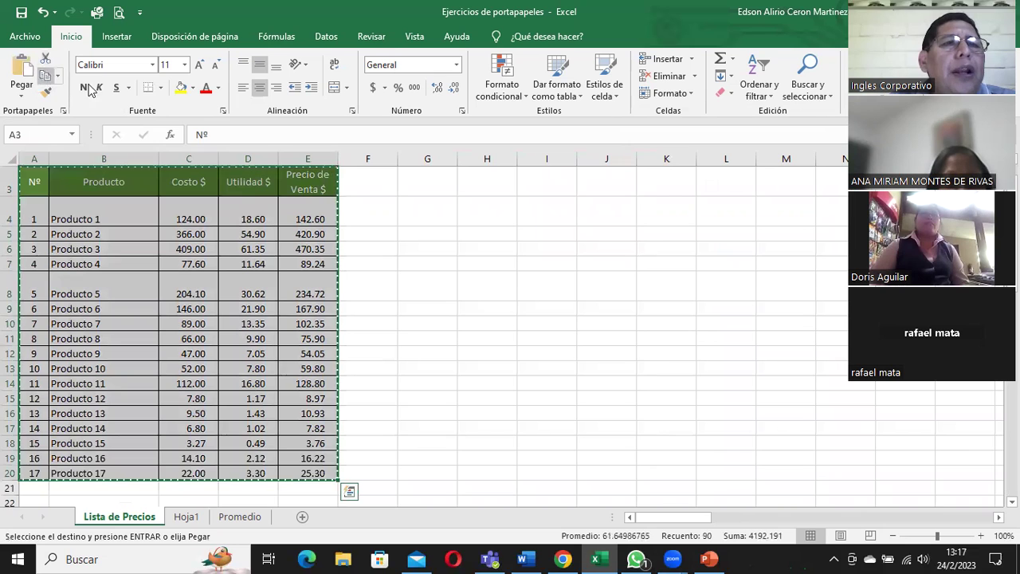
{"action": "left_click", "coordinate": [437, 182]}
{"action": "scroll", "coordinate": [450, 182], "scroll_direction": "up", "scroll_amount": 1}
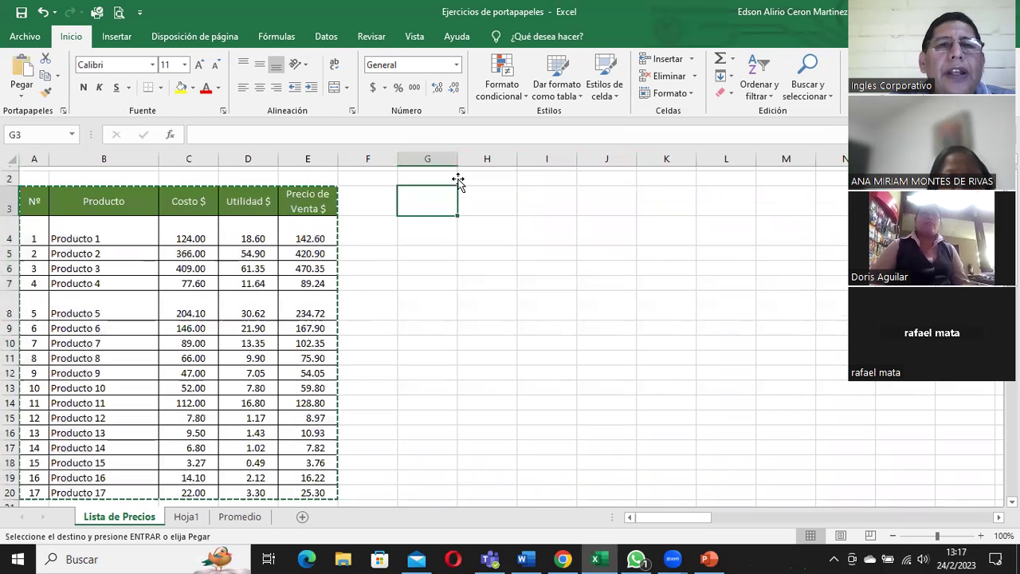
{"action": "left_click", "coordinate": [502, 217]}
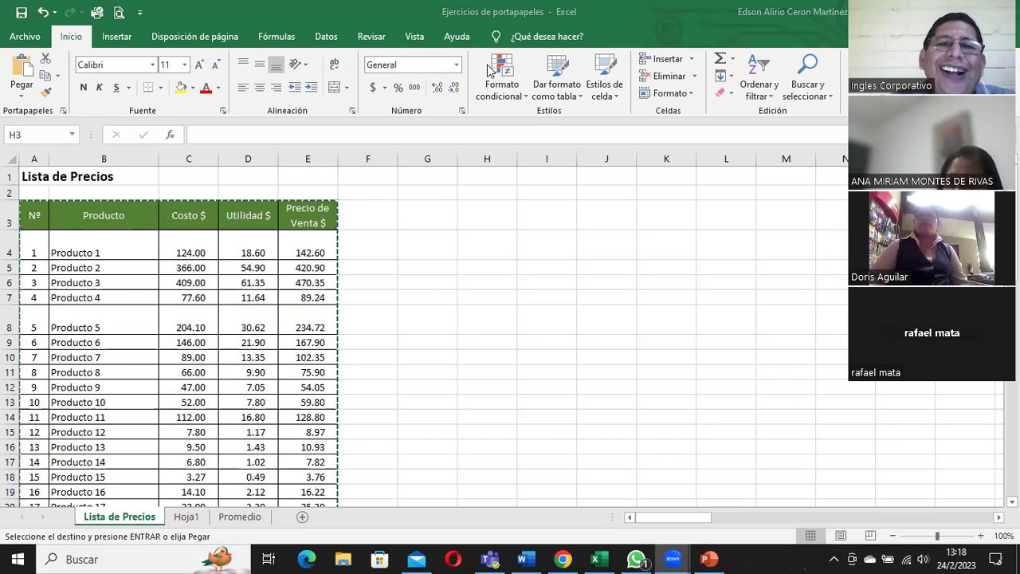
{"action": "left_click", "coordinate": [428, 209]}
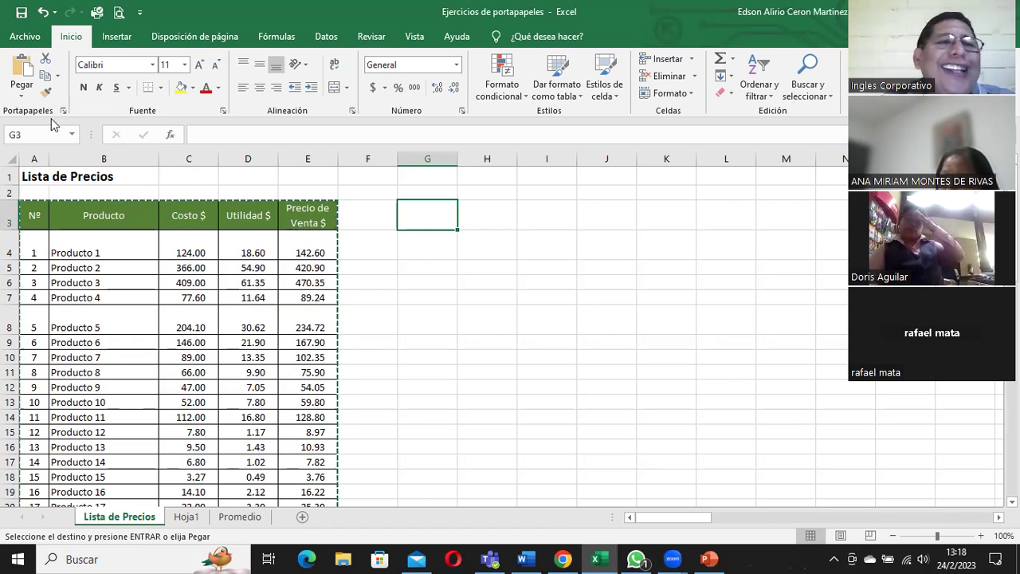
Paste the copied price list as links at G3, filling G3:K20 with formulas like =A3
{"action": "left_click", "coordinate": [21, 96]}
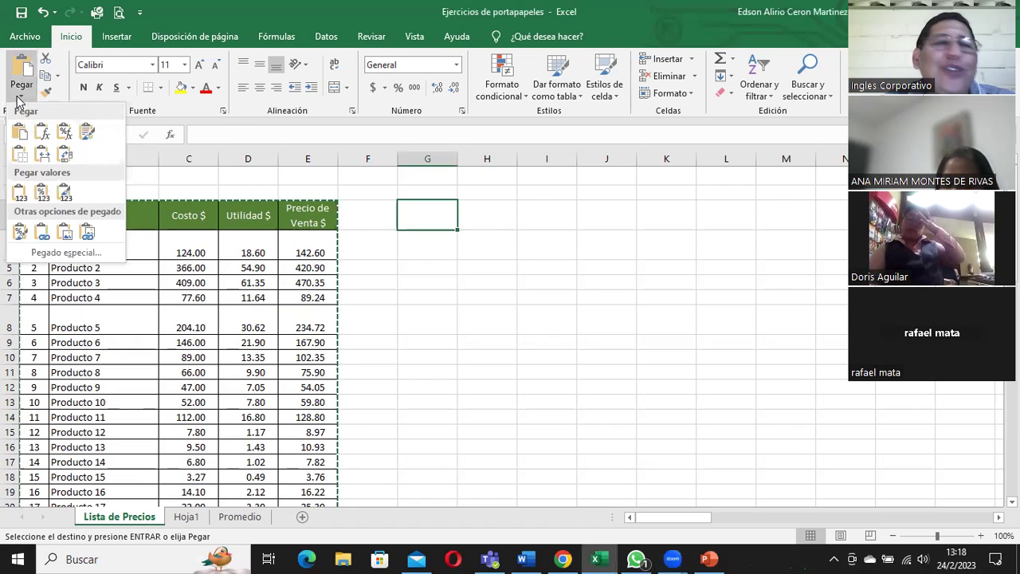
{"action": "left_click", "coordinate": [43, 235]}
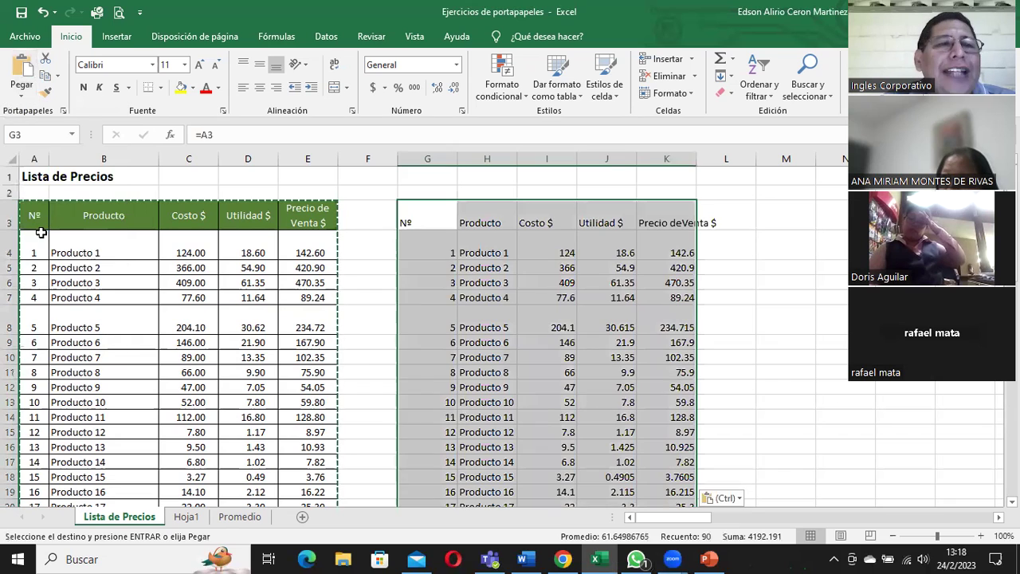
{"action": "left_click", "coordinate": [24, 97]}
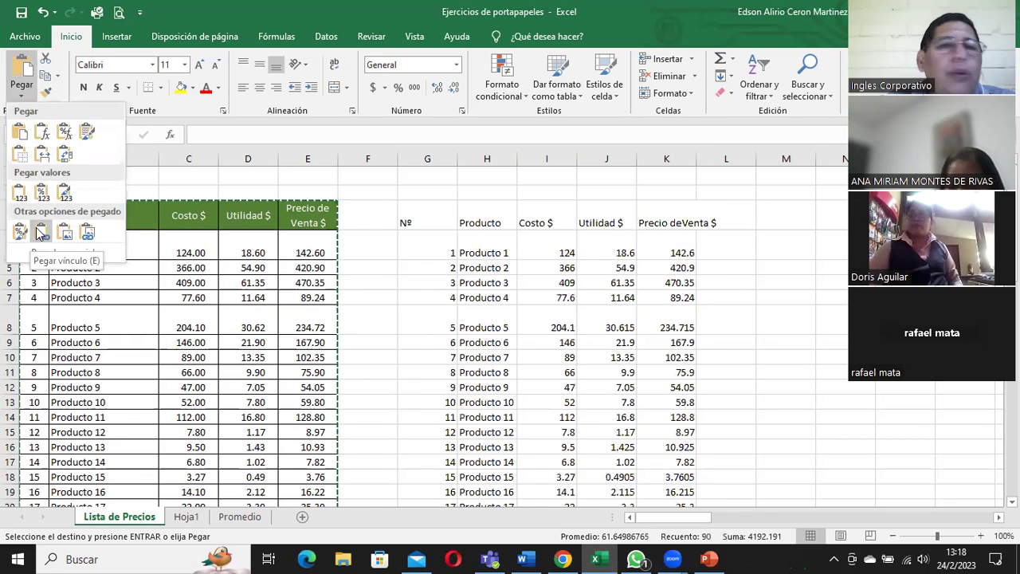
{"action": "left_click", "coordinate": [464, 249]}
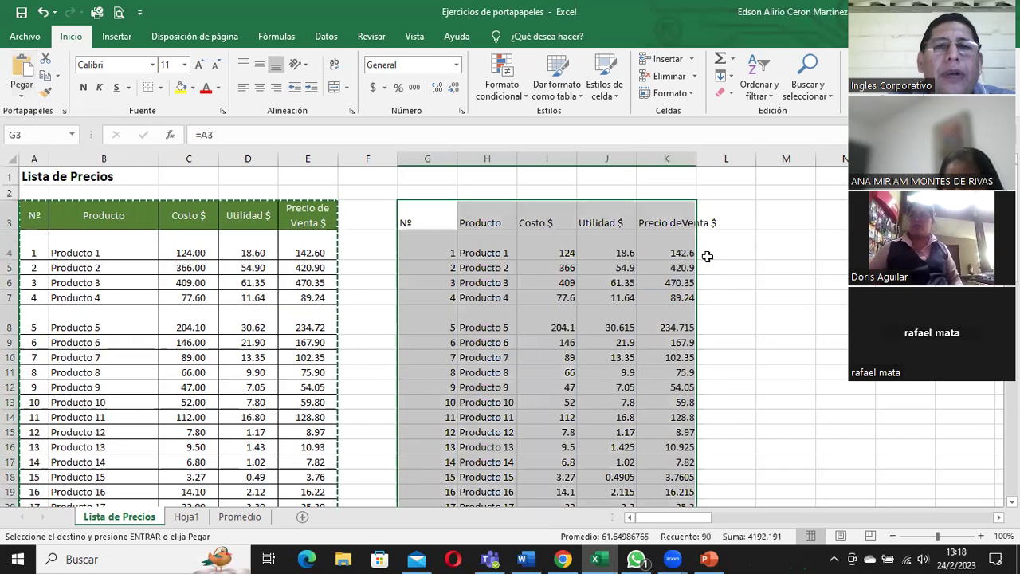
{"action": "left_click", "coordinate": [706, 256]}
Change Producto 1's cost in C4 from 124 to 150
{"action": "left_click", "coordinate": [194, 250]}
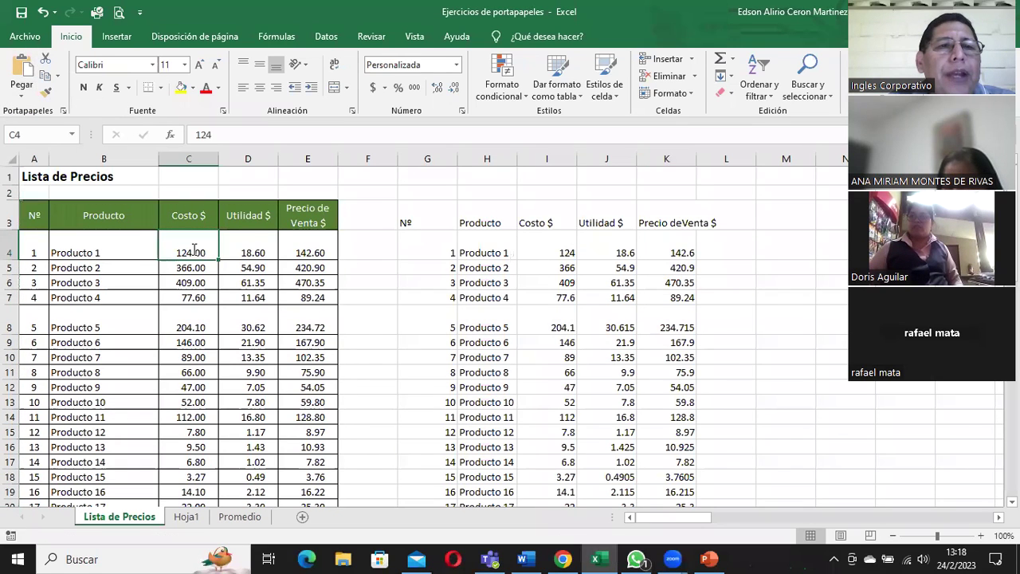
{"action": "double_click", "coordinate": [194, 249]}
{"action": "key", "text": "Delete"}
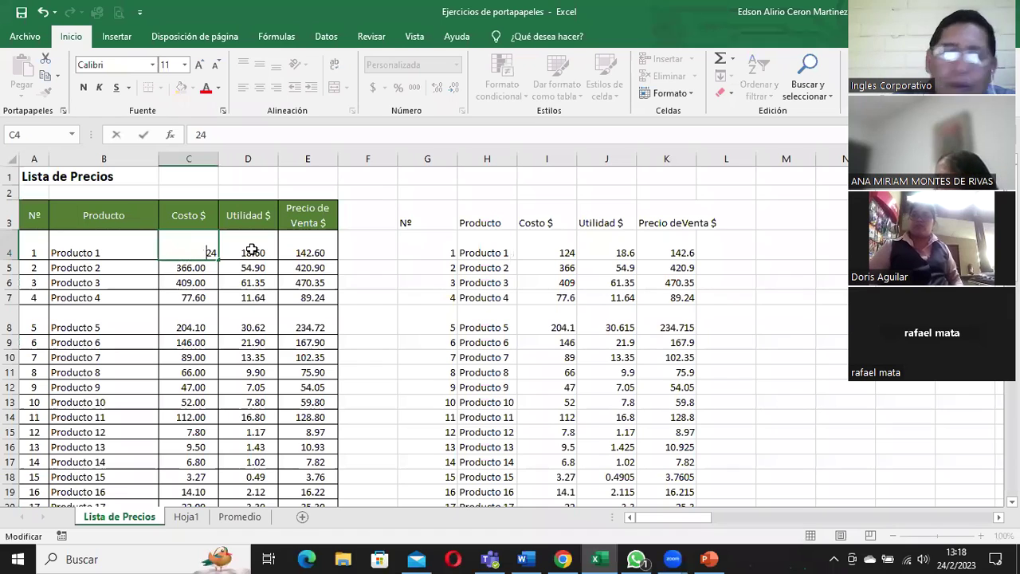
{"action": "type", "text": "150"}
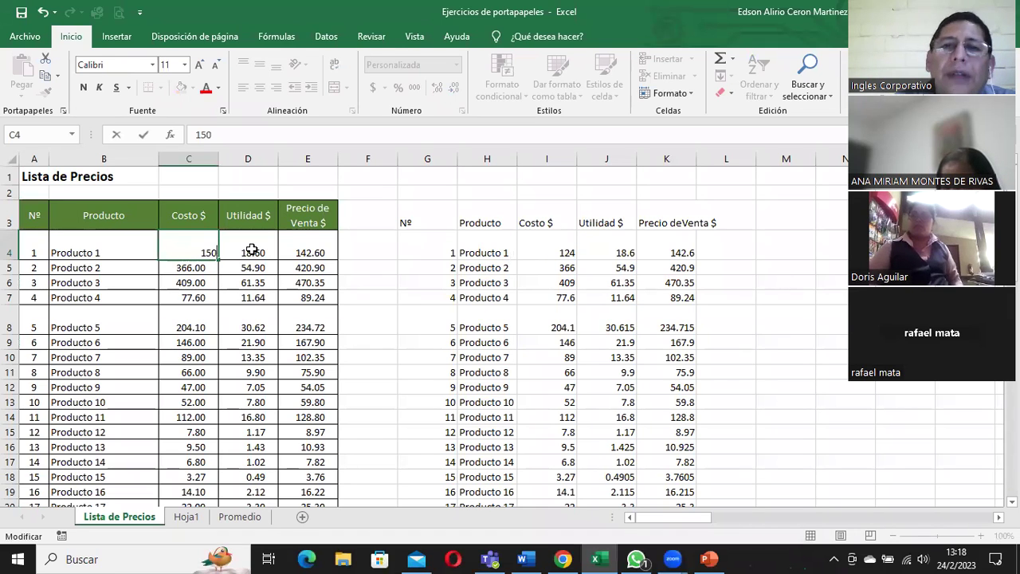
{"action": "key", "text": "Return"}
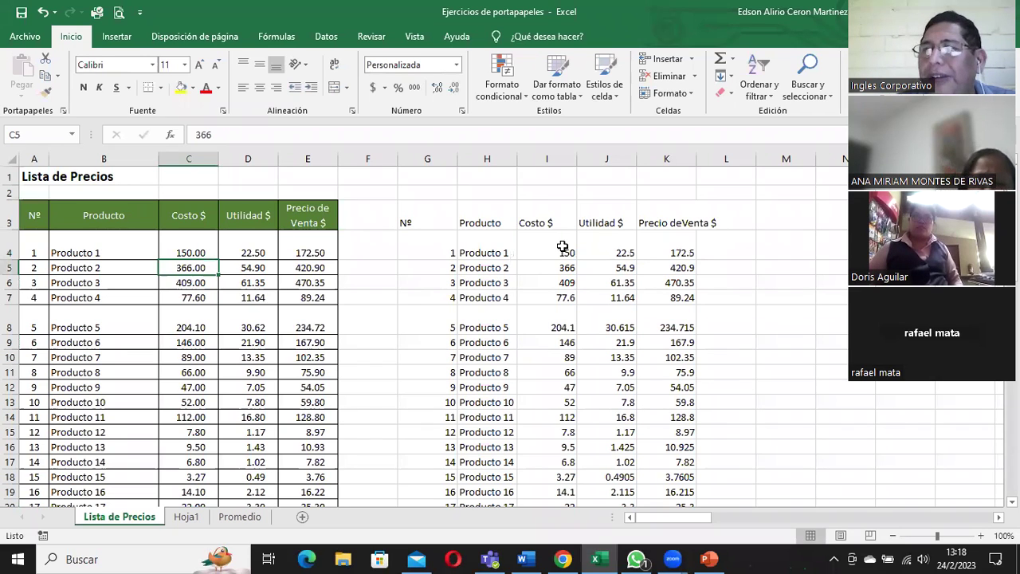
Erase the linked copy in G3:L20 and reselect the price list A3:E20
{"action": "left_click", "coordinate": [433, 216]}
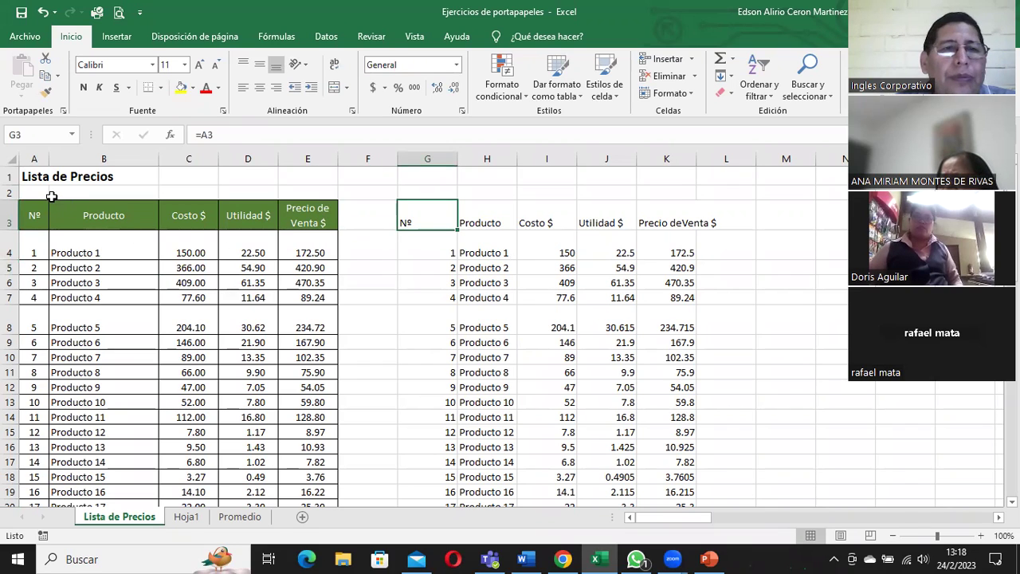
{"action": "mouse_move", "coordinate": [404, 216]}
{"action": "left_mouse_down"}
{"action": "mouse_move", "coordinate": [715, 498]}
{"action": "mouse_move", "coordinate": [715, 474]}
{"action": "left_mouse_up"}
{"action": "key", "text": "Delete"}
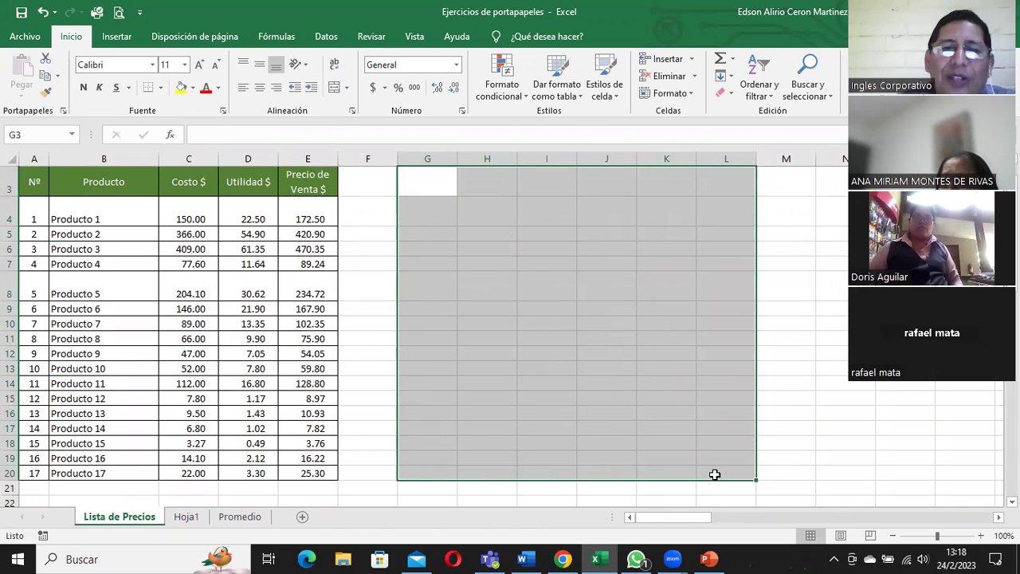
{"action": "scroll", "coordinate": [680, 372], "scroll_direction": "up", "scroll_amount": 1}
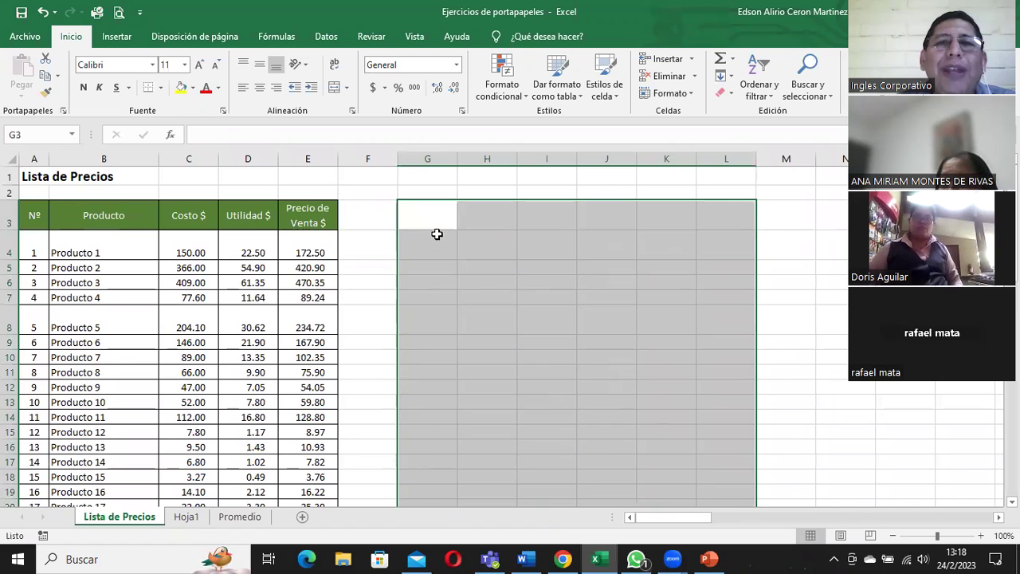
{"action": "left_click", "coordinate": [420, 232]}
{"action": "left_click_drag", "start_coordinate": [35, 210], "coordinate": [302, 473]}
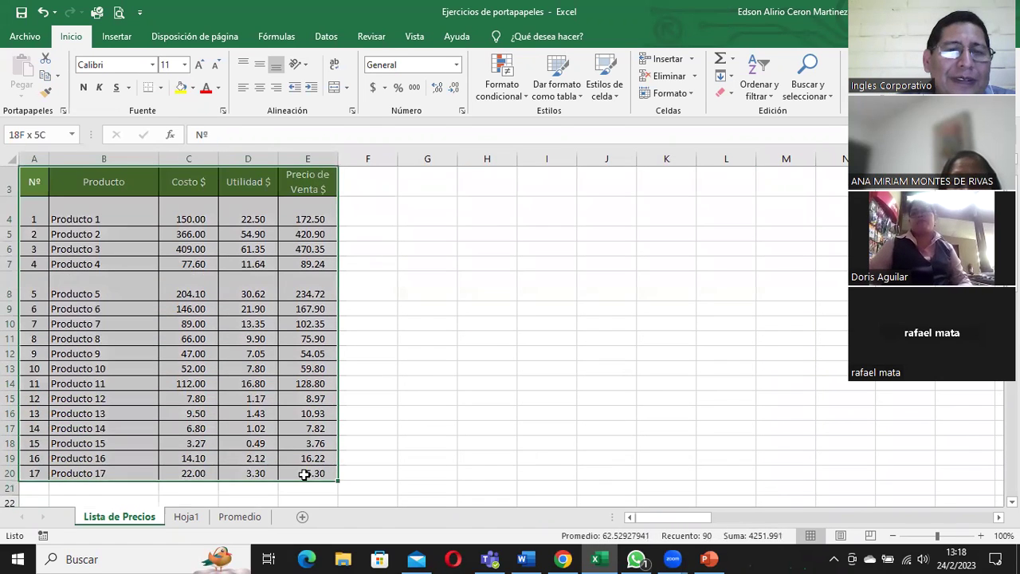
Copy the price list again and paste it as links at G3, covering G3:K20
{"action": "left_click", "coordinate": [47, 76]}
{"action": "left_click", "coordinate": [439, 182]}
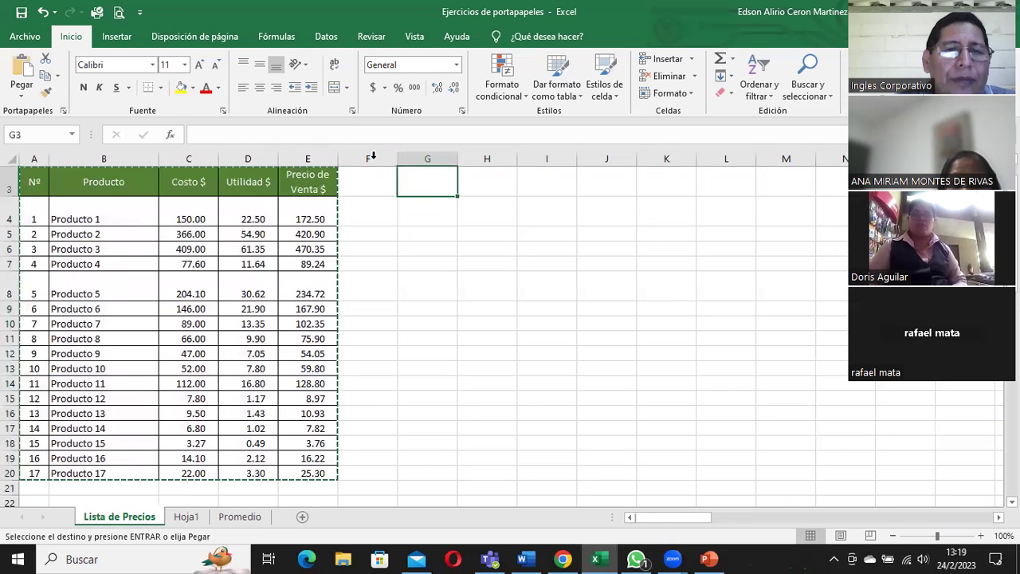
{"action": "left_click", "coordinate": [26, 96]}
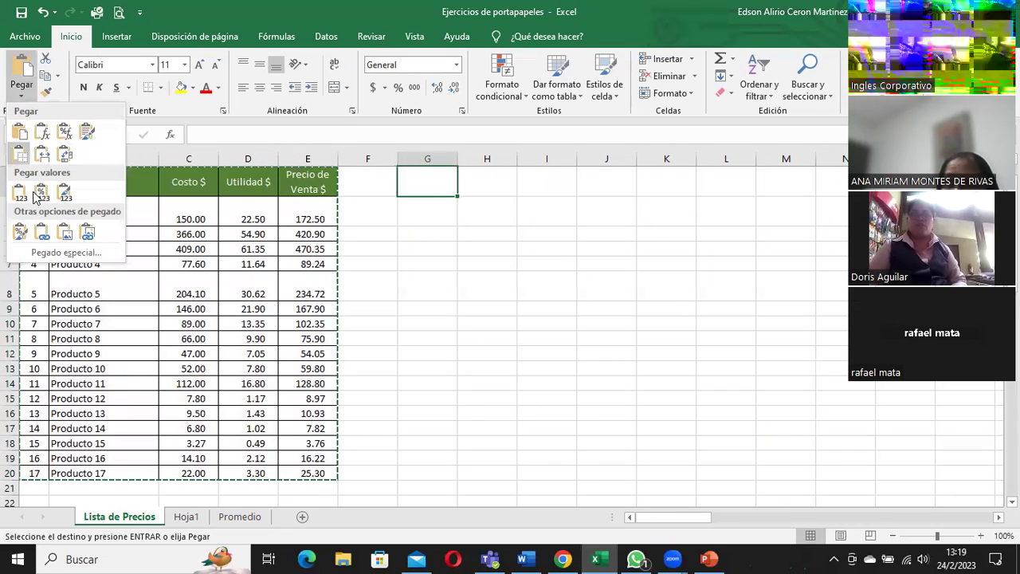
{"action": "left_click", "coordinate": [45, 236]}
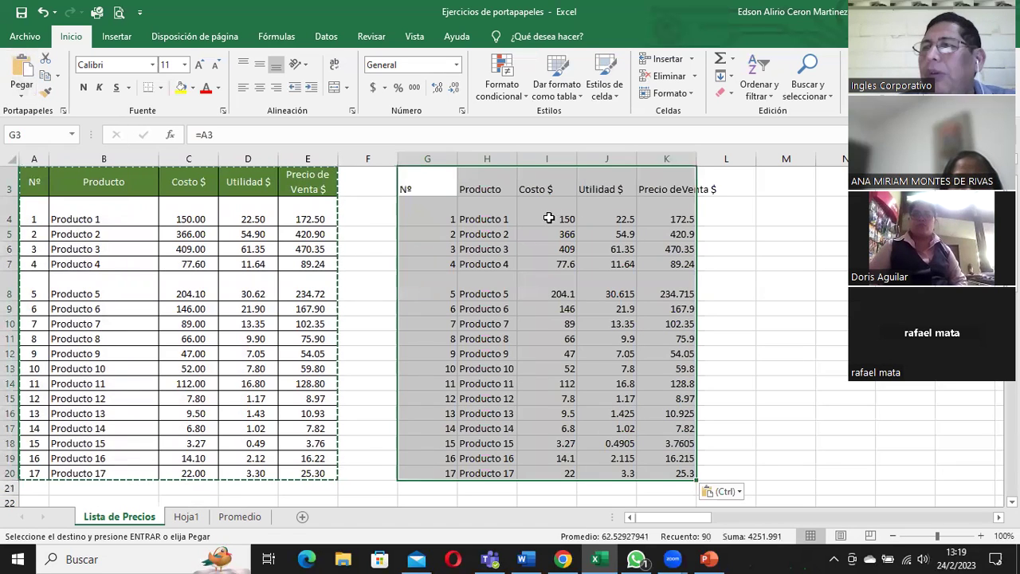
{"action": "left_click", "coordinate": [178, 209]}
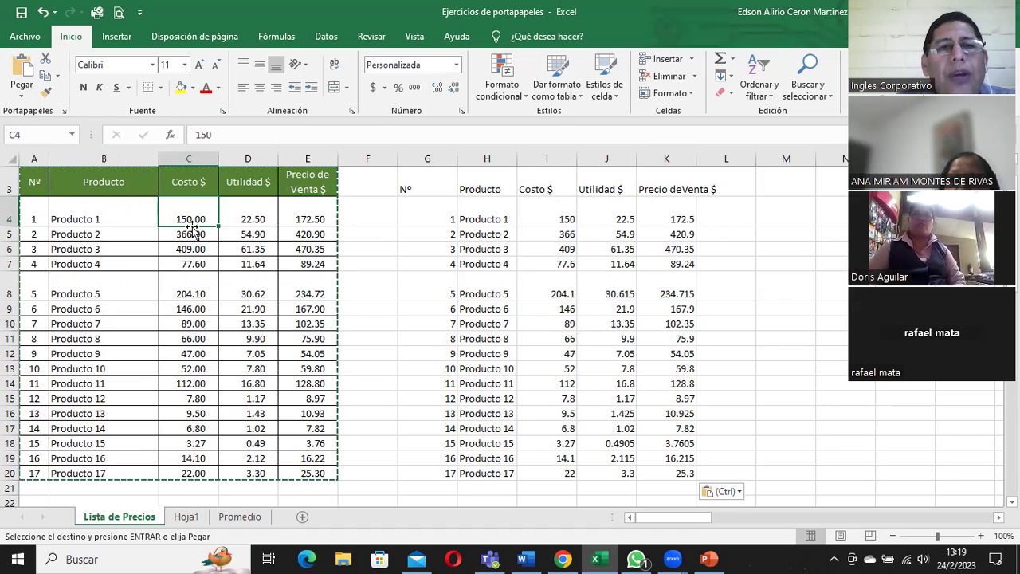
Change Producto 5's cost in C8 to 750 and Producto 14's cost in C17 to 1100
{"action": "left_click", "coordinate": [196, 294]}
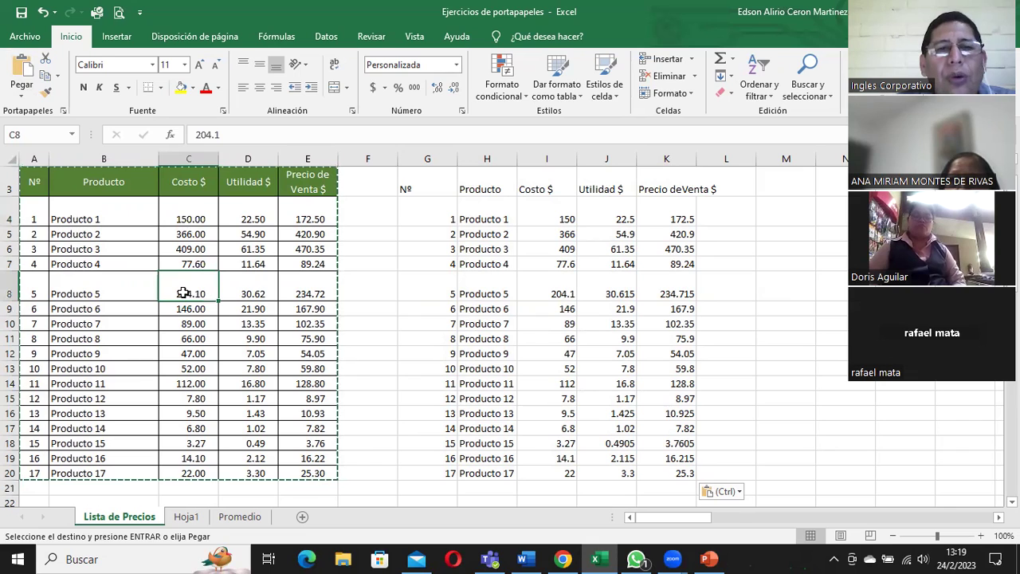
{"action": "double_click", "coordinate": [183, 293]}
{"action": "left_click_drag", "start_coordinate": [183, 293], "coordinate": [242, 299]}
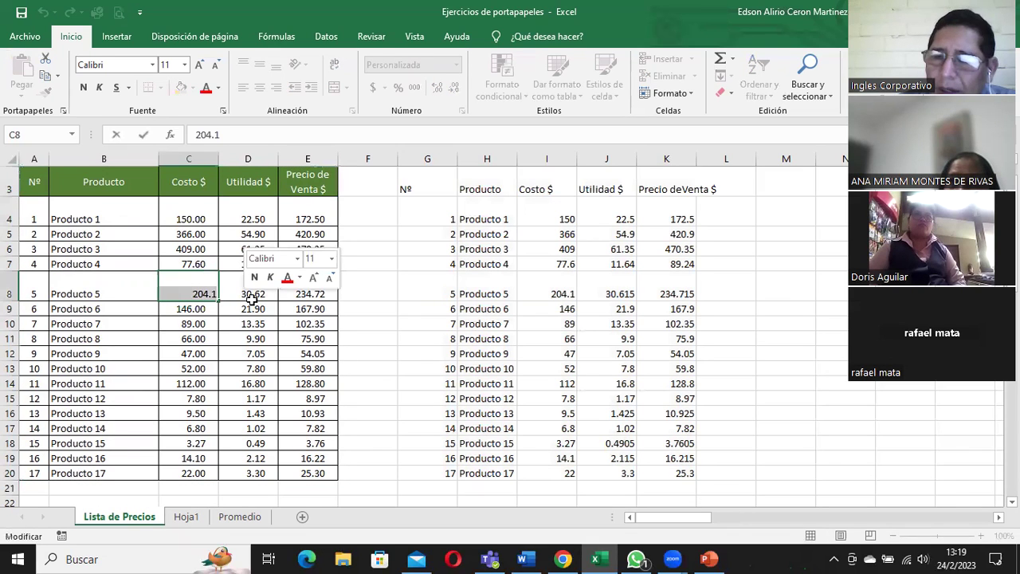
{"action": "type", "text": "750"}
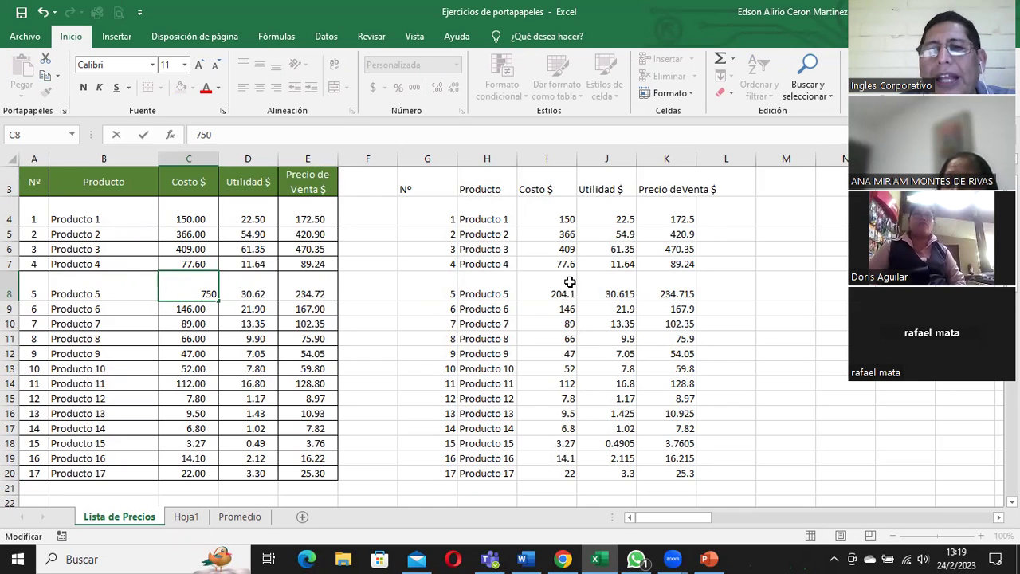
{"action": "key", "text": "Return"}
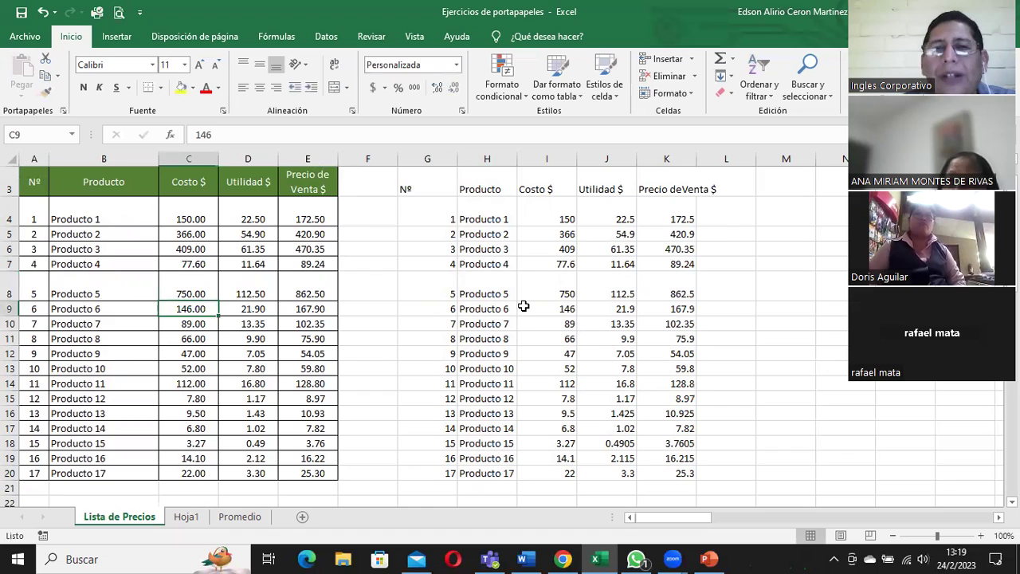
{"action": "left_click", "coordinate": [191, 428]}
{"action": "type", "text": "1100"}
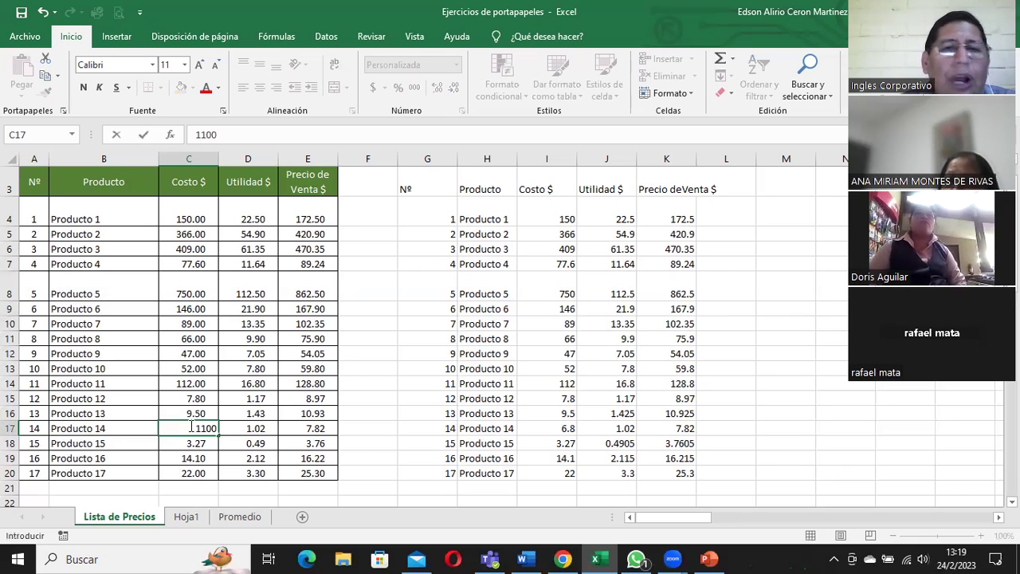
{"action": "key", "text": "Return"}
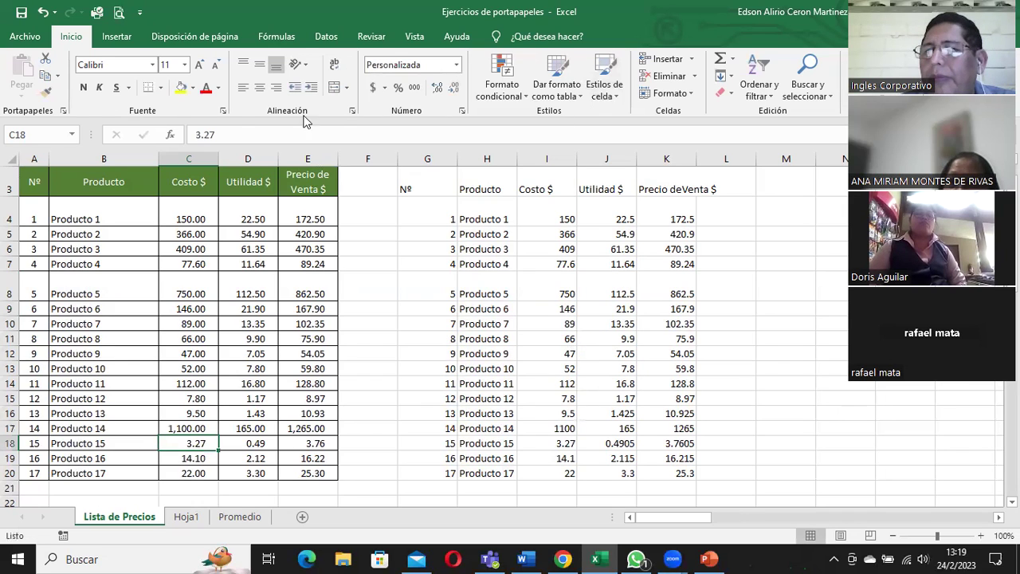
{"action": "mouse_move", "coordinate": [35, 182]}
{"action": "left_mouse_down"}
{"action": "mouse_move", "coordinate": [243, 197]}
{"action": "mouse_move", "coordinate": [322, 478]}
{"action": "left_mouse_up"}
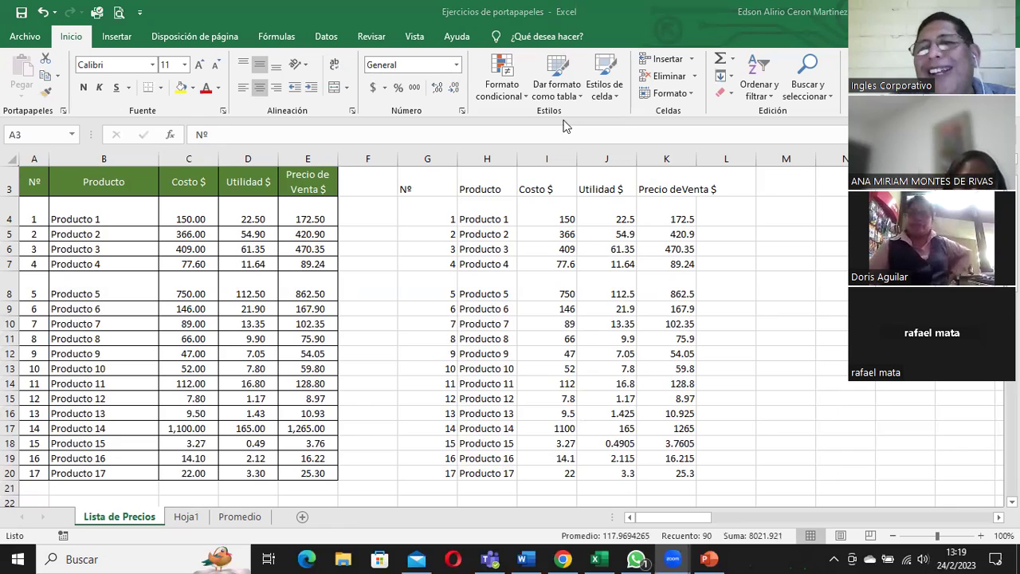
Copy the price list A3:E20 and paste it as a picture at M3
{"action": "left_click", "coordinate": [769, 186]}
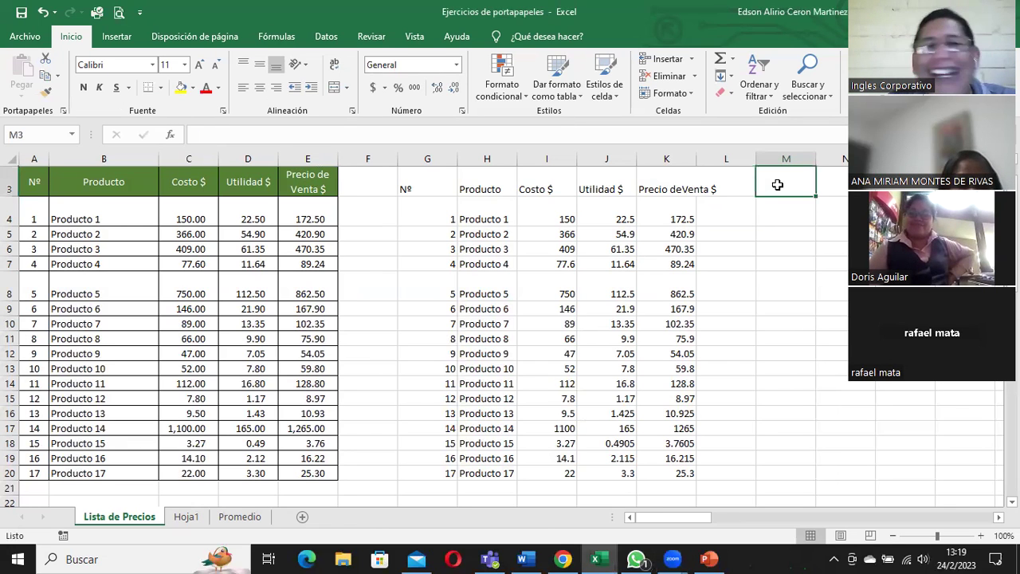
{"action": "mouse_move", "coordinate": [34, 182]}
{"action": "left_mouse_down"}
{"action": "mouse_move", "coordinate": [319, 317]}
{"action": "mouse_move", "coordinate": [312, 472]}
{"action": "left_mouse_up"}
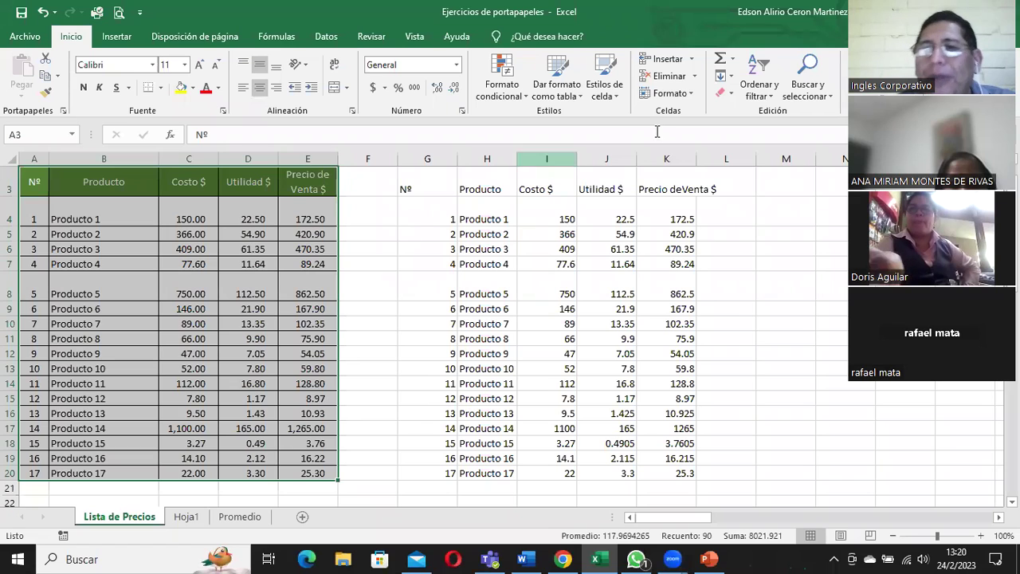
{"action": "left_click", "coordinate": [48, 78]}
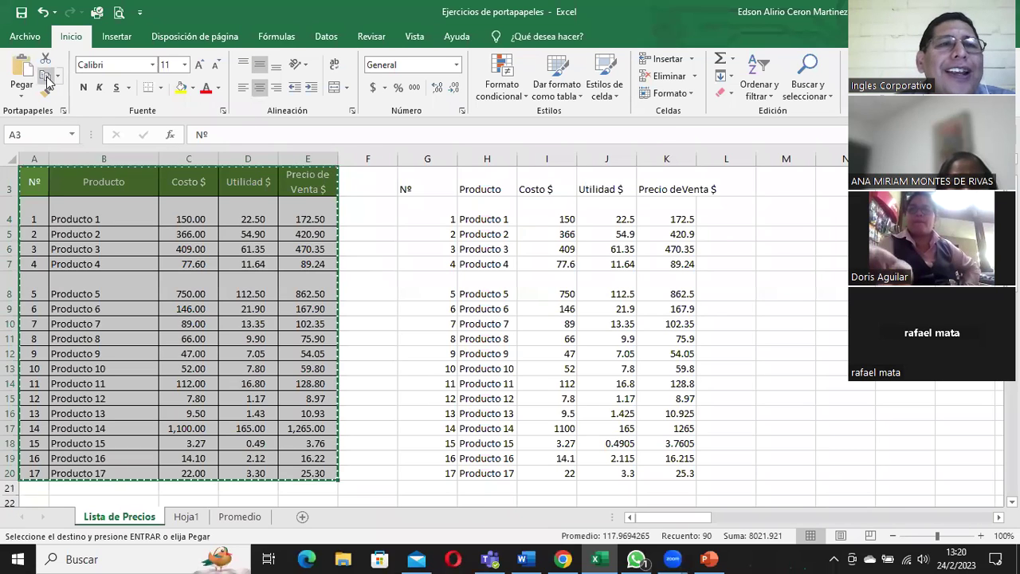
{"action": "left_click", "coordinate": [792, 184]}
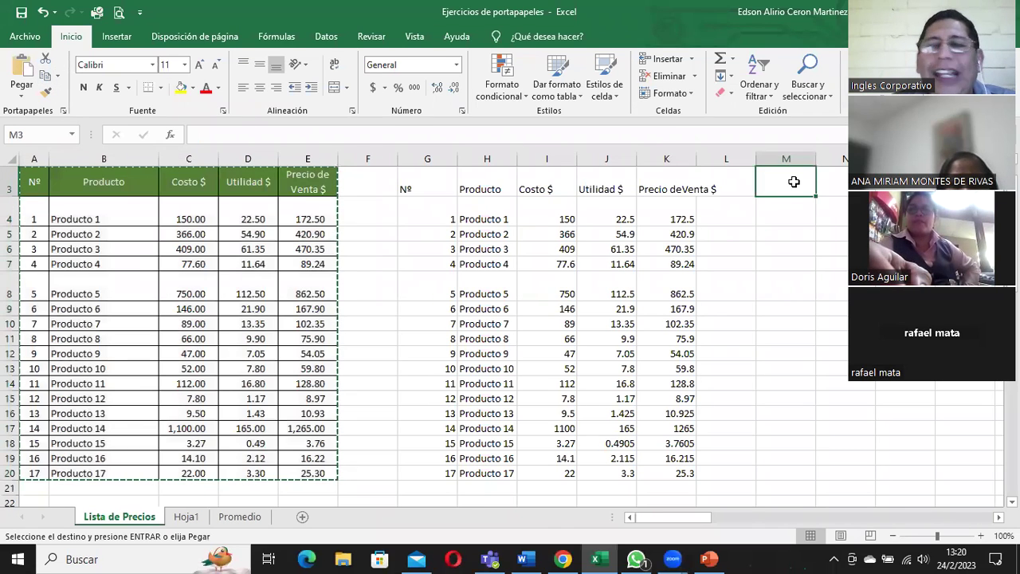
{"action": "left_click", "coordinate": [22, 97]}
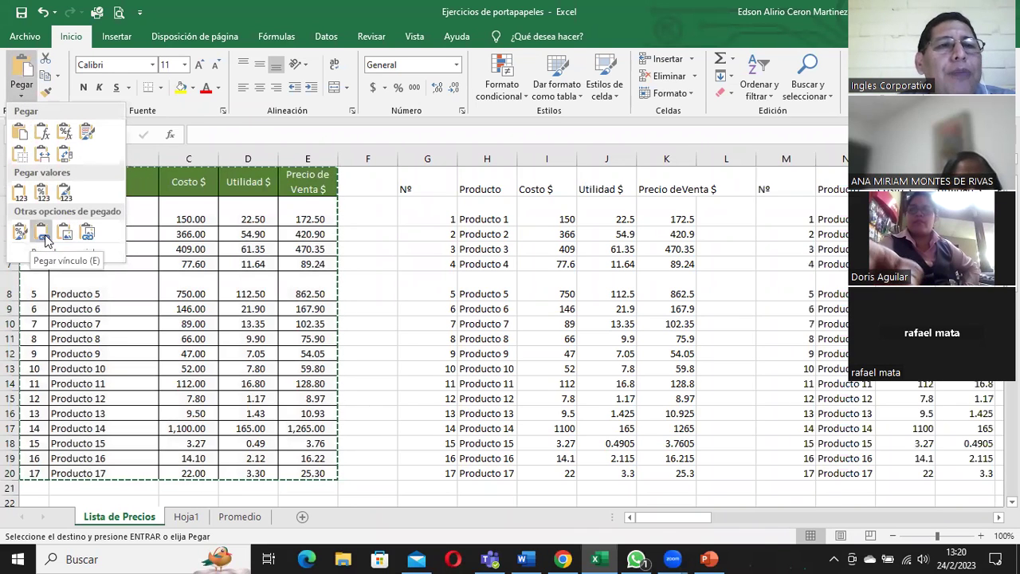
{"action": "left_click", "coordinate": [70, 237]}
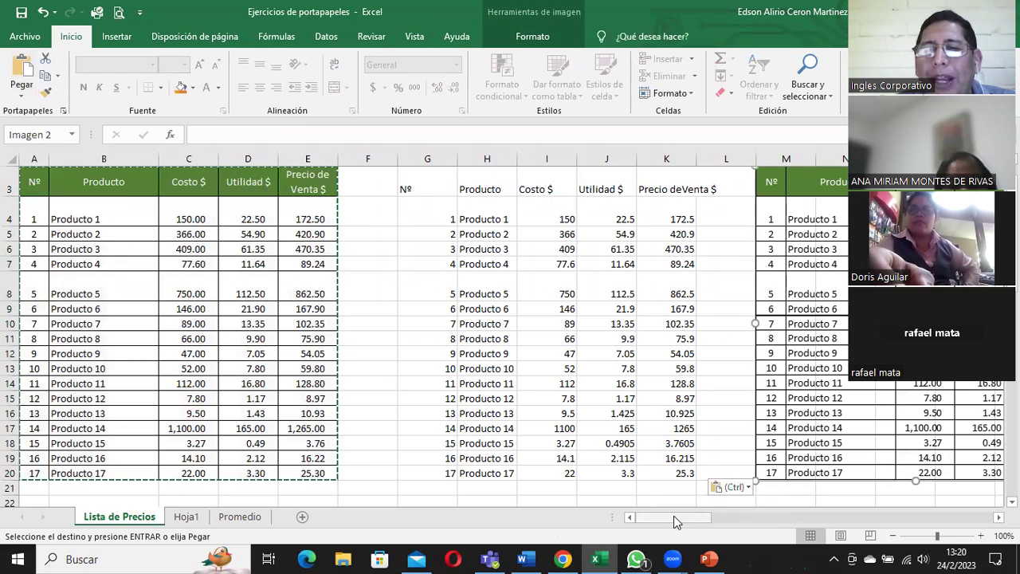
Move the table picture to the right so it spans columns N to R
{"action": "left_click_drag", "start_coordinate": [673, 517], "coordinate": [727, 517]}
{"action": "mouse_move", "coordinate": [222, 244]}
{"action": "left_mouse_down"}
{"action": "mouse_move", "coordinate": [282, 251]}
{"action": "mouse_move", "coordinate": [236, 256]}
{"action": "left_mouse_up"}
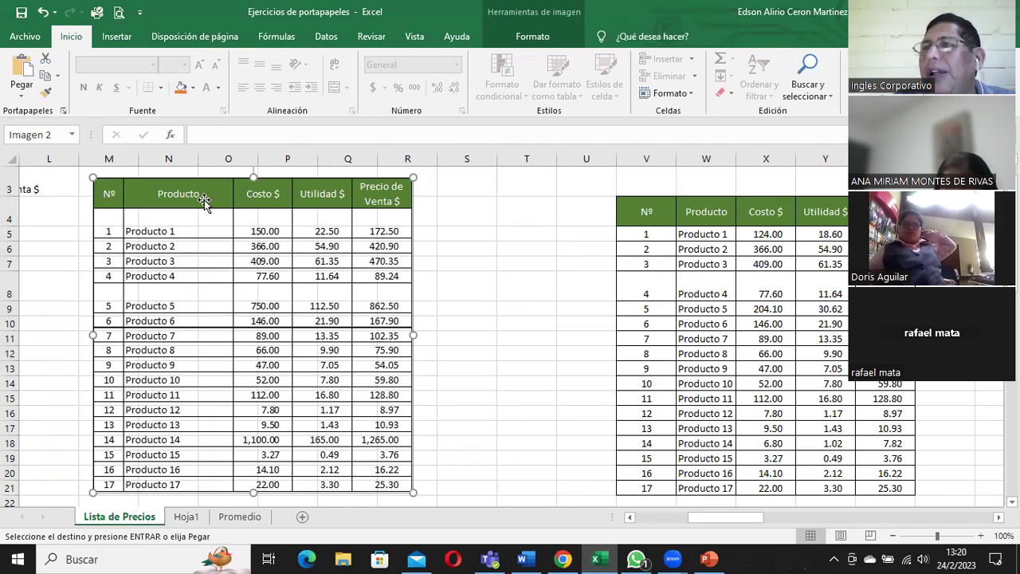
{"action": "mouse_move", "coordinate": [182, 203]}
{"action": "left_mouse_down"}
{"action": "mouse_move", "coordinate": [247, 209]}
{"action": "mouse_move", "coordinate": [224, 208]}
{"action": "left_mouse_up"}
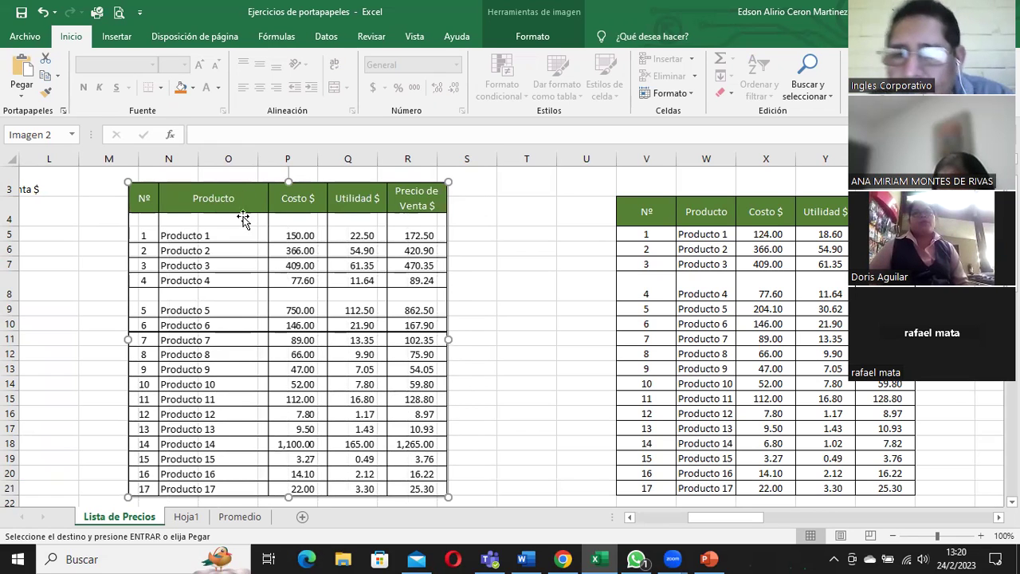
{"action": "scroll", "coordinate": [334, 241], "scroll_direction": "down", "scroll_amount": 3}
{"action": "scroll", "coordinate": [333, 242], "scroll_direction": "down", "scroll_amount": 1}
{"action": "left_click", "coordinate": [111, 285]}
Paste a linked picture of A3:E20 at G26, below the linked copy
{"action": "left_click", "coordinate": [128, 325]}
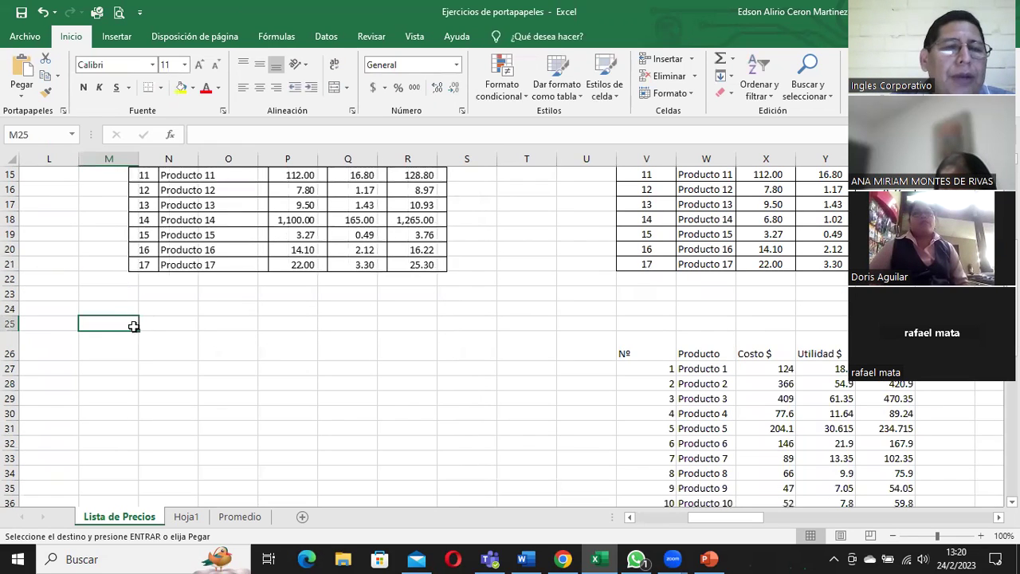
{"action": "scroll", "coordinate": [148, 309], "scroll_direction": "up", "scroll_amount": 2}
{"action": "scroll", "coordinate": [147, 309], "scroll_direction": "up", "scroll_amount": 2}
{"action": "left_click_drag", "start_coordinate": [725, 517], "coordinate": [624, 522]}
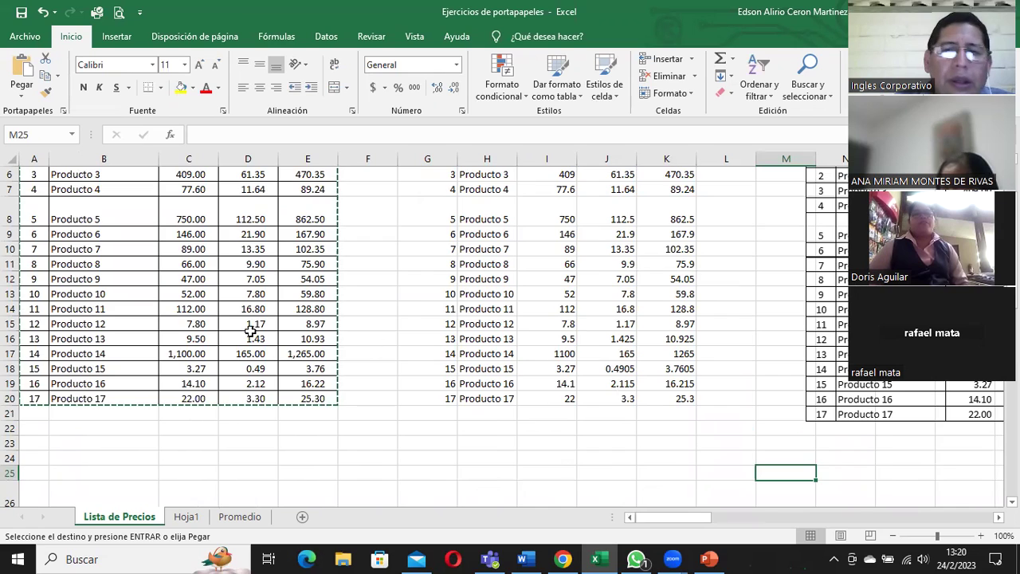
{"action": "scroll", "coordinate": [250, 327], "scroll_direction": "up", "scroll_amount": 2}
{"action": "scroll", "coordinate": [268, 326], "scroll_direction": "down", "scroll_amount": 4}
{"action": "scroll", "coordinate": [389, 330], "scroll_direction": "down", "scroll_amount": 1}
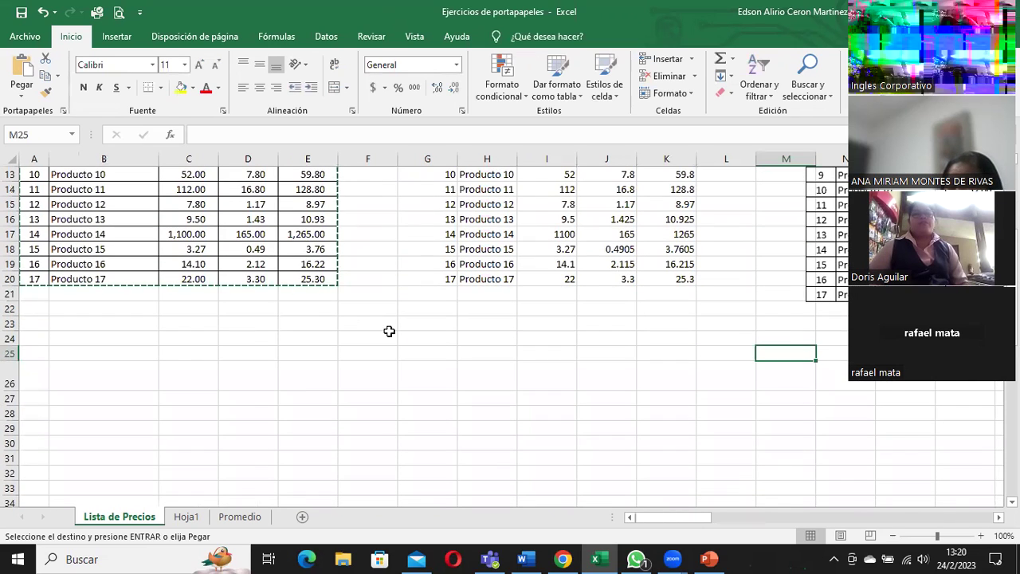
{"action": "left_click", "coordinate": [471, 372]}
{"action": "left_click", "coordinate": [441, 368]}
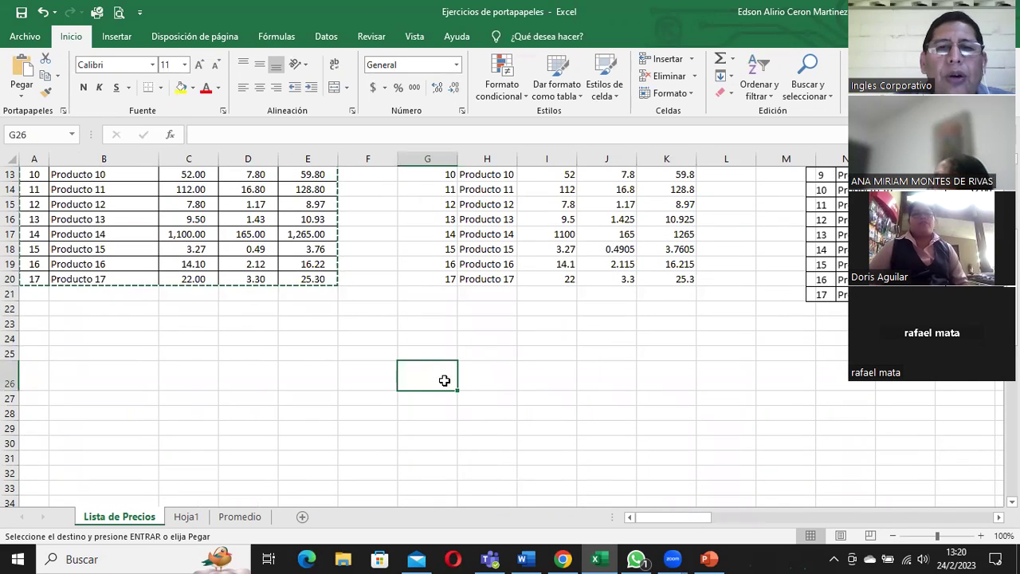
{"action": "left_click", "coordinate": [19, 94]}
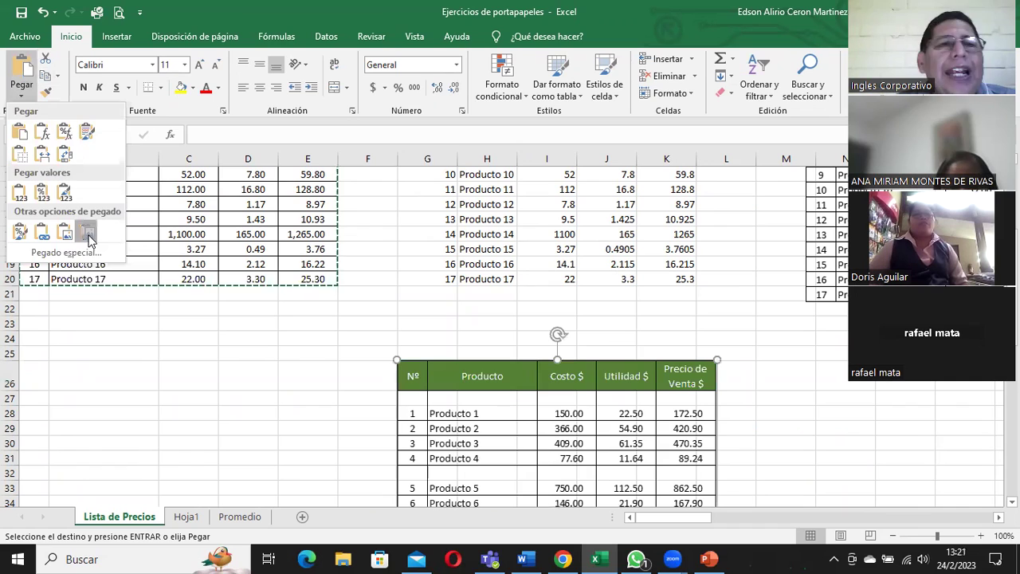
{"action": "left_click", "coordinate": [88, 240]}
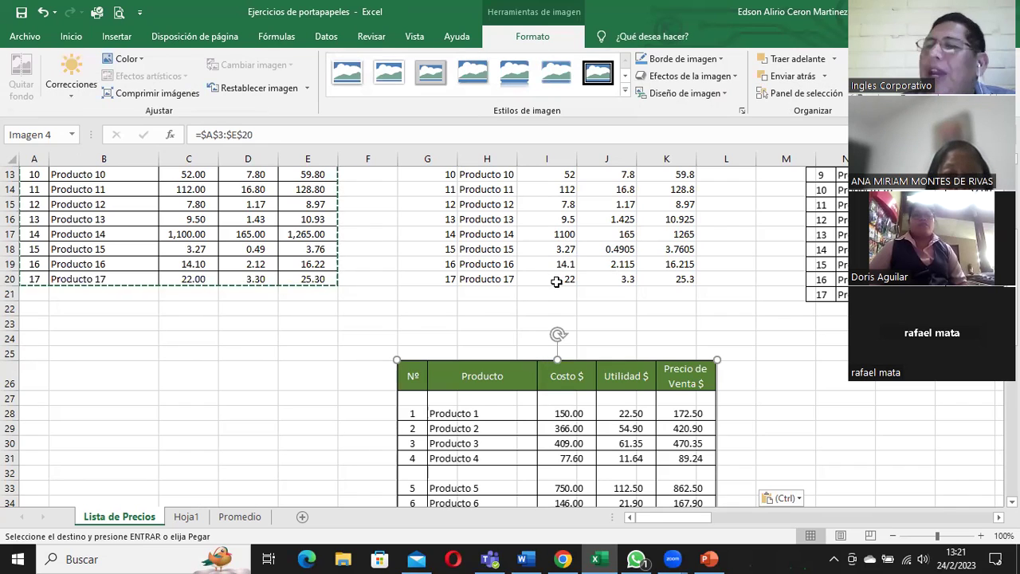
{"action": "double_click", "coordinate": [181, 218]}
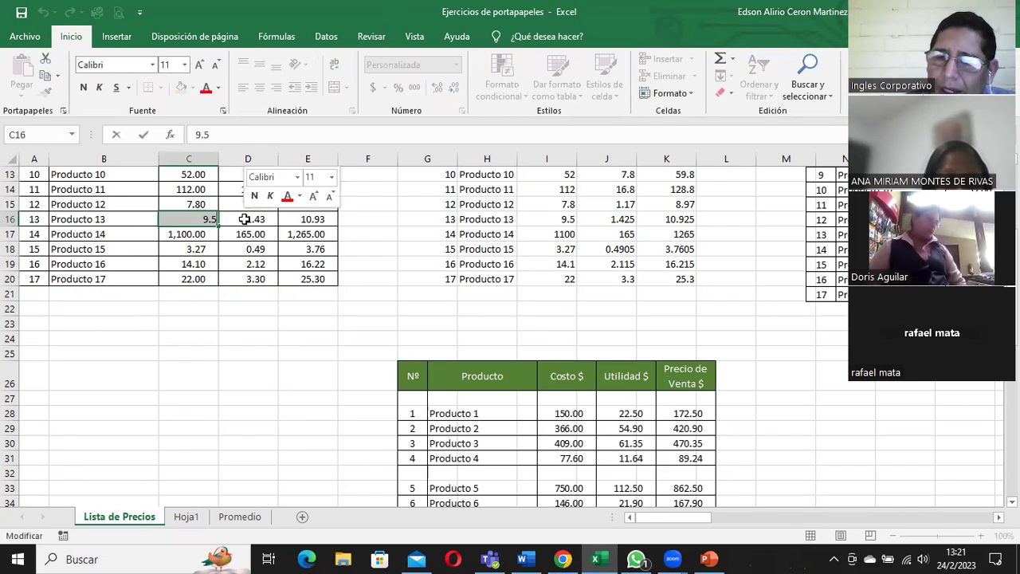
Change Producto 13's cost to 130 and check that both linked copies show 19.50 profit and 149.50 price
{"action": "type", "text": "130"}
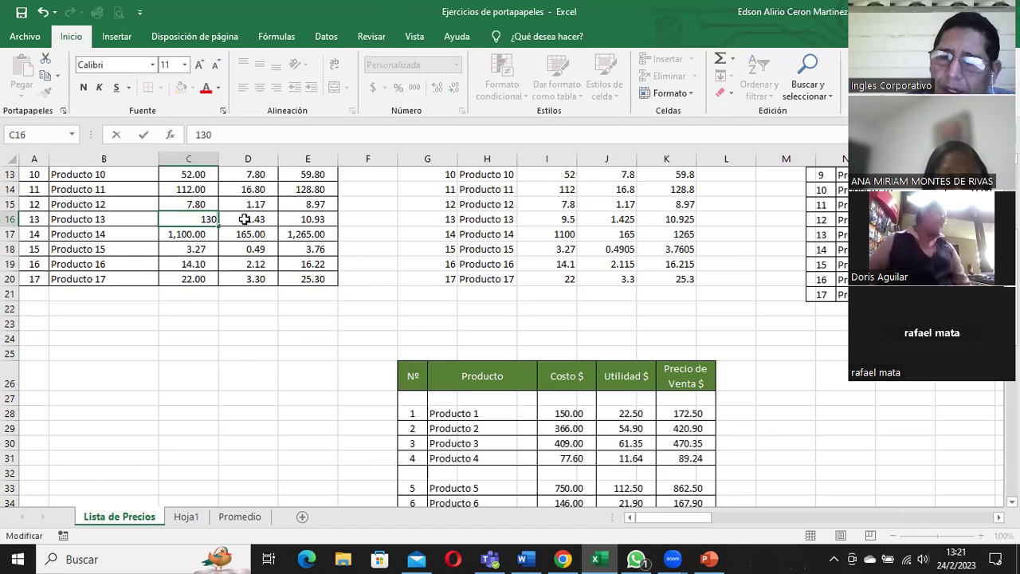
{"action": "key", "text": "Return"}
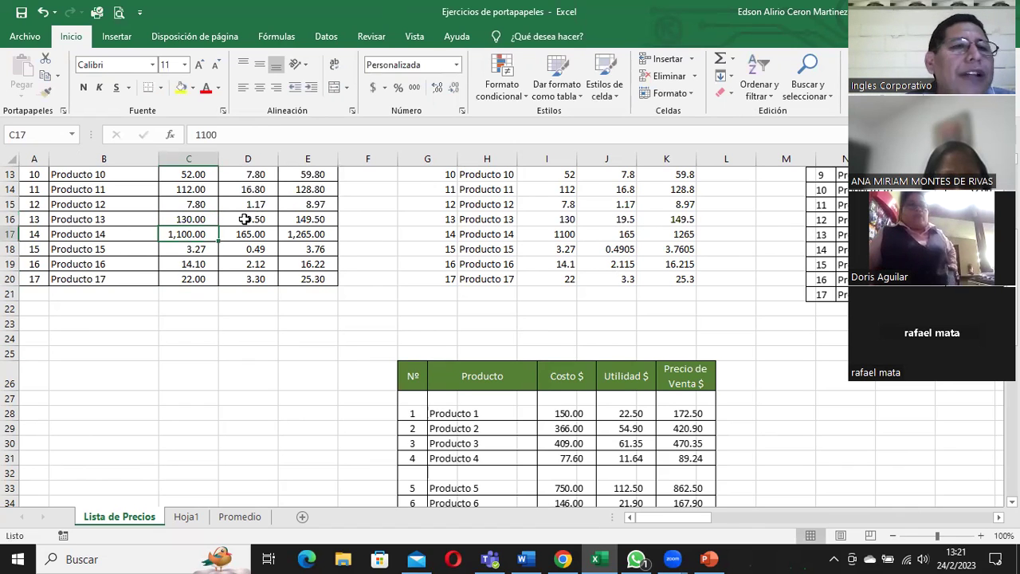
{"action": "scroll", "coordinate": [727, 496], "scroll_direction": "down", "scroll_amount": 2}
{"action": "scroll", "coordinate": [727, 495], "scroll_direction": "down", "scroll_amount": 3}
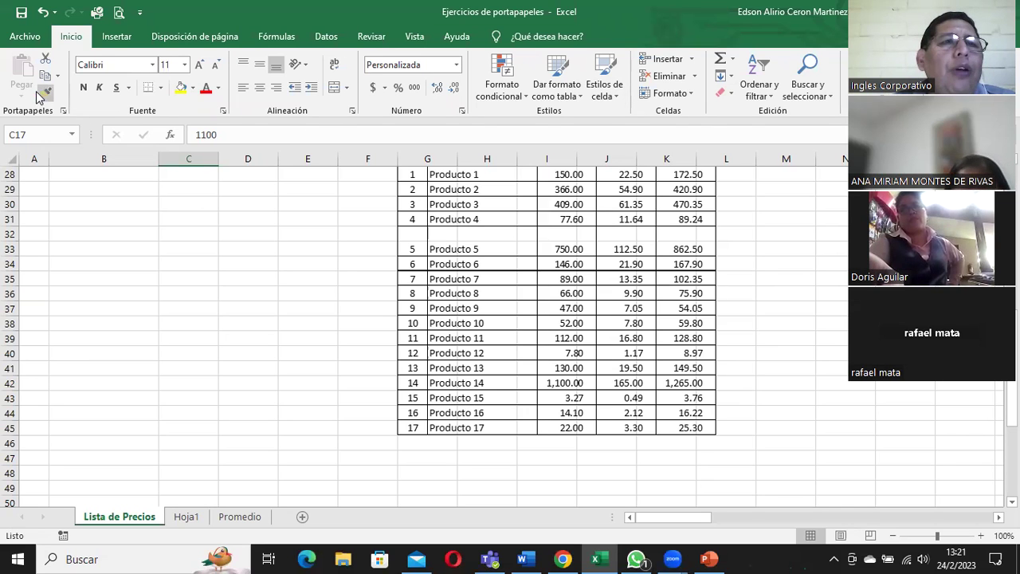
{"action": "scroll", "coordinate": [381, 303], "scroll_direction": "up", "scroll_amount": 4}
{"action": "scroll", "coordinate": [385, 298], "scroll_direction": "up", "scroll_amount": 2}
{"action": "left_click", "coordinate": [210, 384]}
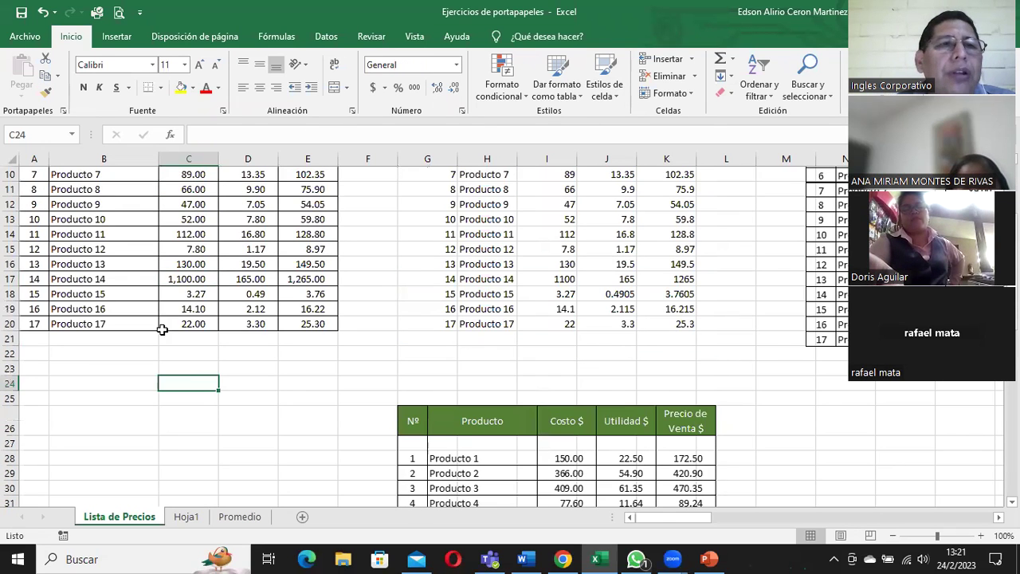
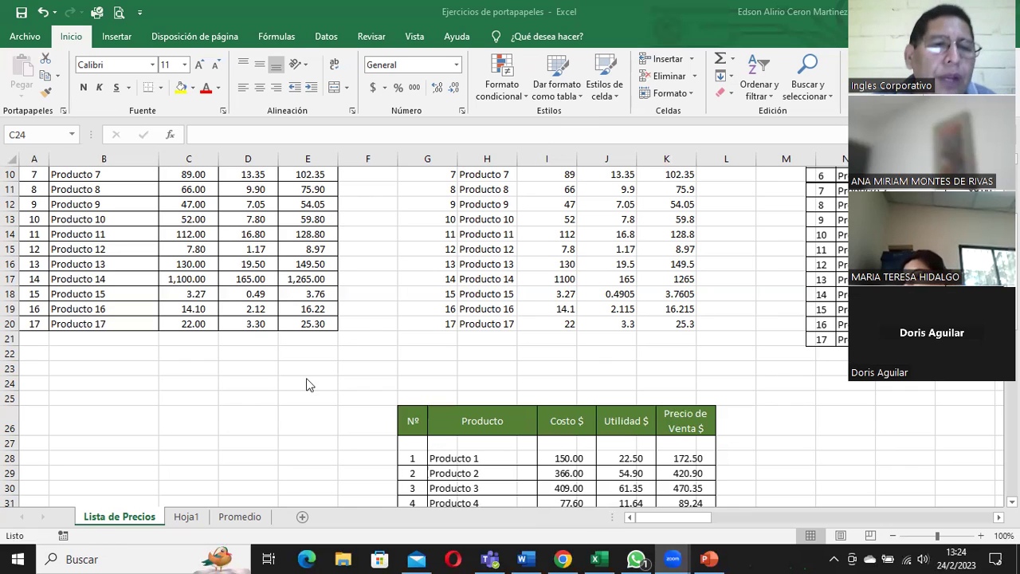
Switch from Hoja1 to the Promedio sheet to view the five-student grades table
{"action": "left_click", "coordinate": [184, 520]}
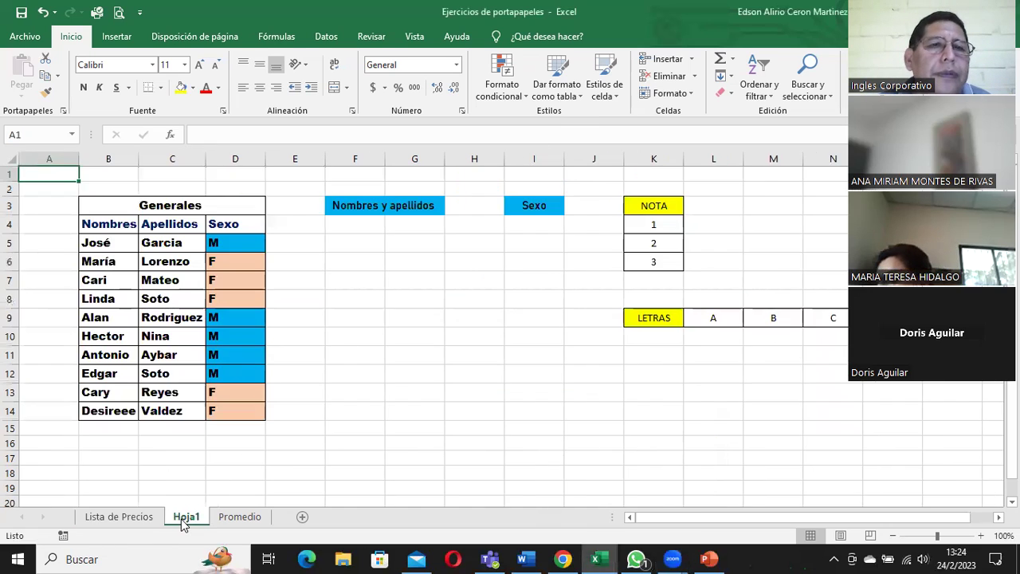
{"action": "left_click", "coordinate": [238, 518]}
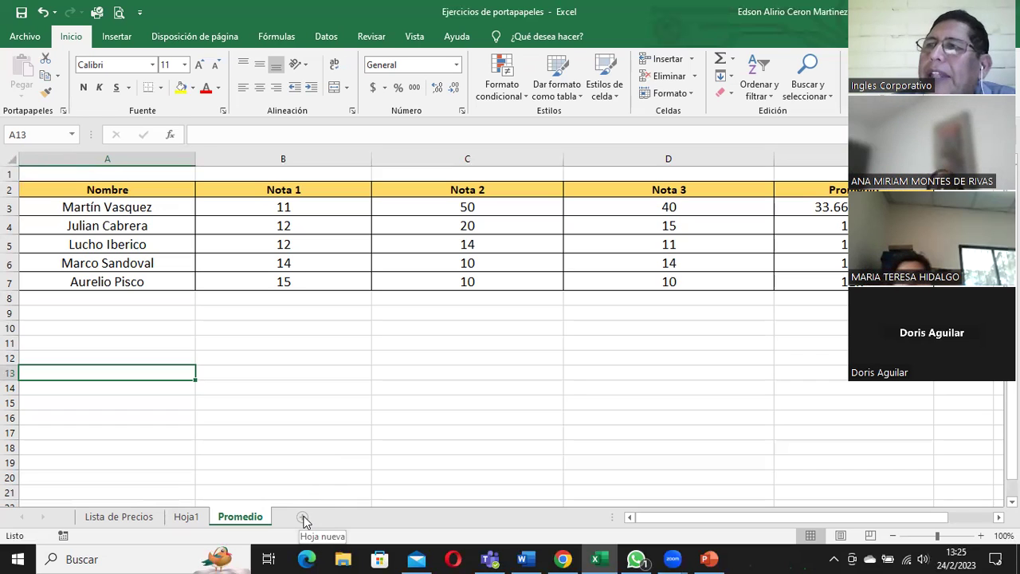
Add a new sheet Hoja2, then copy the Promedio grades table A2:E7
{"action": "left_click", "coordinate": [304, 519]}
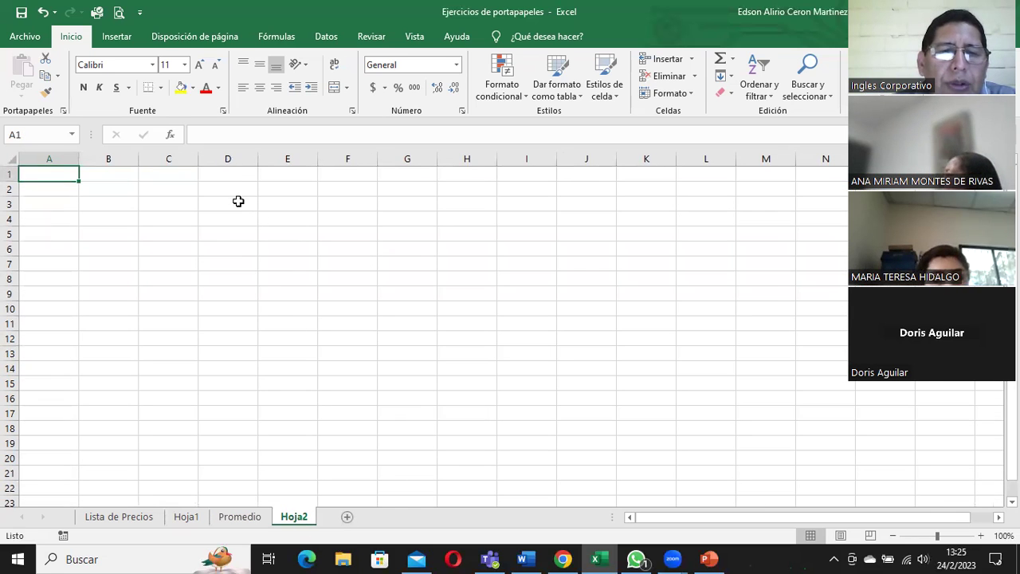
{"action": "left_click", "coordinate": [235, 520]}
{"action": "mouse_move", "coordinate": [102, 191]}
{"action": "left_mouse_down"}
{"action": "mouse_move", "coordinate": [216, 277]}
{"action": "mouse_move", "coordinate": [785, 301]}
{"action": "left_mouse_up"}
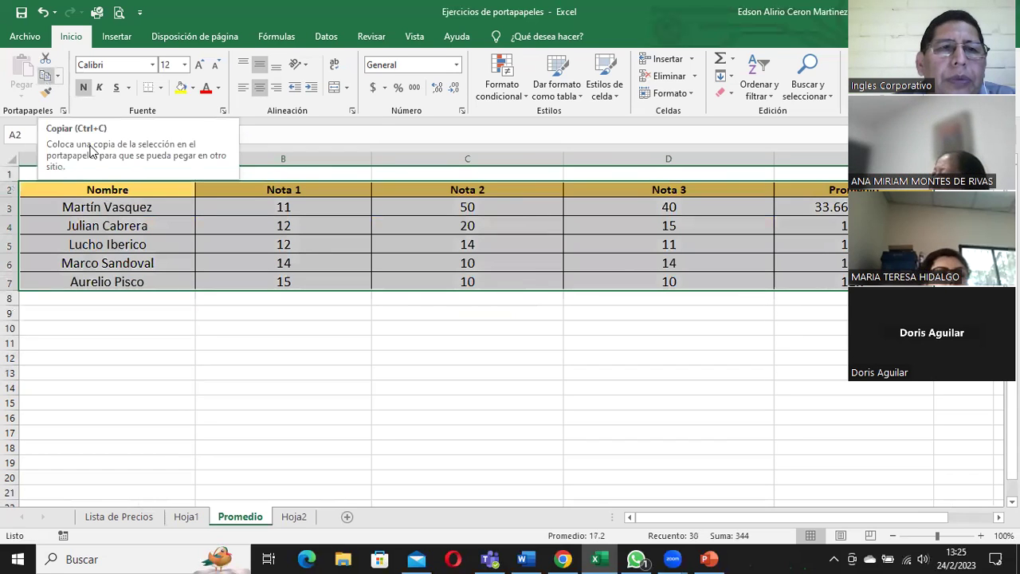
{"action": "left_click_drag", "start_coordinate": [124, 190], "coordinate": [813, 281]}
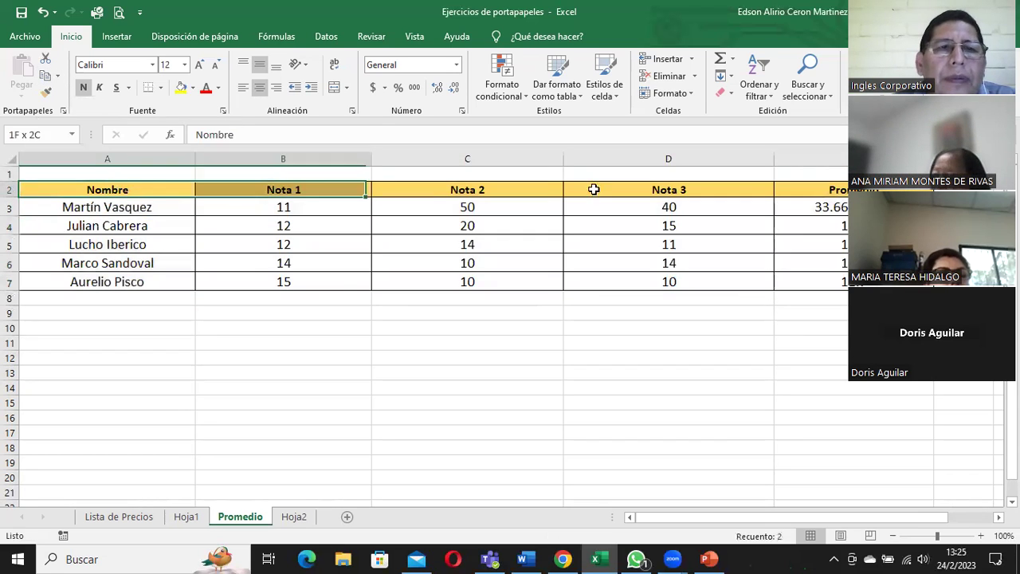
{"action": "right_click", "coordinate": [336, 194]}
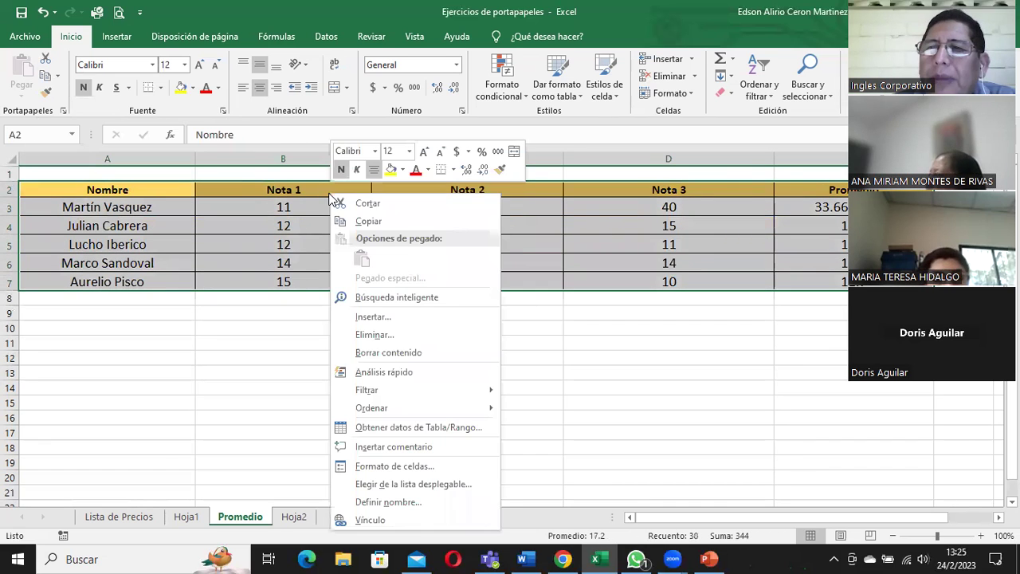
{"action": "left_click", "coordinate": [365, 221]}
Paste the copied grades table into Hoja2 at B2 with its source formatting, then right-click H2
{"action": "left_click", "coordinate": [295, 517]}
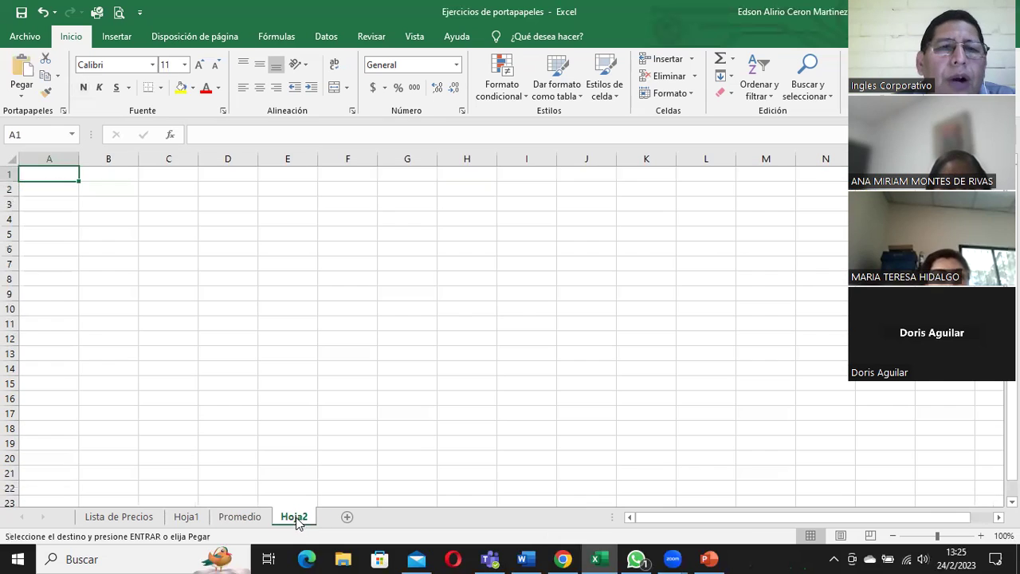
{"action": "left_click", "coordinate": [98, 191]}
{"action": "right_click", "coordinate": [99, 192]}
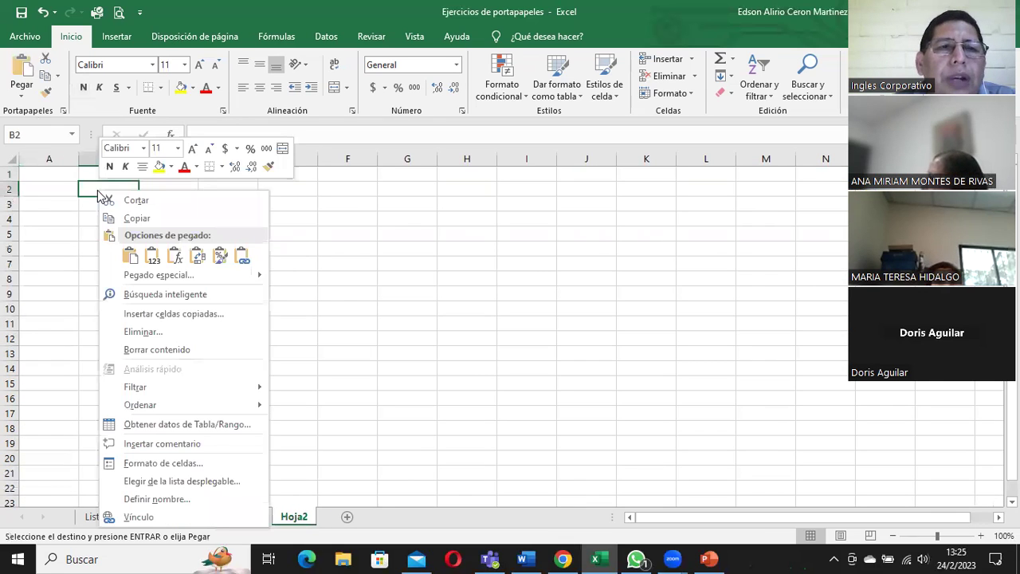
{"action": "left_click", "coordinate": [131, 258]}
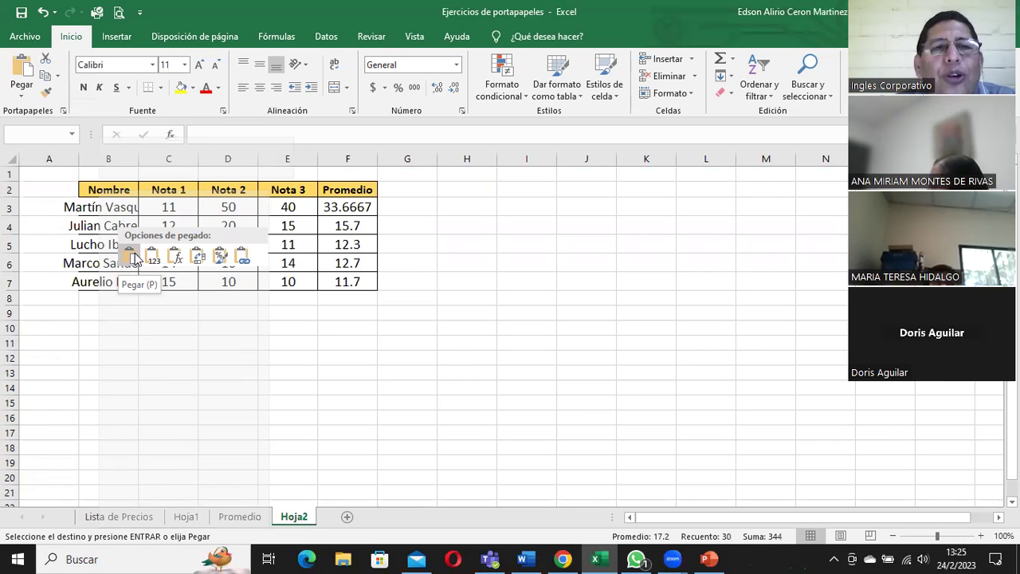
{"action": "left_click", "coordinate": [22, 95]}
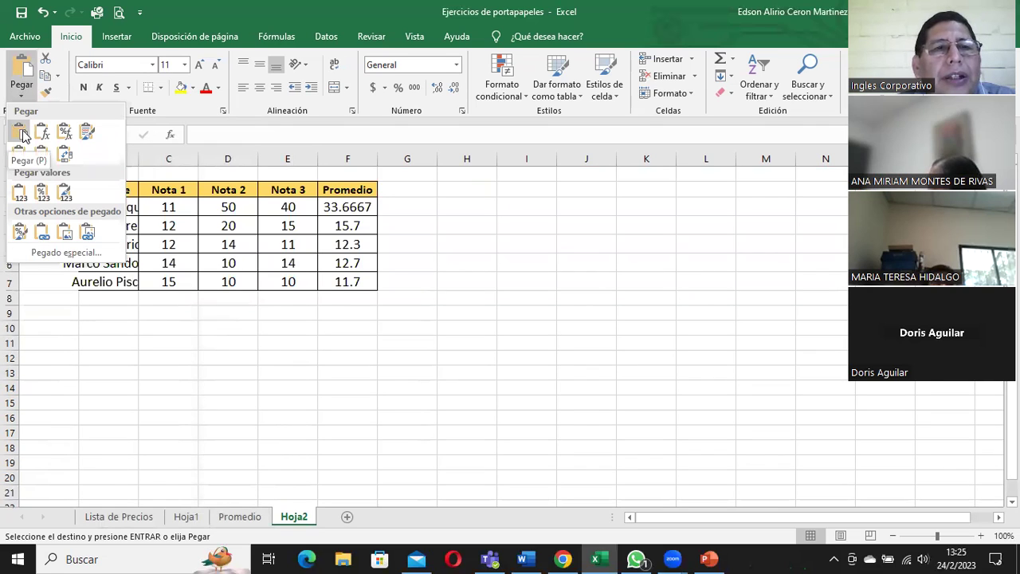
{"action": "left_click", "coordinate": [22, 136]}
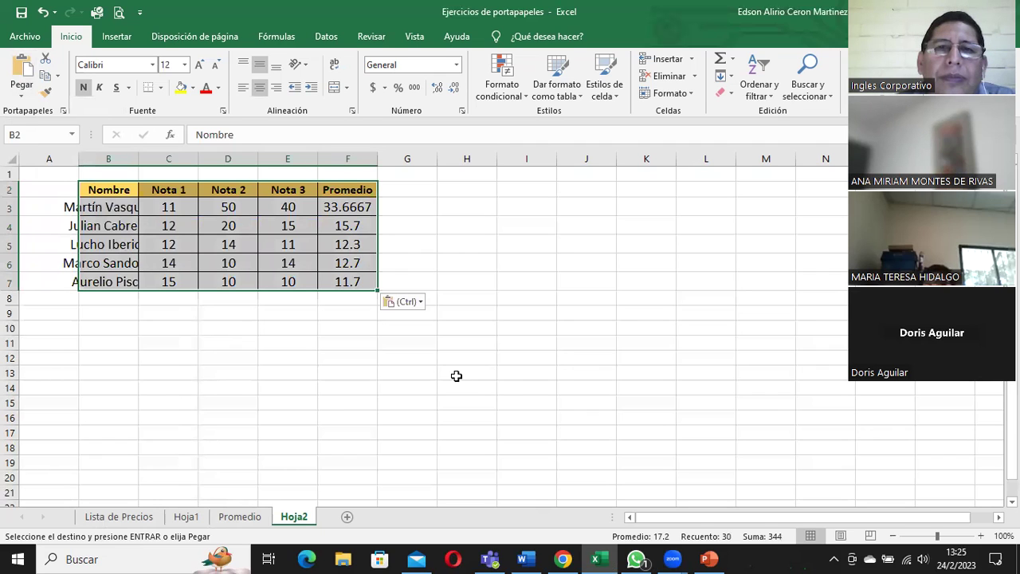
{"action": "left_click", "coordinate": [473, 189]}
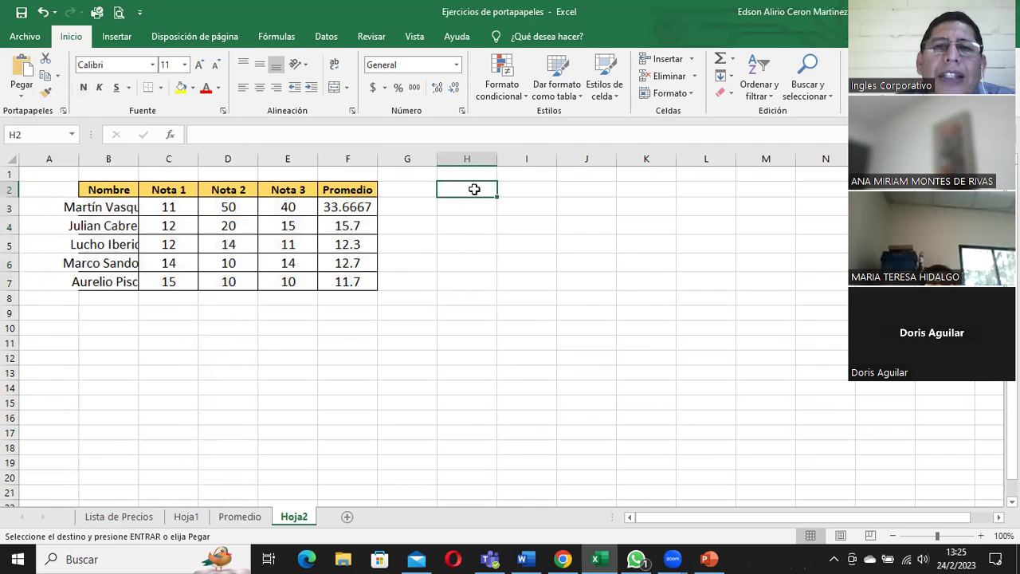
{"action": "right_click", "coordinate": [475, 190]}
Preview the paste choices at H2, including Transponer, without pasting anything
{"action": "left_click", "coordinate": [506, 256]}
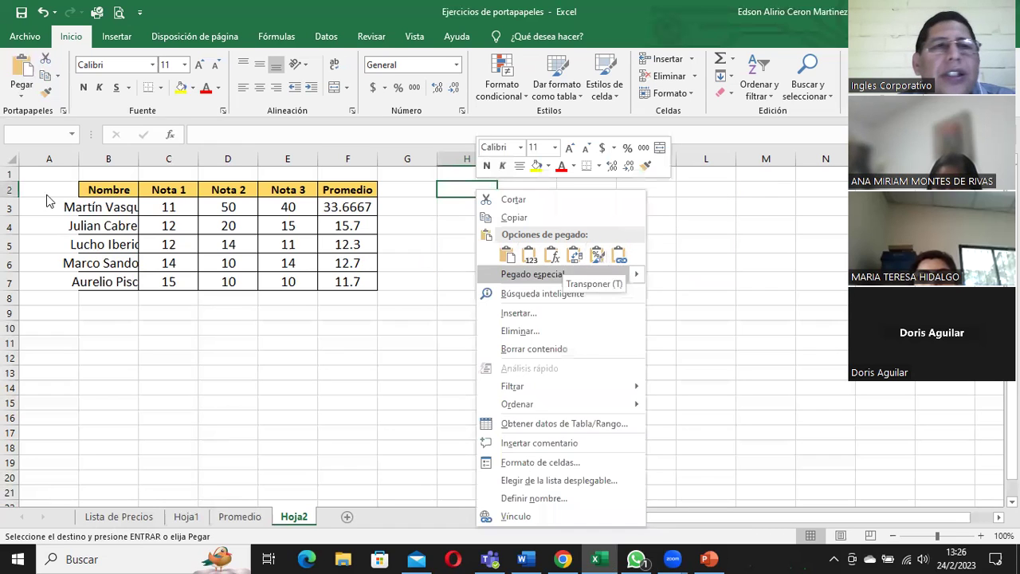
{"action": "left_click", "coordinate": [28, 94]}
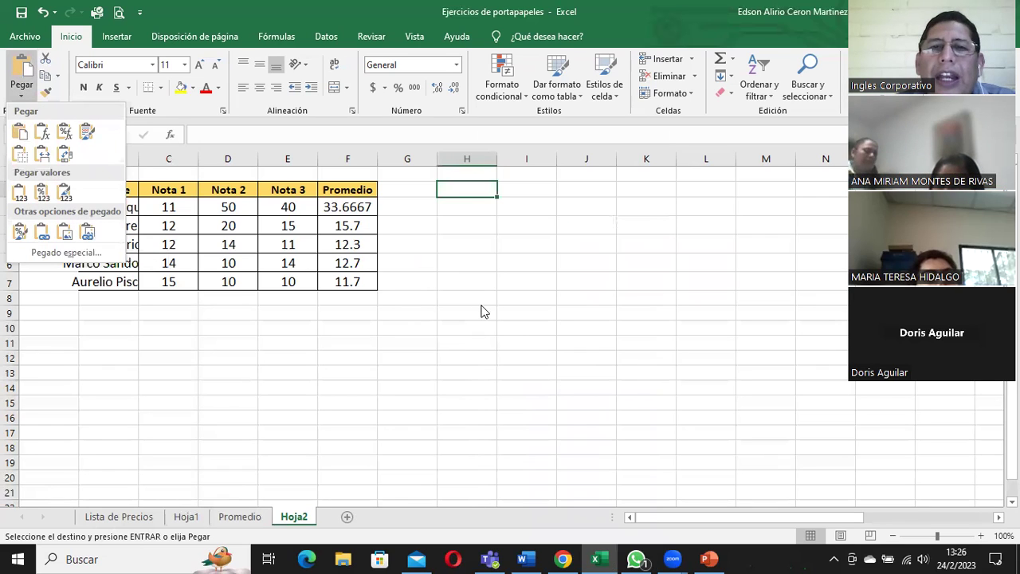
{"action": "left_click", "coordinate": [461, 190]}
{"action": "right_click", "coordinate": [460, 191]}
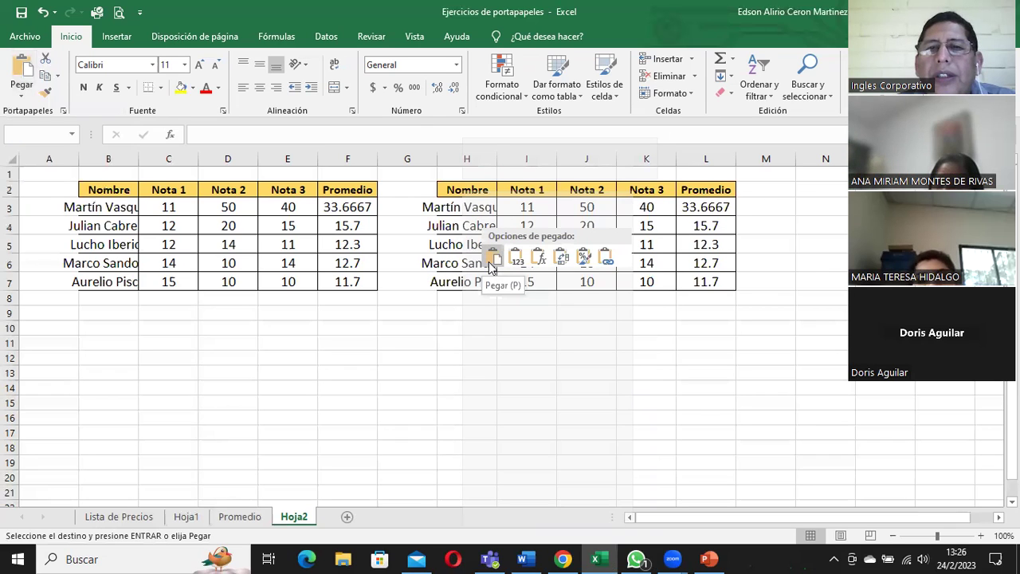
{"action": "left_click", "coordinate": [18, 92]}
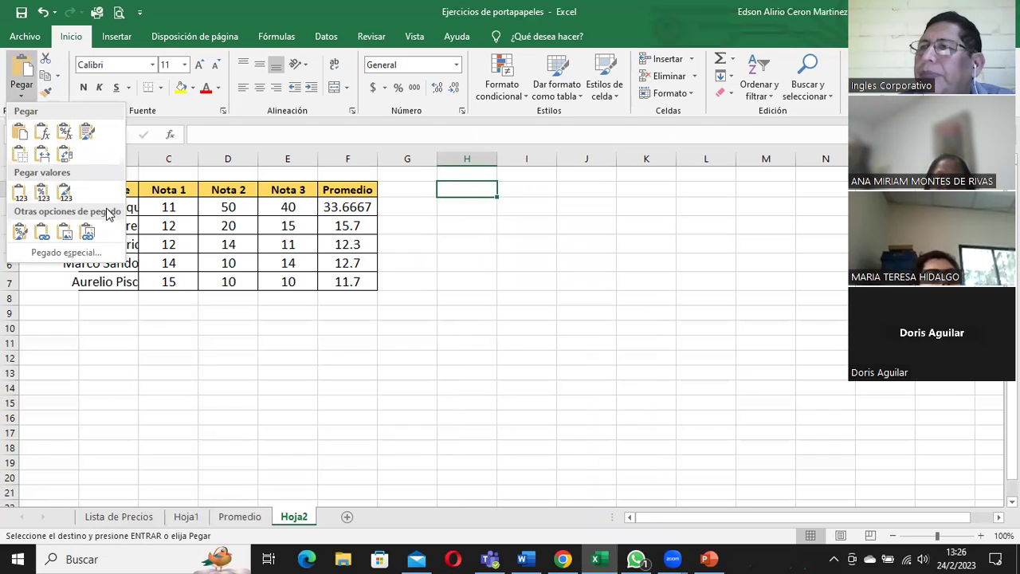
{"action": "left_click", "coordinate": [556, 237]}
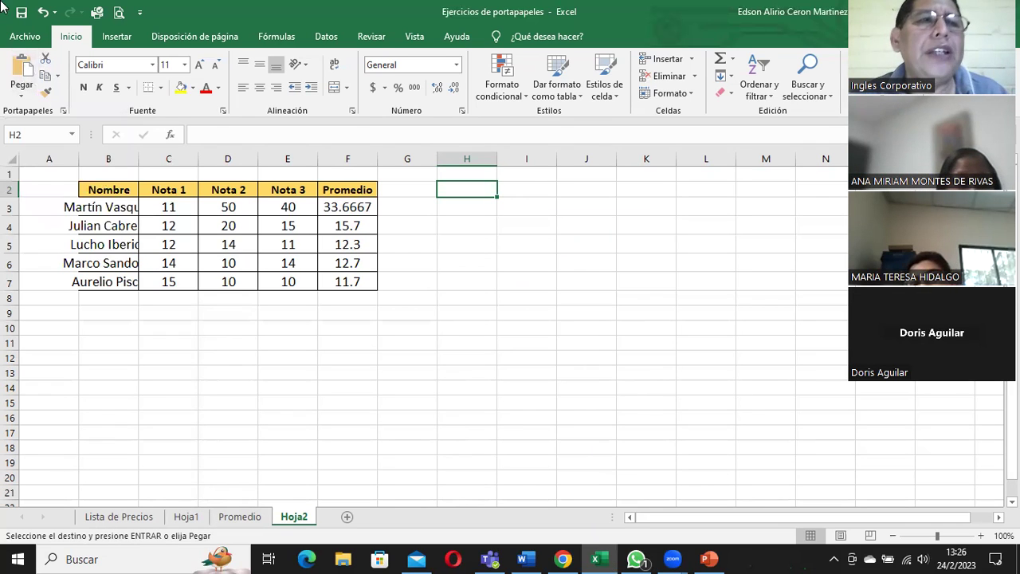
{"action": "left_click", "coordinate": [20, 97]}
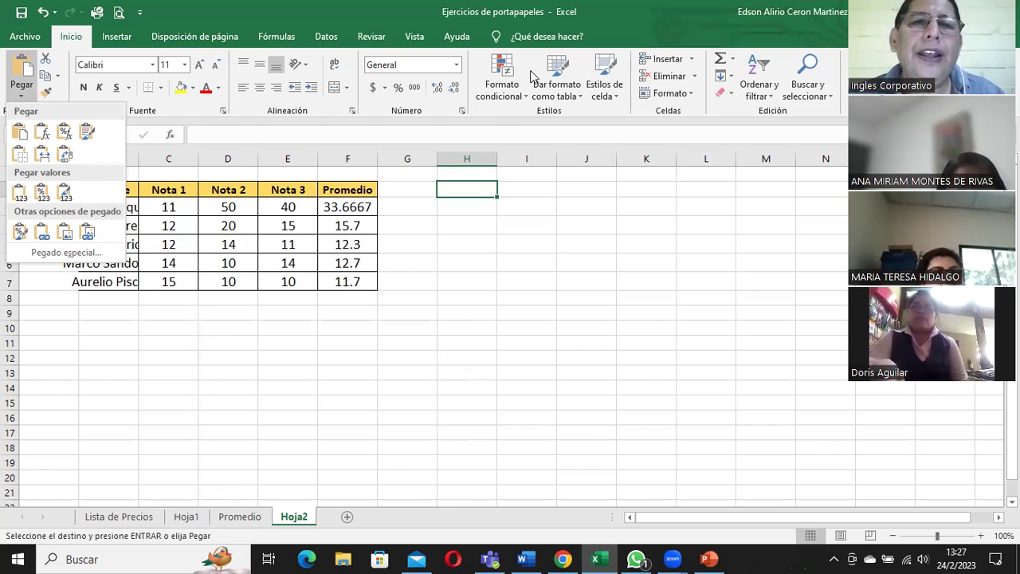
{"action": "key", "text": "Escape"}
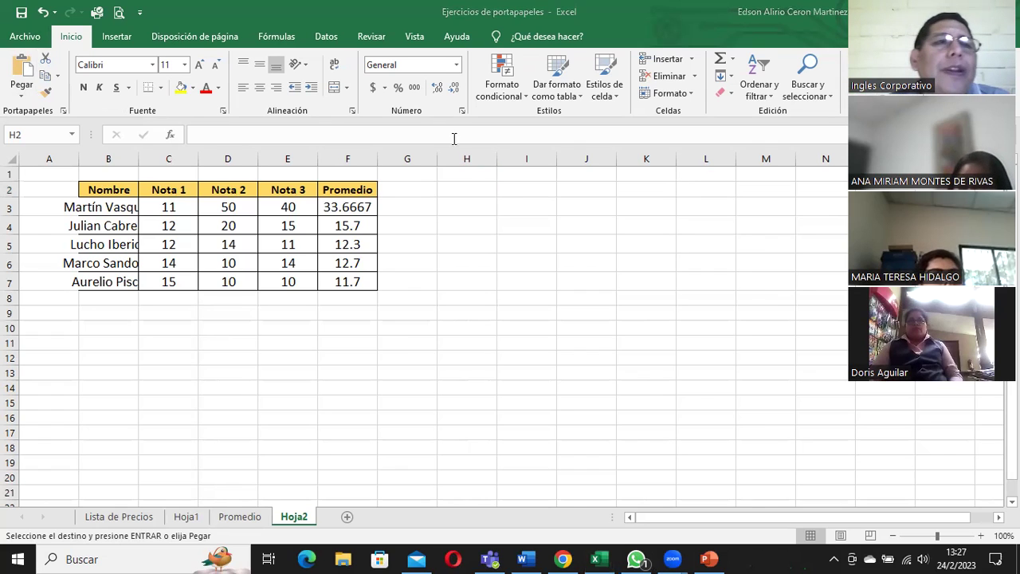
{"action": "left_click", "coordinate": [64, 111]}
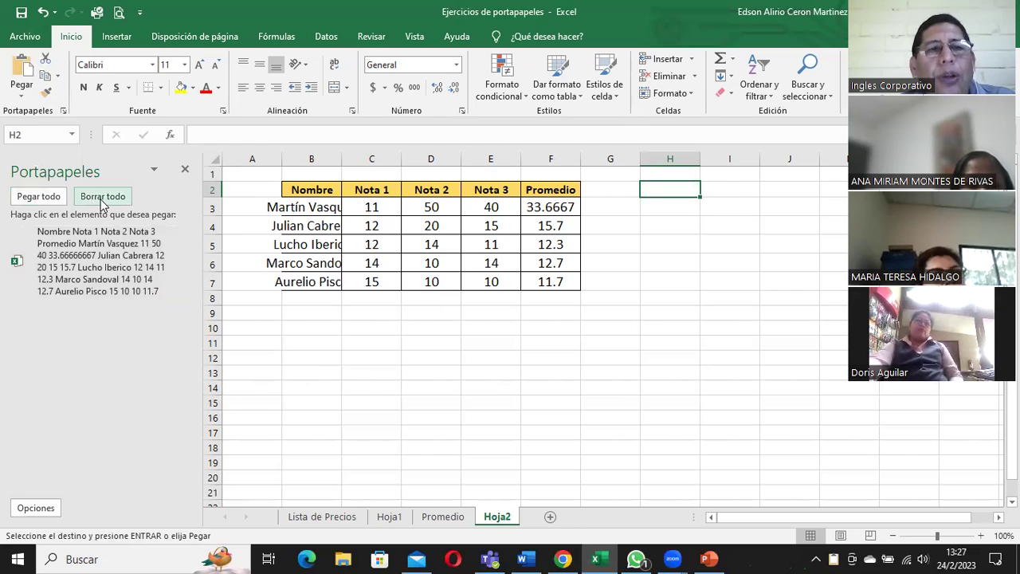
{"action": "left_click", "coordinate": [36, 509]}
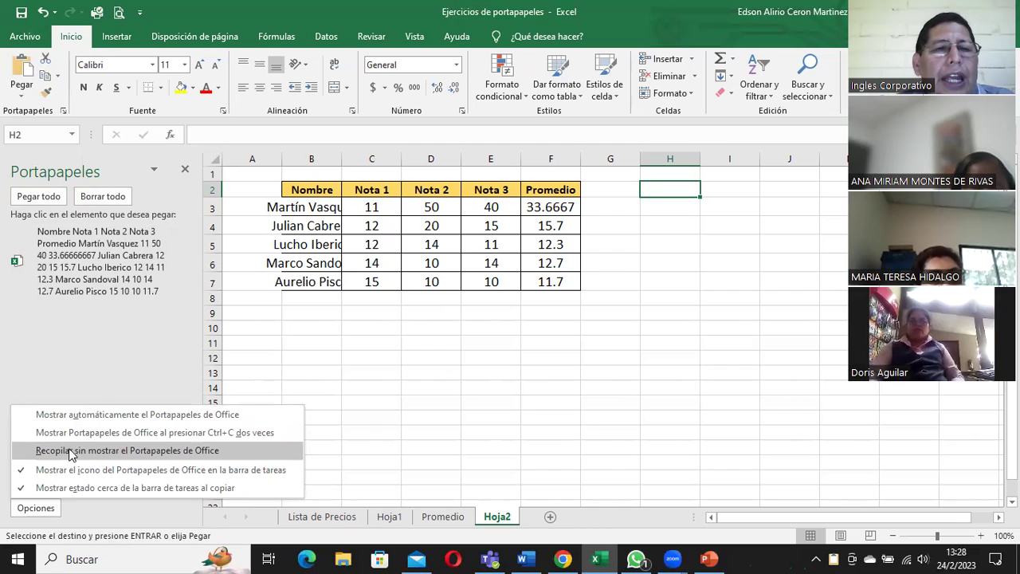
{"action": "left_click", "coordinate": [380, 375]}
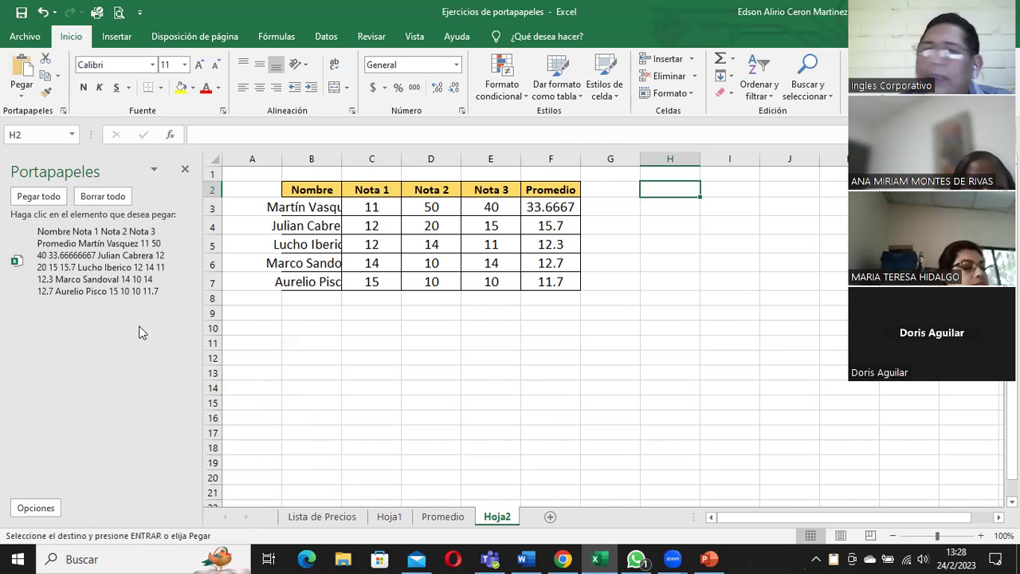
{"action": "left_click", "coordinate": [184, 169]}
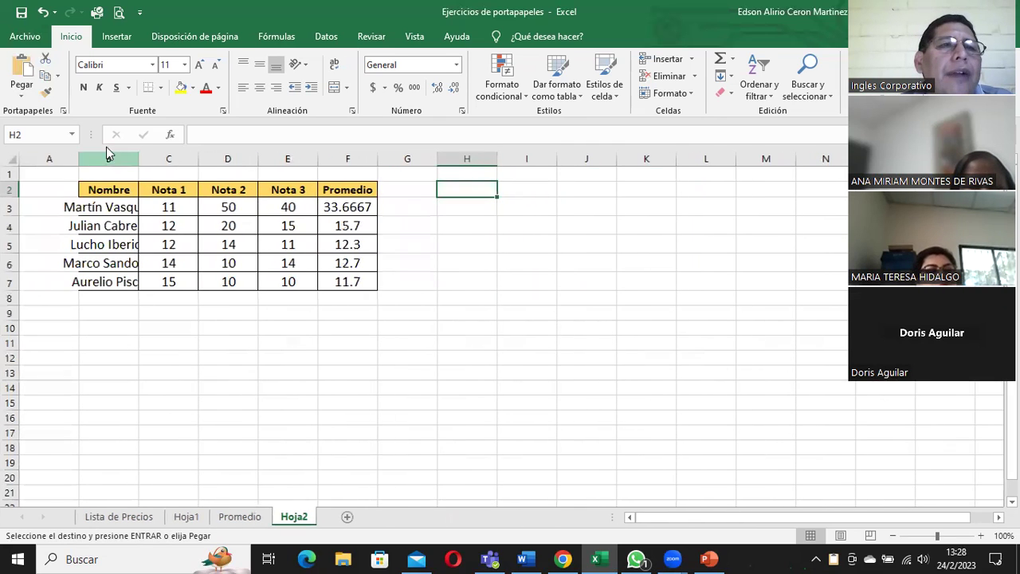
{"action": "left_click", "coordinate": [63, 113]}
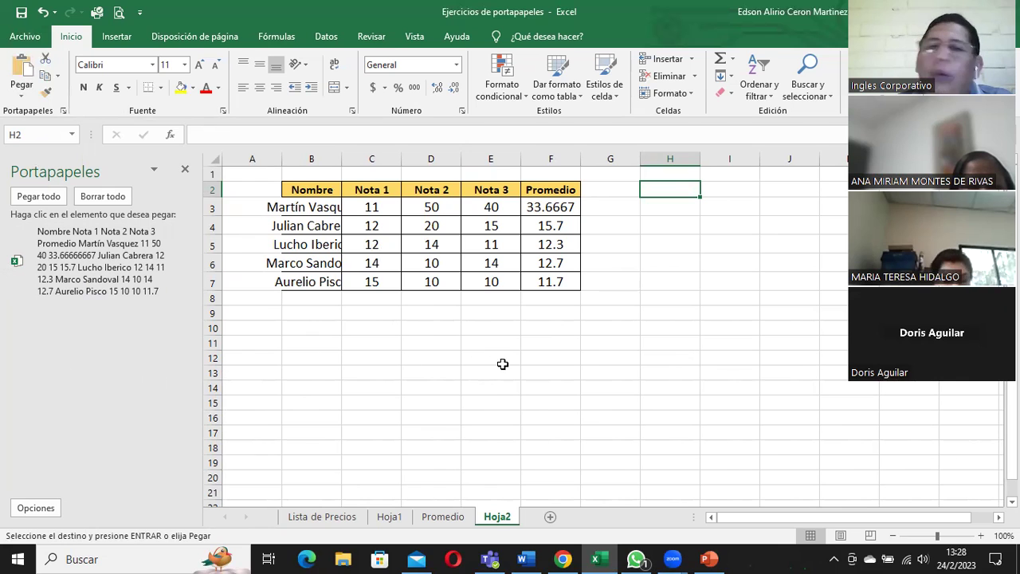
Reopen the clipboard history pane and inspect the stored grades table item
{"action": "left_click", "coordinate": [185, 169]}
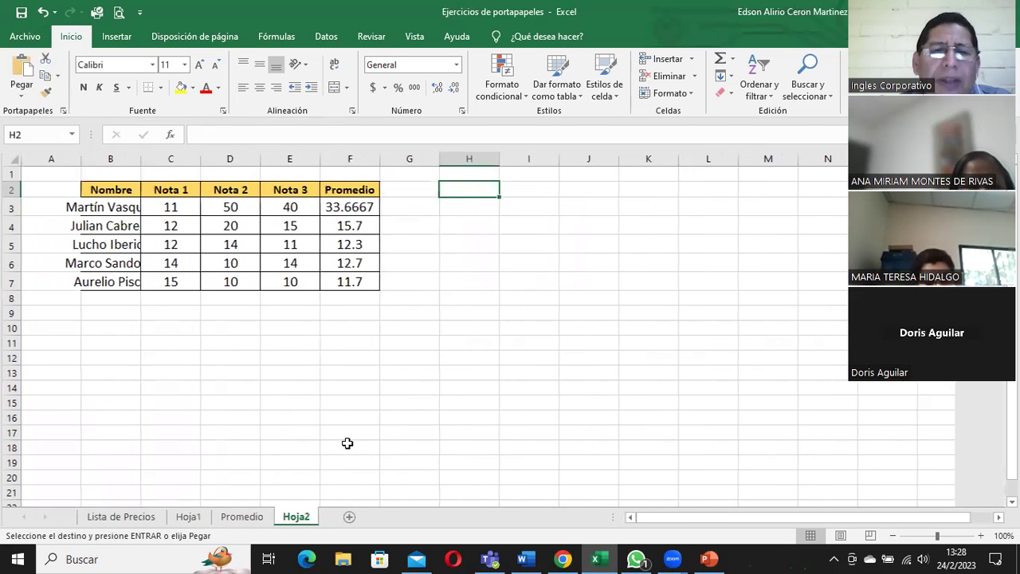
{"action": "left_click", "coordinate": [151, 518]}
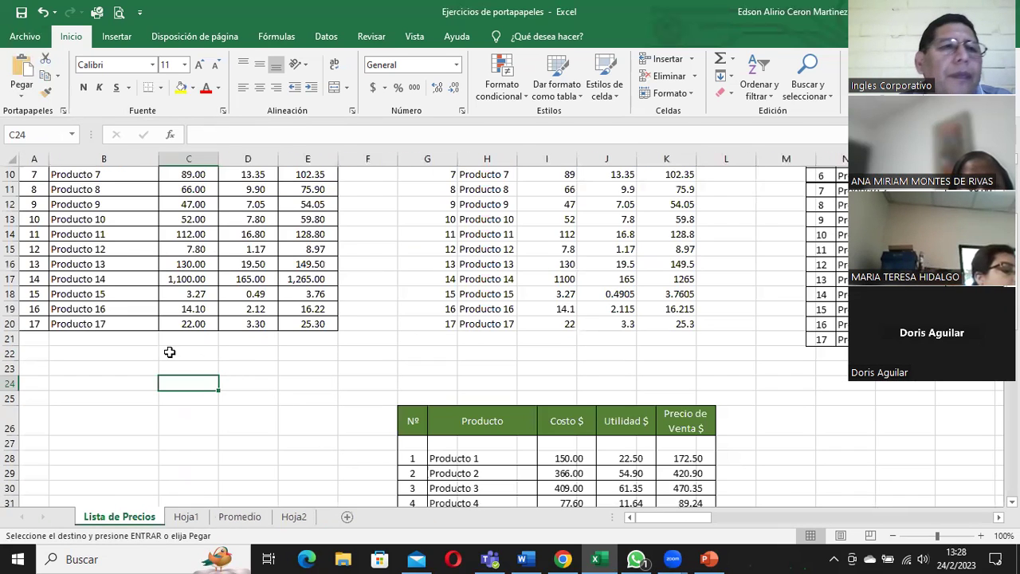
{"action": "left_click", "coordinate": [63, 110]}
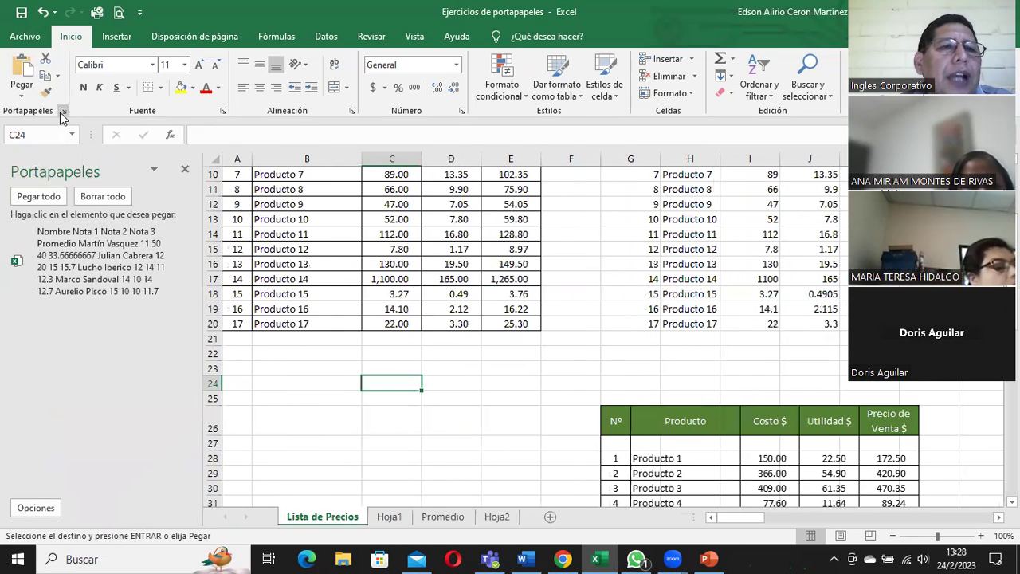
{"action": "left_click", "coordinate": [184, 263]}
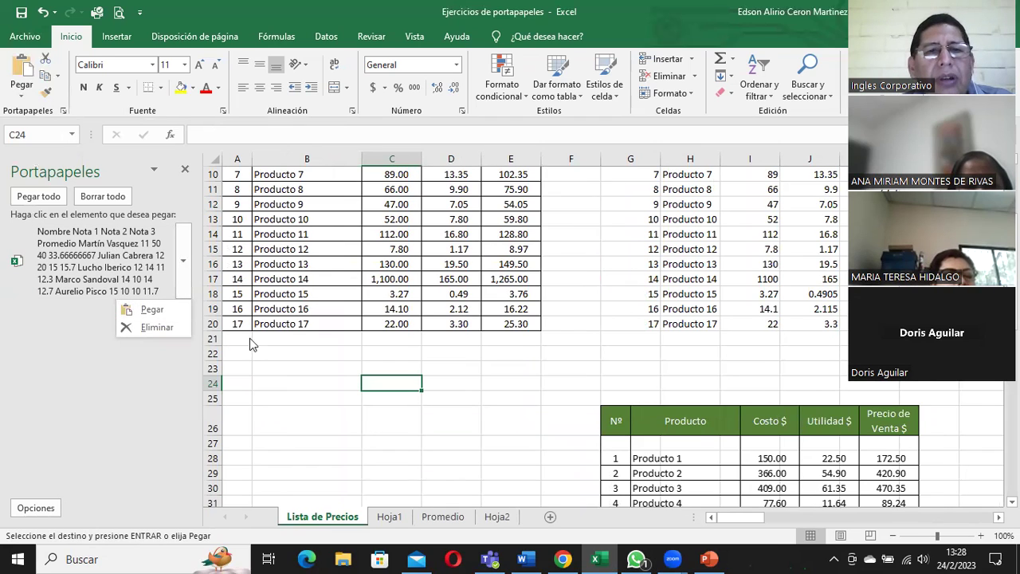
{"action": "left_click", "coordinate": [326, 401]}
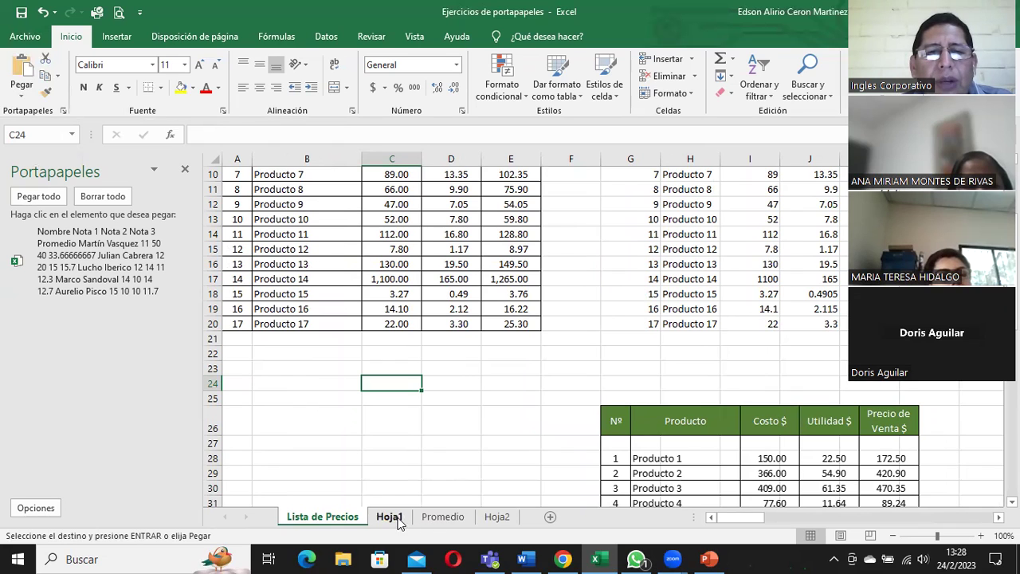
On Hoja2, paste the stored grades table from the clipboard at H2 and at B11
{"action": "left_click", "coordinate": [495, 518]}
{"action": "left_click", "coordinate": [92, 254]}
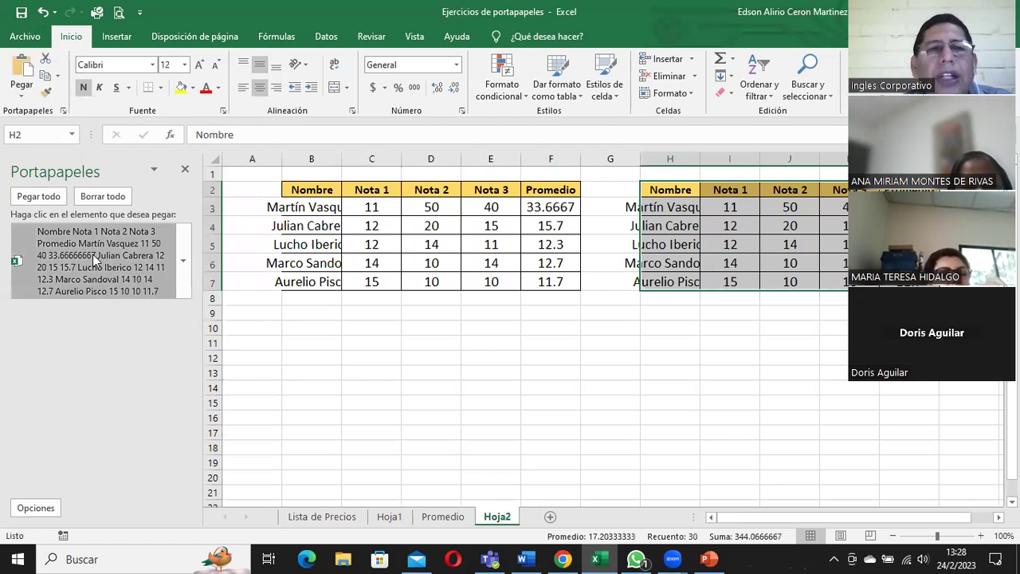
{"action": "left_click", "coordinate": [312, 344]}
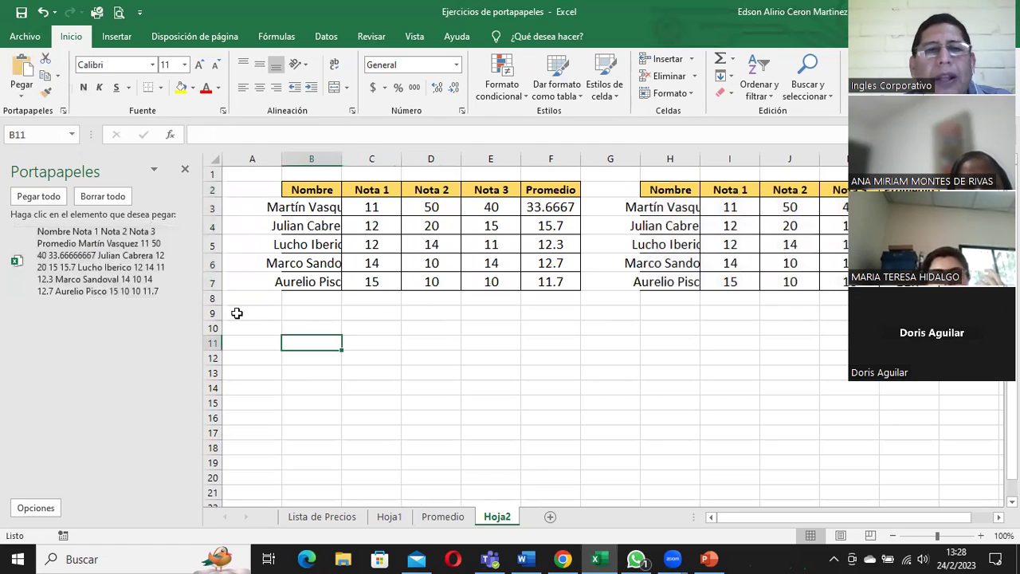
{"action": "left_click", "coordinate": [109, 252]}
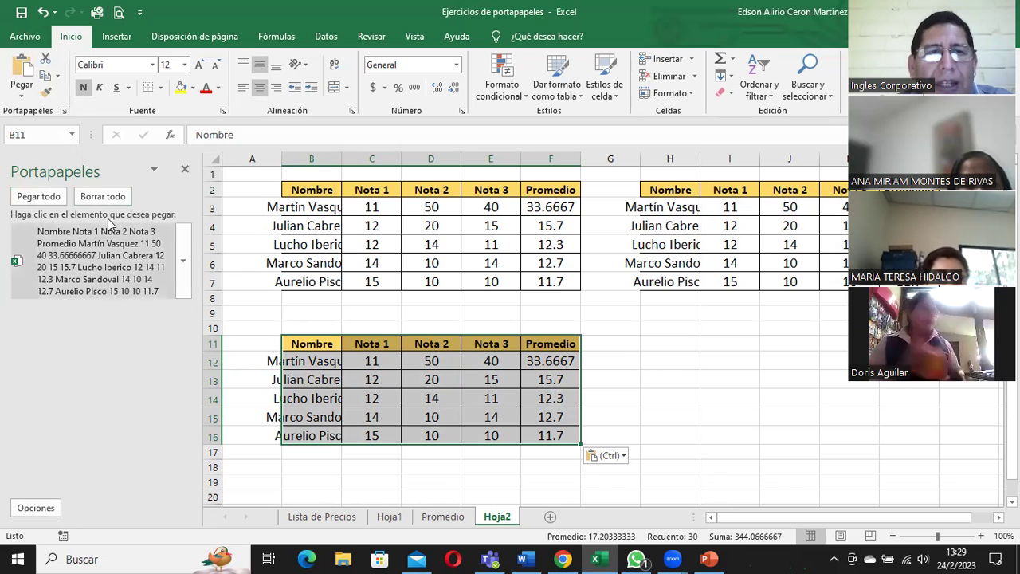
Toggle the Portapapeles pane a few times, leave it closed, and select the original grade table
{"action": "left_click", "coordinate": [182, 171]}
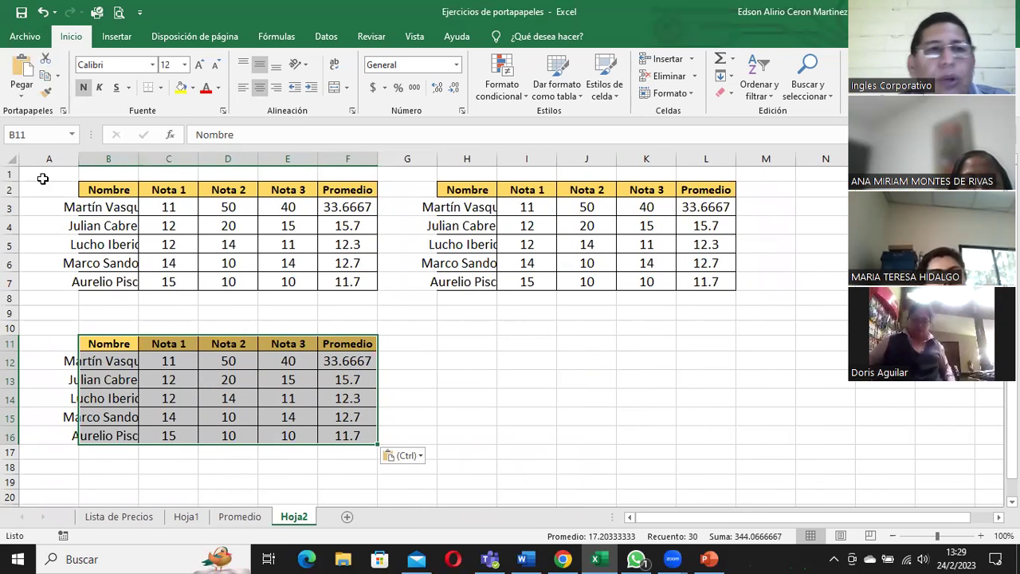
{"action": "left_click", "coordinate": [62, 111]}
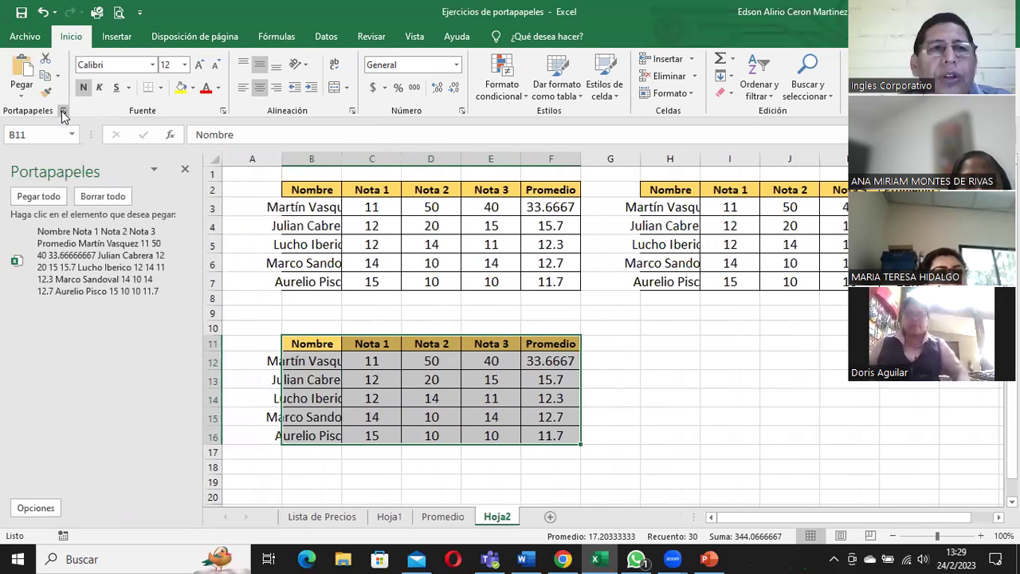
{"action": "left_click", "coordinate": [63, 112]}
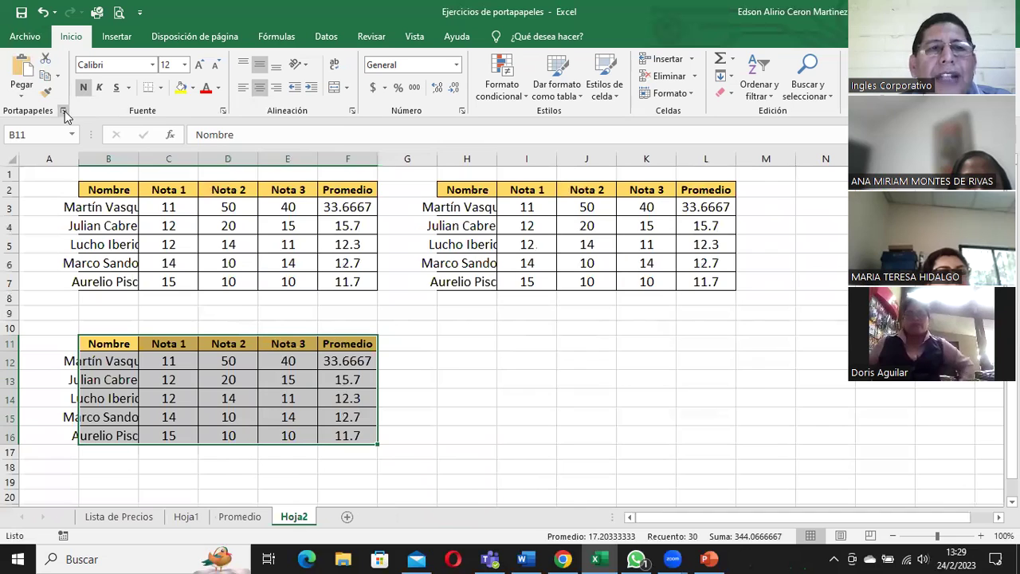
{"action": "left_click", "coordinate": [63, 111]}
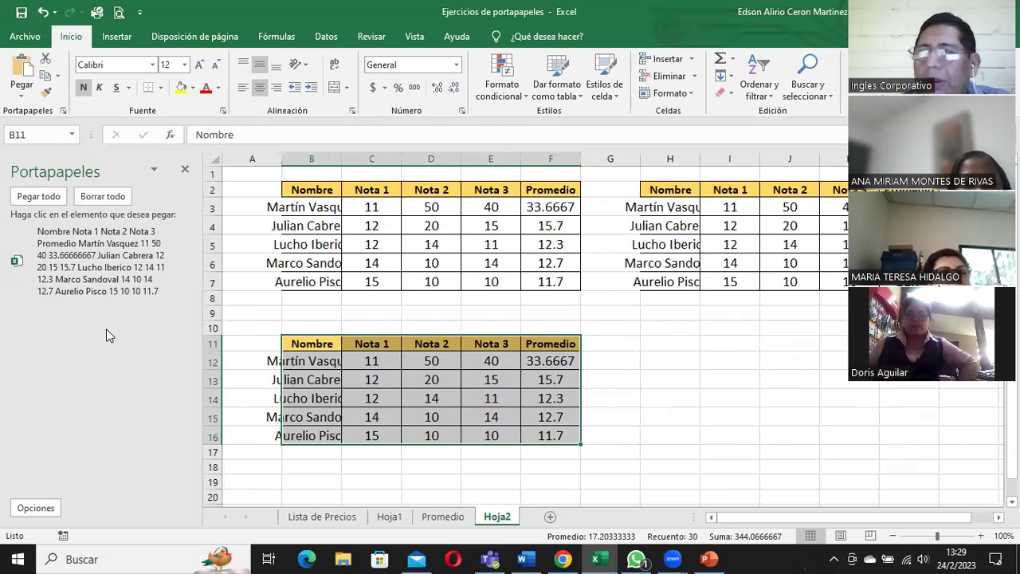
{"action": "left_click", "coordinate": [64, 111]}
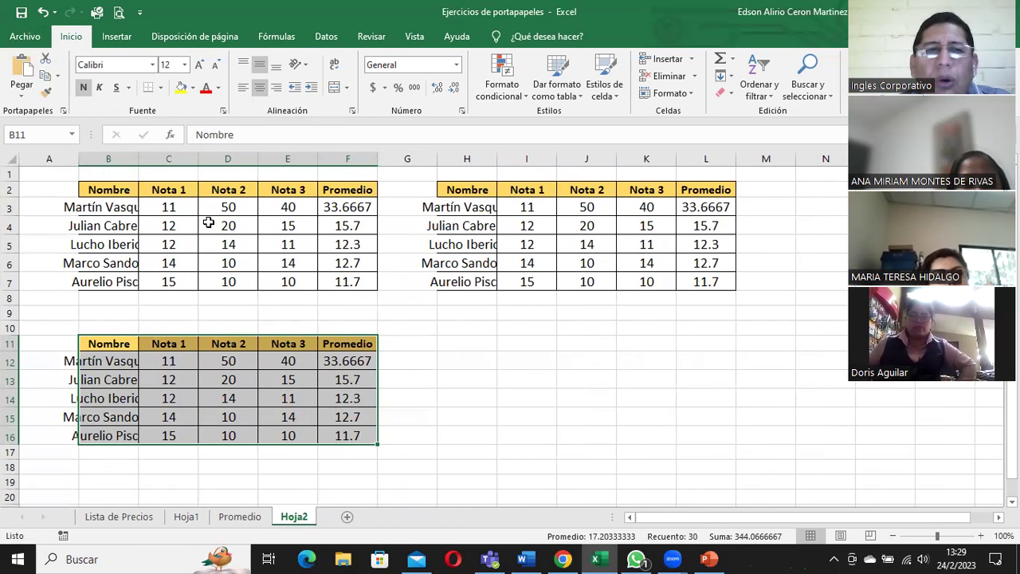
{"action": "left_click_drag", "start_coordinate": [107, 189], "coordinate": [340, 296]}
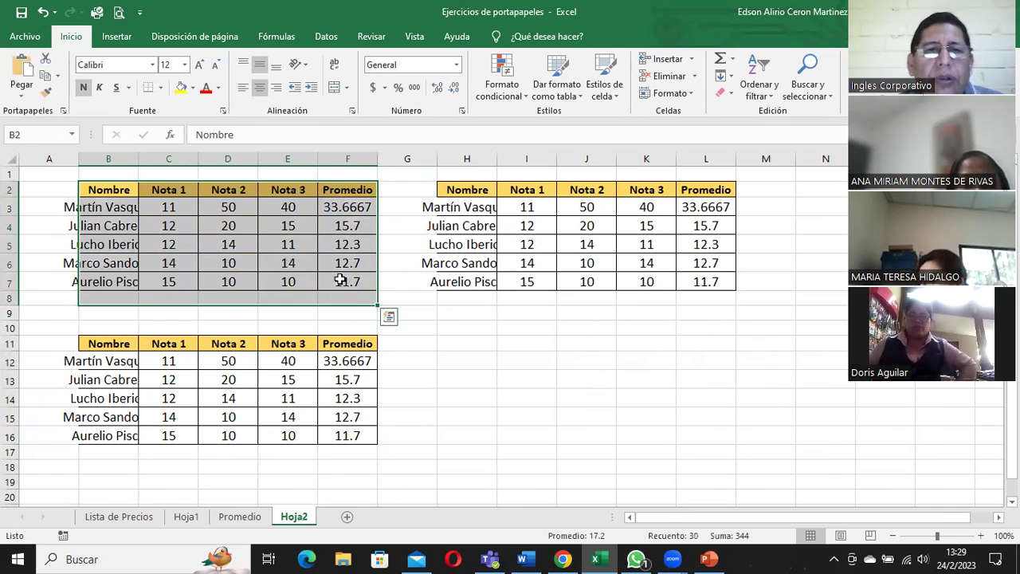
Copy the grade table B2:F7 and paste it as values only at H11 and N11
{"action": "left_click", "coordinate": [229, 226]}
{"action": "left_click_drag", "start_coordinate": [108, 190], "coordinate": [335, 278]}
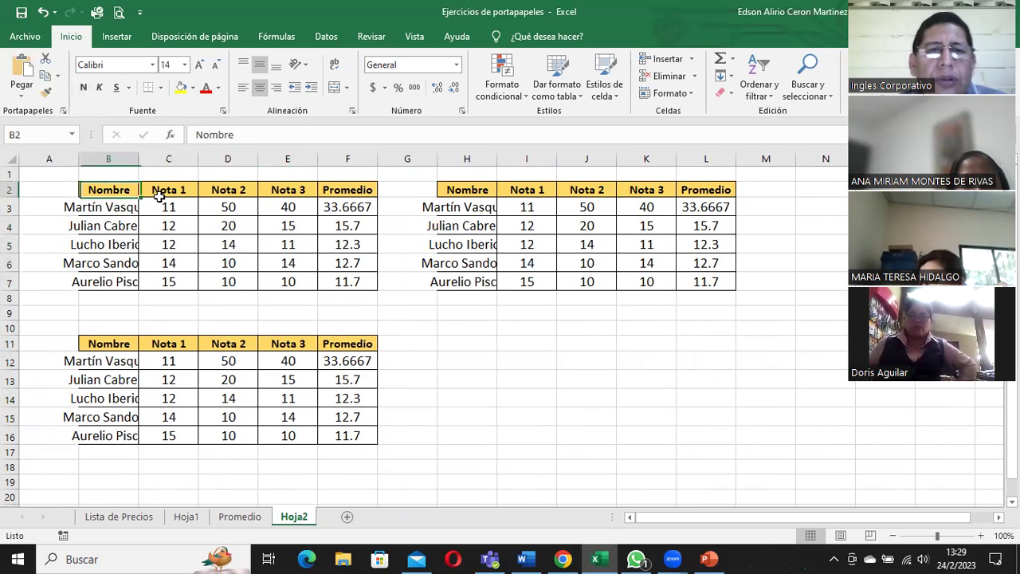
{"action": "right_click", "coordinate": [338, 280]}
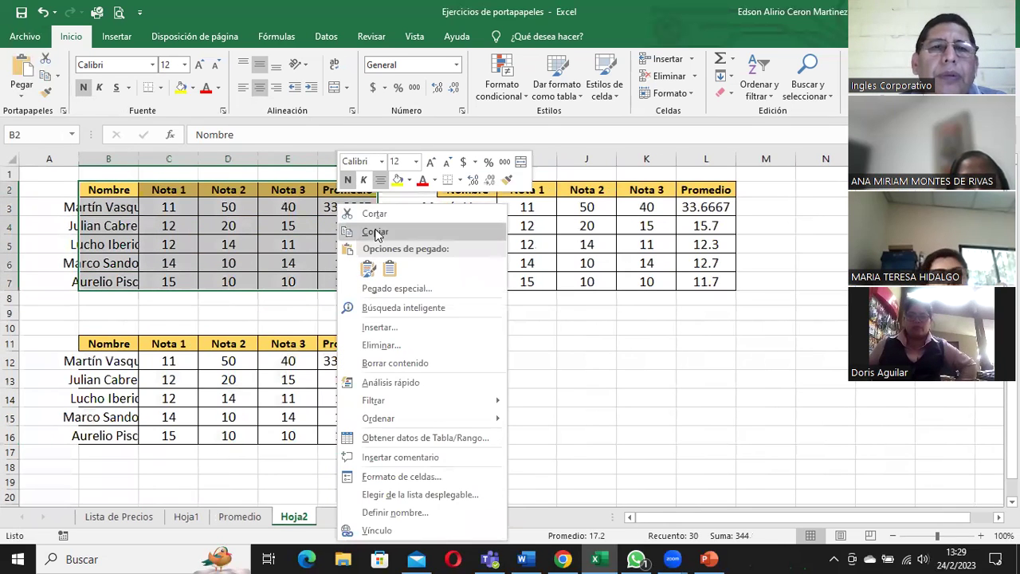
{"action": "left_click", "coordinate": [374, 232]}
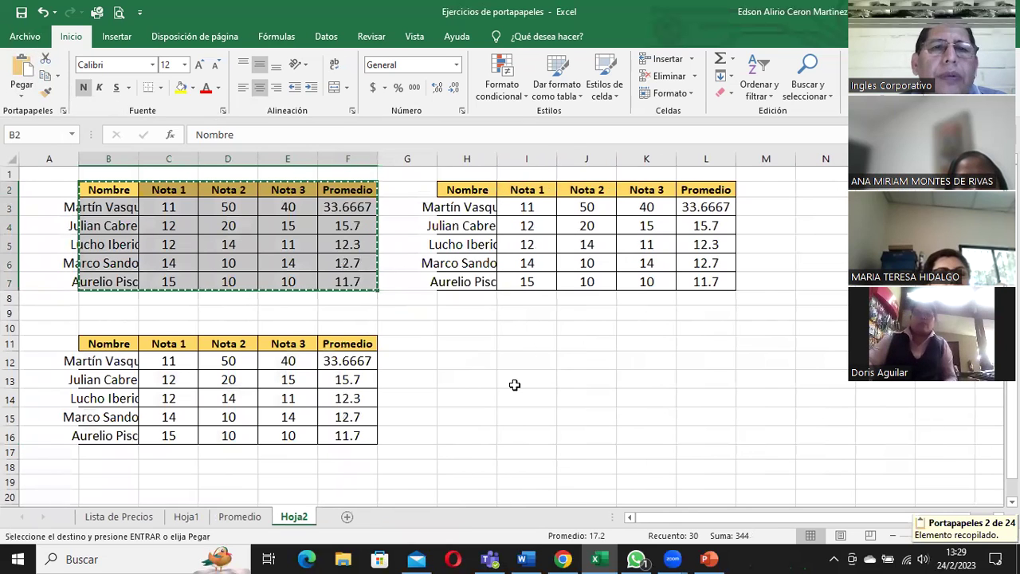
{"action": "left_click", "coordinate": [467, 343]}
{"action": "left_click", "coordinate": [21, 96]}
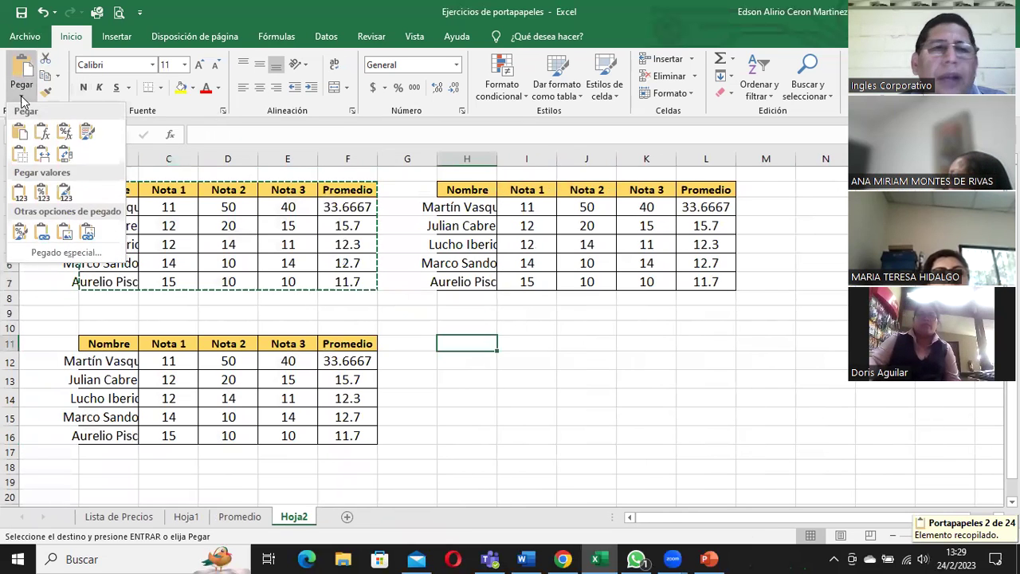
{"action": "left_click", "coordinate": [42, 132]}
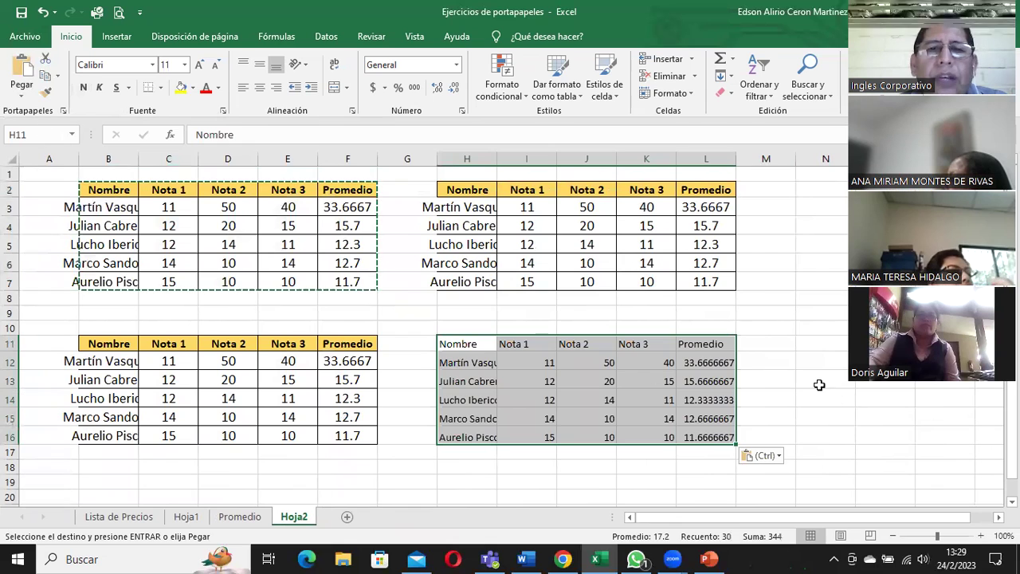
{"action": "left_click", "coordinate": [820, 343]}
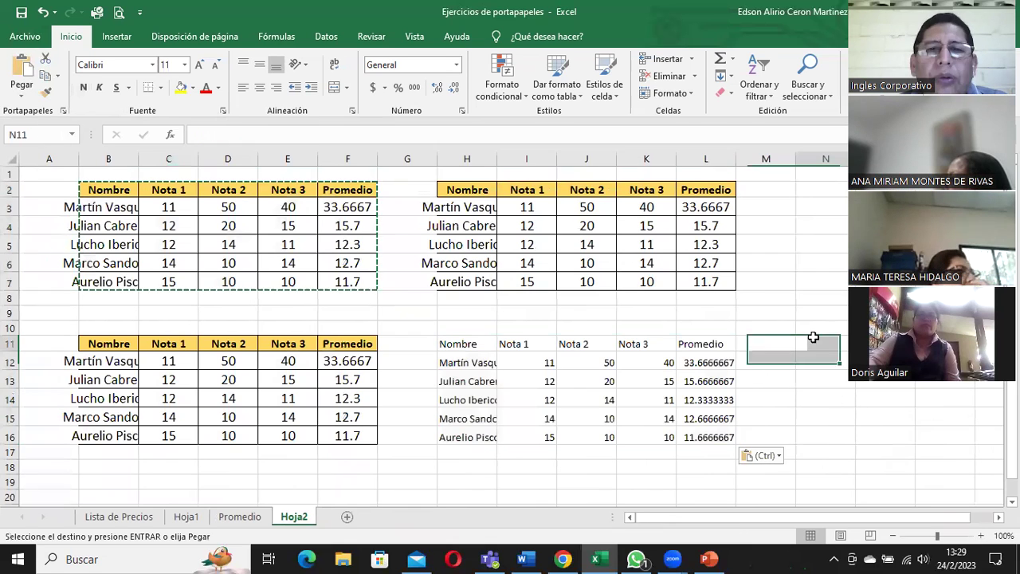
{"action": "left_click", "coordinate": [20, 96]}
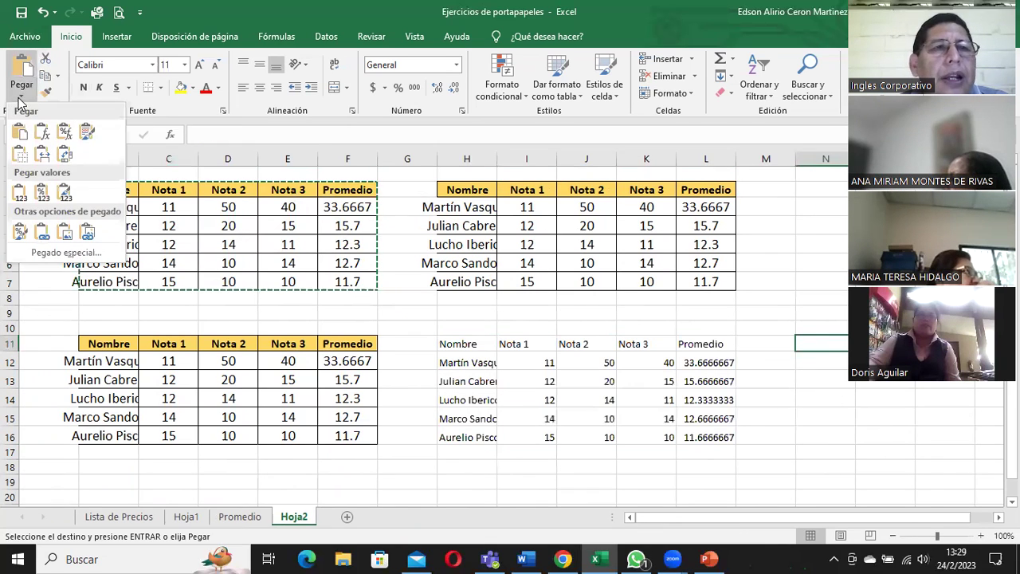
{"action": "left_click", "coordinate": [64, 132]}
Paste the grade table with formatting at H20 and without borders at N20
{"action": "left_click_drag", "start_coordinate": [671, 518], "coordinate": [793, 517]}
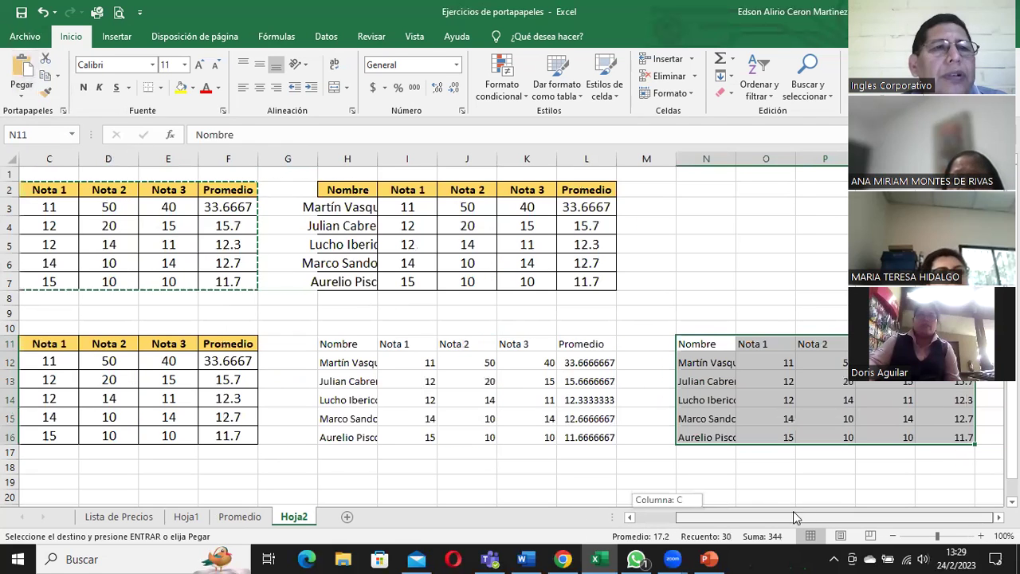
{"action": "left_click", "coordinate": [329, 494]}
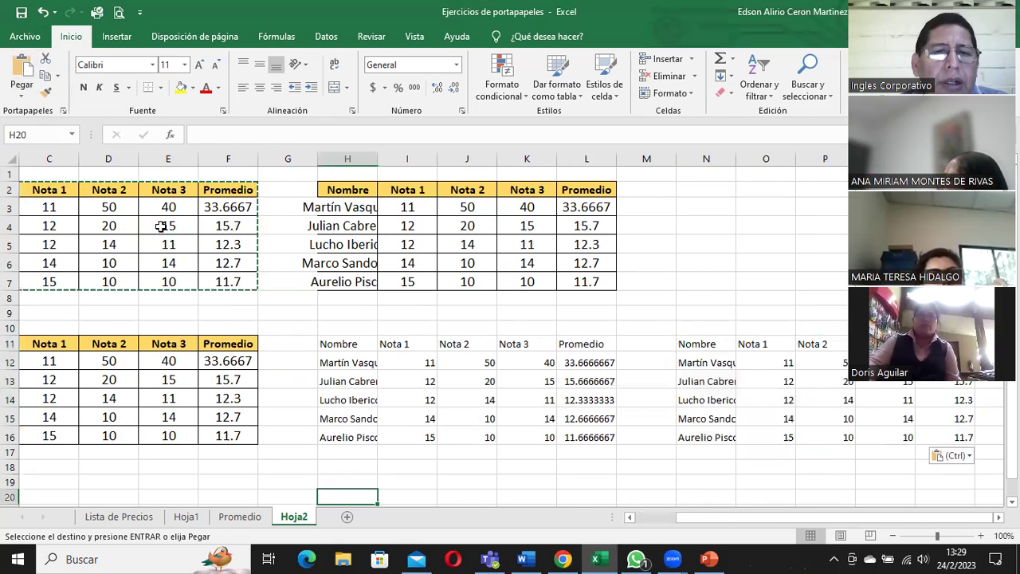
{"action": "left_click", "coordinate": [22, 96]}
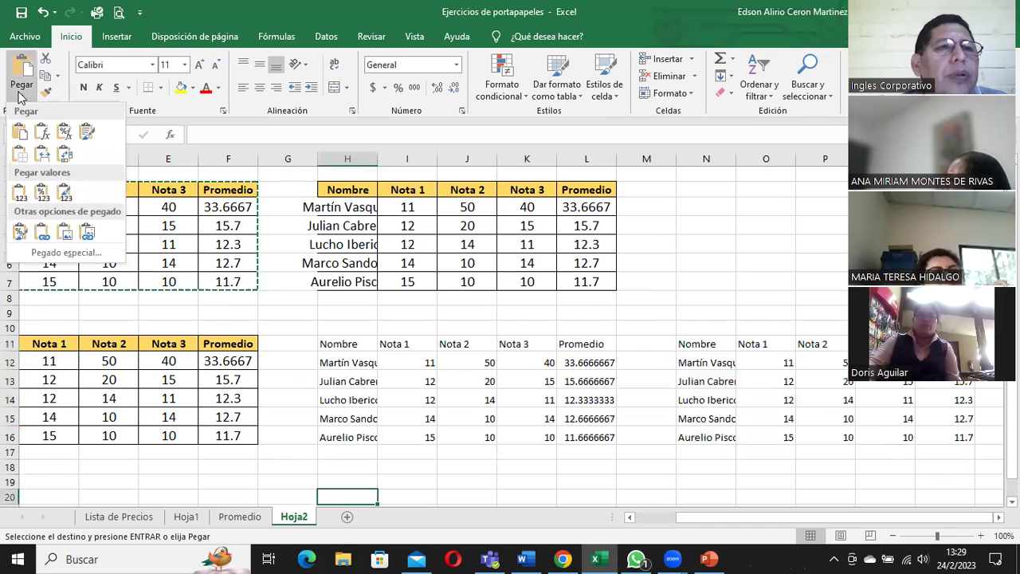
{"action": "left_click", "coordinate": [85, 131]}
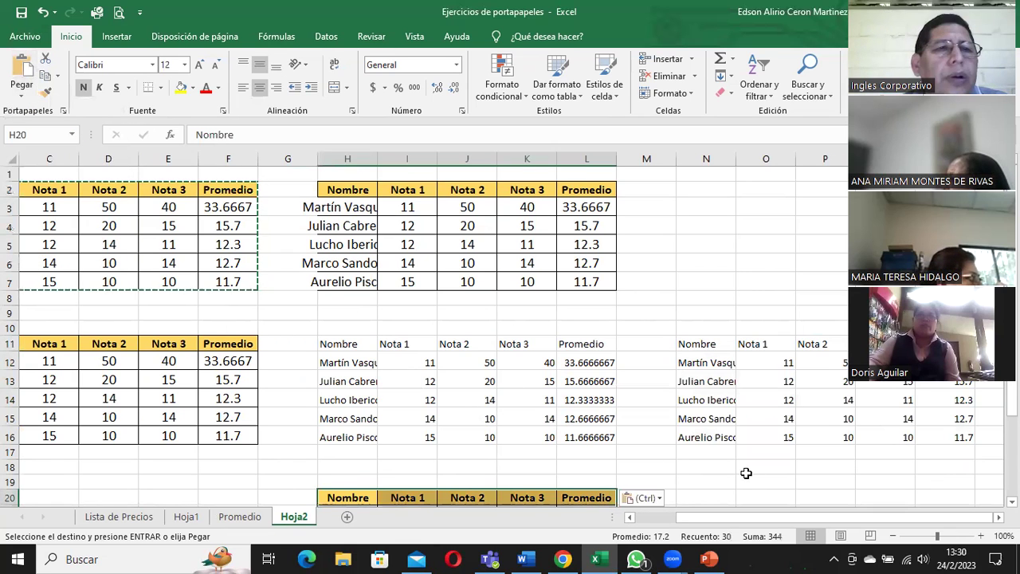
{"action": "scroll", "coordinate": [746, 473], "scroll_direction": "down", "scroll_amount": 2}
{"action": "left_click", "coordinate": [683, 390]}
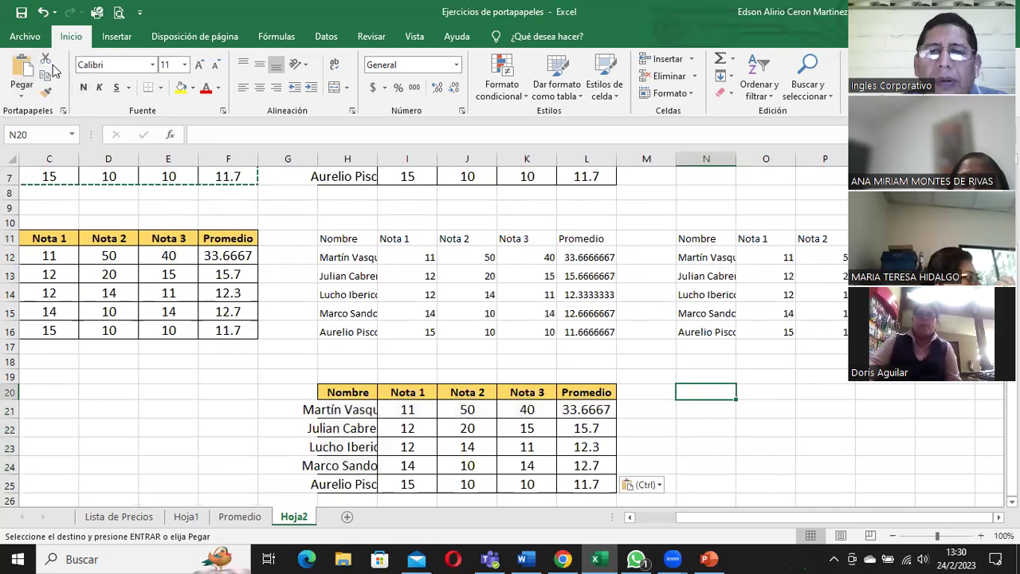
{"action": "left_click", "coordinate": [22, 97]}
{"action": "left_click", "coordinate": [16, 151]}
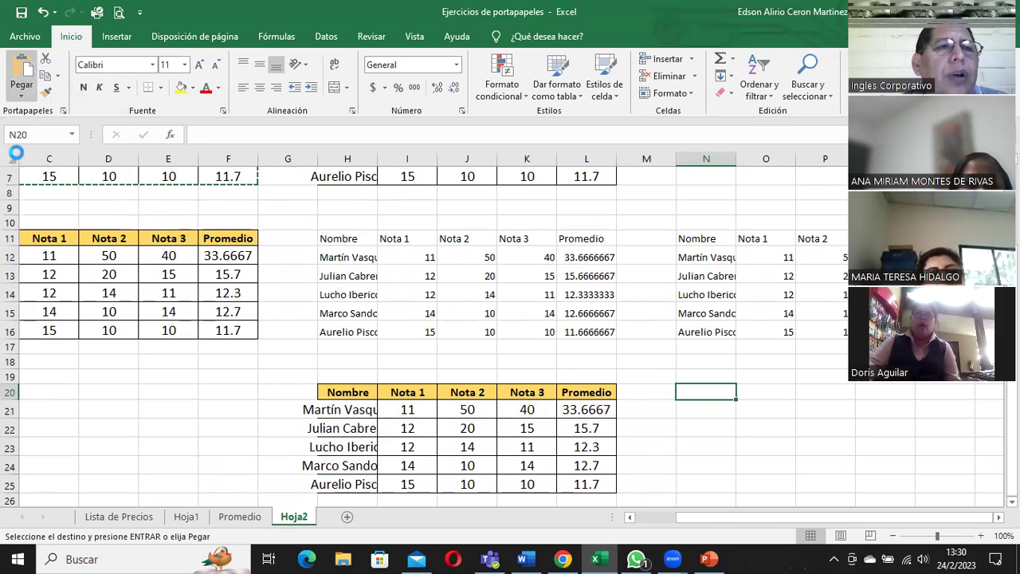
Scroll the sheet and select H28 as the next paste destination
{"action": "left_click_drag", "start_coordinate": [762, 526], "coordinate": [783, 523]}
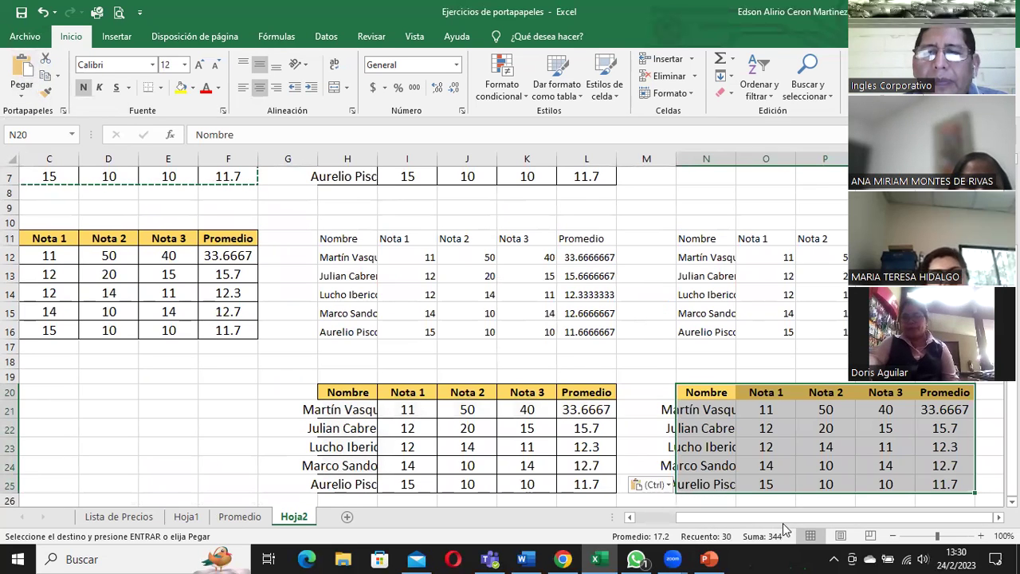
{"action": "scroll", "coordinate": [777, 389], "scroll_direction": "right", "scroll_amount": 5}
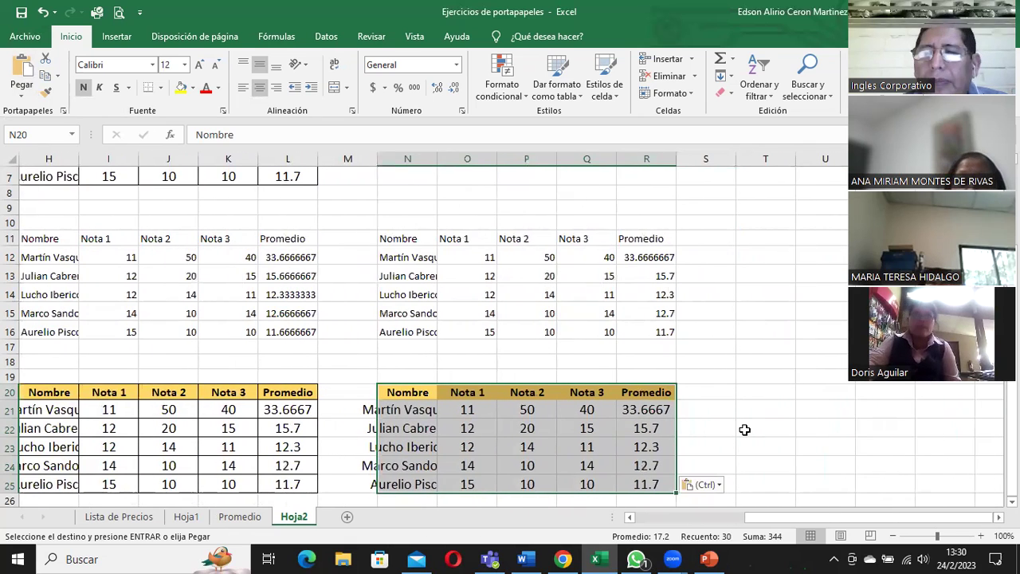
{"action": "scroll", "coordinate": [744, 428], "scroll_direction": "down", "scroll_amount": 3}
{"action": "left_click", "coordinate": [41, 375]}
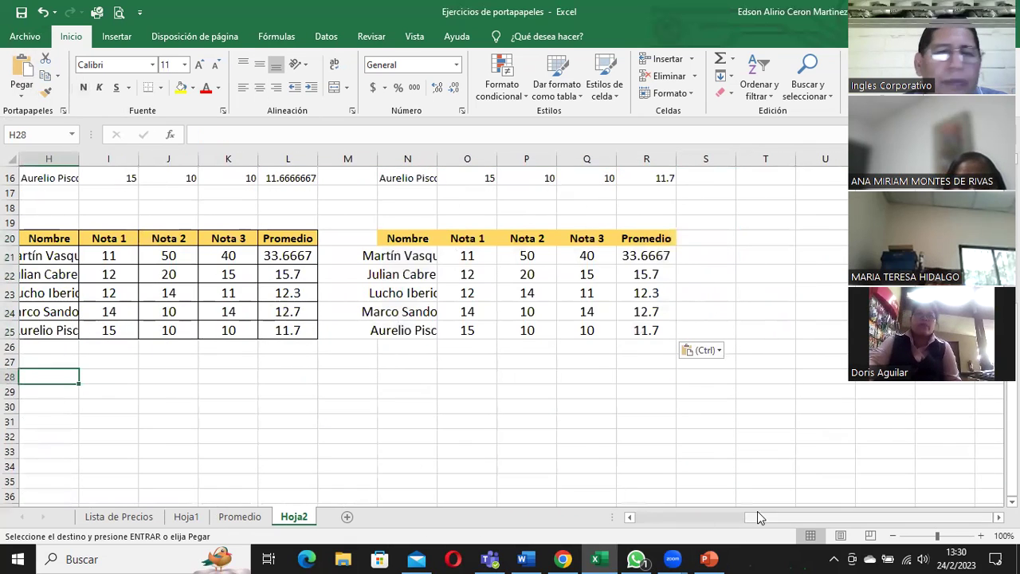
Paste the grade table transposed at H28
{"action": "left_click_drag", "start_coordinate": [759, 516], "coordinate": [682, 524]}
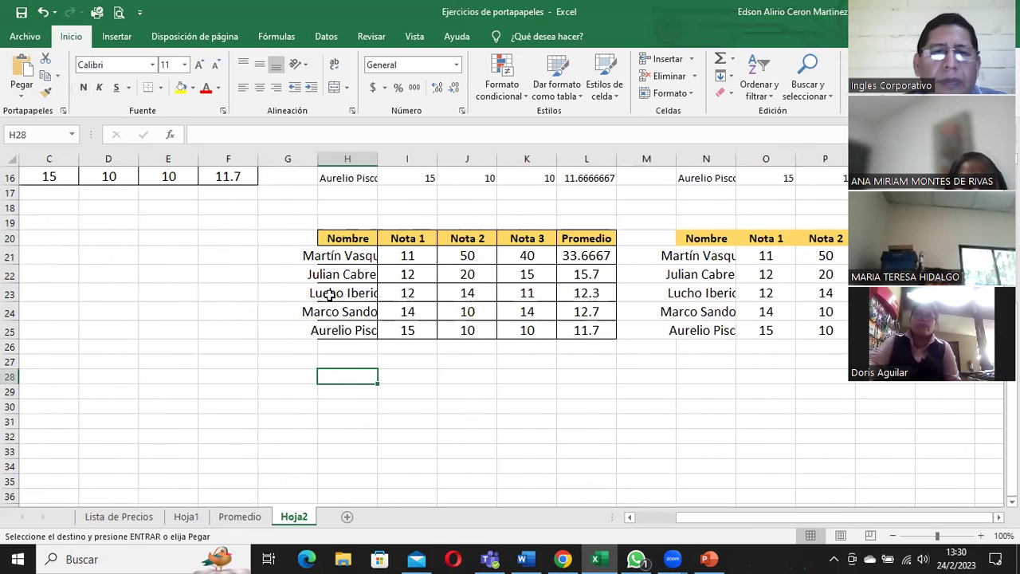
{"action": "left_click", "coordinate": [23, 97]}
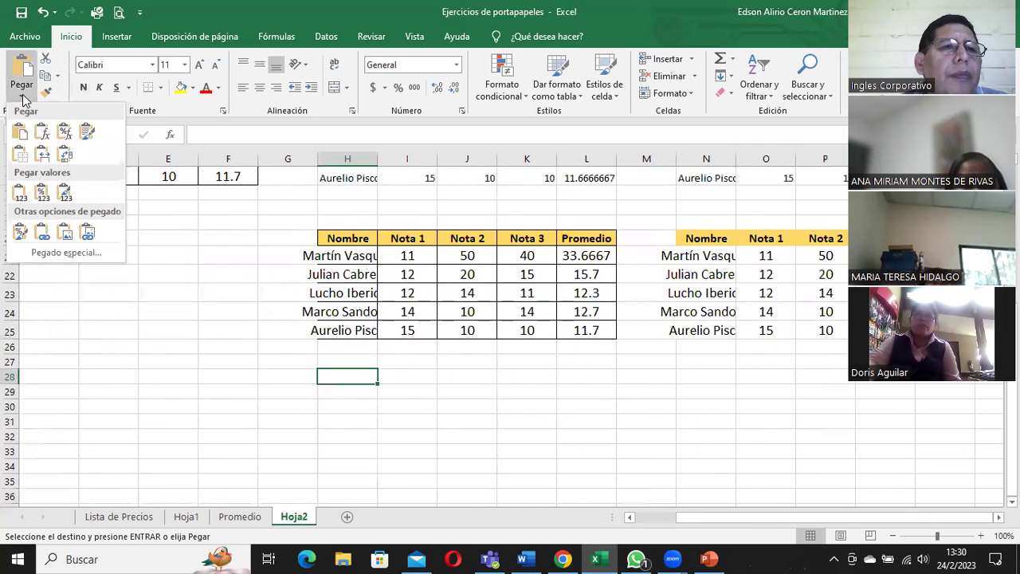
{"action": "left_click", "coordinate": [66, 154]}
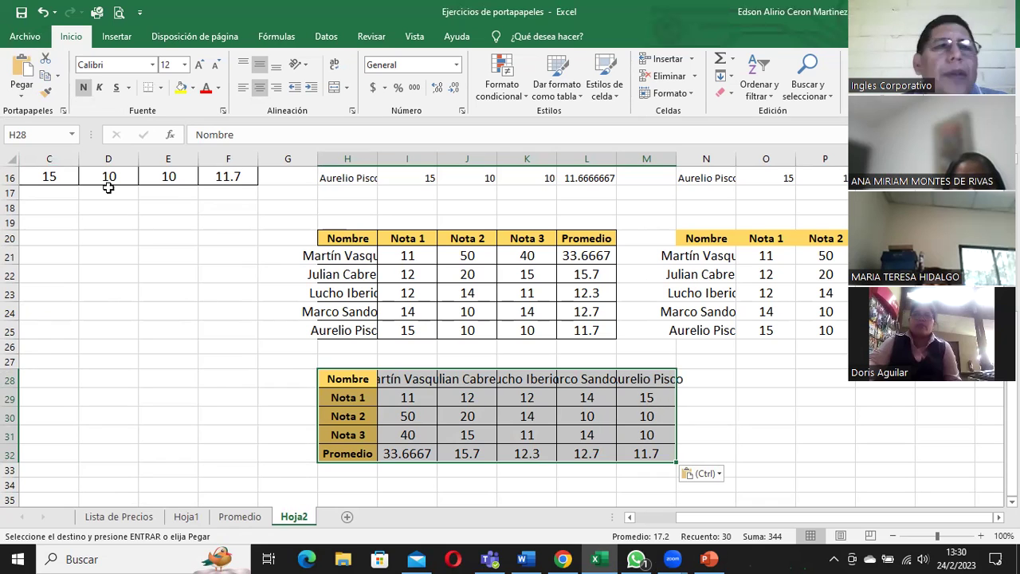
Empty the Portapapeles pane with Borrar todo and close it
{"action": "left_click", "coordinate": [63, 110]}
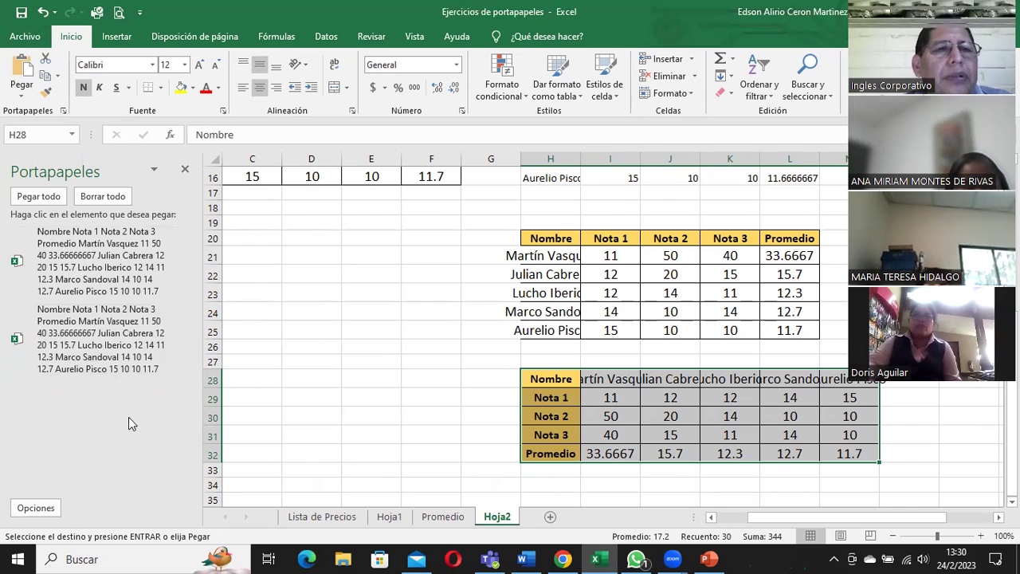
{"action": "left_click", "coordinate": [103, 196]}
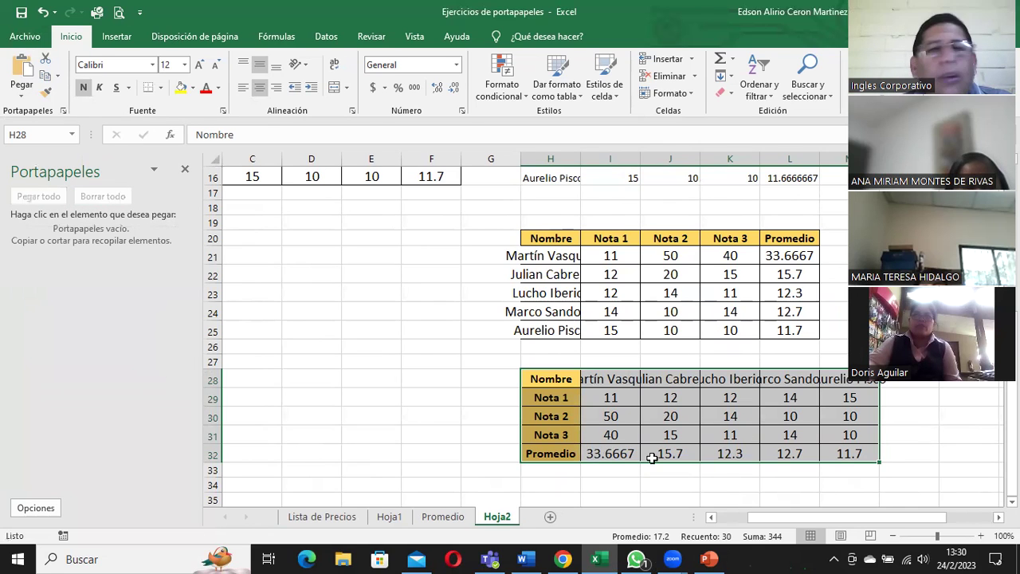
{"action": "scroll", "coordinate": [732, 446], "scroll_direction": "down", "scroll_amount": 1}
{"action": "left_click", "coordinate": [615, 440]}
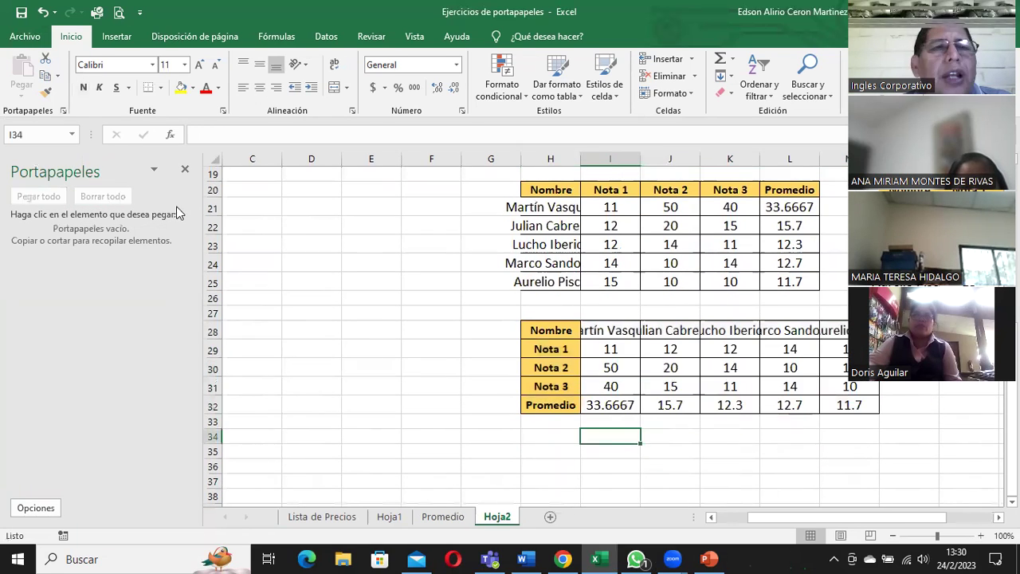
{"action": "left_click", "coordinate": [185, 169]}
{"action": "scroll", "coordinate": [472, 362], "scroll_direction": "up", "scroll_amount": 3}
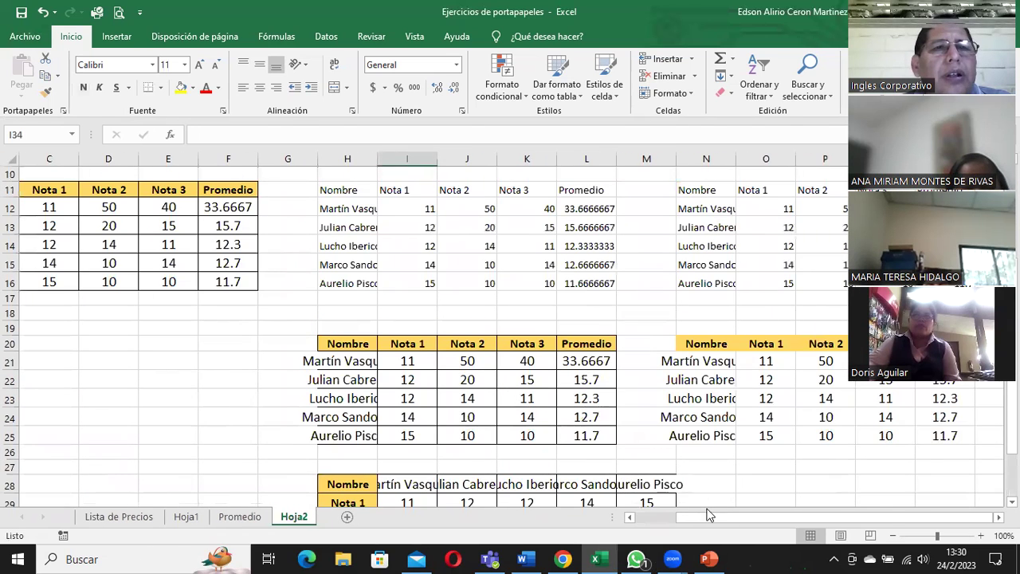
{"action": "left_click_drag", "start_coordinate": [655, 516], "coordinate": [638, 516]}
{"action": "scroll", "coordinate": [265, 424], "scroll_direction": "up", "scroll_amount": 3}
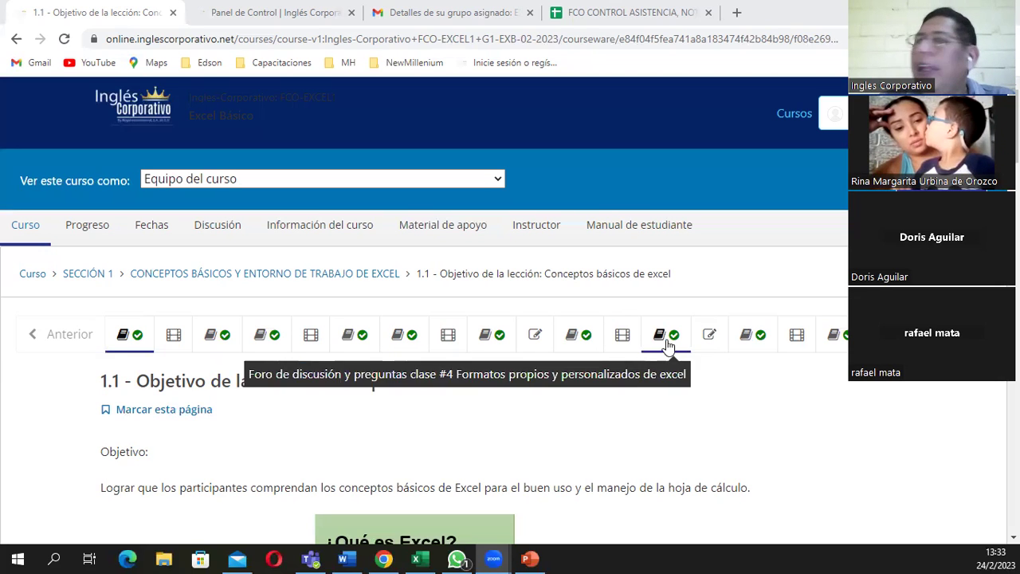
{"action": "scroll", "coordinate": [424, 318], "scroll_direction": "down", "scroll_amount": 1}
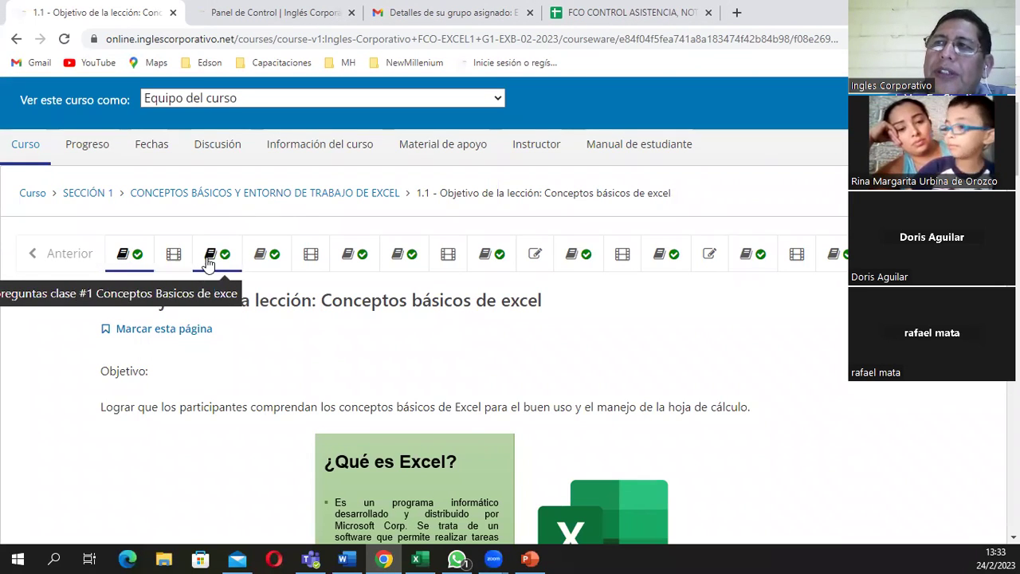
{"action": "left_click", "coordinate": [129, 262]}
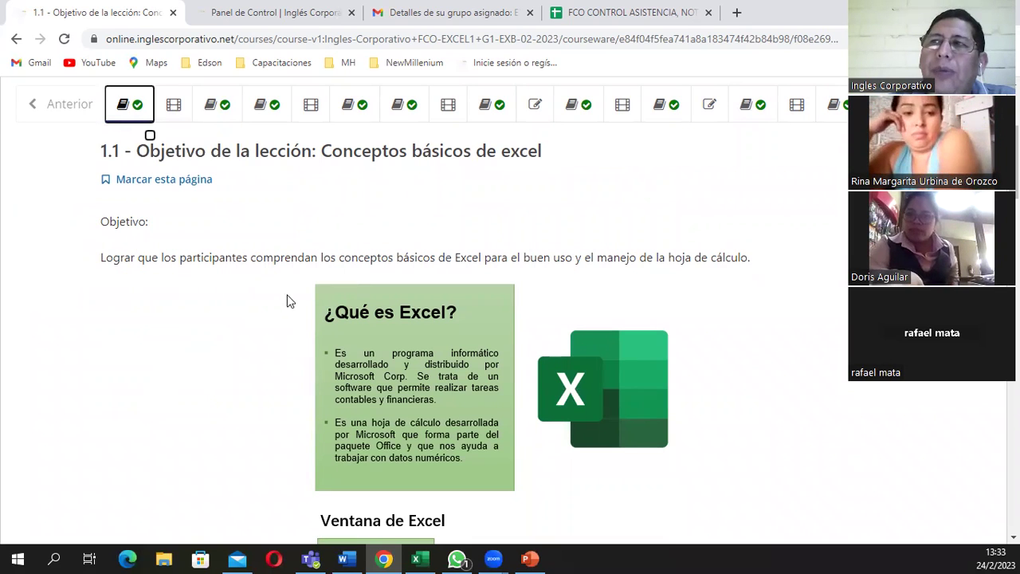
{"action": "left_click", "coordinate": [236, 215]}
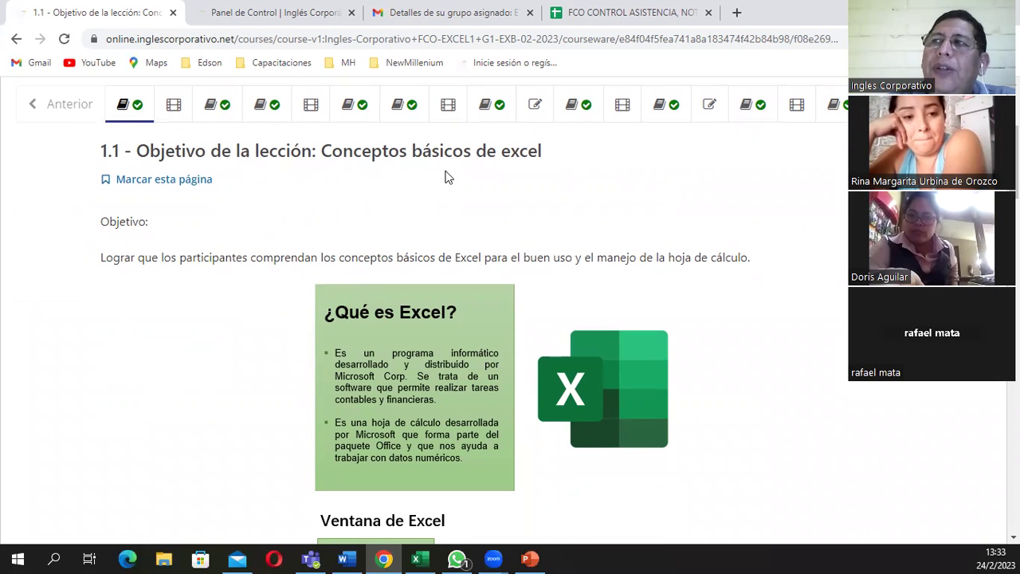
{"action": "scroll", "coordinate": [460, 177], "scroll_direction": "down", "scroll_amount": 3}
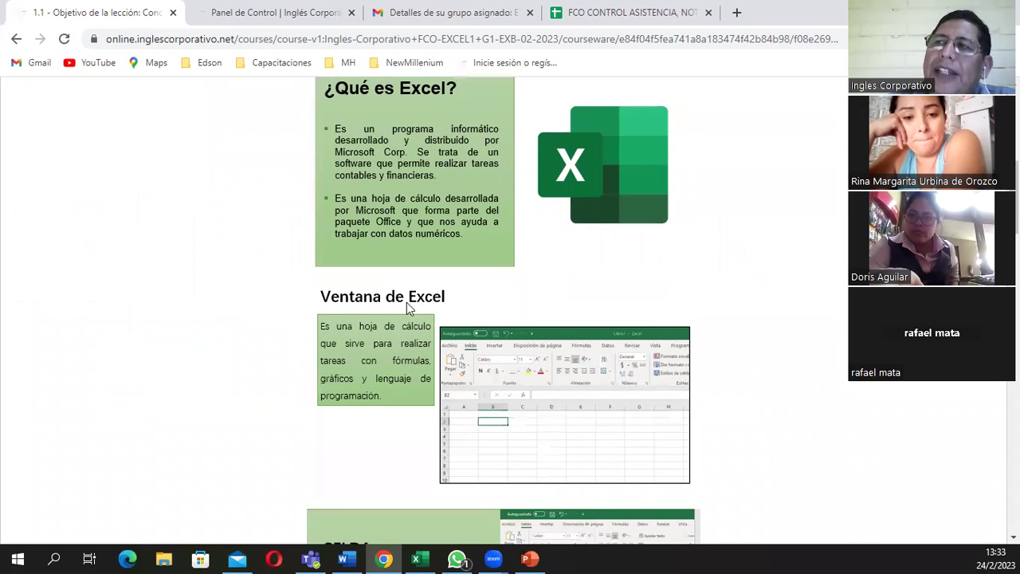
{"action": "scroll", "coordinate": [402, 315], "scroll_direction": "down", "scroll_amount": 3}
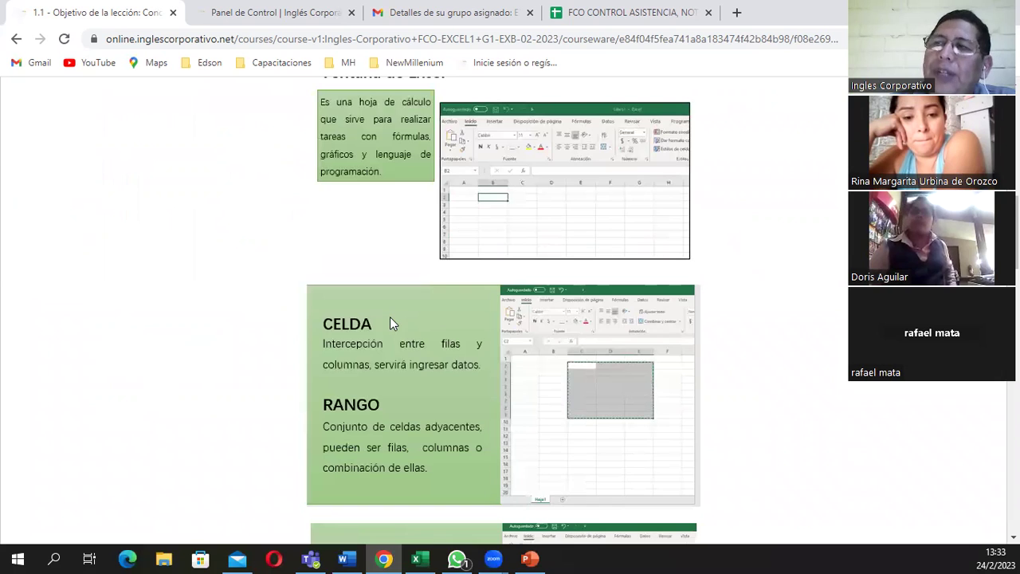
{"action": "scroll", "coordinate": [390, 318], "scroll_direction": "down", "scroll_amount": 2}
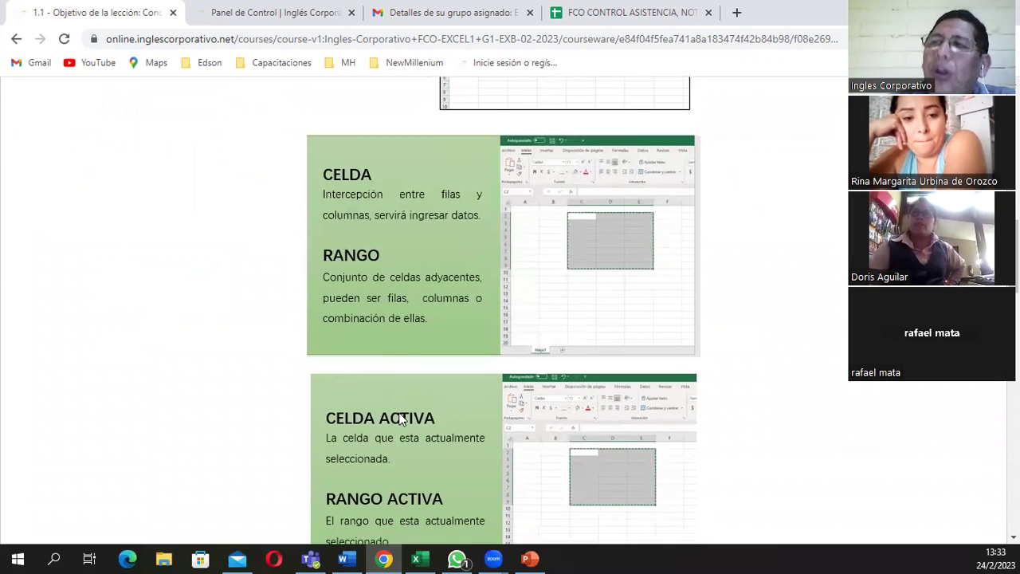
{"action": "scroll", "coordinate": [401, 418], "scroll_direction": "down", "scroll_amount": 1}
{"action": "scroll", "coordinate": [400, 406], "scroll_direction": "down", "scroll_amount": 1}
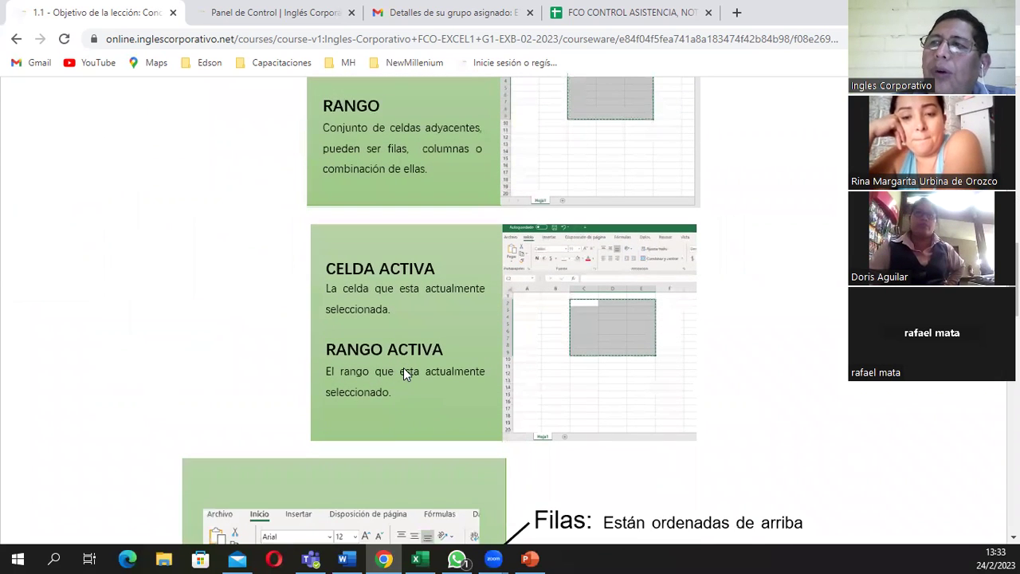
{"action": "scroll", "coordinate": [403, 369], "scroll_direction": "down", "scroll_amount": 1}
{"action": "scroll", "coordinate": [563, 421], "scroll_direction": "down", "scroll_amount": 1}
{"action": "scroll", "coordinate": [625, 346], "scroll_direction": "down", "scroll_amount": 3}
{"action": "scroll", "coordinate": [624, 346], "scroll_direction": "down", "scroll_amount": 4}
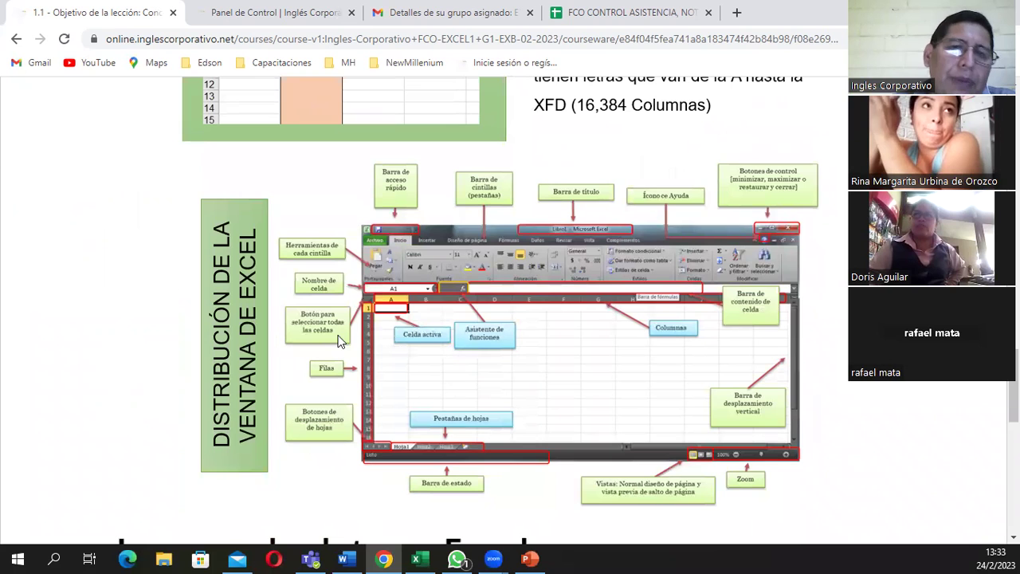
{"action": "scroll", "coordinate": [479, 339], "scroll_direction": "down", "scroll_amount": 2}
{"action": "scroll", "coordinate": [478, 338], "scroll_direction": "down", "scroll_amount": 1}
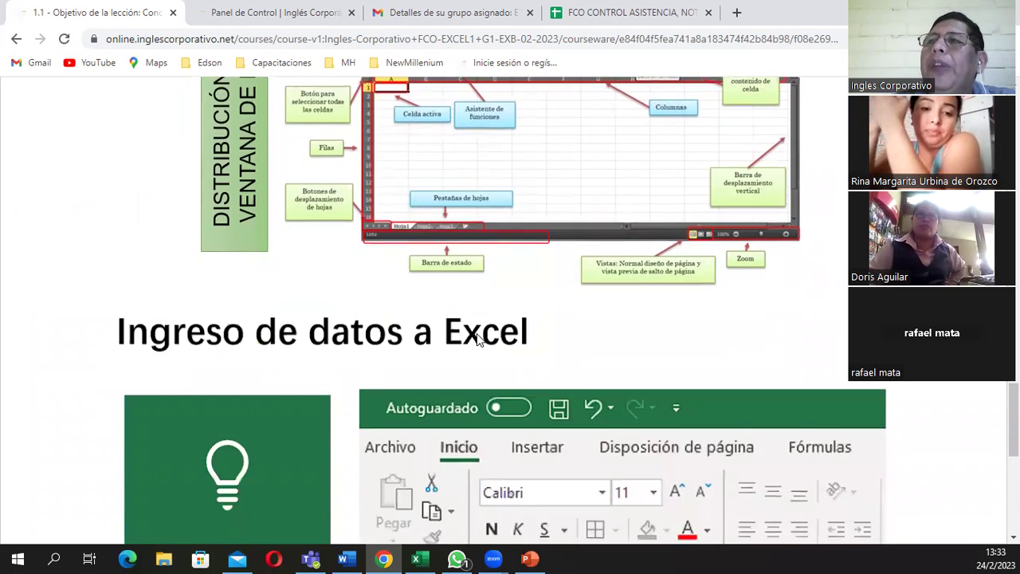
{"action": "scroll", "coordinate": [340, 298], "scroll_direction": "down", "scroll_amount": 1}
{"action": "scroll", "coordinate": [486, 275], "scroll_direction": "down", "scroll_amount": 3}
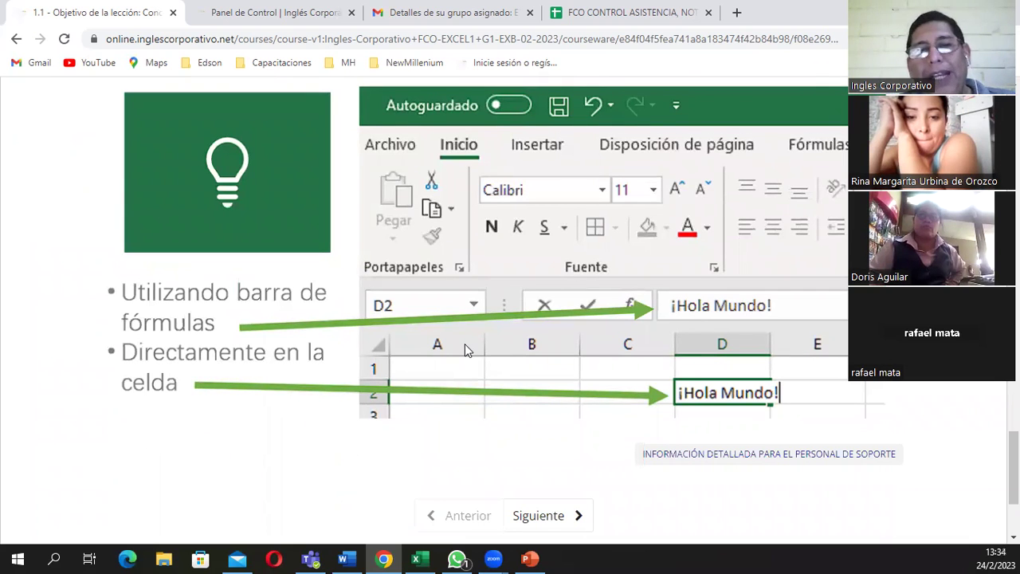
{"action": "scroll", "coordinate": [441, 332], "scroll_direction": "up", "scroll_amount": 15}
{"action": "scroll", "coordinate": [443, 319], "scroll_direction": "up", "scroll_amount": 15}
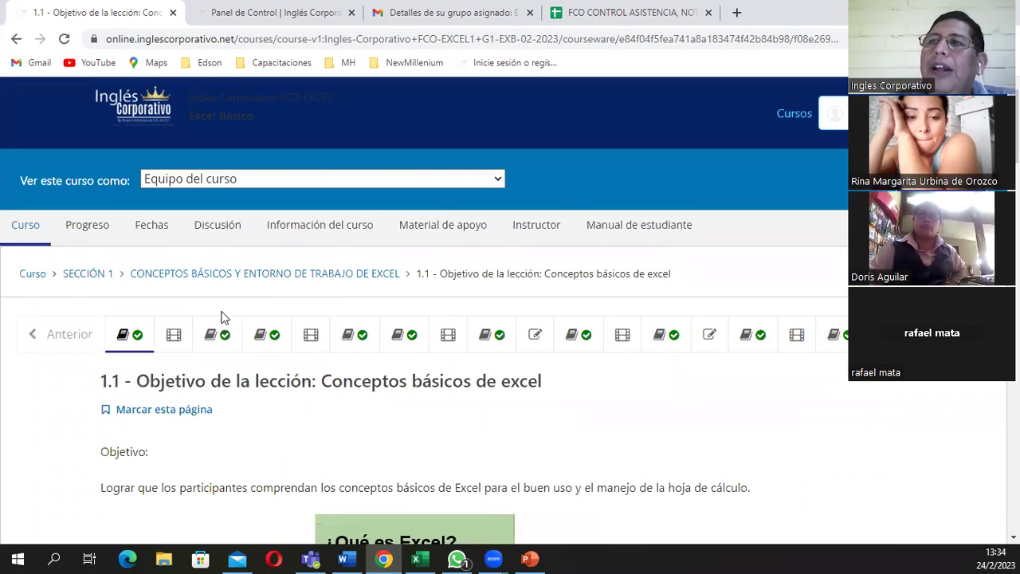
Scroll through the Videoconferencia #1 video unit, then move on to the 'Foro de discusión y preguntas clase #1' unit
{"action": "left_click", "coordinate": [173, 335]}
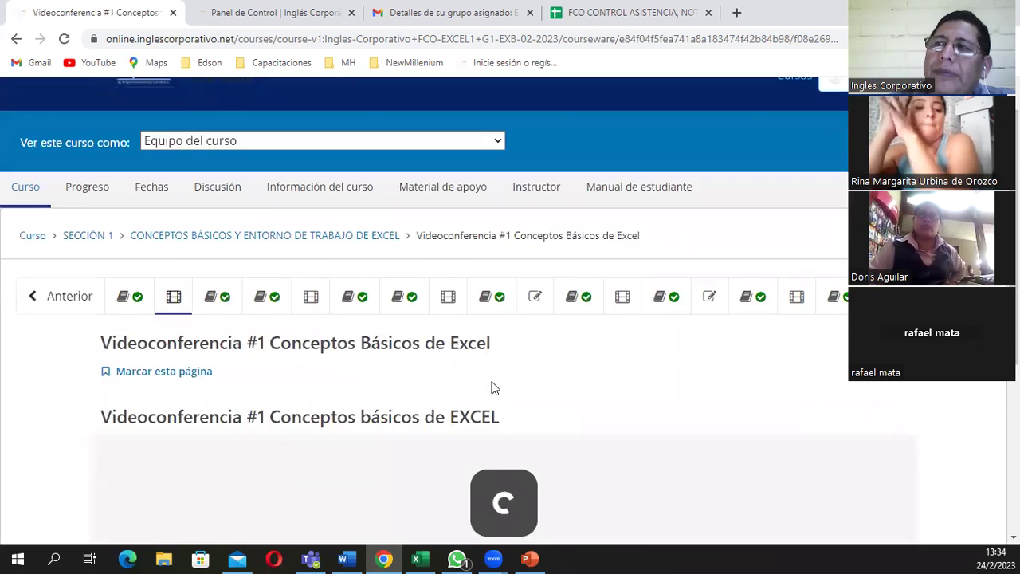
{"action": "scroll", "coordinate": [471, 351], "scroll_direction": "down", "scroll_amount": 1}
{"action": "scroll", "coordinate": [468, 341], "scroll_direction": "down", "scroll_amount": 2}
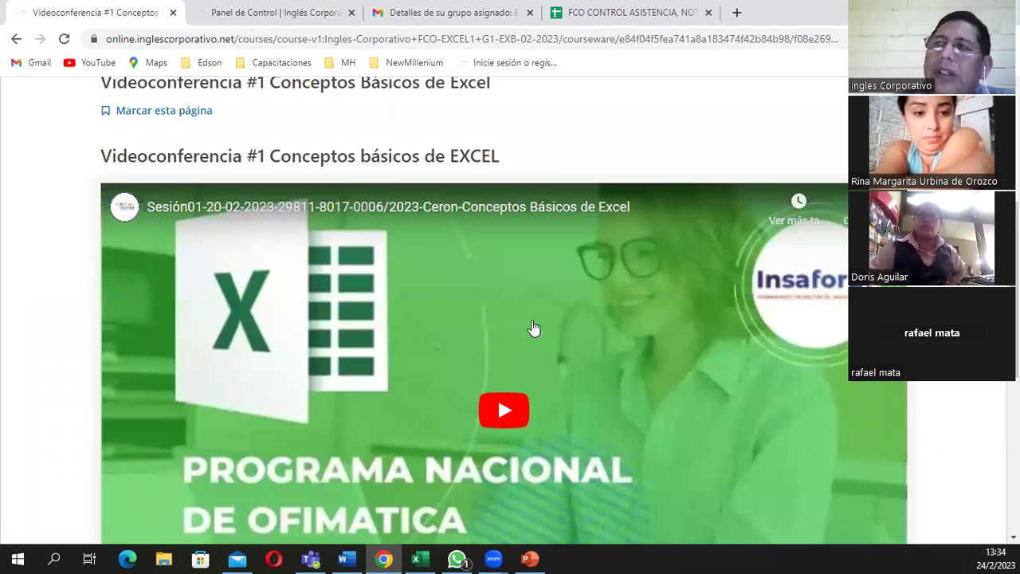
{"action": "scroll", "coordinate": [533, 329], "scroll_direction": "down", "scroll_amount": 3}
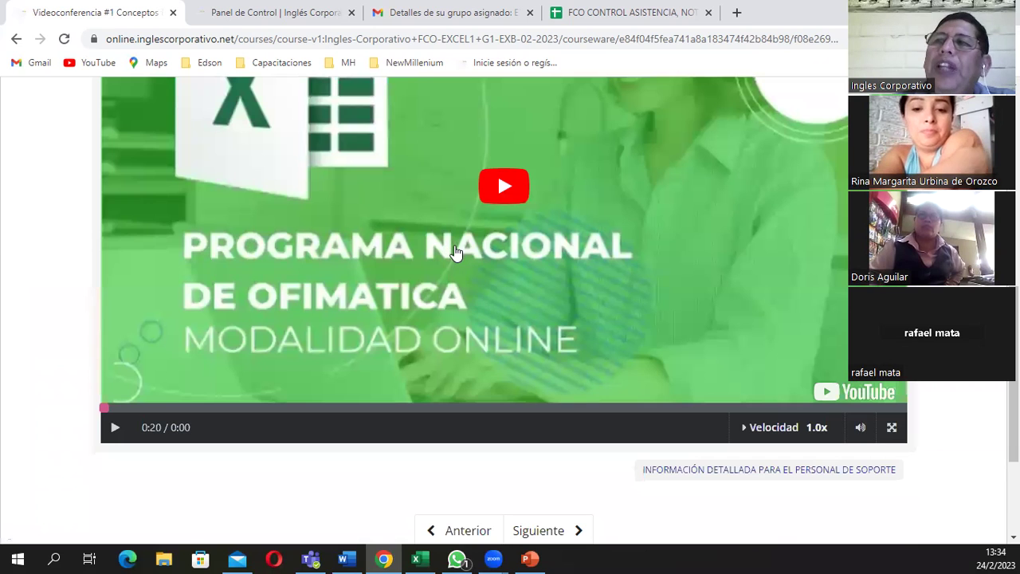
{"action": "scroll", "coordinate": [455, 253], "scroll_direction": "up", "scroll_amount": 5}
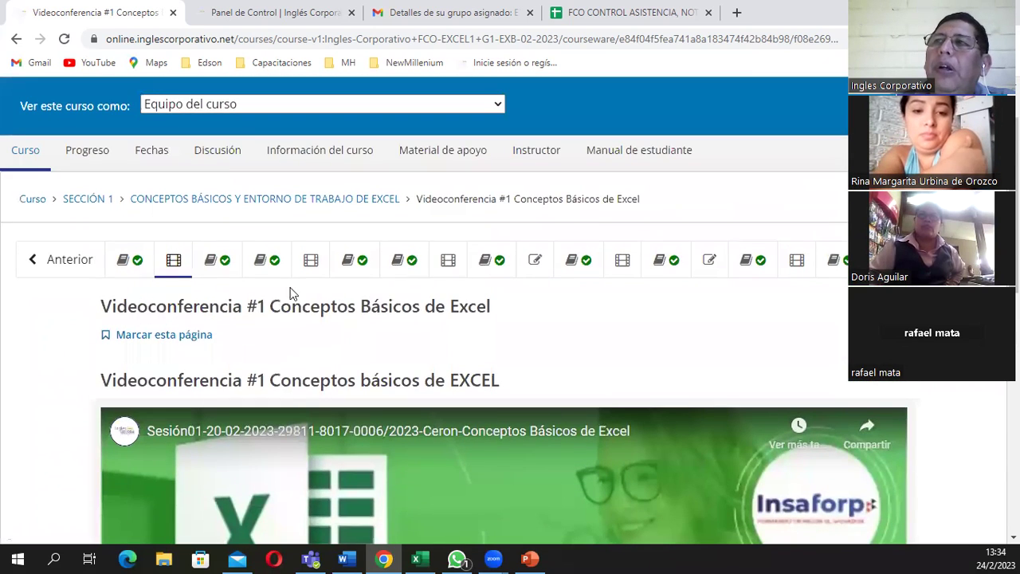
{"action": "left_click", "coordinate": [214, 266]}
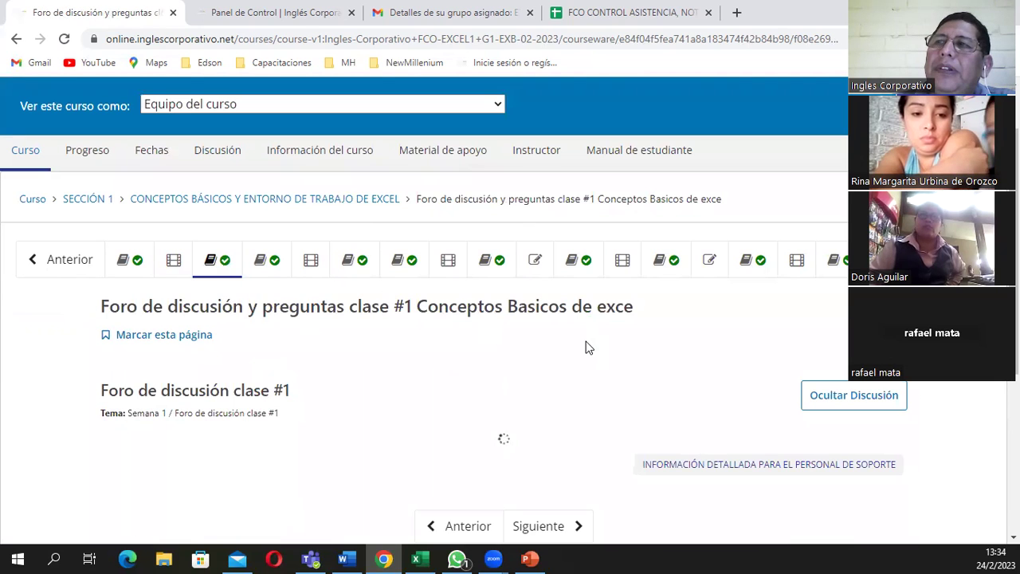
{"action": "scroll", "coordinate": [586, 347], "scroll_direction": "down", "scroll_amount": 1}
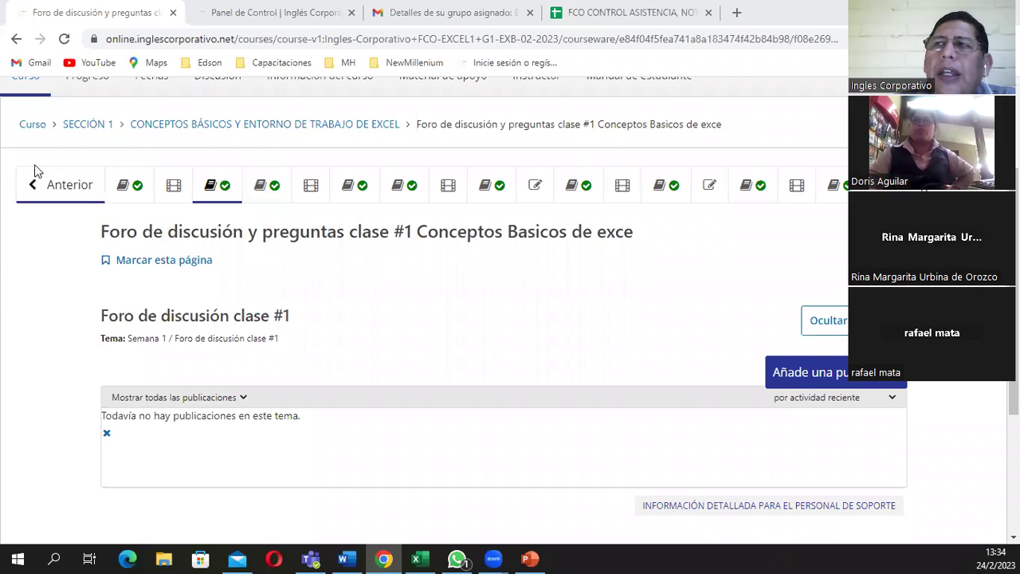
Return to lesson 1.1 and copy the ¡Hola Mundo! data-entry slide image
{"action": "left_click", "coordinate": [211, 192]}
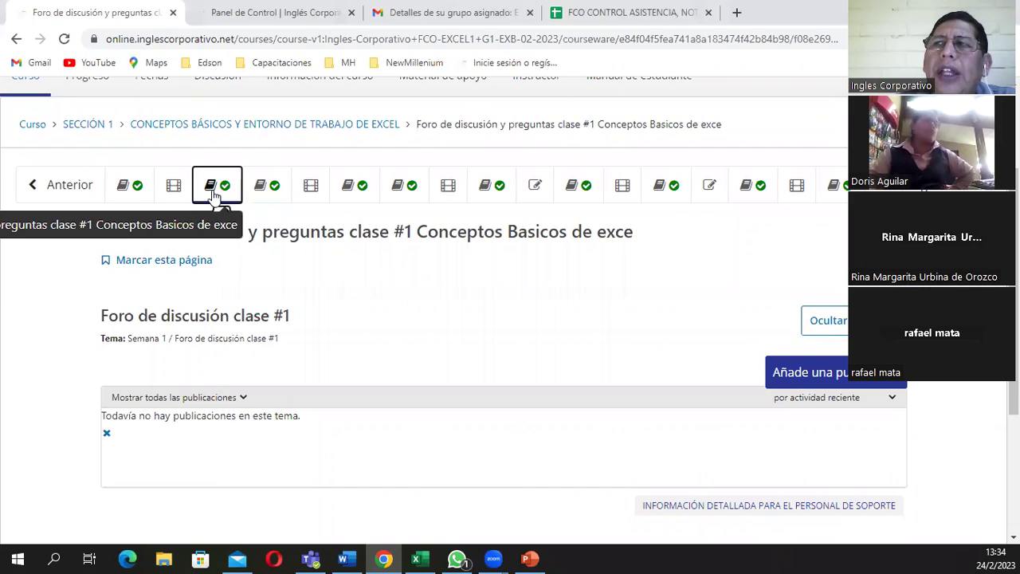
{"action": "left_click", "coordinate": [150, 194]}
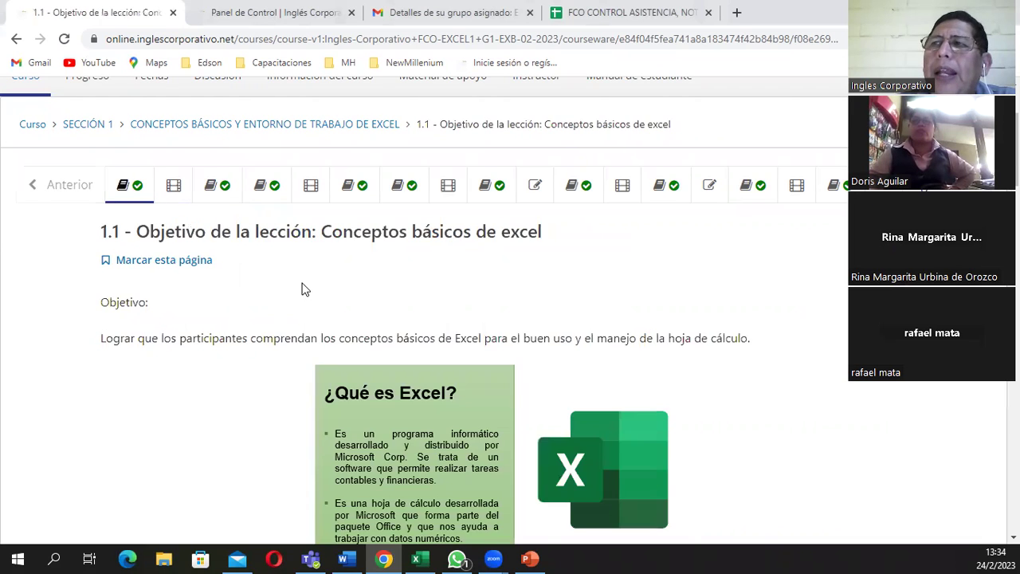
{"action": "scroll", "coordinate": [267, 245], "scroll_direction": "down", "scroll_amount": 1}
{"action": "mouse_move", "coordinate": [108, 152]}
{"action": "left_mouse_down"}
{"action": "mouse_move", "coordinate": [512, 480]}
{"action": "mouse_move", "coordinate": [680, 469]}
{"action": "mouse_move", "coordinate": [703, 454]}
{"action": "left_mouse_up"}
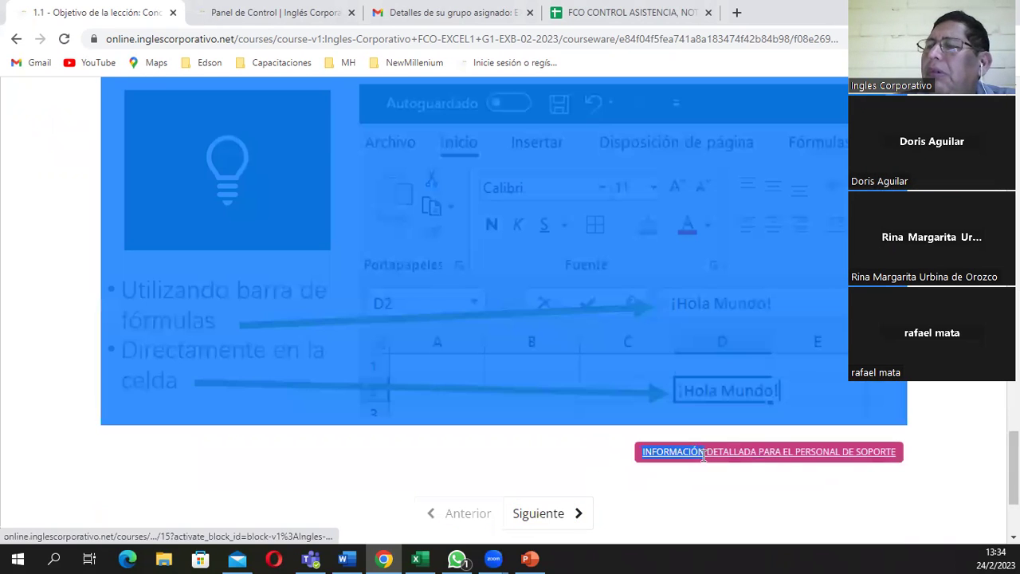
{"action": "left_click", "coordinate": [704, 432]}
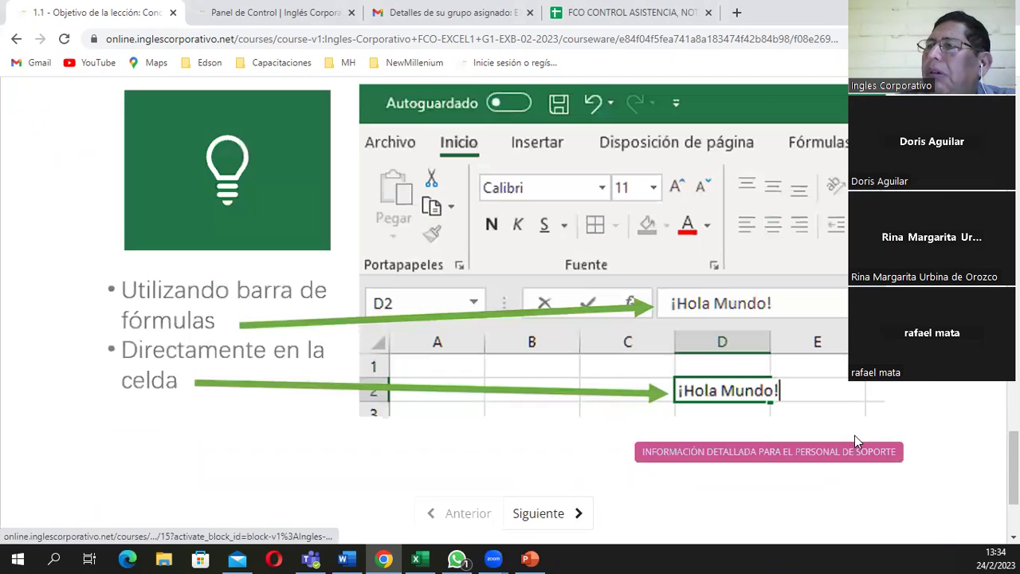
{"action": "left_click_drag", "start_coordinate": [913, 433], "coordinate": [914, 424]}
{"action": "right_click", "coordinate": [903, 415]}
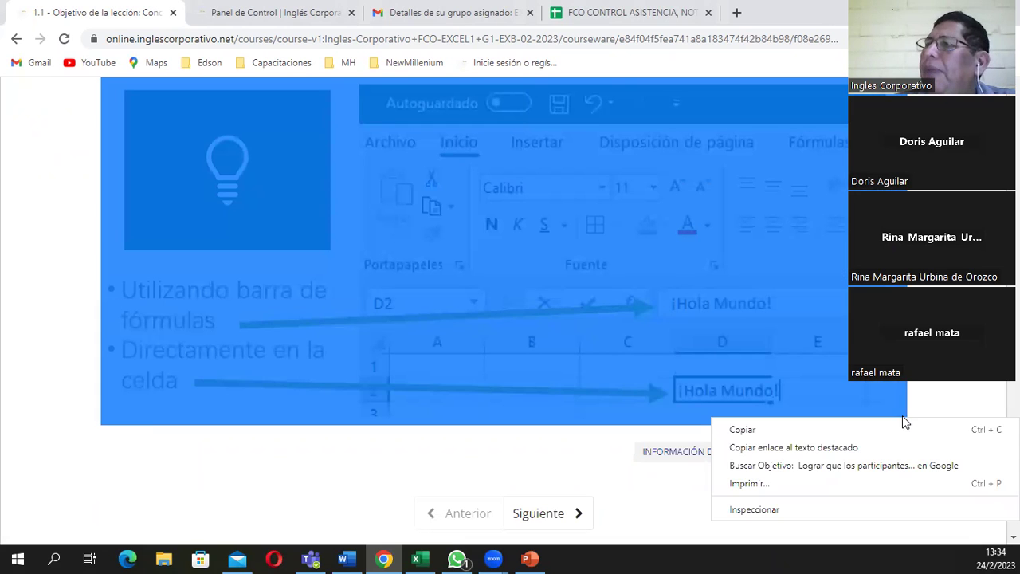
{"action": "left_click", "coordinate": [823, 430]}
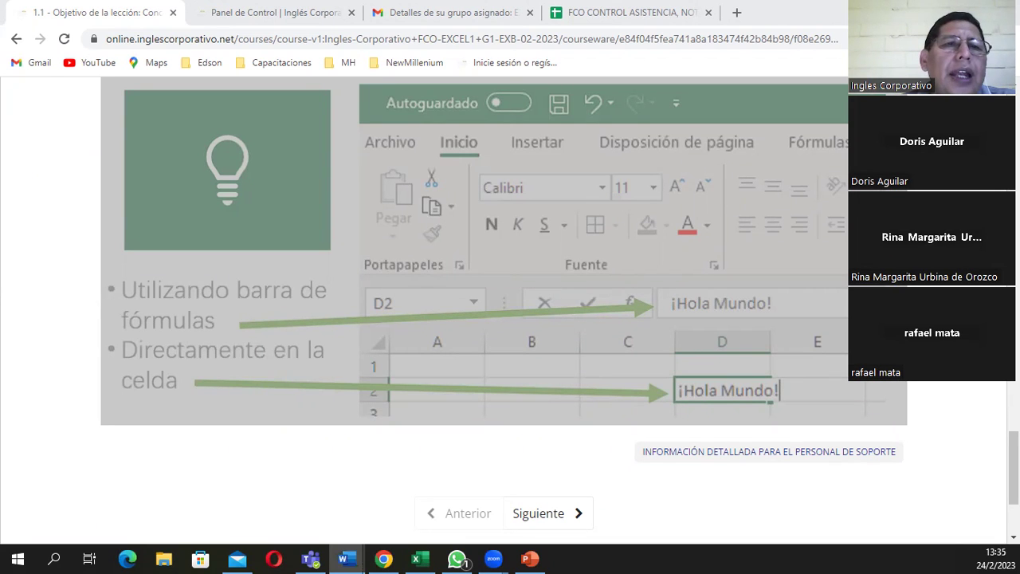
Maximize the blank Word document and paste the copied 'Ingreso de datos a Excel' slide image
{"action": "left_click", "coordinate": [344, 559]}
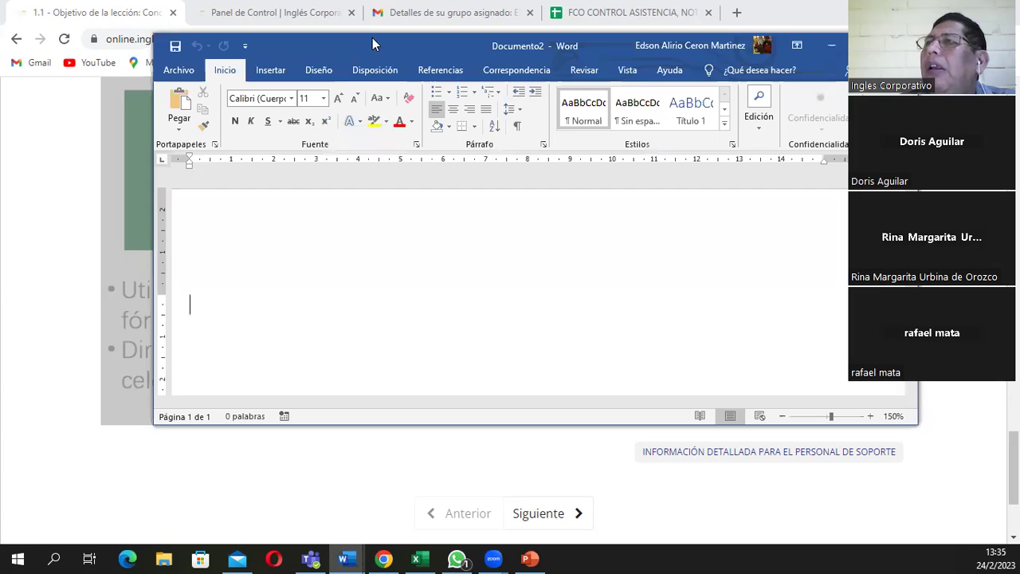
{"action": "double_click", "coordinate": [372, 37]}
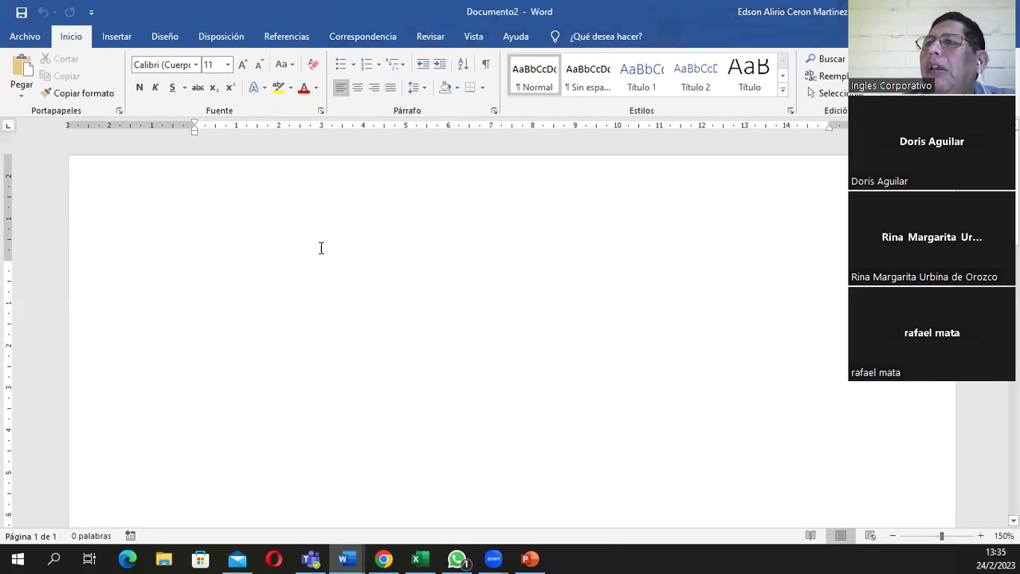
{"action": "right_click", "coordinate": [310, 267]}
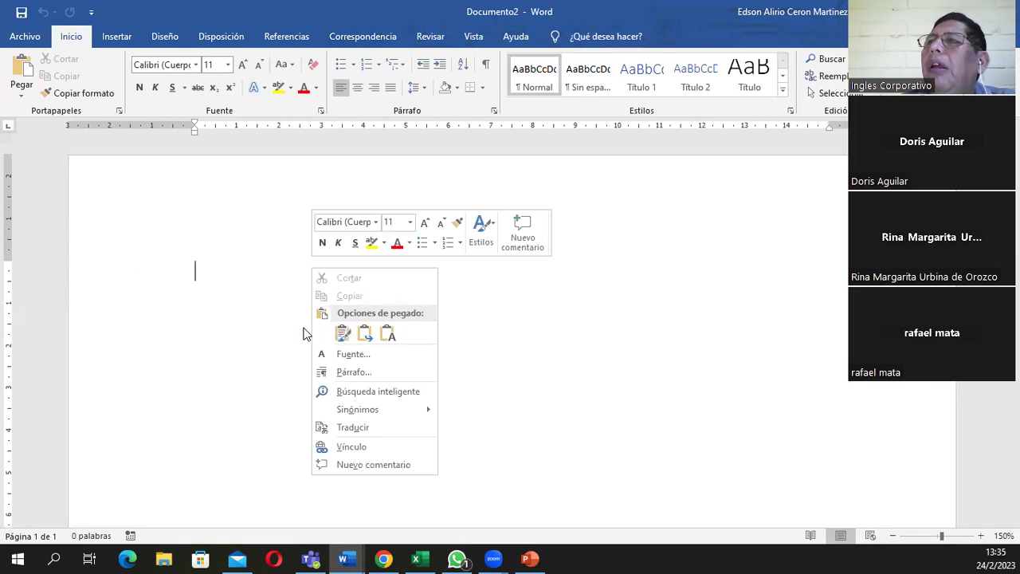
{"action": "left_click", "coordinate": [339, 329]}
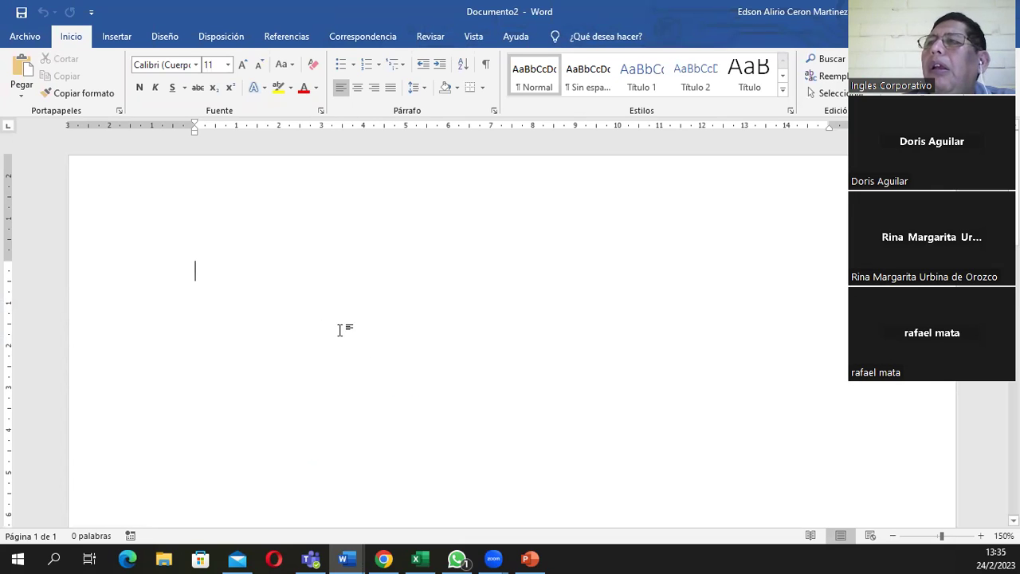
{"action": "left_click", "coordinate": [21, 88]}
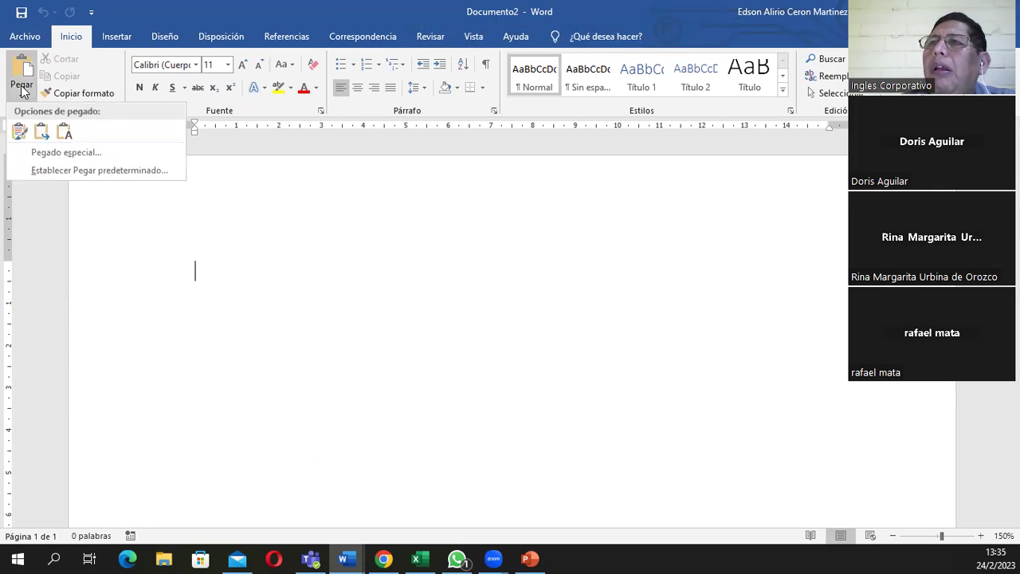
{"action": "left_click", "coordinate": [21, 130]}
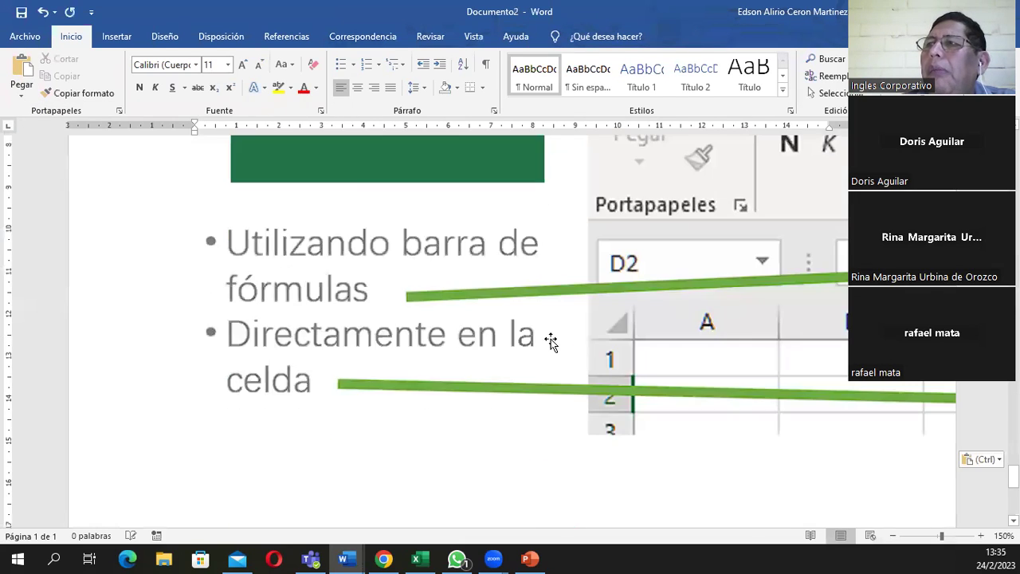
Shrink the pasted slide image from its top-left corner, then return to the browser's course page
{"action": "left_click", "coordinate": [455, 313]}
{"action": "scroll", "coordinate": [455, 314], "scroll_direction": "up", "scroll_amount": 3}
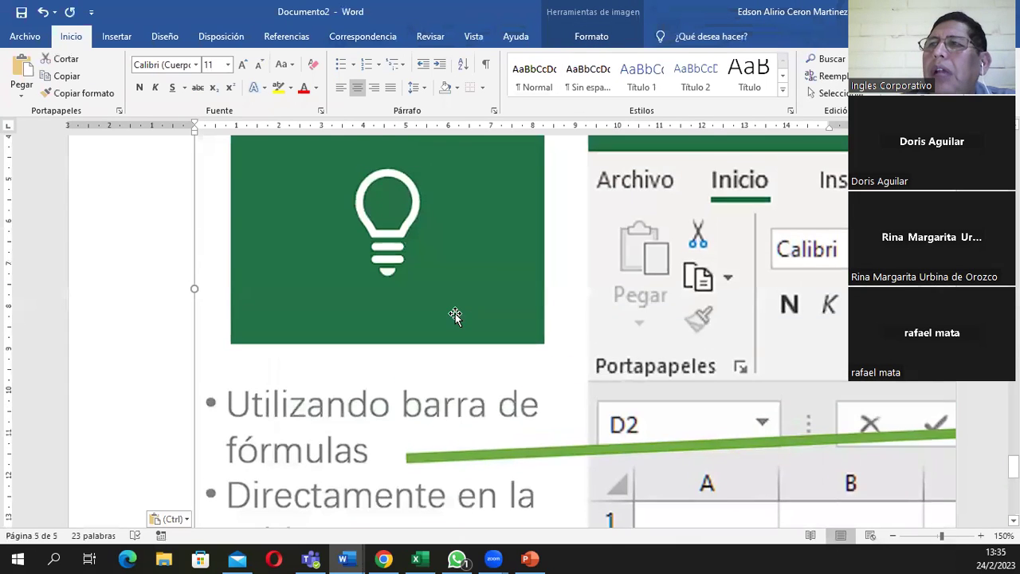
{"action": "scroll", "coordinate": [455, 314], "scroll_direction": "up", "scroll_amount": 2}
{"action": "scroll", "coordinate": [455, 313], "scroll_direction": "up", "scroll_amount": 3}
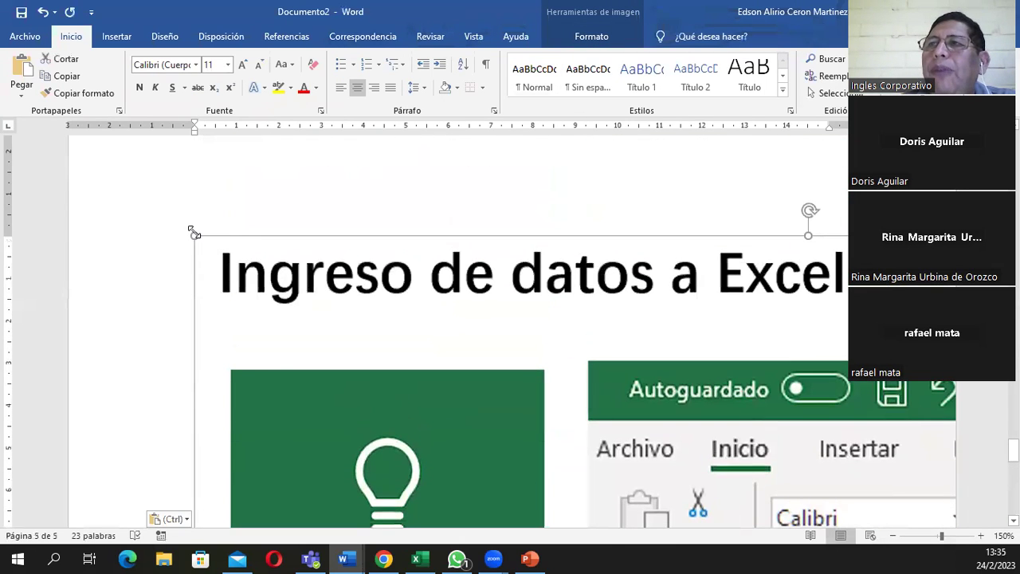
{"action": "left_click_drag", "start_coordinate": [194, 232], "coordinate": [496, 401]}
{"action": "scroll", "coordinate": [556, 388], "scroll_direction": "down", "scroll_amount": 2}
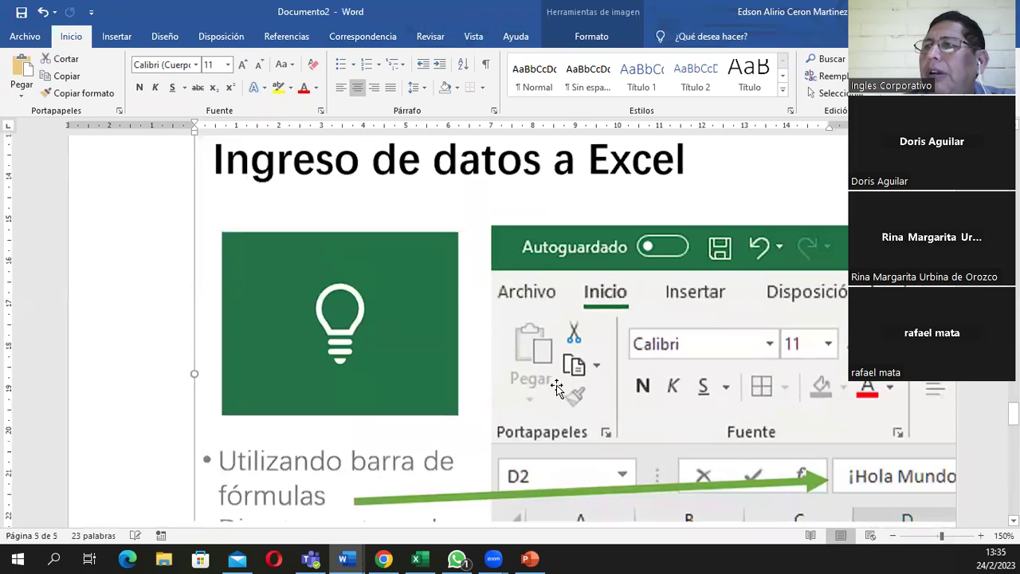
{"action": "scroll", "coordinate": [557, 388], "scroll_direction": "up", "scroll_amount": 1}
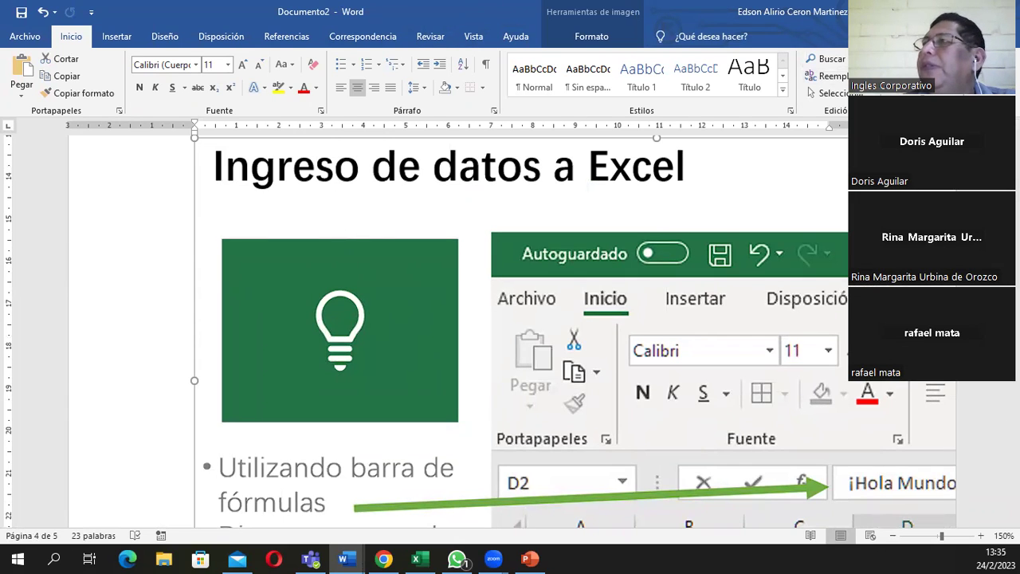
{"action": "key", "text": "alt+Tab"}
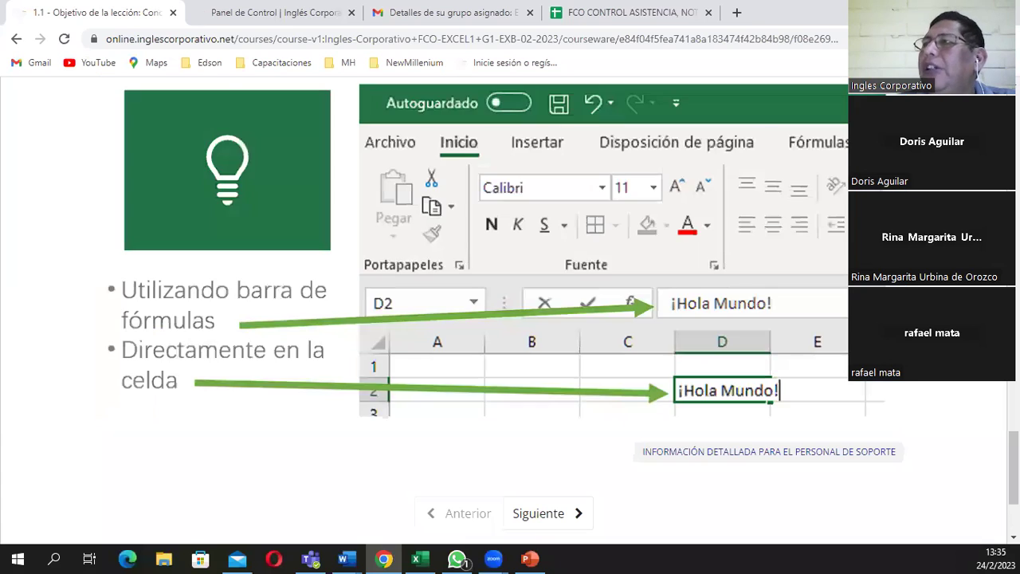
Scroll to the top of lesson 1.1 and move between the class #1 forum and lesson 1.2
{"action": "scroll", "coordinate": [510, 311], "scroll_direction": "up", "scroll_amount": 4}
{"action": "scroll", "coordinate": [510, 311], "scroll_direction": "up", "scroll_amount": 3}
{"action": "scroll", "coordinate": [510, 311], "scroll_direction": "up", "scroll_amount": 1}
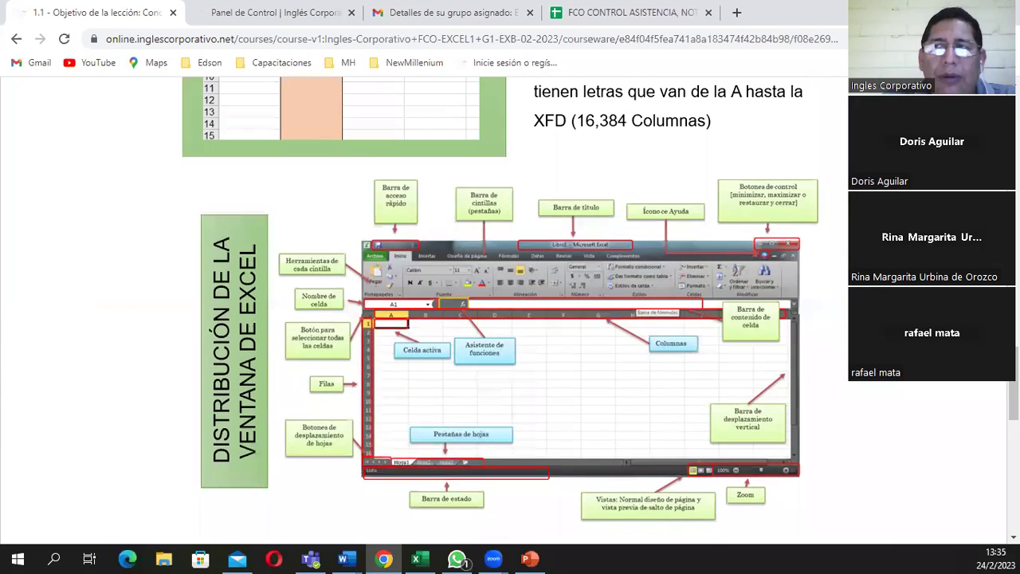
{"action": "scroll", "coordinate": [510, 310], "scroll_direction": "up", "scroll_amount": 2}
{"action": "scroll", "coordinate": [157, 148], "scroll_direction": "up", "scroll_amount": 2}
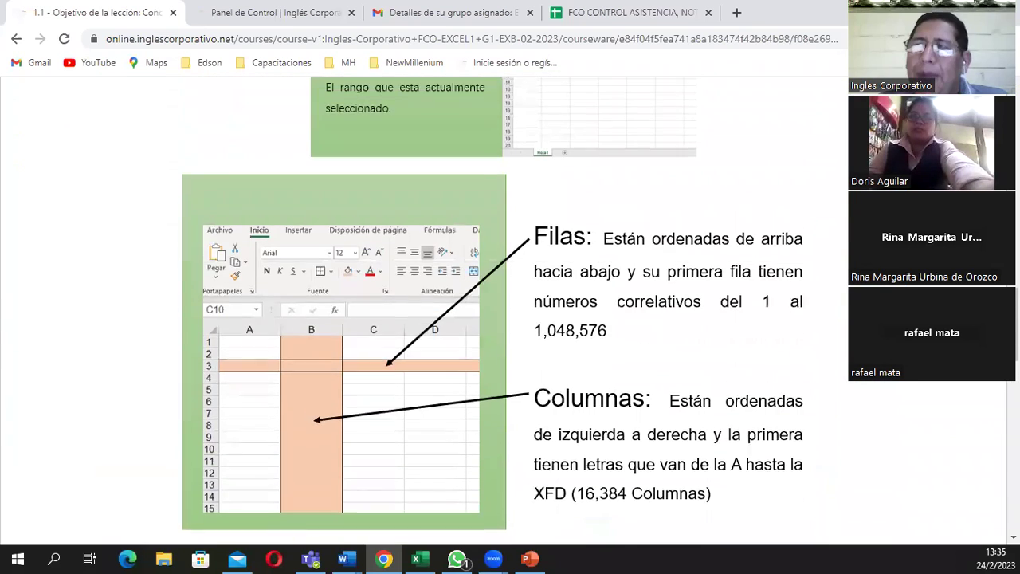
{"action": "scroll", "coordinate": [157, 148], "scroll_direction": "up", "scroll_amount": 2}
{"action": "scroll", "coordinate": [157, 149], "scroll_direction": "up", "scroll_amount": 2}
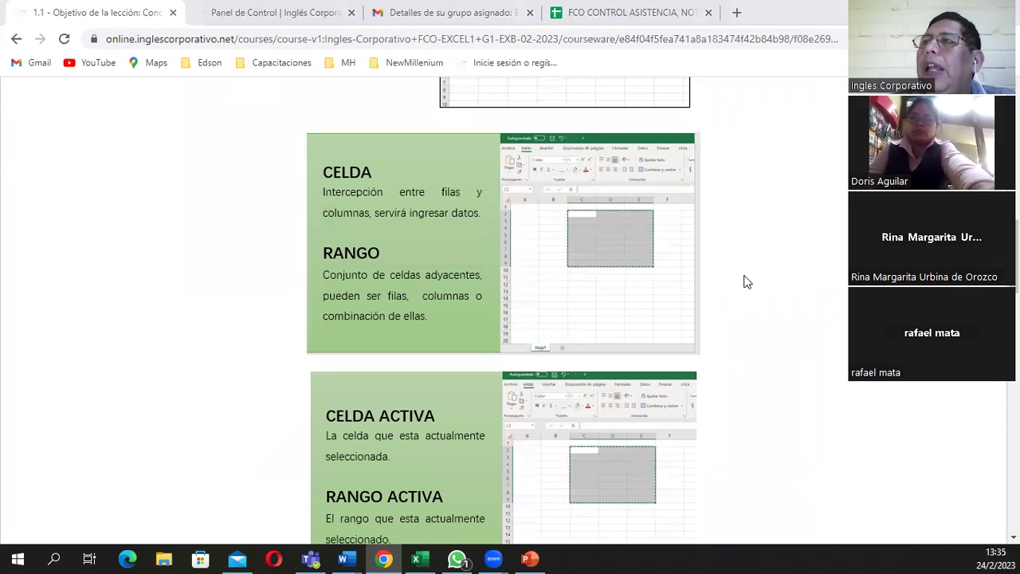
{"action": "scroll", "coordinate": [663, 296], "scroll_direction": "up", "scroll_amount": 5}
{"action": "scroll", "coordinate": [679, 271], "scroll_direction": "up", "scroll_amount": 5}
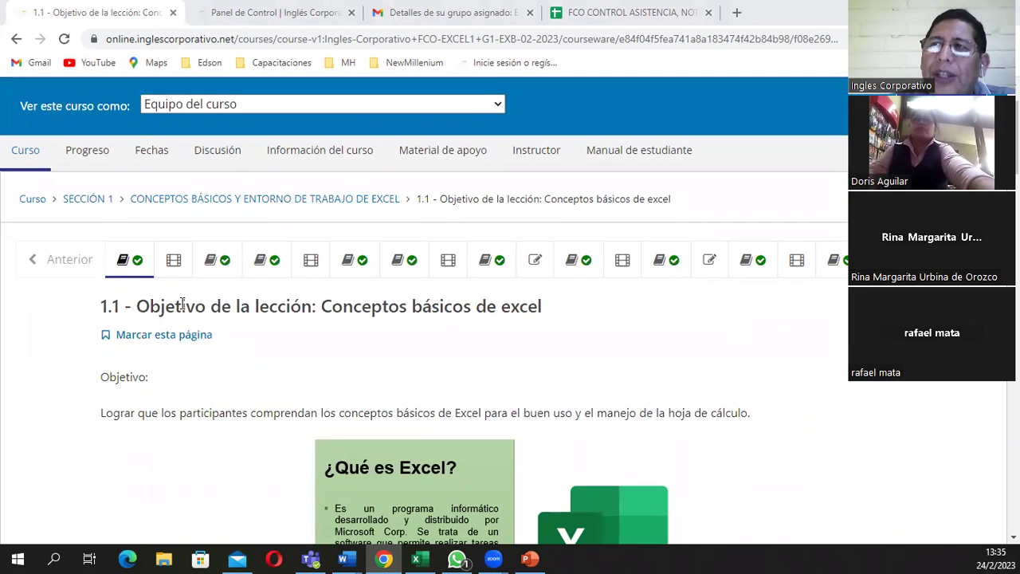
{"action": "left_click", "coordinate": [217, 260]}
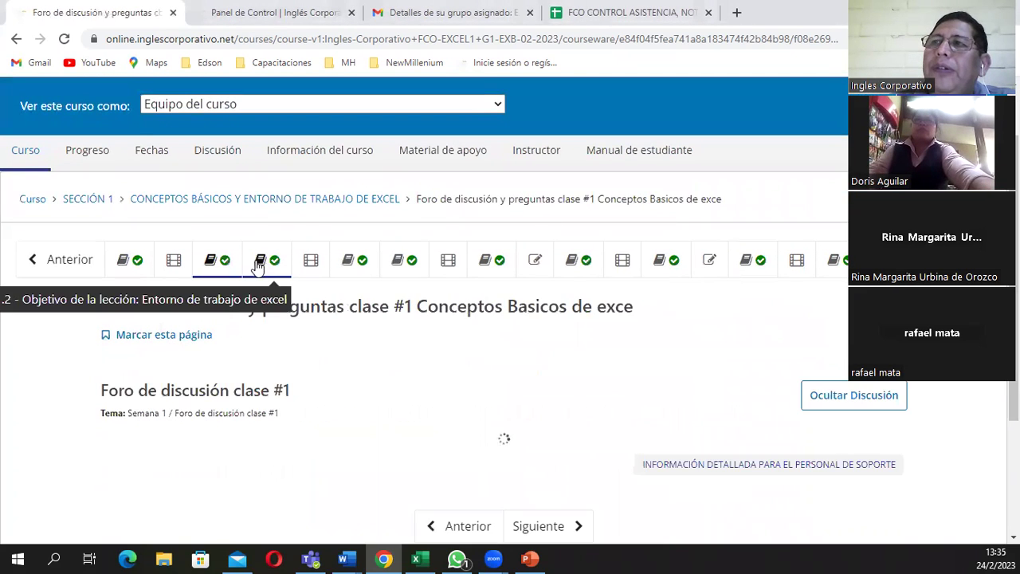
{"action": "left_click", "coordinate": [263, 263]}
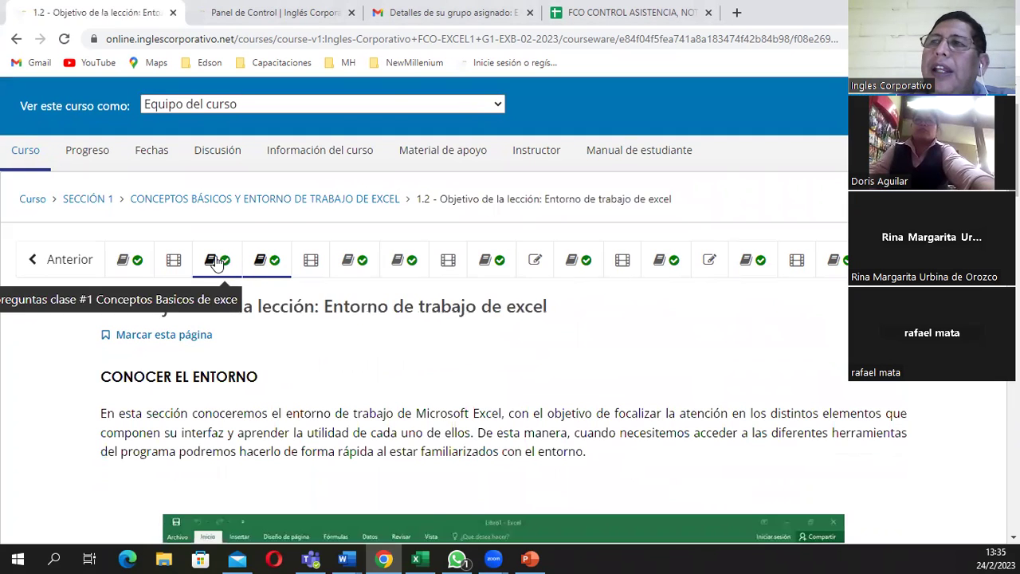
{"action": "left_click", "coordinate": [217, 262]}
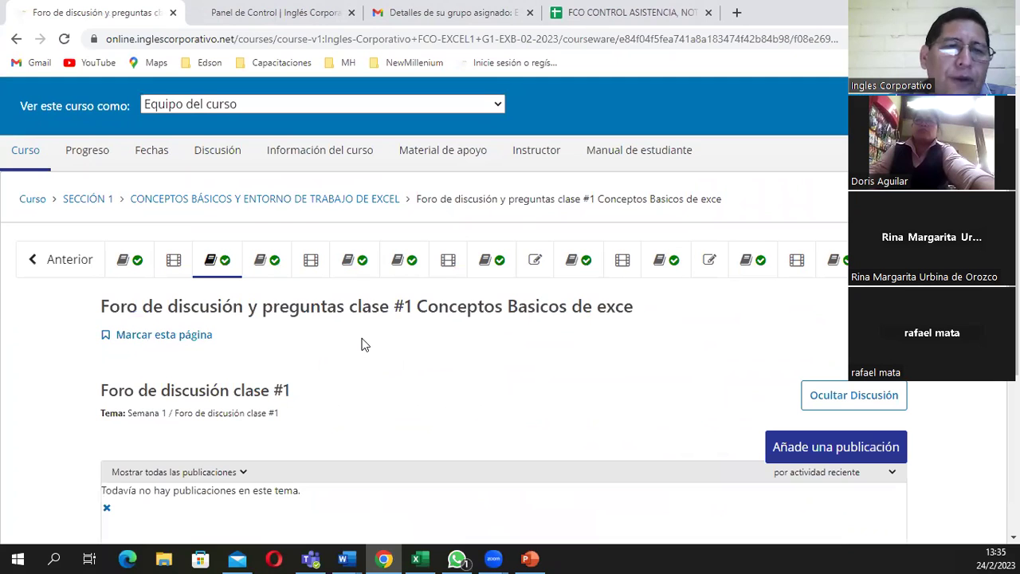
{"action": "left_click", "coordinate": [267, 266]}
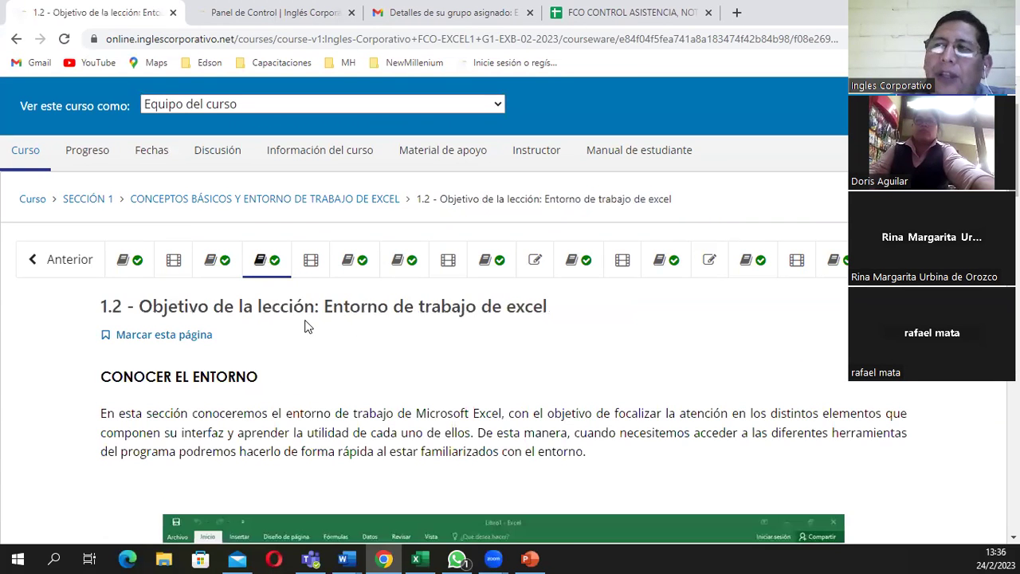
Go through Videoconferencia #2, the class 1 y 2 forum, lesson 1.3 and Videoconferencia #3 to the class #3 forum
{"action": "left_click", "coordinate": [312, 266]}
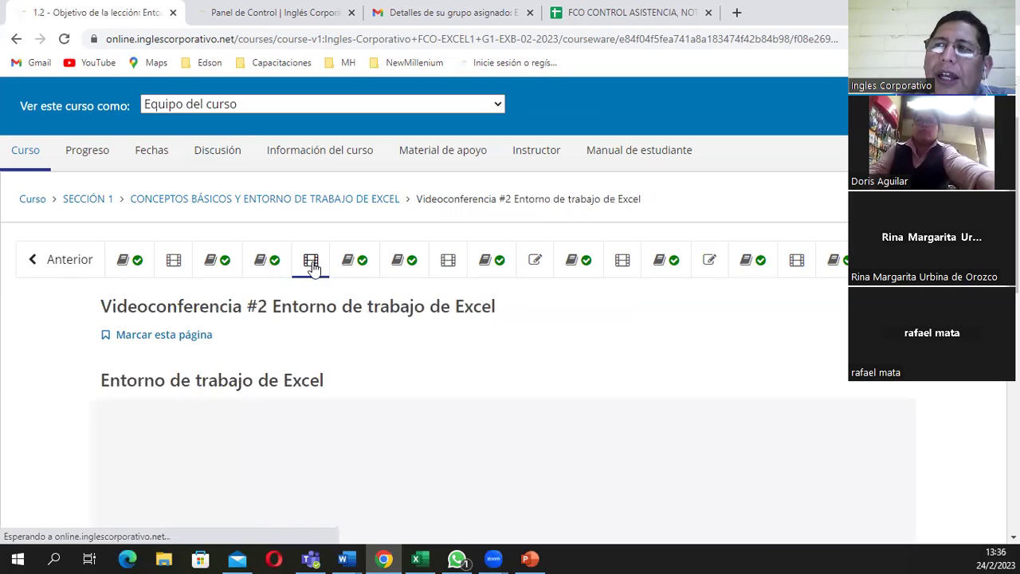
{"action": "scroll", "coordinate": [449, 313], "scroll_direction": "down", "scroll_amount": 1}
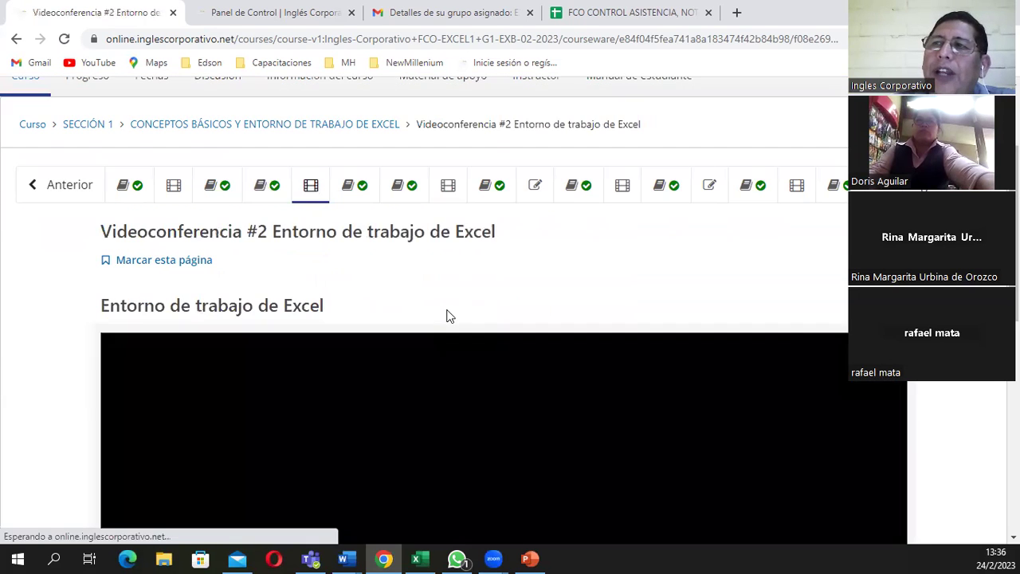
{"action": "scroll", "coordinate": [401, 310], "scroll_direction": "down", "scroll_amount": 1}
{"action": "scroll", "coordinate": [401, 307], "scroll_direction": "up", "scroll_amount": 1}
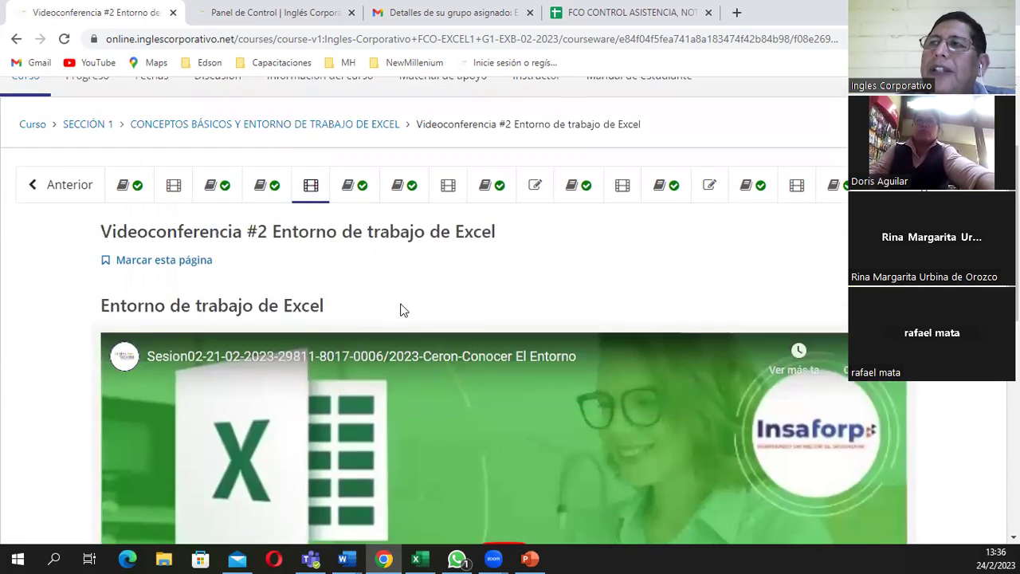
{"action": "left_click", "coordinate": [360, 194]}
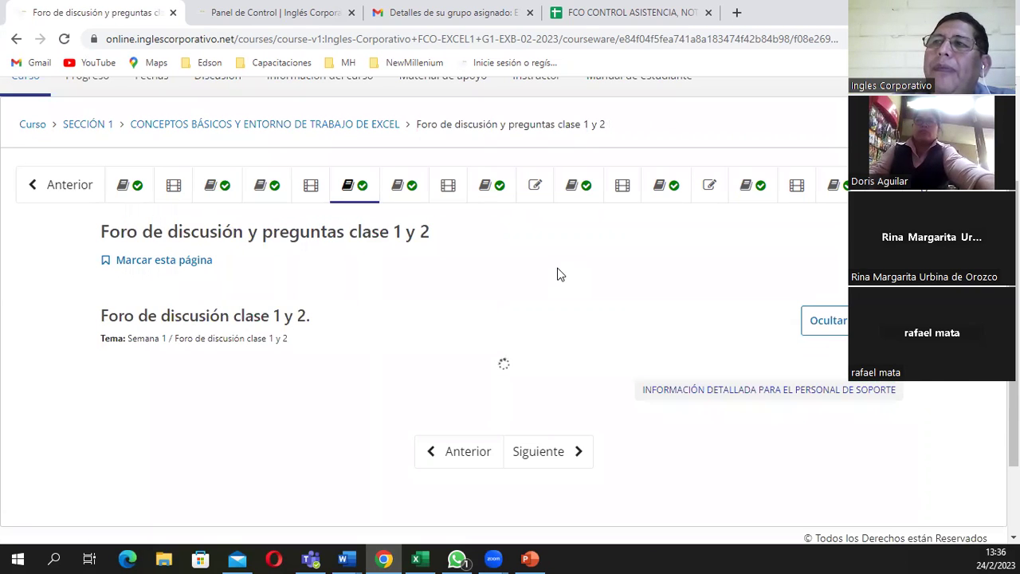
{"action": "left_click", "coordinate": [406, 188]}
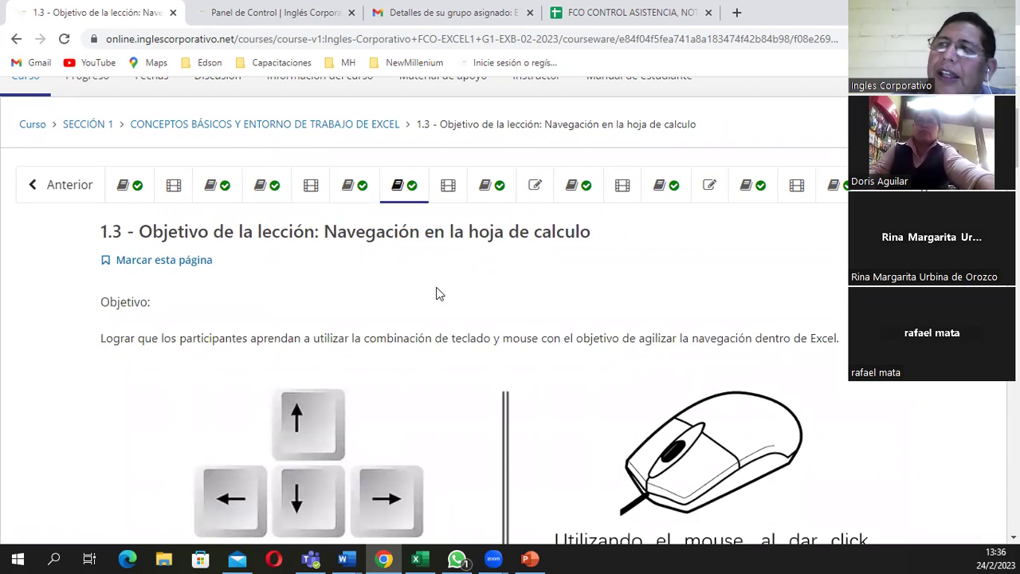
{"action": "left_click", "coordinate": [448, 192]}
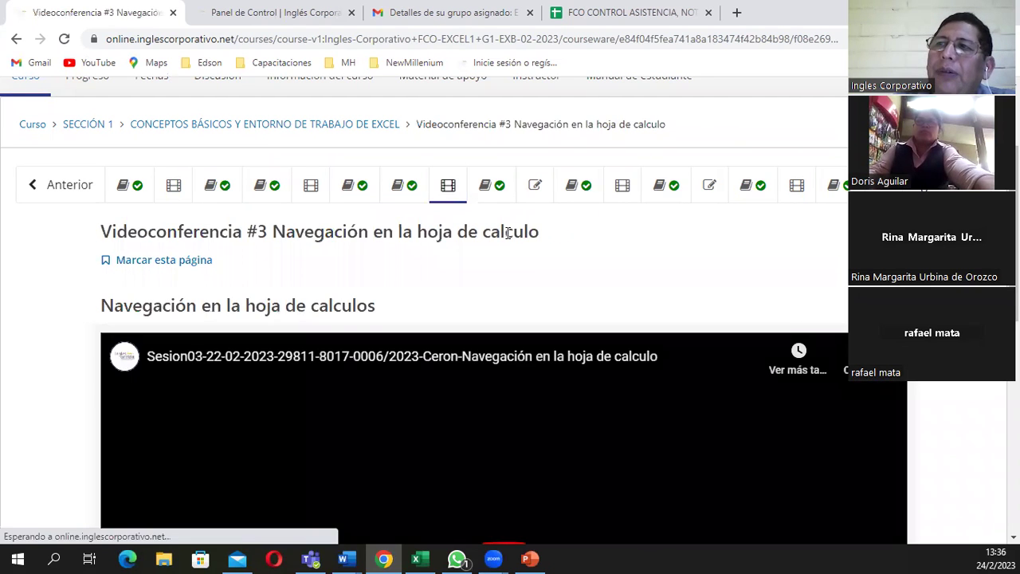
{"action": "left_click", "coordinate": [492, 191]}
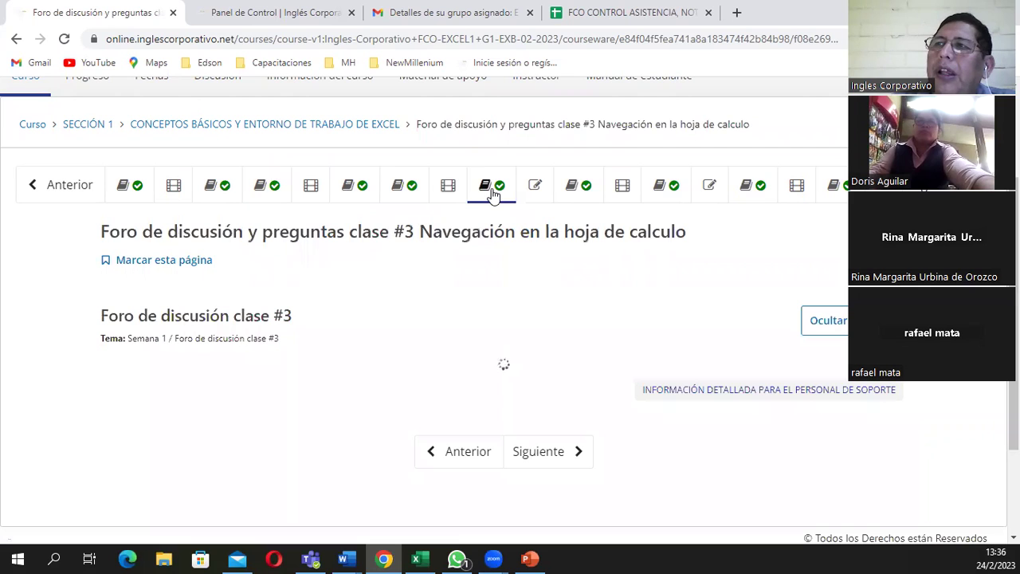
Open the 1.4 Laboratorio 1 quiz and answer question 1 with 'filas y columnas'
{"action": "left_click", "coordinate": [534, 191]}
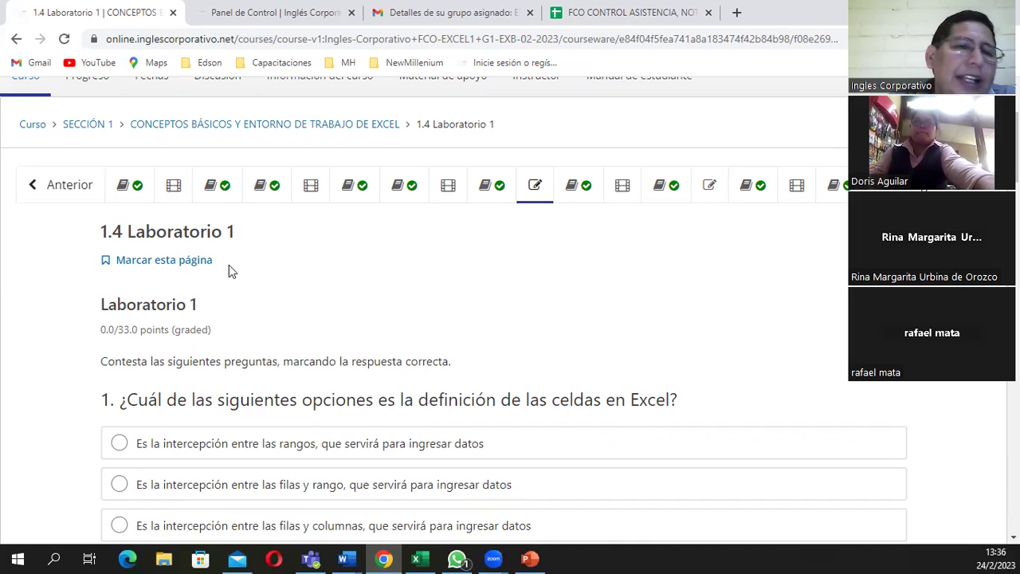
{"action": "scroll", "coordinate": [295, 280], "scroll_direction": "down", "scroll_amount": 1}
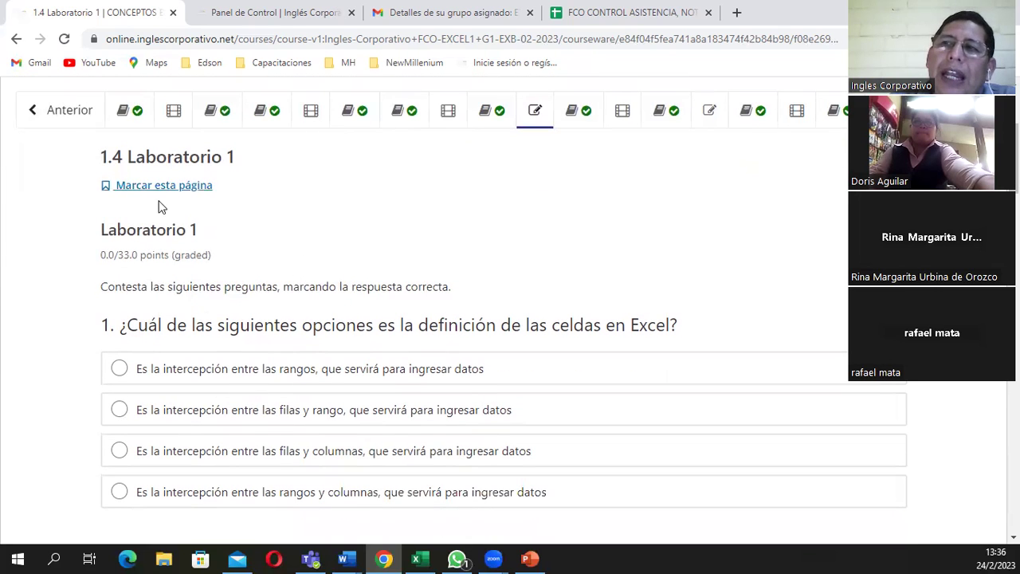
{"action": "scroll", "coordinate": [317, 390], "scroll_direction": "down", "scroll_amount": 1}
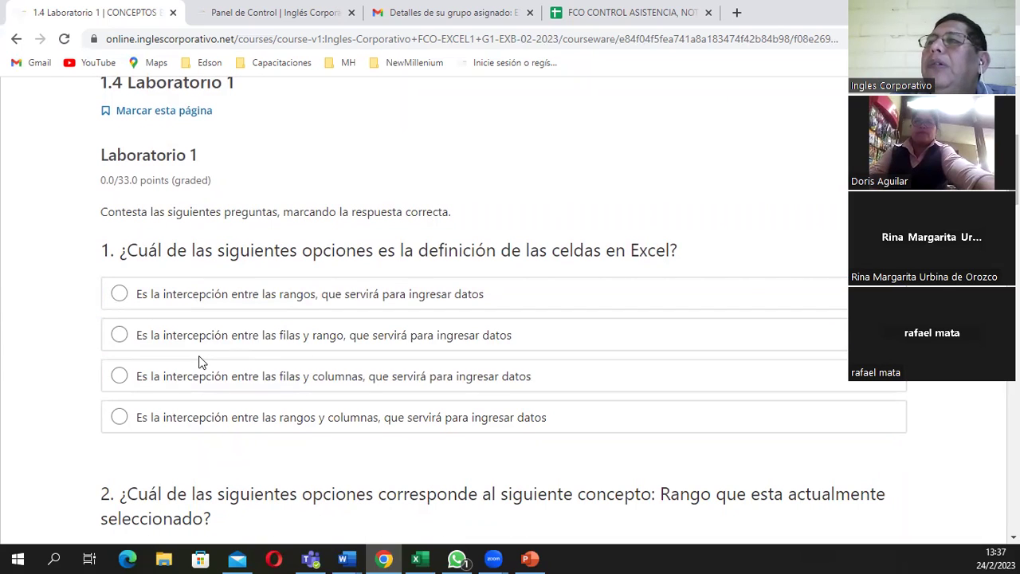
{"action": "left_click", "coordinate": [120, 336]}
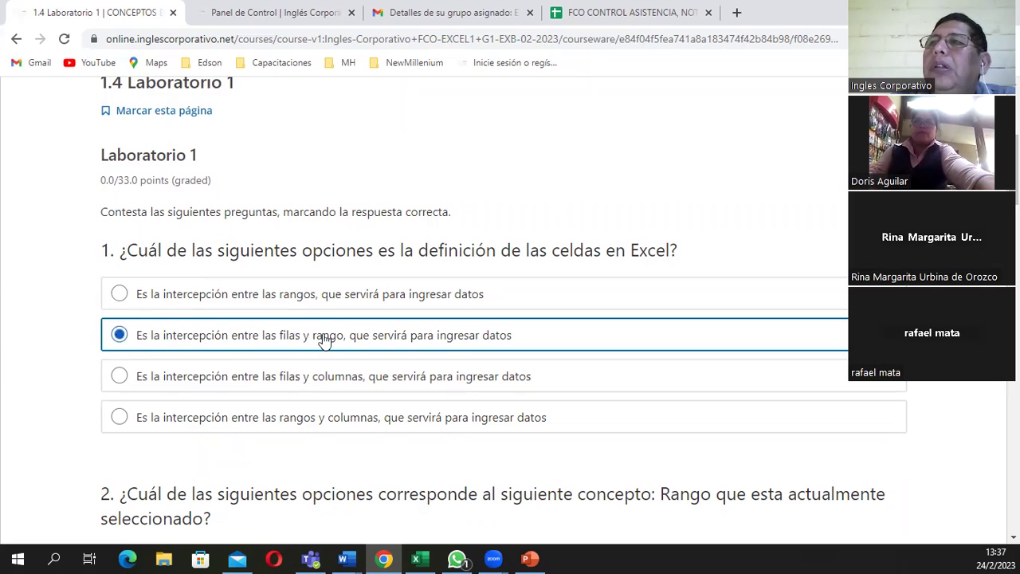
{"action": "left_click", "coordinate": [119, 376]}
{"action": "scroll", "coordinate": [401, 361], "scroll_direction": "down", "scroll_amount": 2}
{"action": "scroll", "coordinate": [402, 361], "scroll_direction": "down", "scroll_amount": 2}
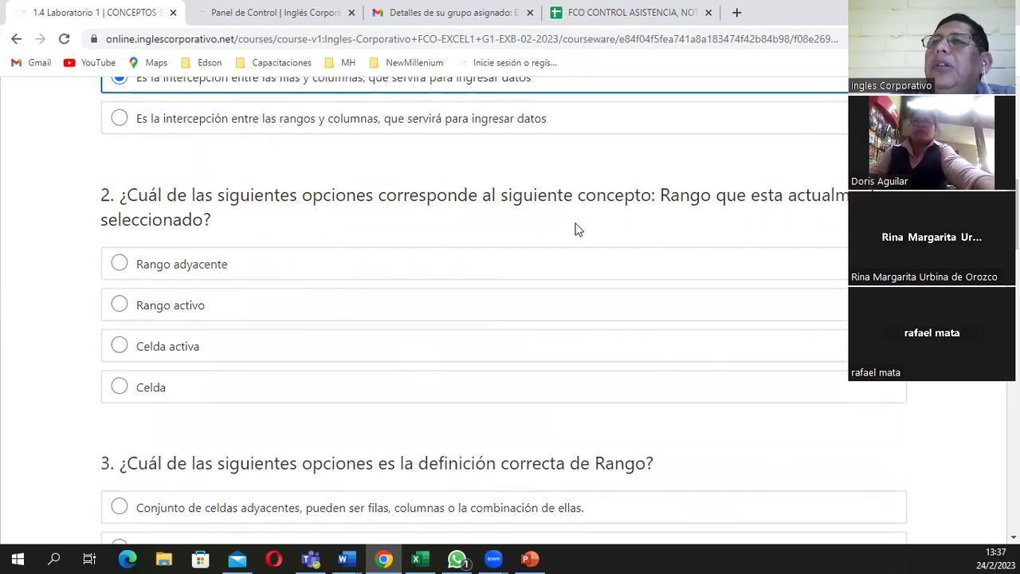
Answer question 2 'Rango activo', 3 the adjacent-ranges definition, 4 'Shift + flechas y Ctrl + flechas'
{"action": "left_click", "coordinate": [118, 303]}
{"action": "scroll", "coordinate": [358, 311], "scroll_direction": "down", "scroll_amount": 4}
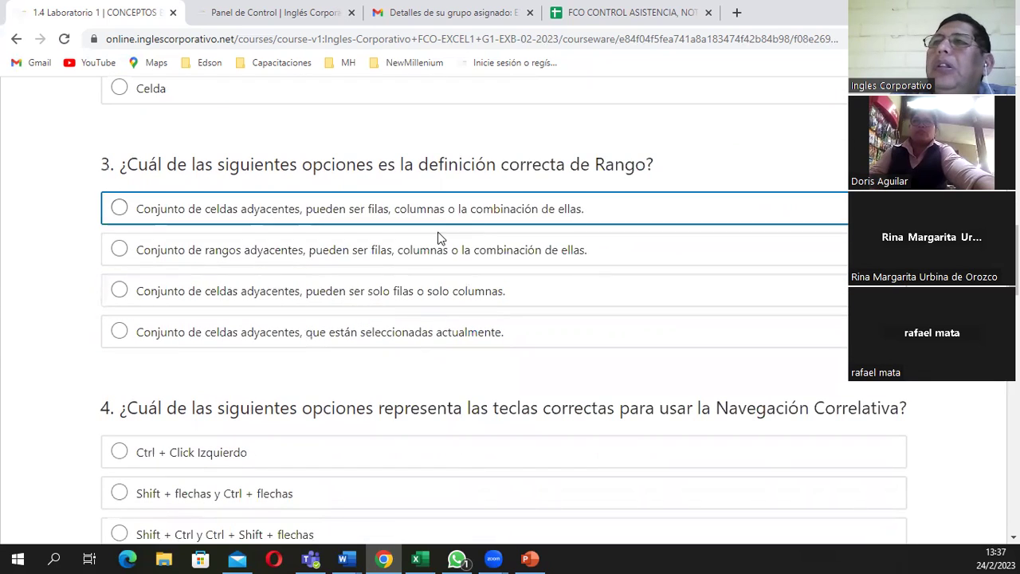
{"action": "left_click", "coordinate": [119, 250]}
{"action": "scroll", "coordinate": [346, 270], "scroll_direction": "down", "scroll_amount": 4}
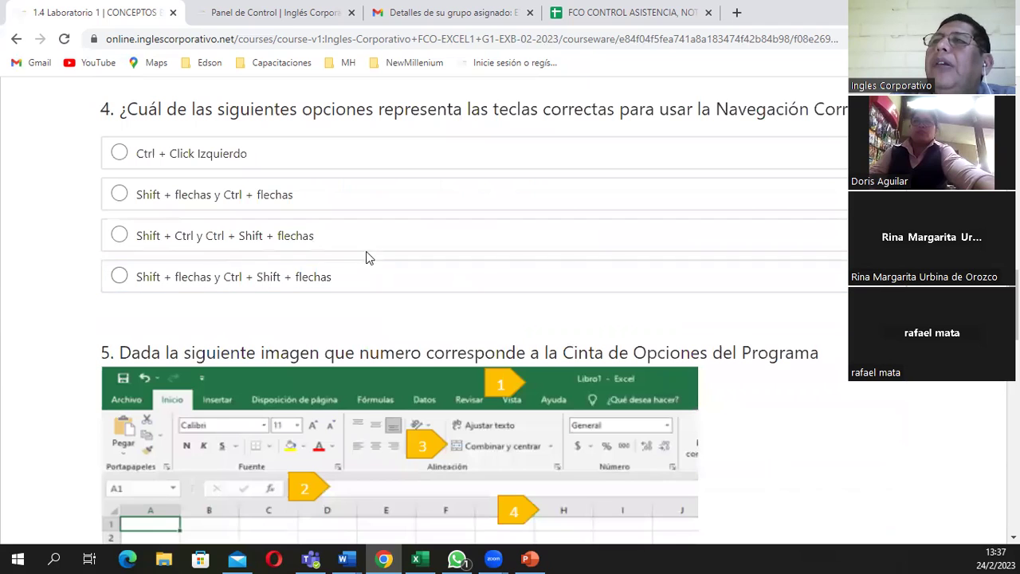
{"action": "left_click", "coordinate": [120, 196]}
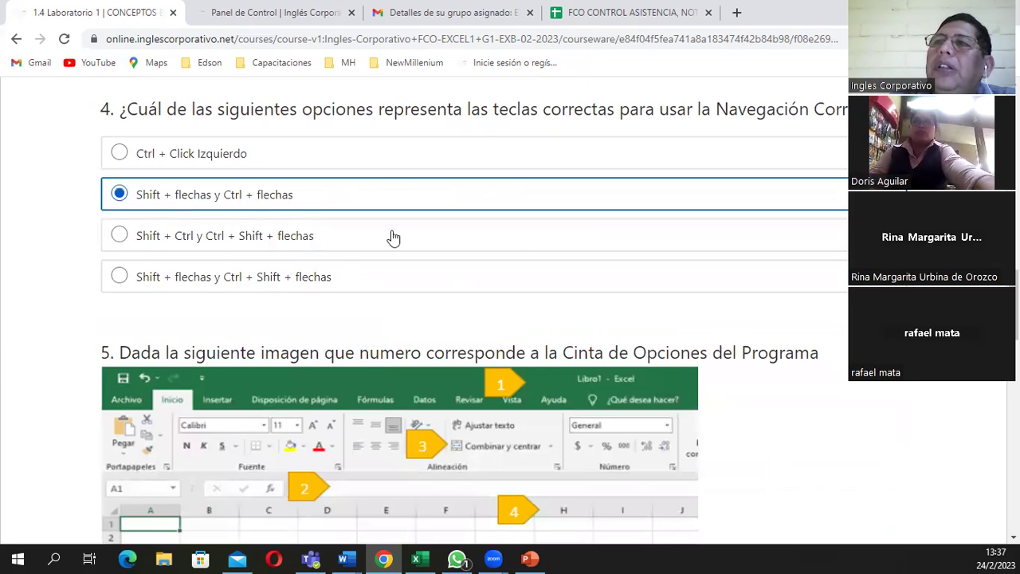
{"action": "scroll", "coordinate": [542, 244], "scroll_direction": "down", "scroll_amount": 3}
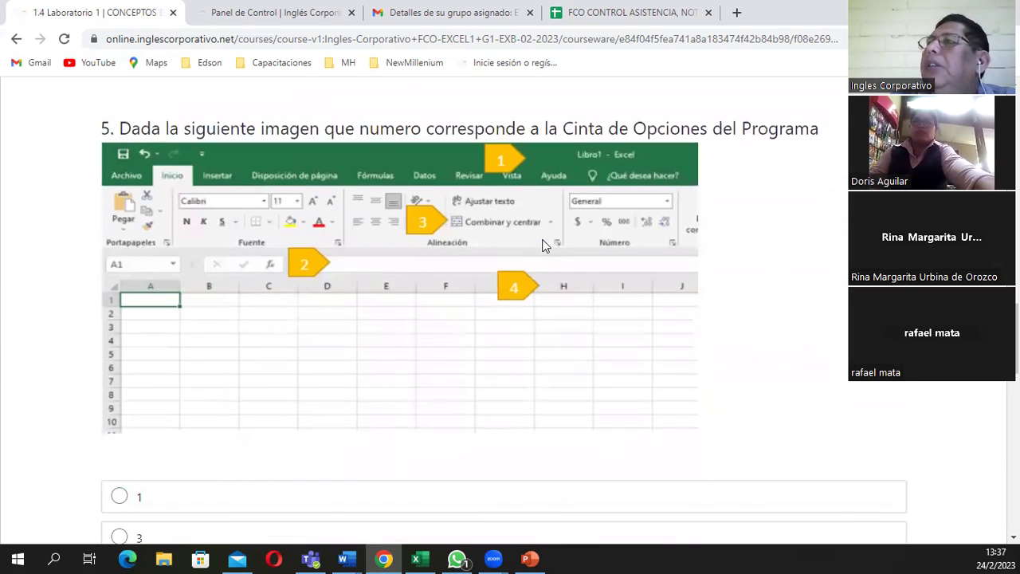
Pick option 3 for question 5 and 'Menú Archivo' for question 6, then attempt to submit
{"action": "scroll", "coordinate": [545, 244], "scroll_direction": "down", "scroll_amount": 2}
{"action": "left_click", "coordinate": [128, 391]}
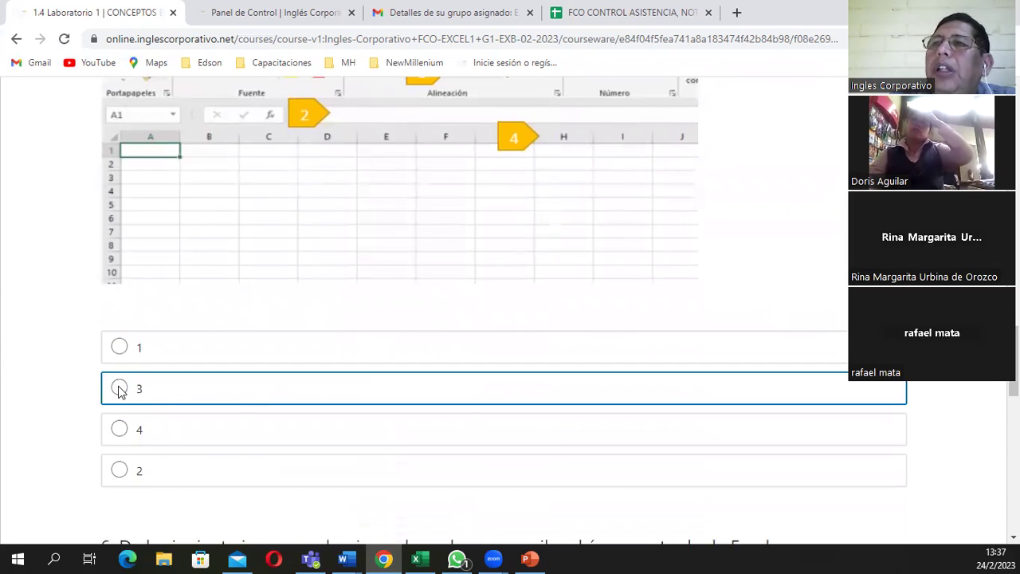
{"action": "scroll", "coordinate": [372, 326], "scroll_direction": "down", "scroll_amount": 5}
{"action": "scroll", "coordinate": [372, 326], "scroll_direction": "down", "scroll_amount": 3}
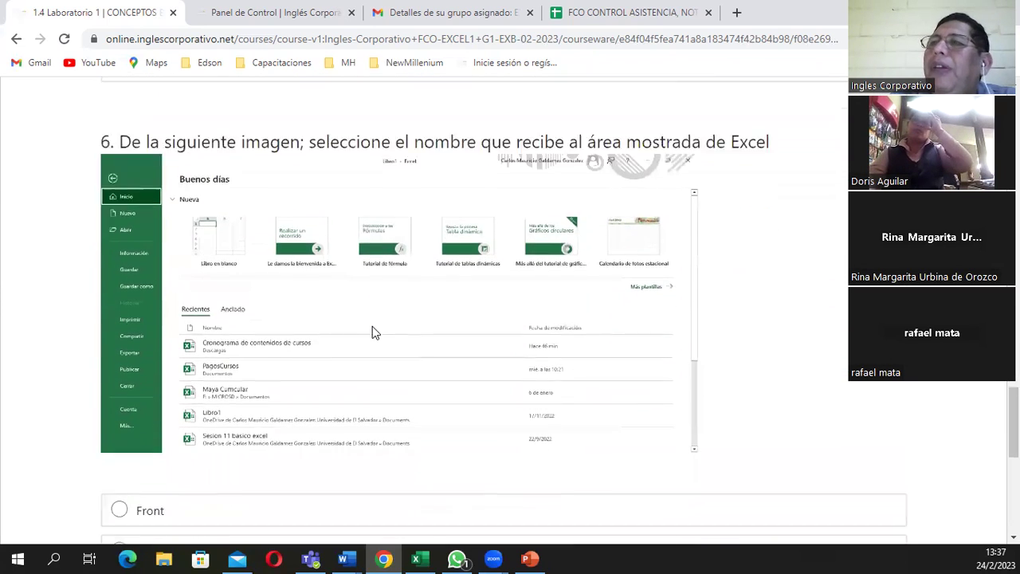
{"action": "left_click", "coordinate": [120, 401]}
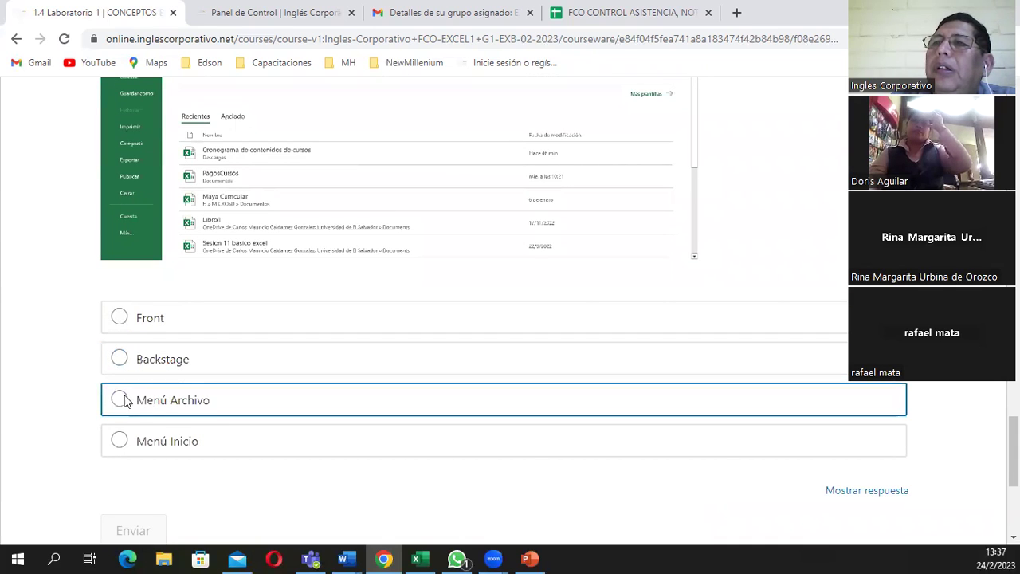
{"action": "scroll", "coordinate": [419, 337], "scroll_direction": "down", "scroll_amount": 3}
{"action": "left_click", "coordinate": [143, 307]}
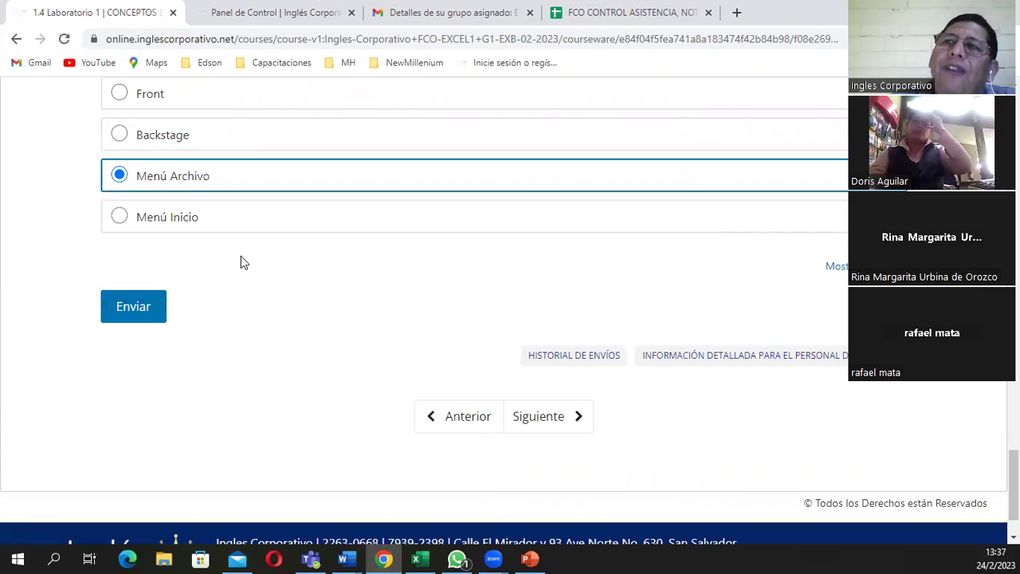
{"action": "scroll", "coordinate": [319, 229], "scroll_direction": "up", "scroll_amount": 3}
{"action": "scroll", "coordinate": [327, 223], "scroll_direction": "up", "scroll_amount": 2}
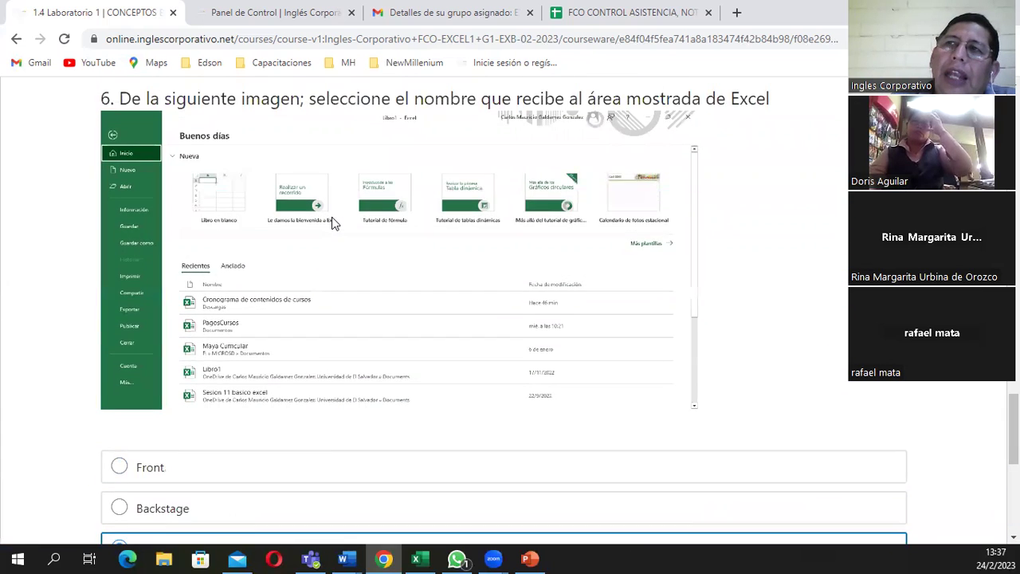
{"action": "scroll", "coordinate": [333, 217], "scroll_direction": "down", "scroll_amount": 4}
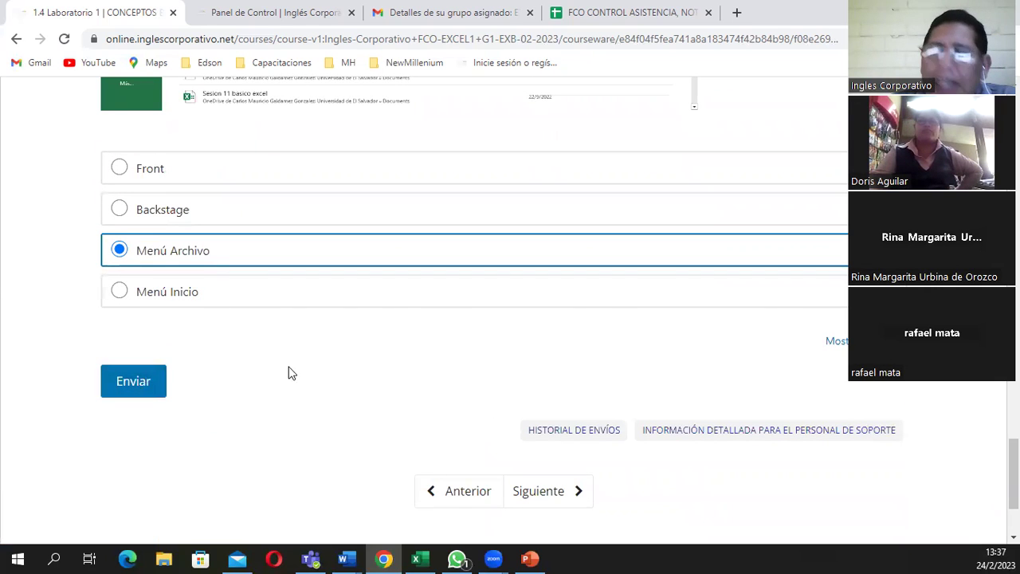
Submit Laboratorio 1, review the 16.5/33 grade with question 4 wrong, and return to the top
{"action": "left_click", "coordinate": [135, 385]}
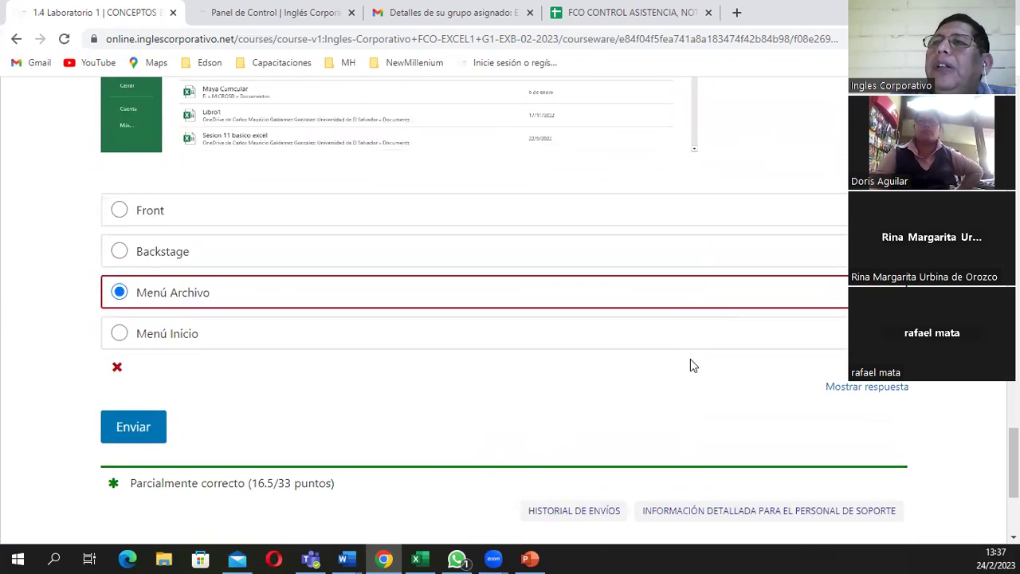
{"action": "scroll", "coordinate": [690, 359], "scroll_direction": "down", "scroll_amount": 2}
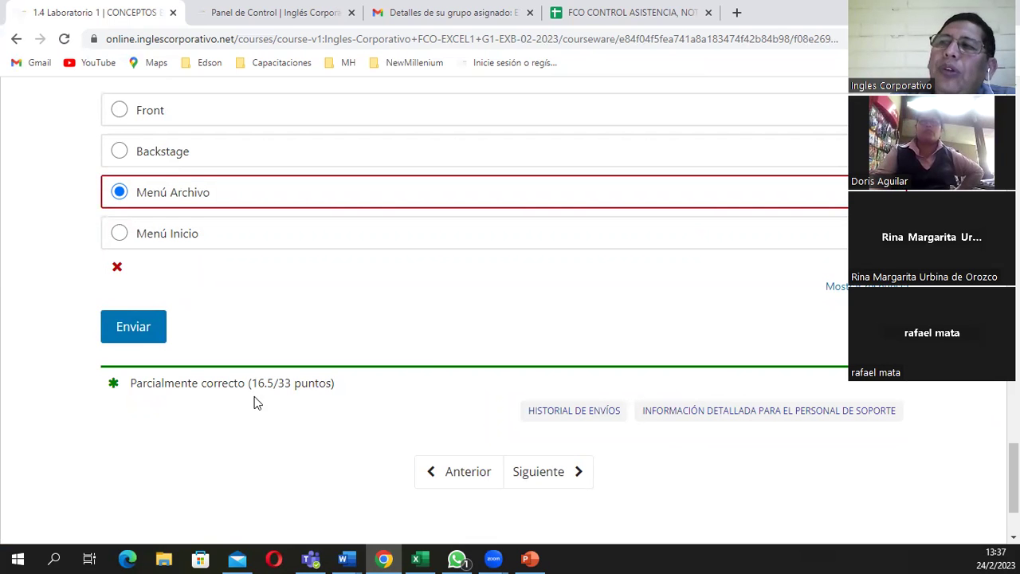
{"action": "scroll", "coordinate": [433, 385], "scroll_direction": "up", "scroll_amount": 2}
{"action": "scroll", "coordinate": [433, 385], "scroll_direction": "up", "scroll_amount": 4}
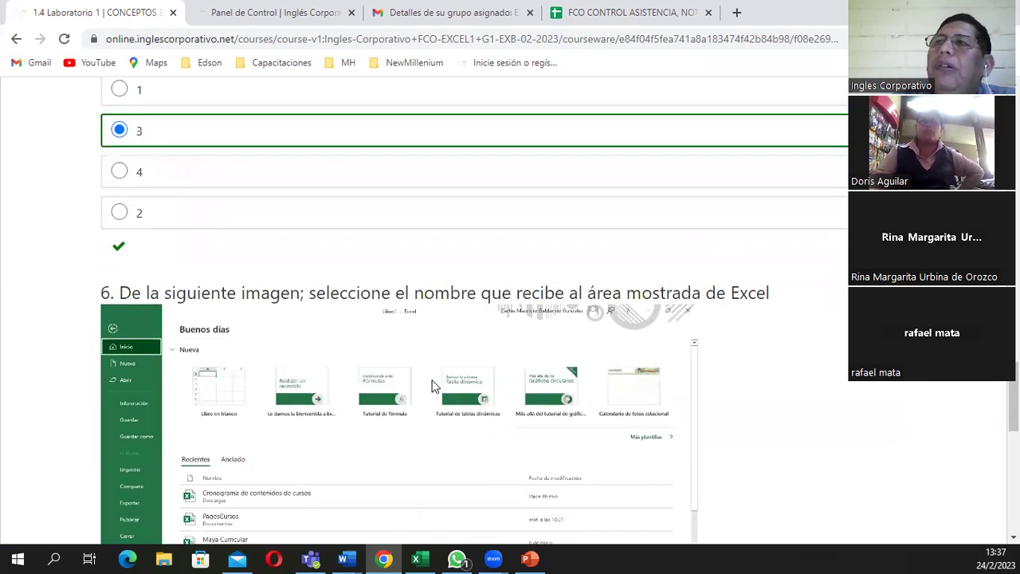
{"action": "scroll", "coordinate": [434, 385], "scroll_direction": "up", "scroll_amount": 3}
{"action": "scroll", "coordinate": [437, 383], "scroll_direction": "up", "scroll_amount": 4}
{"action": "scroll", "coordinate": [436, 383], "scroll_direction": "up", "scroll_amount": 3}
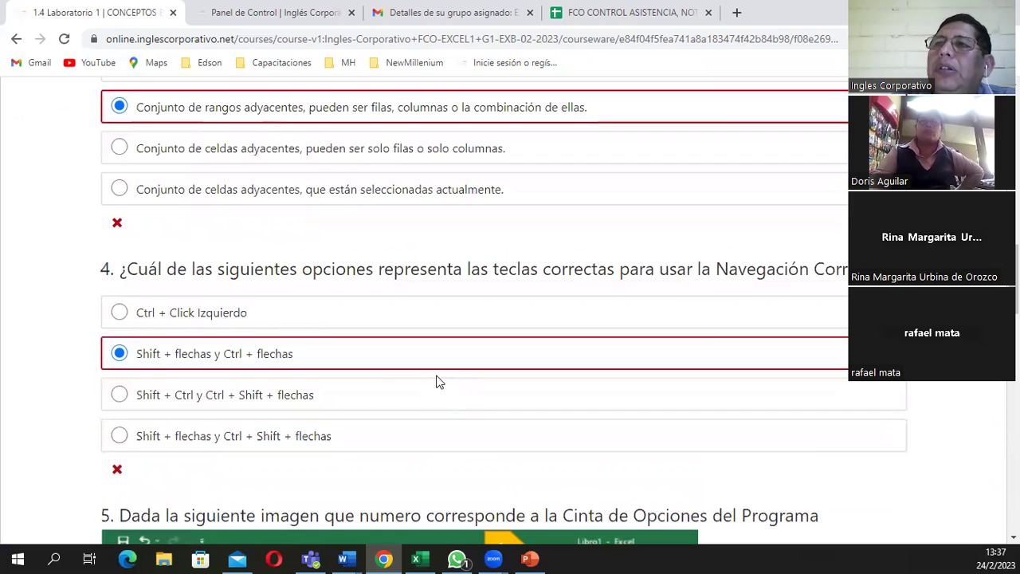
{"action": "scroll", "coordinate": [389, 351], "scroll_direction": "up", "scroll_amount": 4}
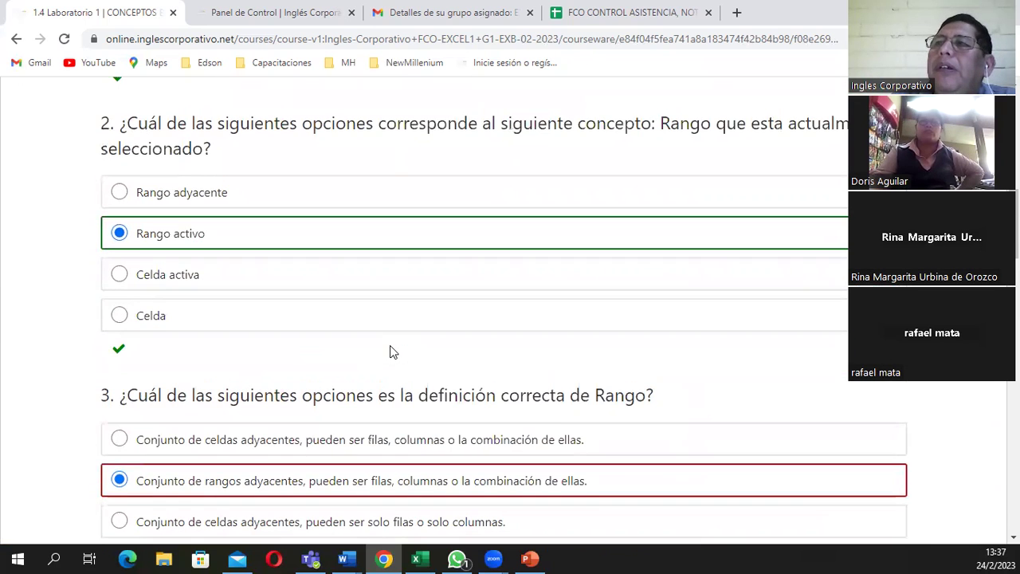
{"action": "scroll", "coordinate": [331, 289], "scroll_direction": "down", "scroll_amount": 3}
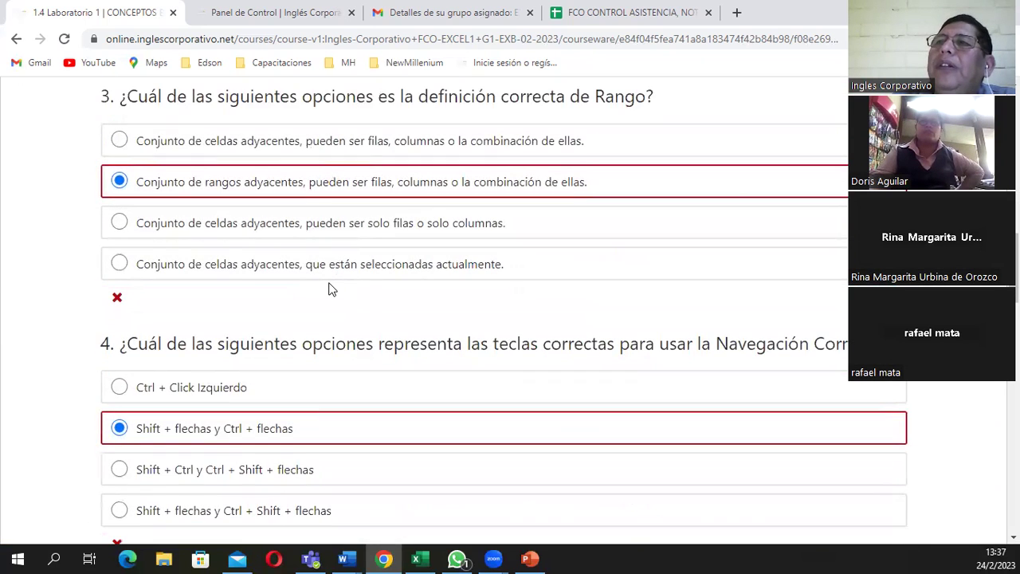
{"action": "scroll", "coordinate": [249, 280], "scroll_direction": "down", "scroll_amount": 3}
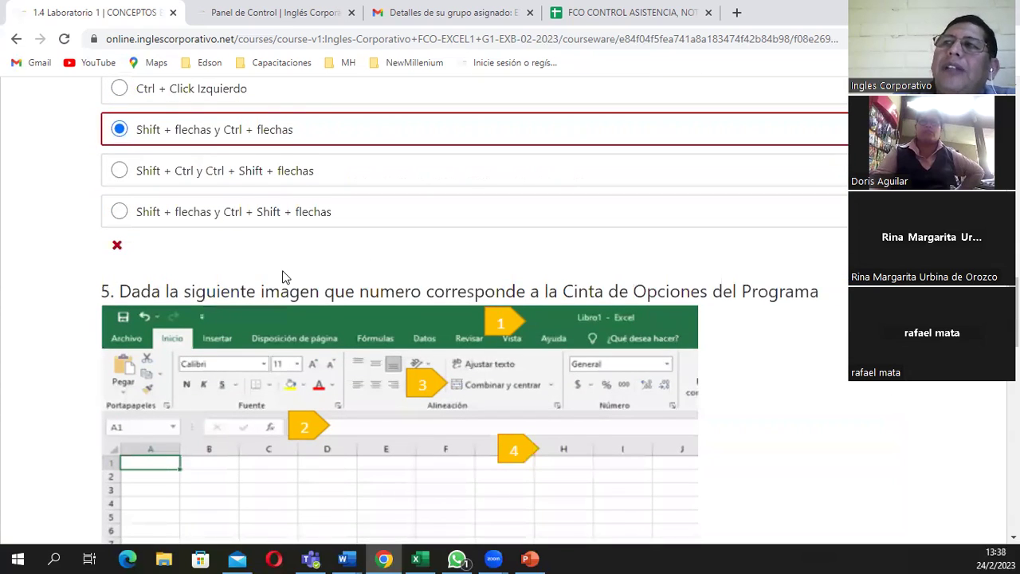
{"action": "scroll", "coordinate": [284, 271], "scroll_direction": "up", "scroll_amount": 4}
{"action": "scroll", "coordinate": [290, 273], "scroll_direction": "up", "scroll_amount": 6}
{"action": "scroll", "coordinate": [299, 269], "scroll_direction": "up", "scroll_amount": 2}
{"action": "scroll", "coordinate": [307, 264], "scroll_direction": "up", "scroll_amount": 2}
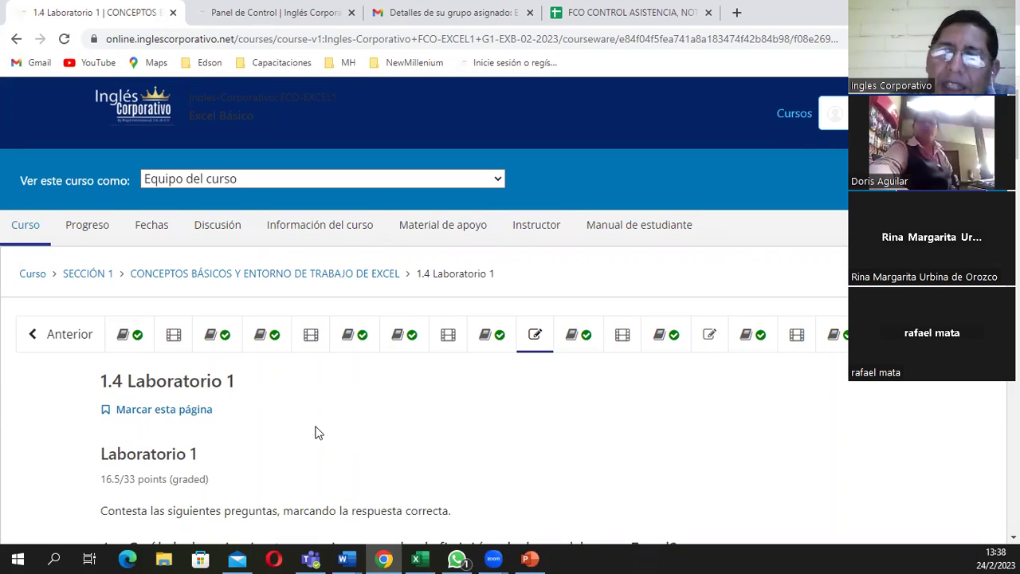
Move on to the 1.5 lesson objective unit and then the Videoconferencia #4 unit
{"action": "scroll", "coordinate": [576, 399], "scroll_direction": "down", "scroll_amount": 2}
{"action": "left_click", "coordinate": [582, 189]}
{"action": "scroll", "coordinate": [367, 356], "scroll_direction": "down", "scroll_amount": 1}
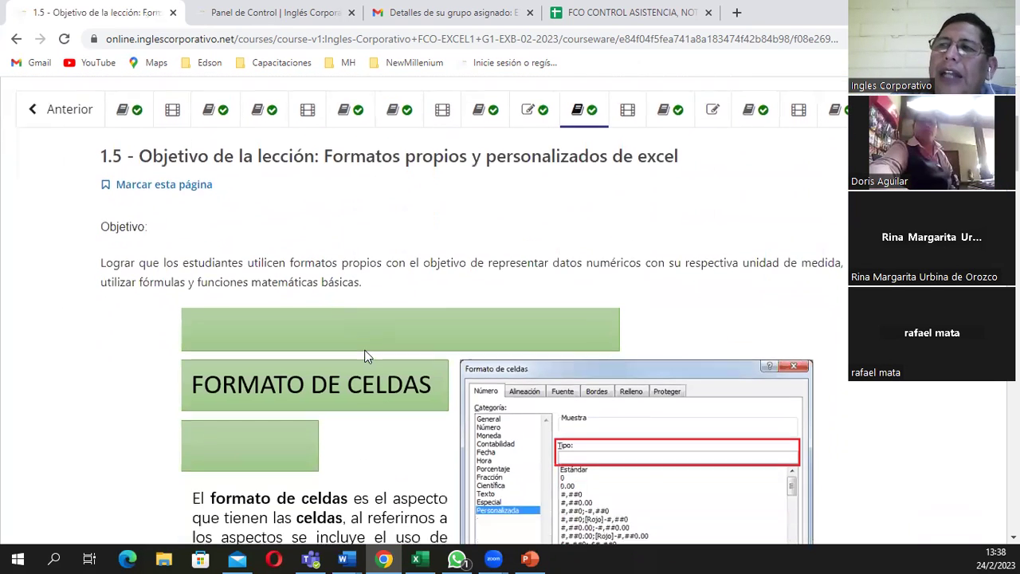
{"action": "scroll", "coordinate": [366, 357], "scroll_direction": "down", "scroll_amount": 2}
{"action": "scroll", "coordinate": [360, 343], "scroll_direction": "up", "scroll_amount": 2}
{"action": "scroll", "coordinate": [360, 342], "scroll_direction": "up", "scroll_amount": 1}
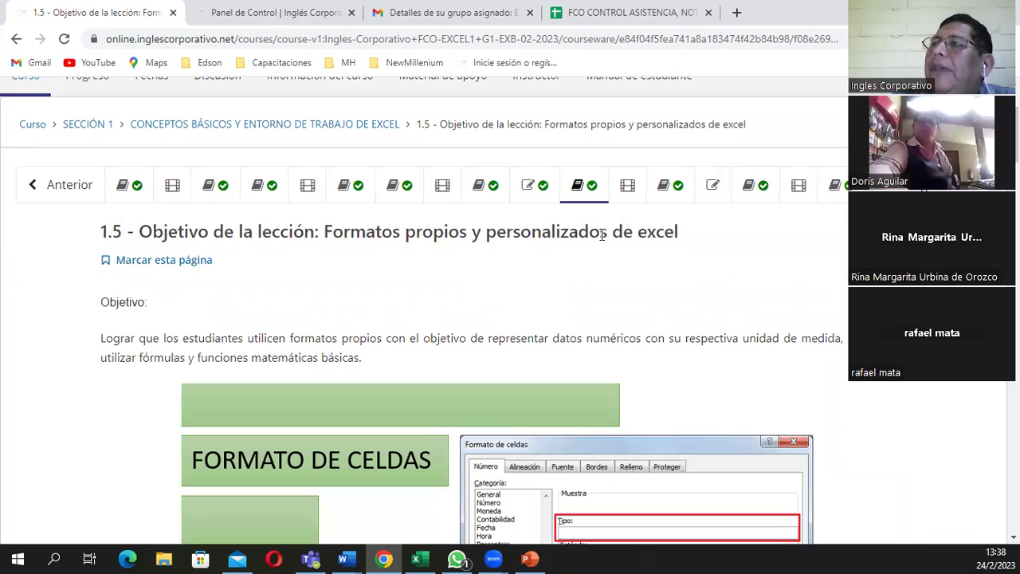
{"action": "left_click", "coordinate": [625, 192]}
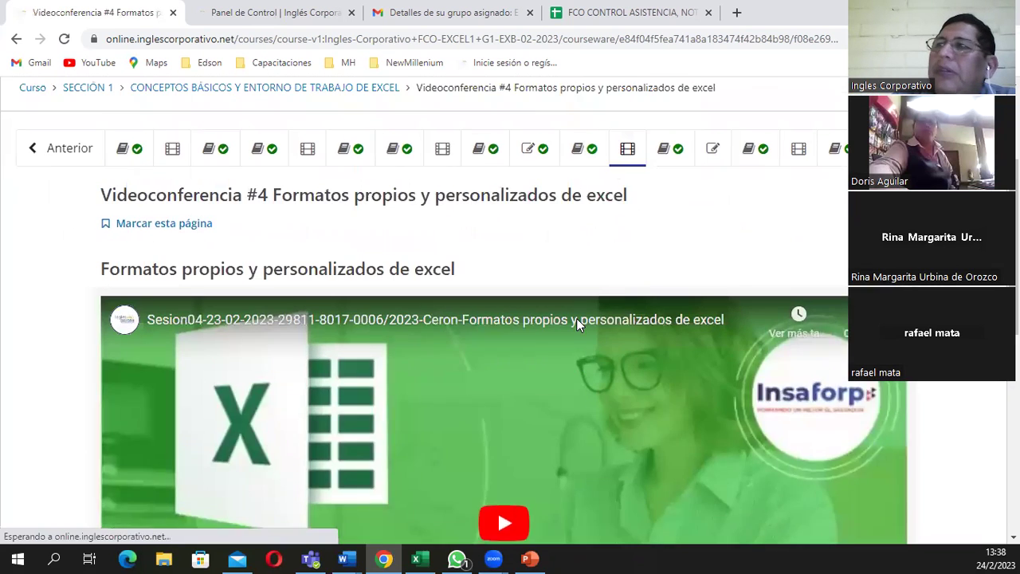
{"action": "scroll", "coordinate": [630, 291], "scroll_direction": "up", "scroll_amount": 2}
Continue through the class #4 forum and 1.6 Laboratorio 2 to the 1.8 Laboratorio 3 quiz (0.0/34.0)
{"action": "left_click", "coordinate": [680, 263]}
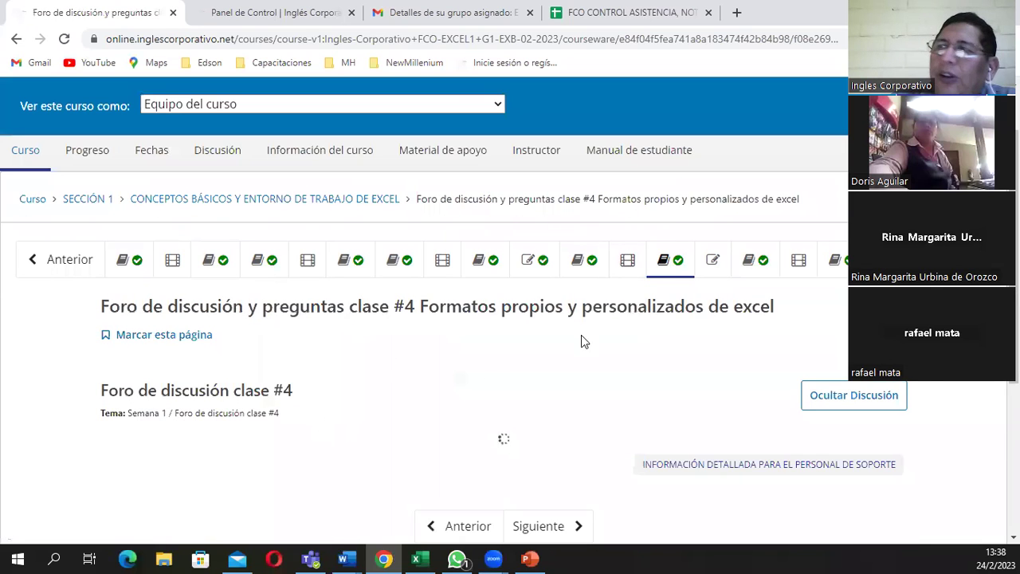
{"action": "left_click", "coordinate": [709, 264]}
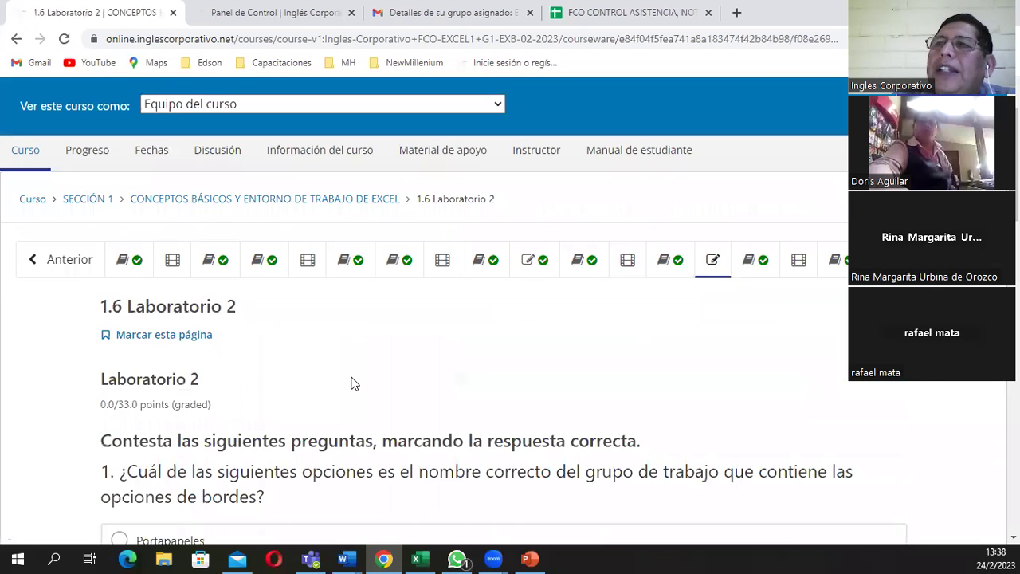
{"action": "scroll", "coordinate": [337, 391], "scroll_direction": "down", "scroll_amount": 2}
{"action": "scroll", "coordinate": [337, 390], "scroll_direction": "down", "scroll_amount": 1}
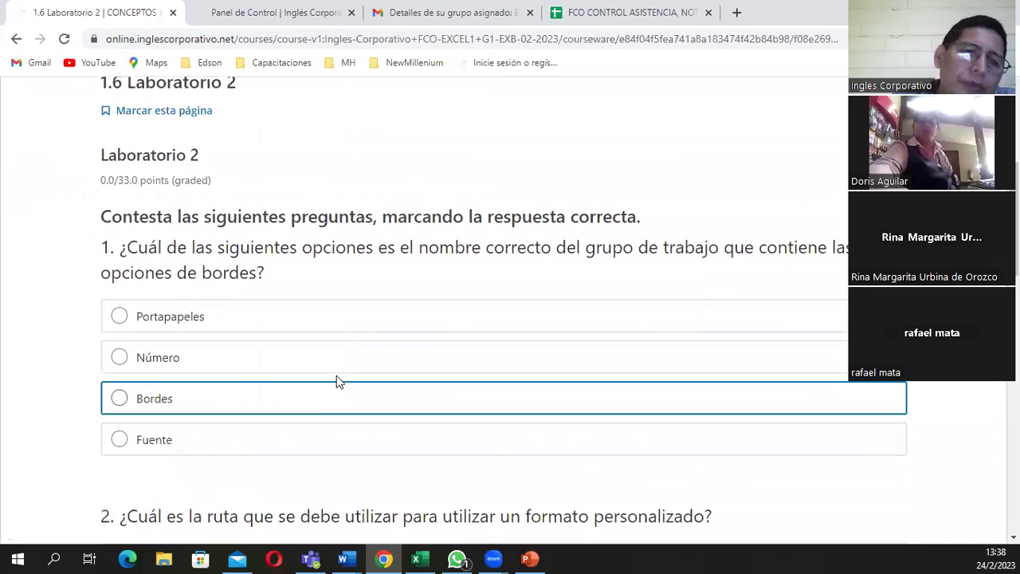
{"action": "scroll", "coordinate": [512, 312], "scroll_direction": "up", "scroll_amount": 2}
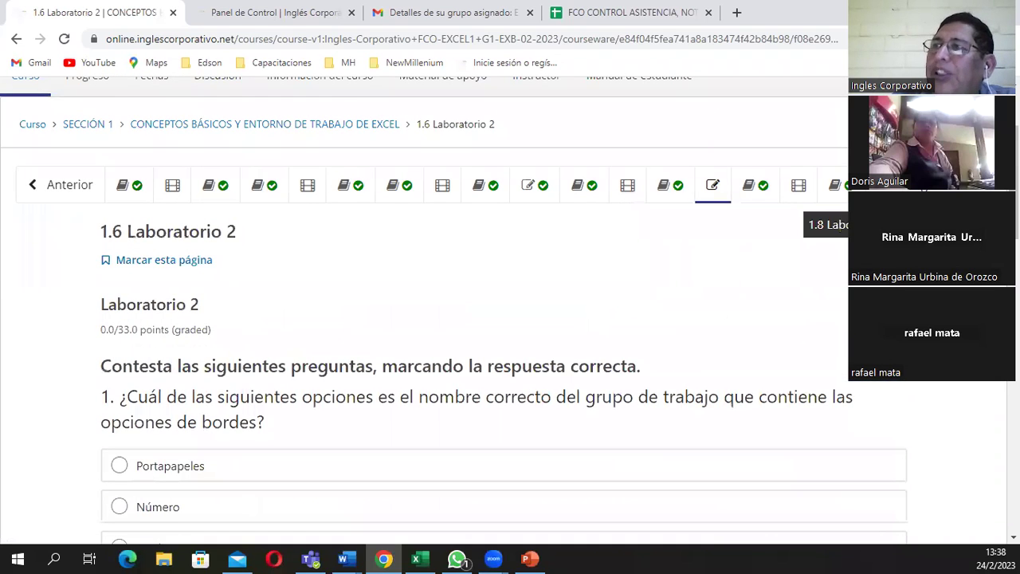
{"action": "left_click", "coordinate": [835, 184]}
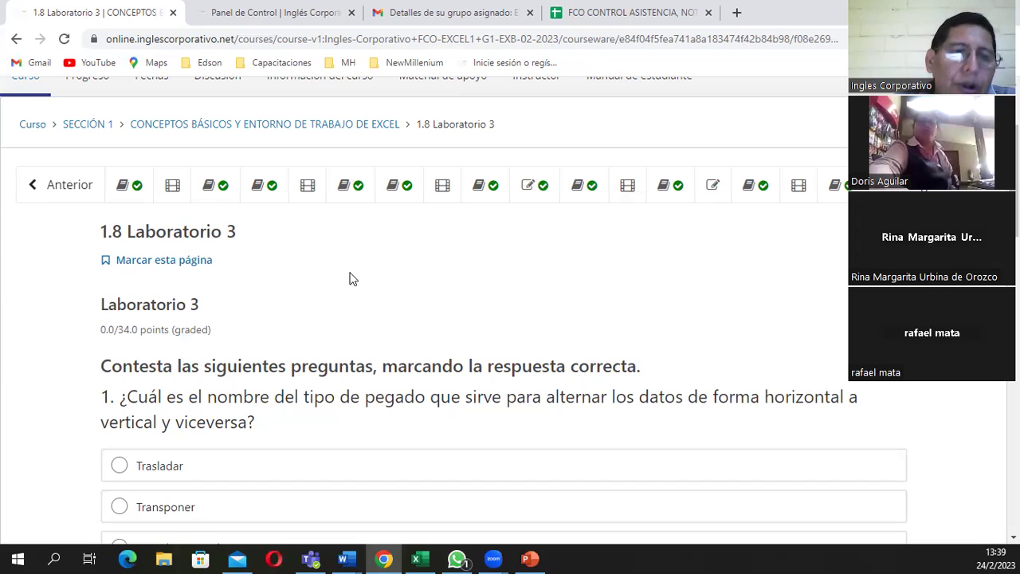
{"action": "scroll", "coordinate": [348, 278], "scroll_direction": "up", "scroll_amount": 1}
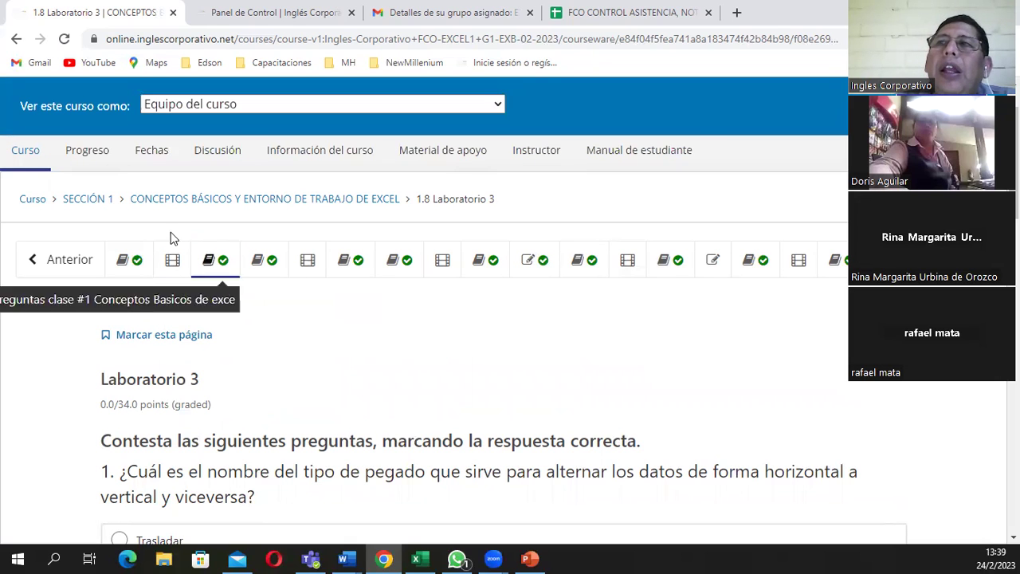
Open Progreso and inspect the HW 01 and HW Promedio bars, with Sección 1 at 16.5/100
{"action": "left_click", "coordinate": [84, 157]}
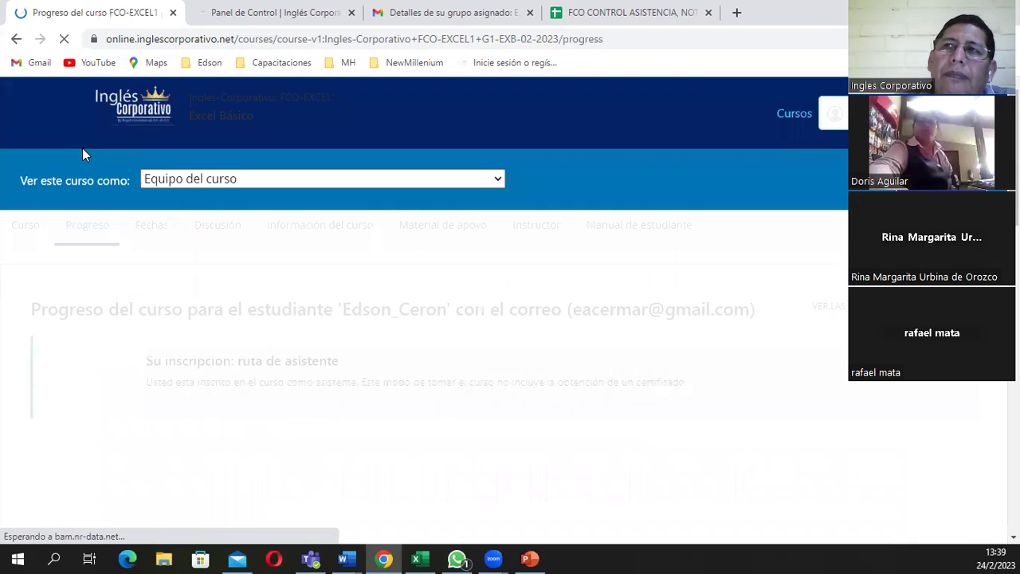
{"action": "scroll", "coordinate": [457, 278], "scroll_direction": "down", "scroll_amount": 3}
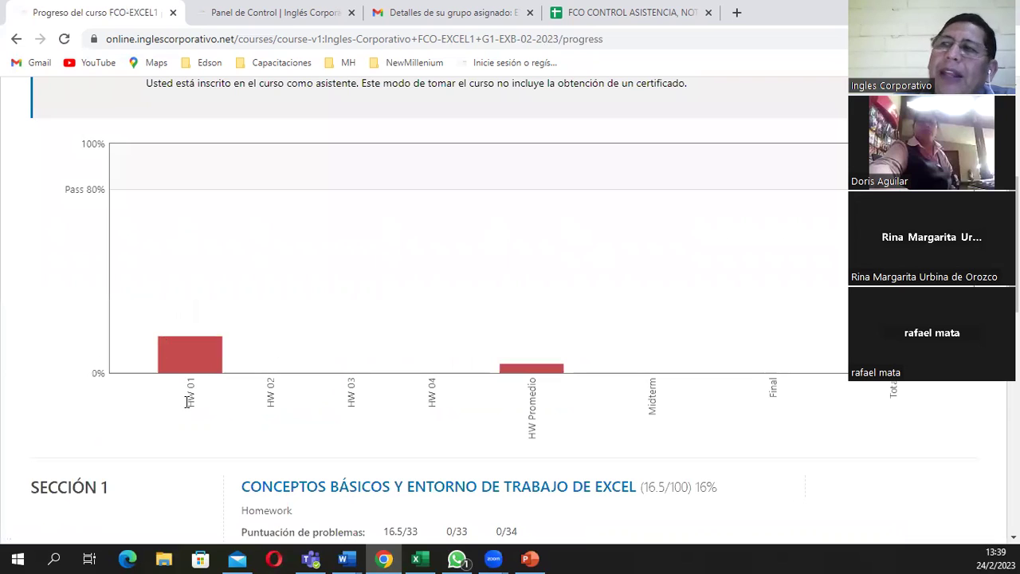
{"action": "mouse_move", "coordinate": [191, 368]}
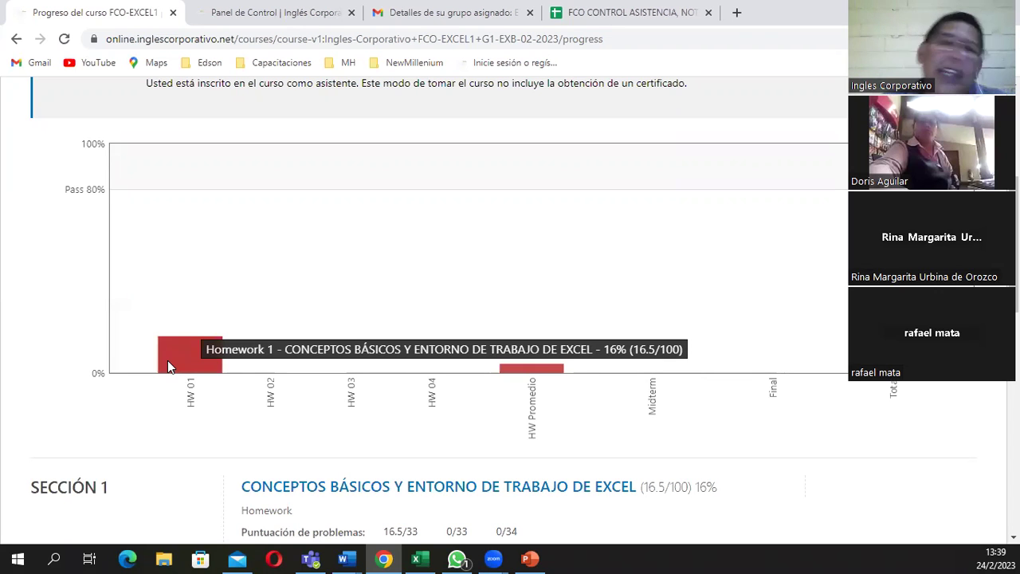
{"action": "mouse_move", "coordinate": [529, 373]}
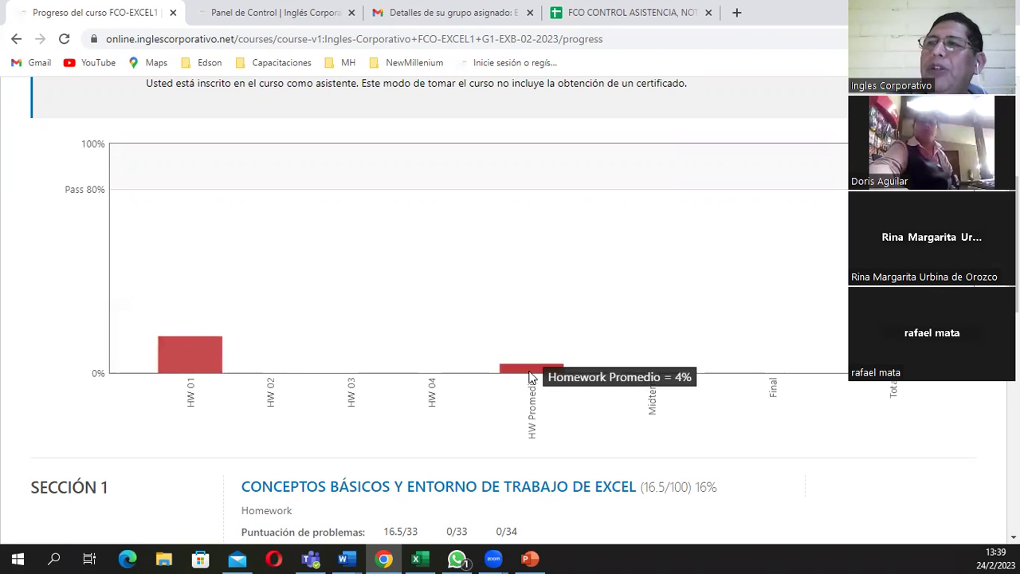
{"action": "scroll", "coordinate": [358, 351], "scroll_direction": "up", "scroll_amount": 2}
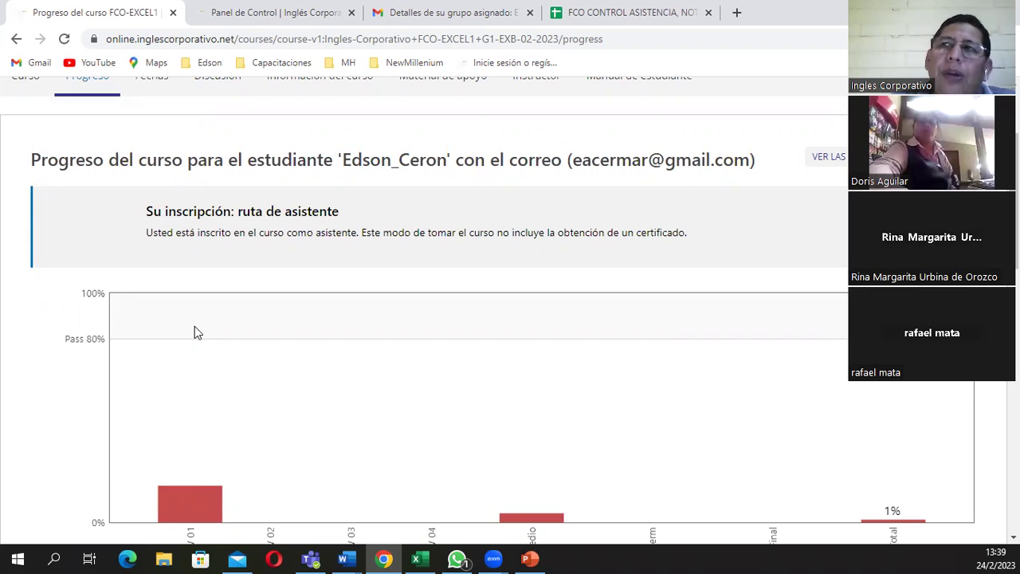
{"action": "scroll", "coordinate": [224, 317], "scroll_direction": "up", "scroll_amount": 1}
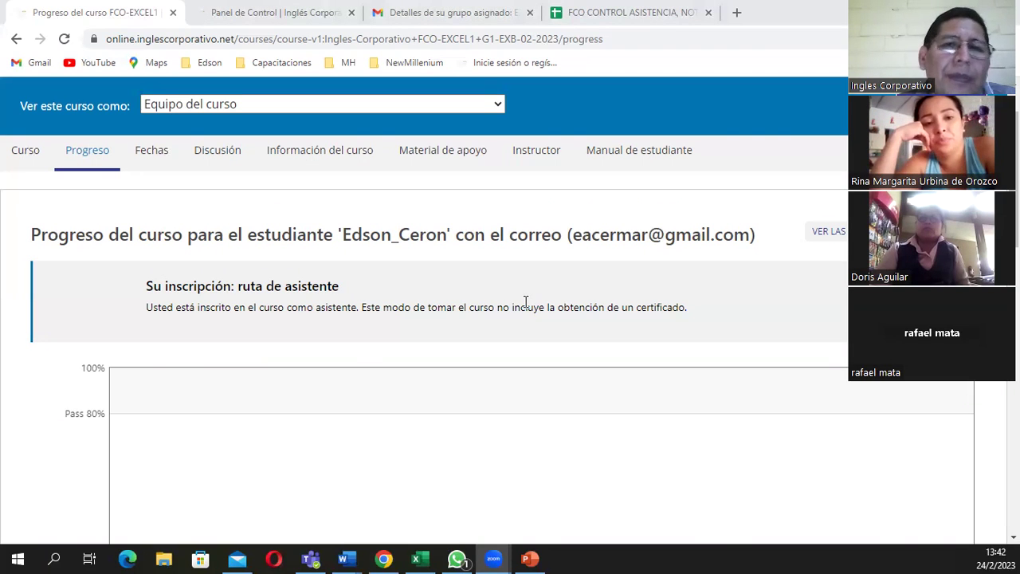
Pass through Gmail to the 'FCO CONTROL ASISTENCIA, NOTAS Y VIDEOS CAMPAÑA 02-2023' spreadsheet tab
{"action": "left_click", "coordinate": [458, 24]}
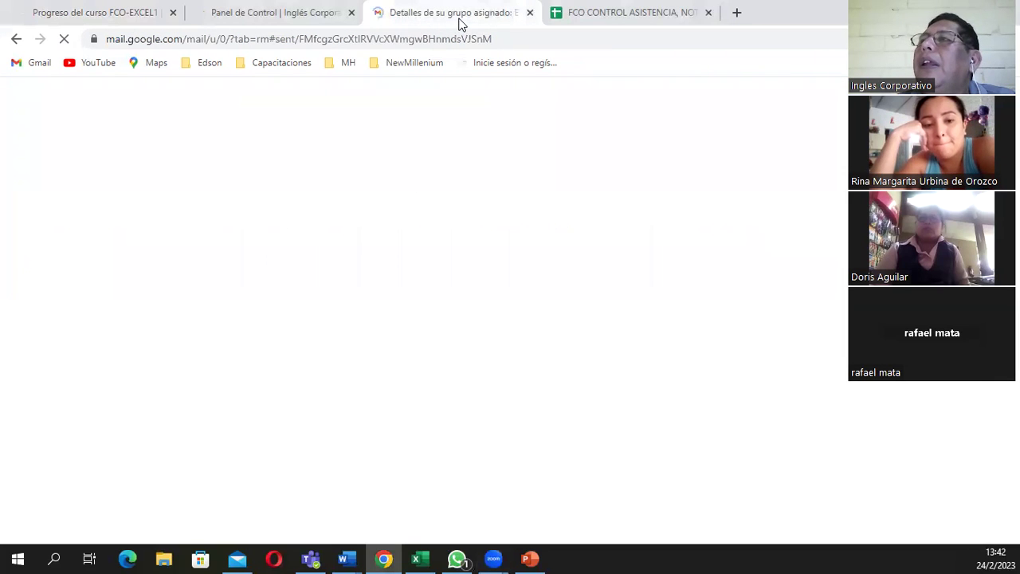
{"action": "left_click", "coordinate": [579, 12]}
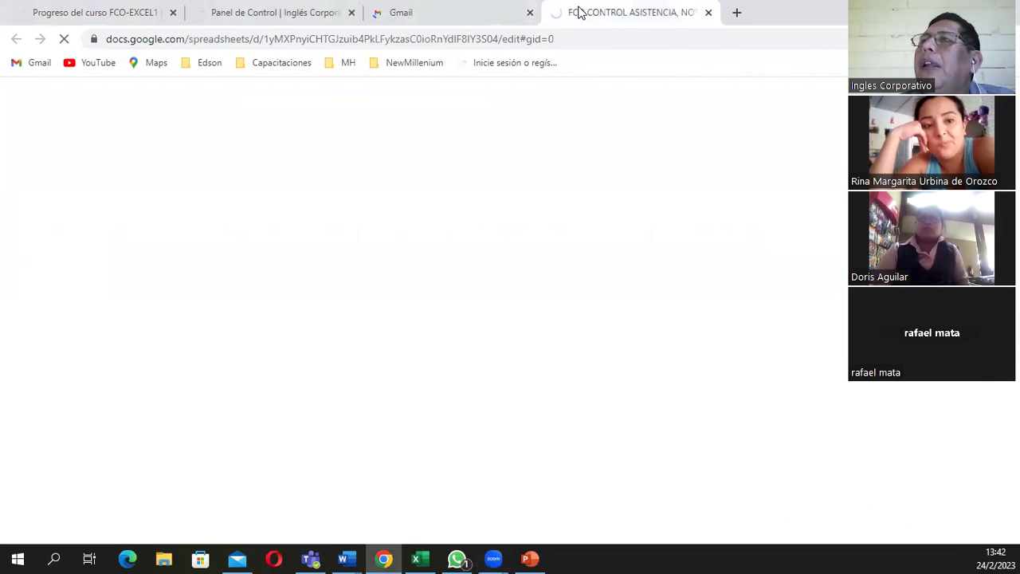
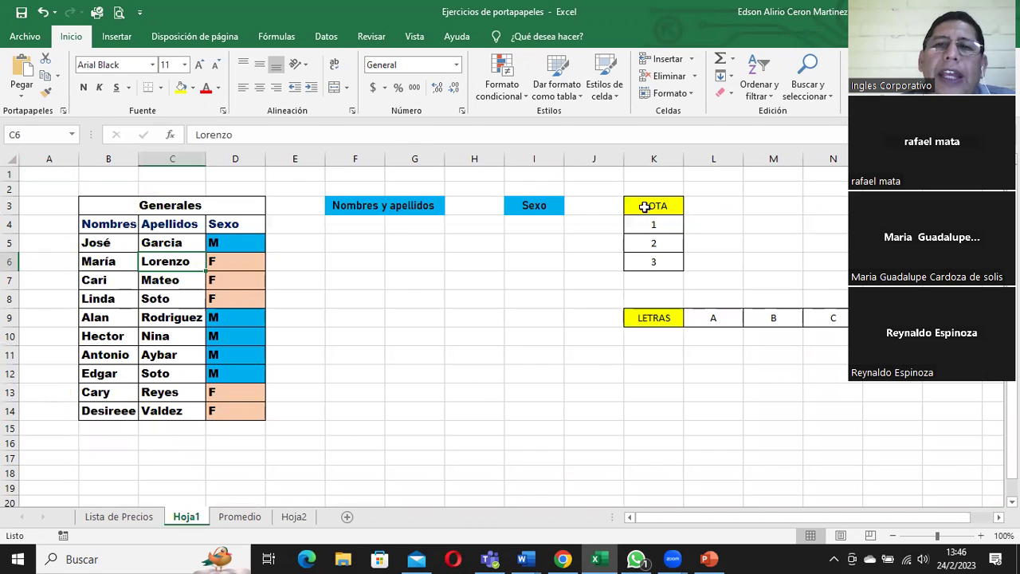
Copy the NOTA column K3:K6 and paste it transposed as a row starting at N3
{"action": "left_click_drag", "start_coordinate": [644, 206], "coordinate": [653, 263]}
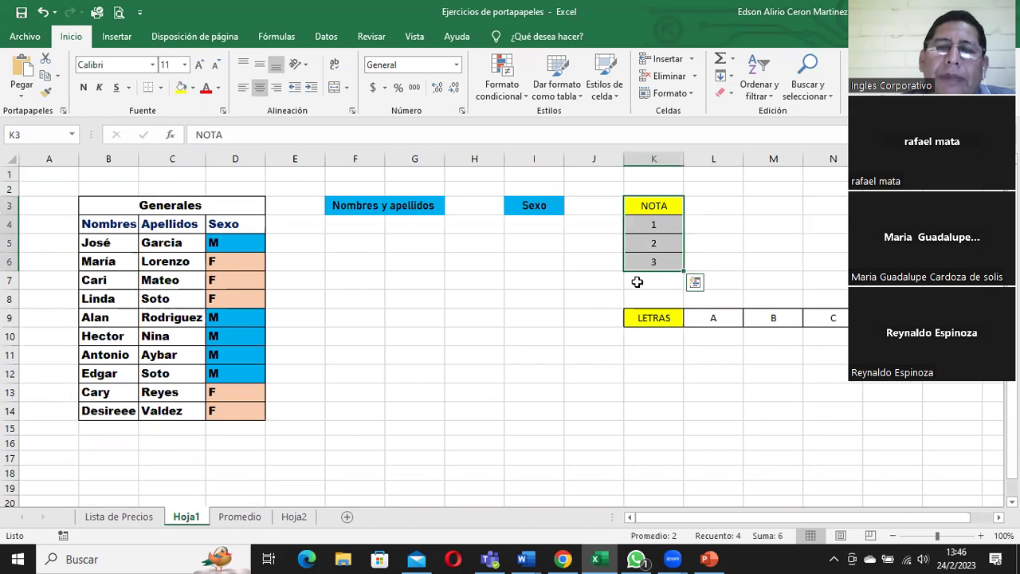
{"action": "left_click_drag", "start_coordinate": [648, 321], "coordinate": [829, 322]}
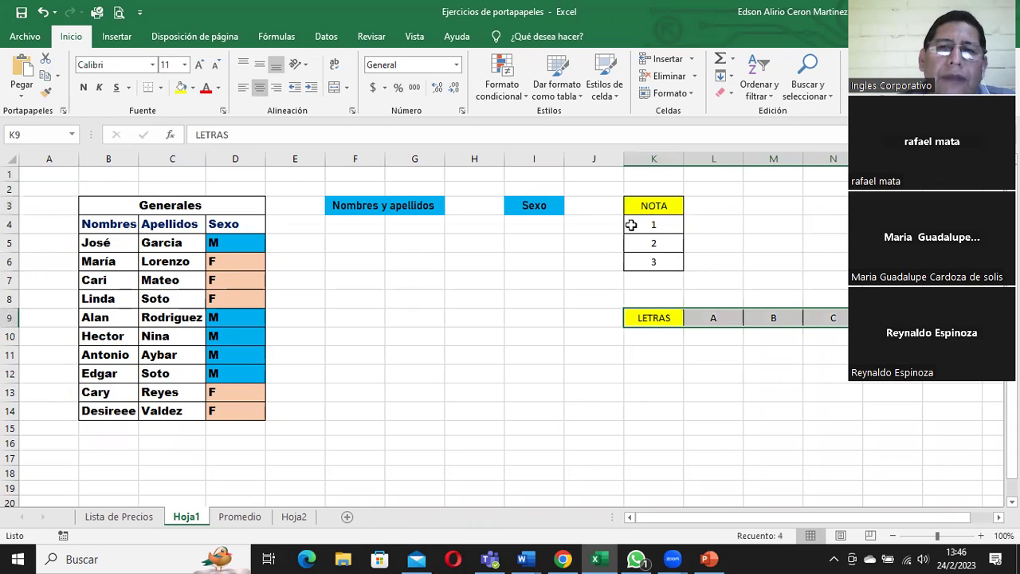
{"action": "left_click_drag", "start_coordinate": [640, 206], "coordinate": [645, 243]}
{"action": "left_click_drag", "start_coordinate": [644, 262], "coordinate": [645, 263]}
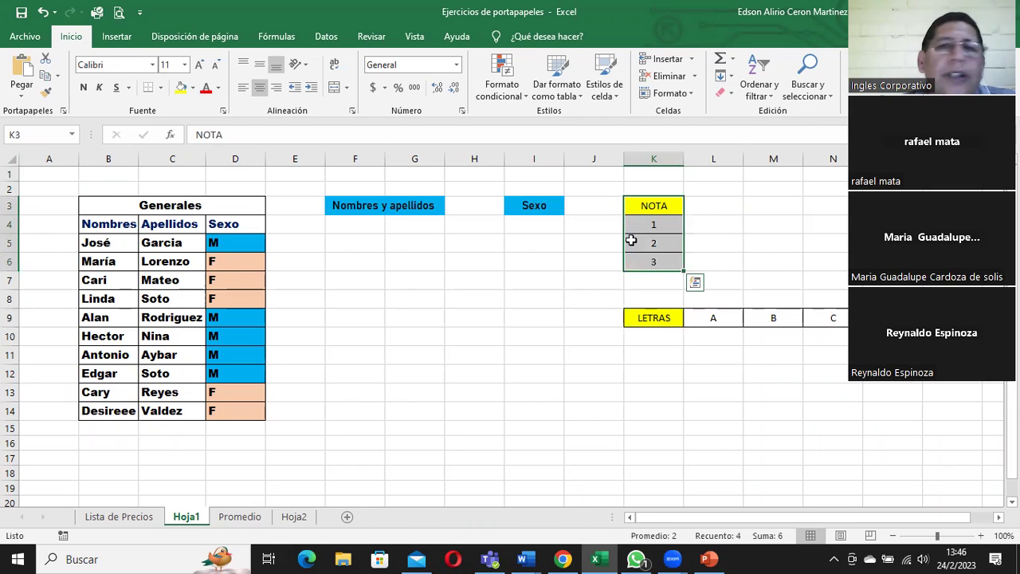
{"action": "right_click", "coordinate": [640, 206]}
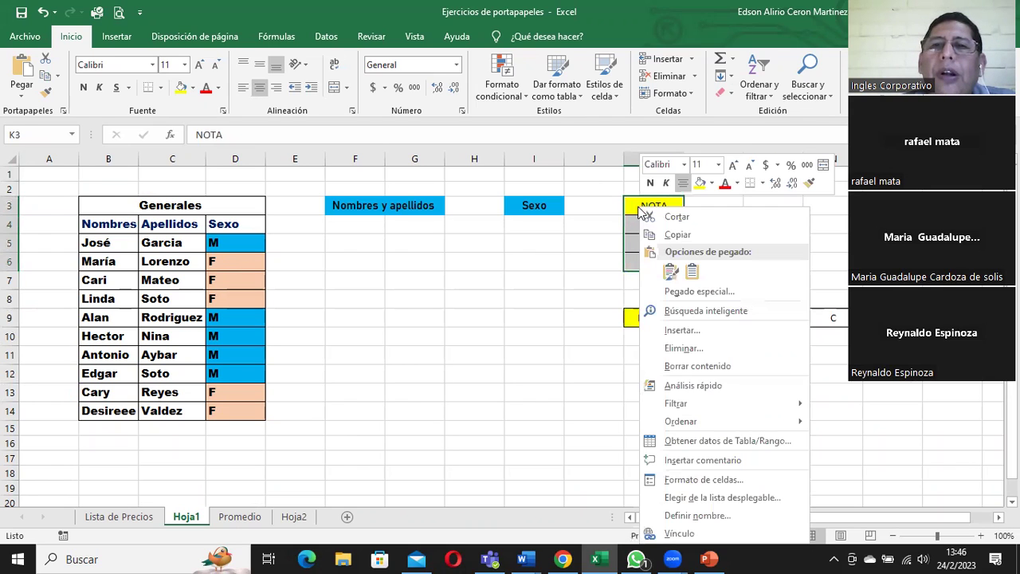
{"action": "left_click", "coordinate": [676, 234]}
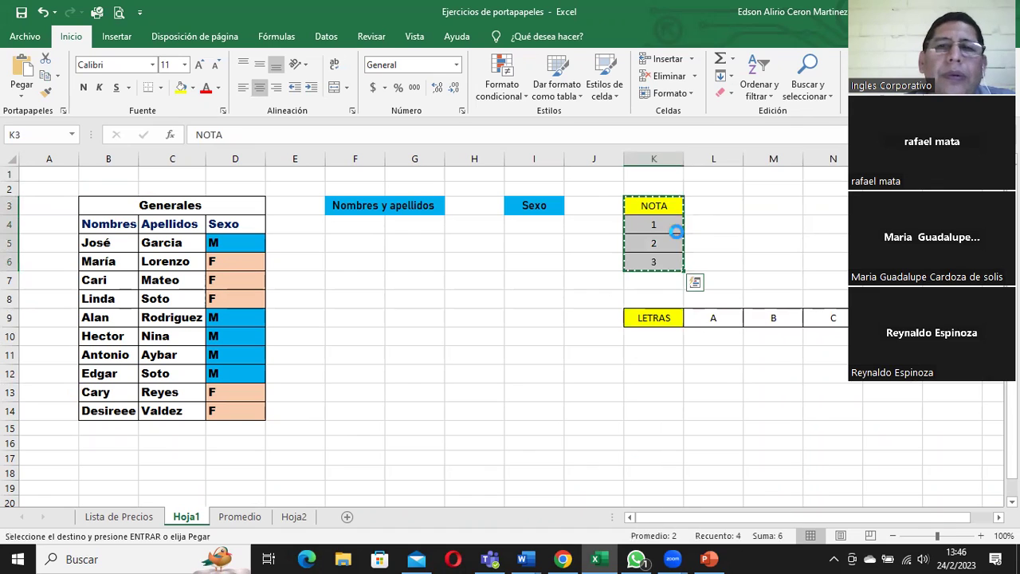
{"action": "left_click", "coordinate": [835, 200]}
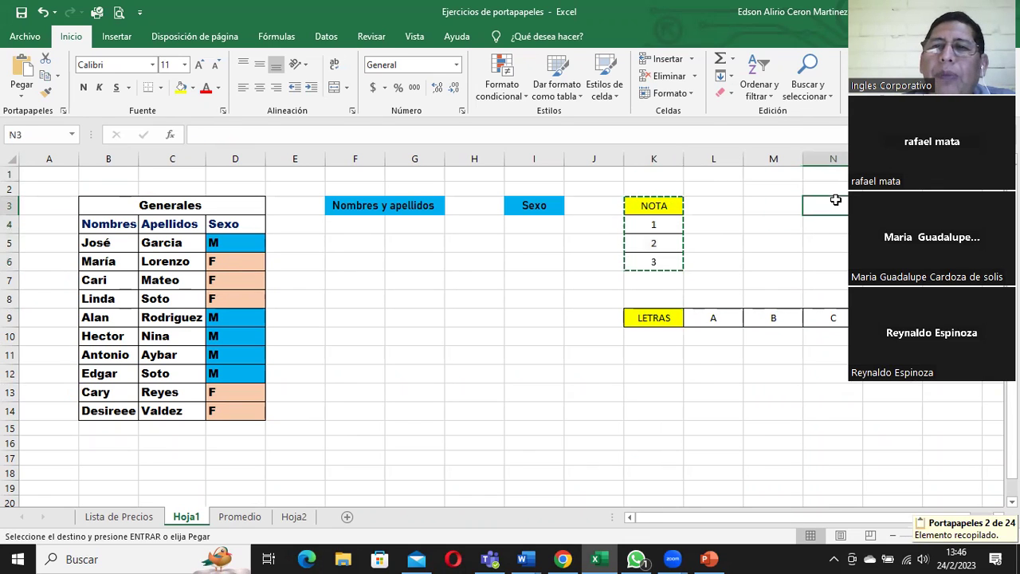
{"action": "left_click", "coordinate": [24, 89]}
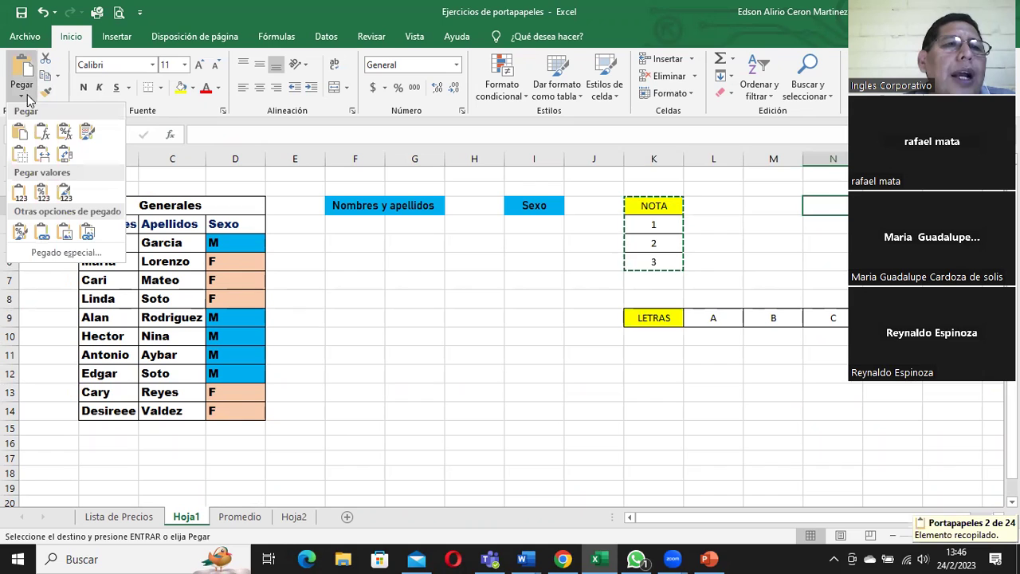
{"action": "left_click", "coordinate": [64, 154]}
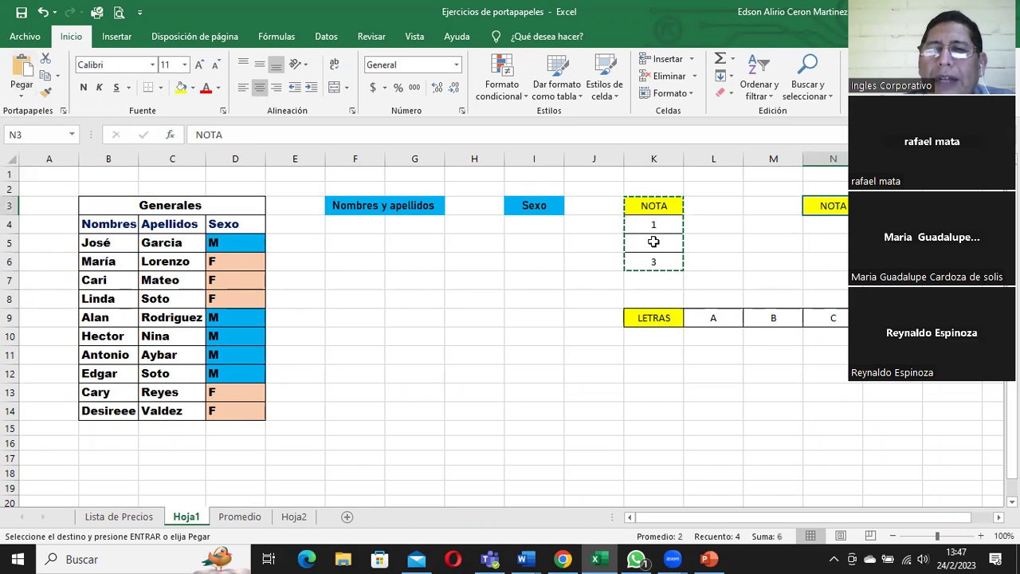
{"action": "left_click_drag", "start_coordinate": [798, 515], "coordinate": [840, 514]}
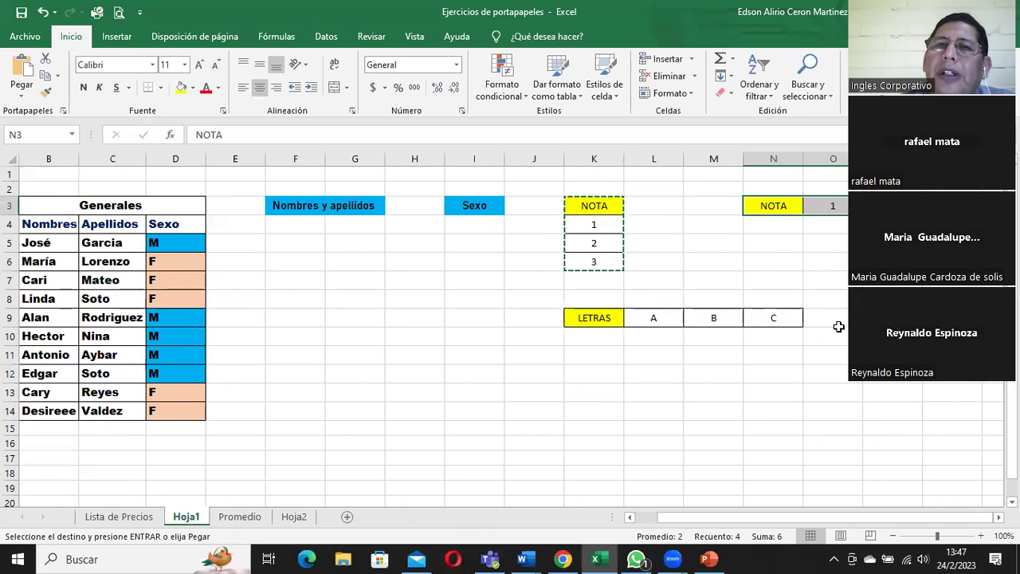
Copy the LETRAS row K9:N9 and paste it transposed down column K from K12
{"action": "left_click_drag", "start_coordinate": [588, 324], "coordinate": [764, 318]}
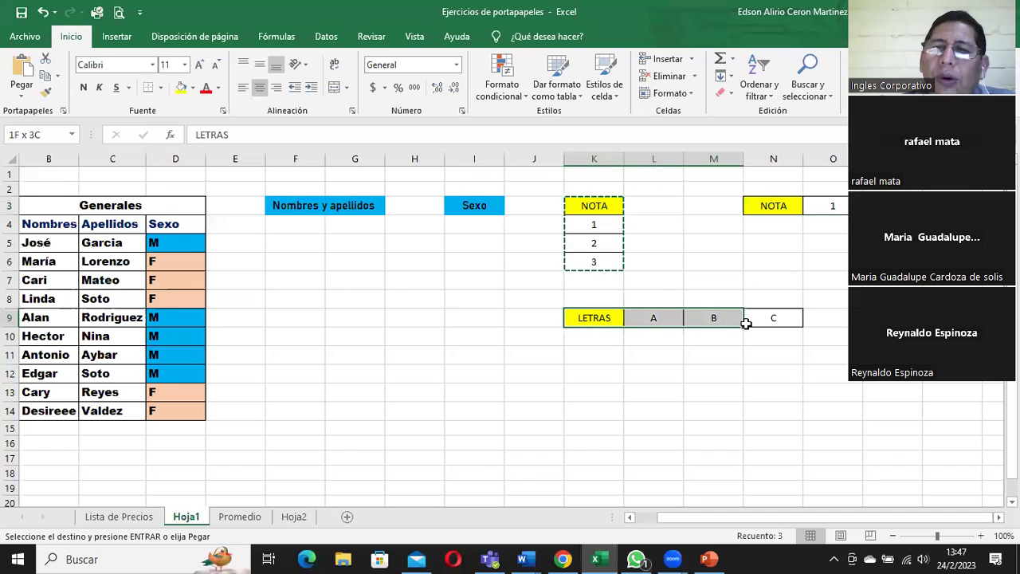
{"action": "right_click", "coordinate": [604, 325]}
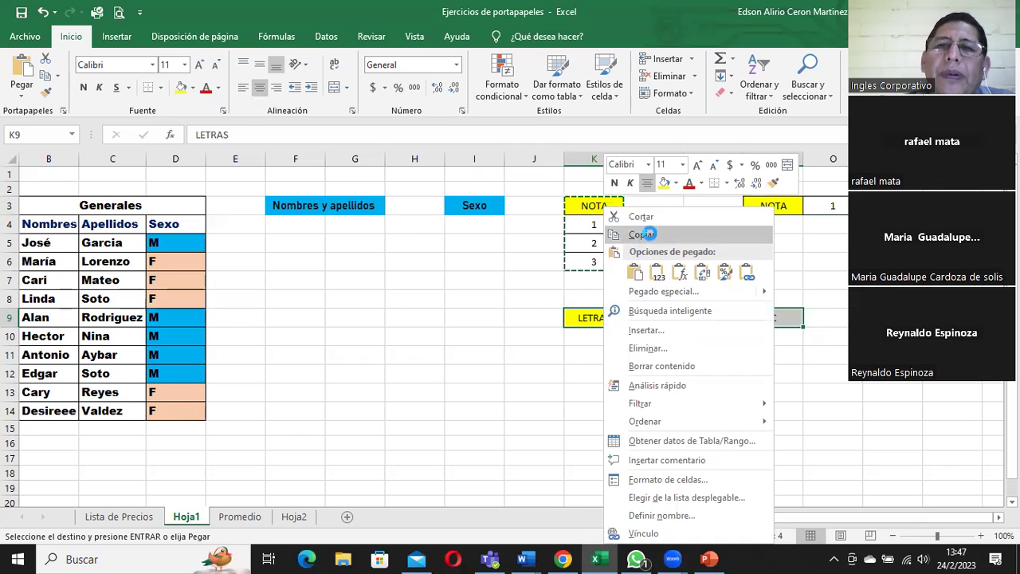
{"action": "left_click", "coordinate": [640, 235]}
{"action": "left_click", "coordinate": [596, 373]}
{"action": "right_click", "coordinate": [595, 374]}
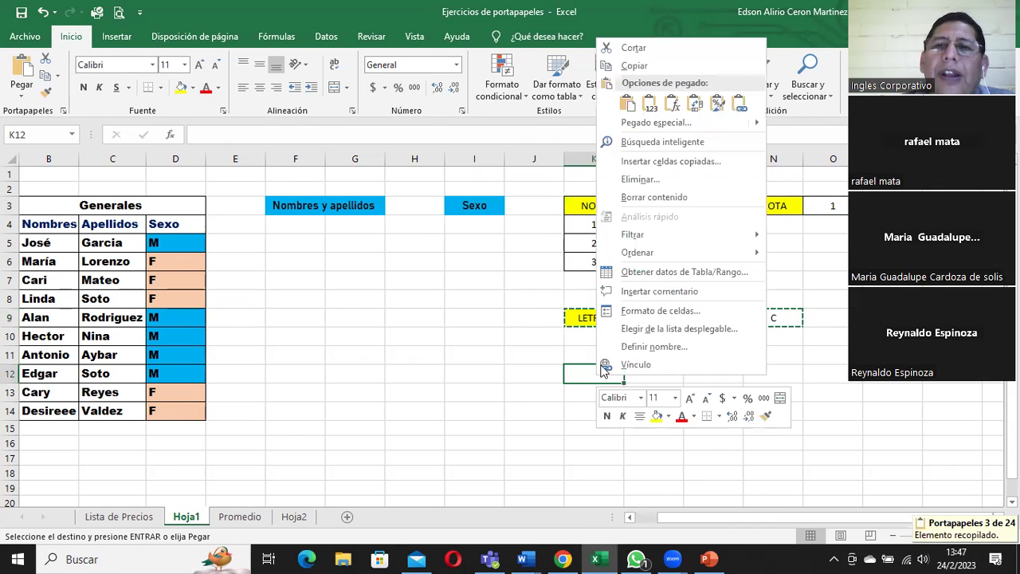
{"action": "left_click", "coordinate": [694, 111]}
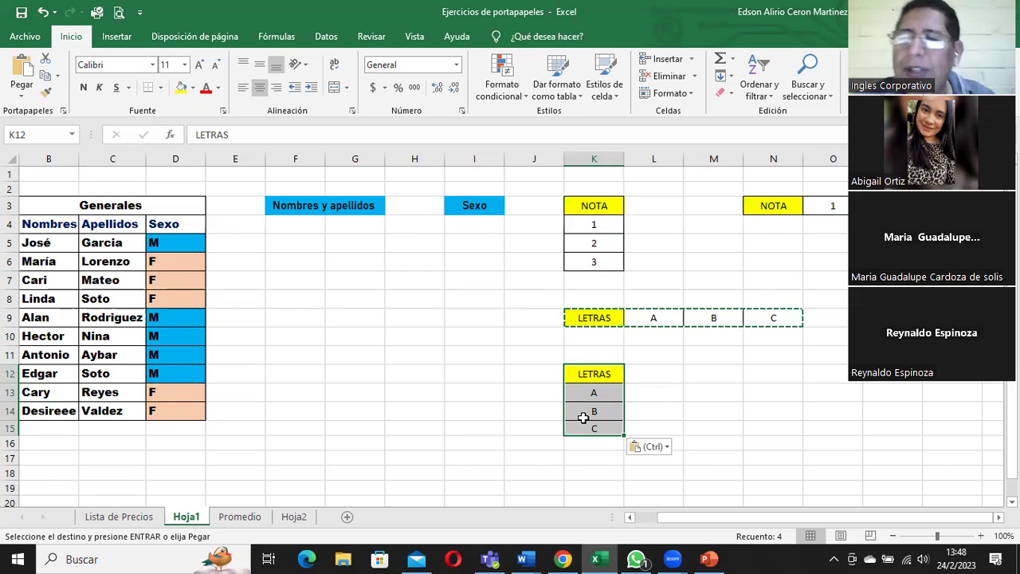
{"action": "left_click", "coordinate": [39, 226]}
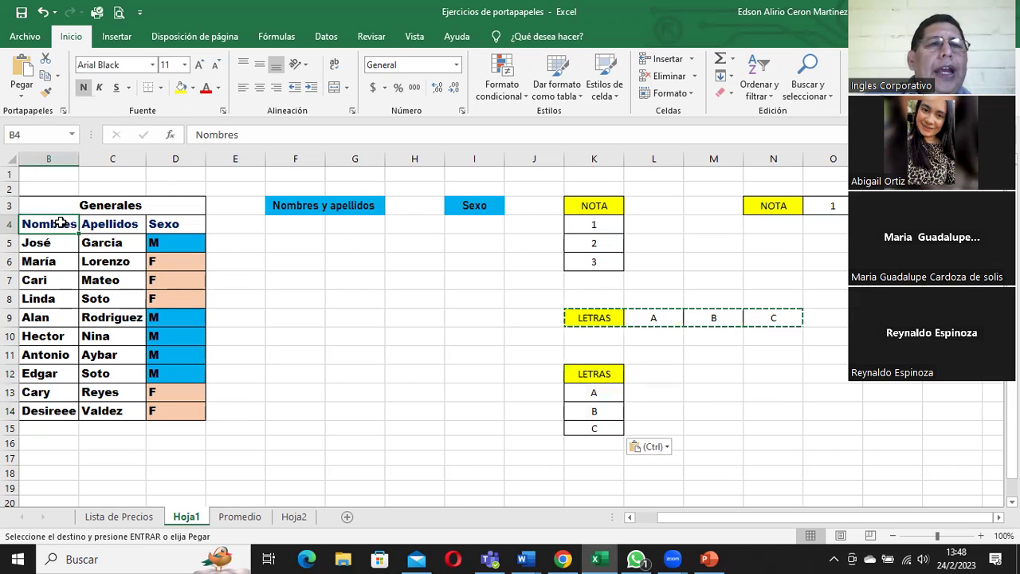
{"action": "left_click_drag", "start_coordinate": [59, 222], "coordinate": [176, 413]}
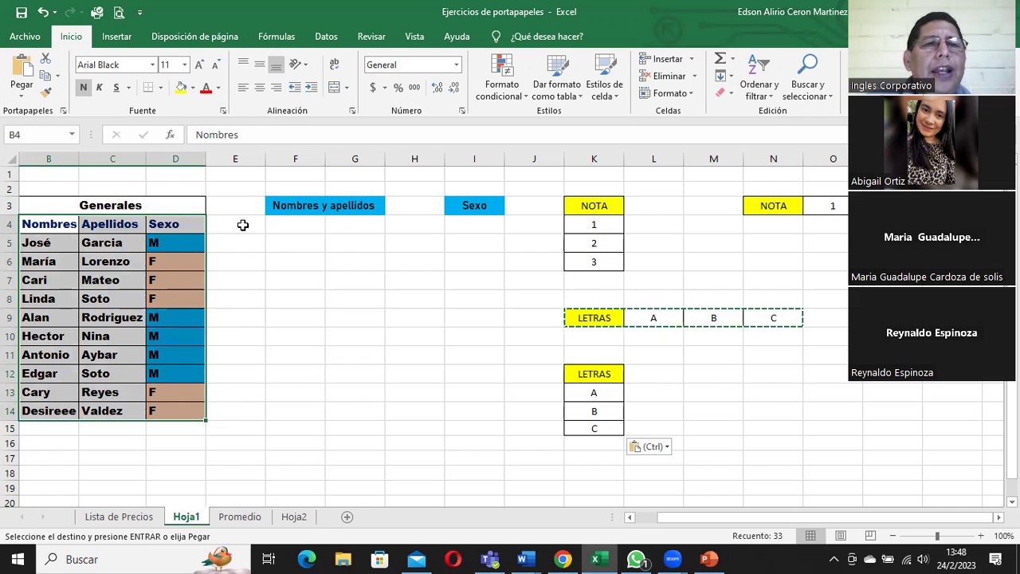
{"action": "left_click", "coordinate": [291, 226]}
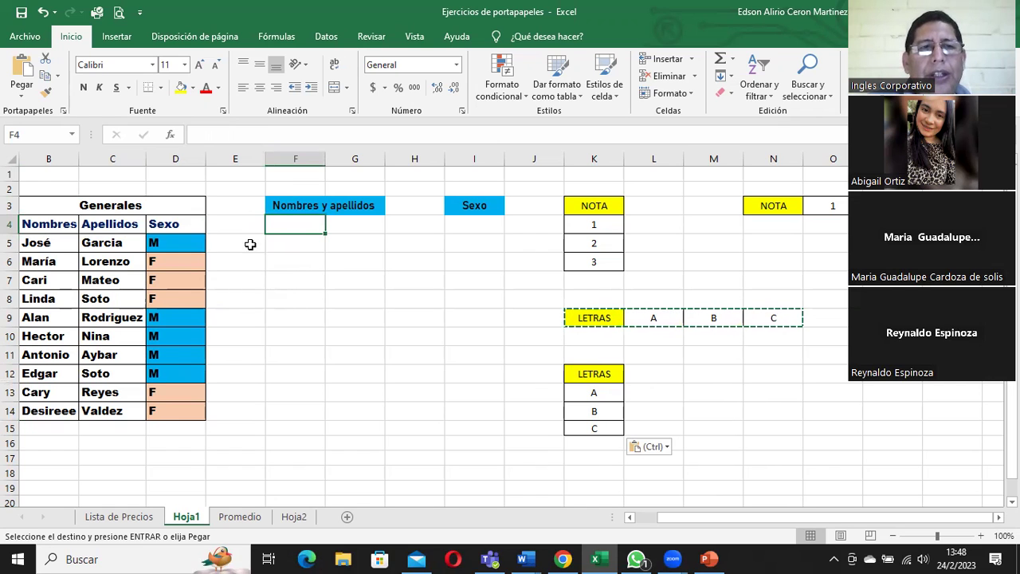
{"action": "left_click_drag", "start_coordinate": [29, 242], "coordinate": [158, 419]}
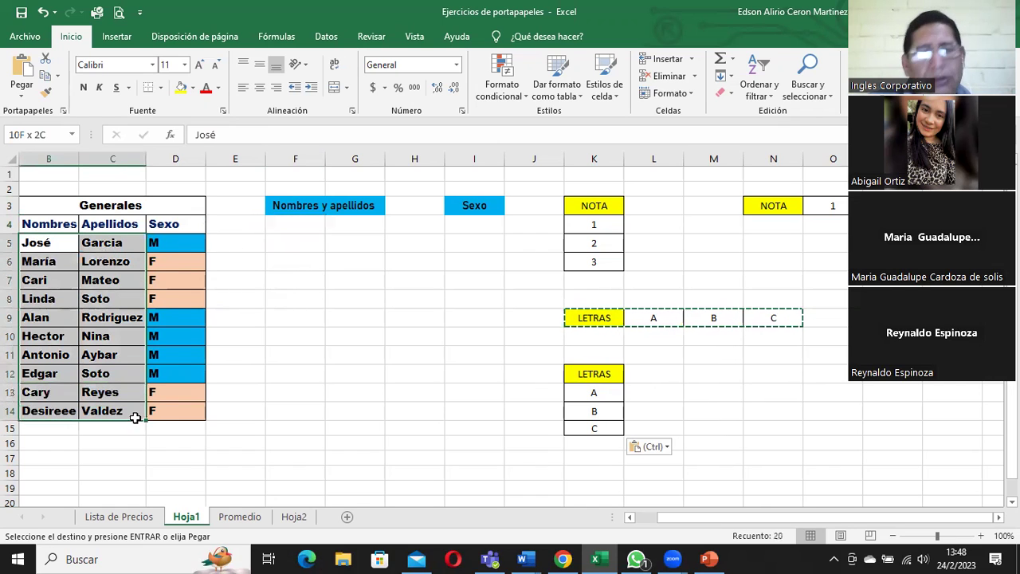
{"action": "left_click", "coordinate": [21, 97]}
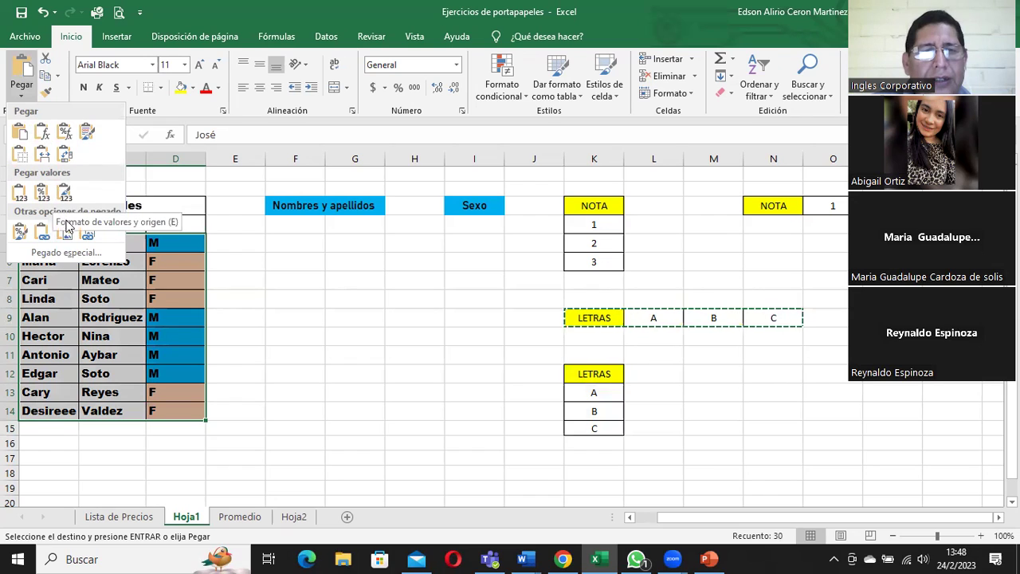
{"action": "left_click", "coordinate": [309, 262]}
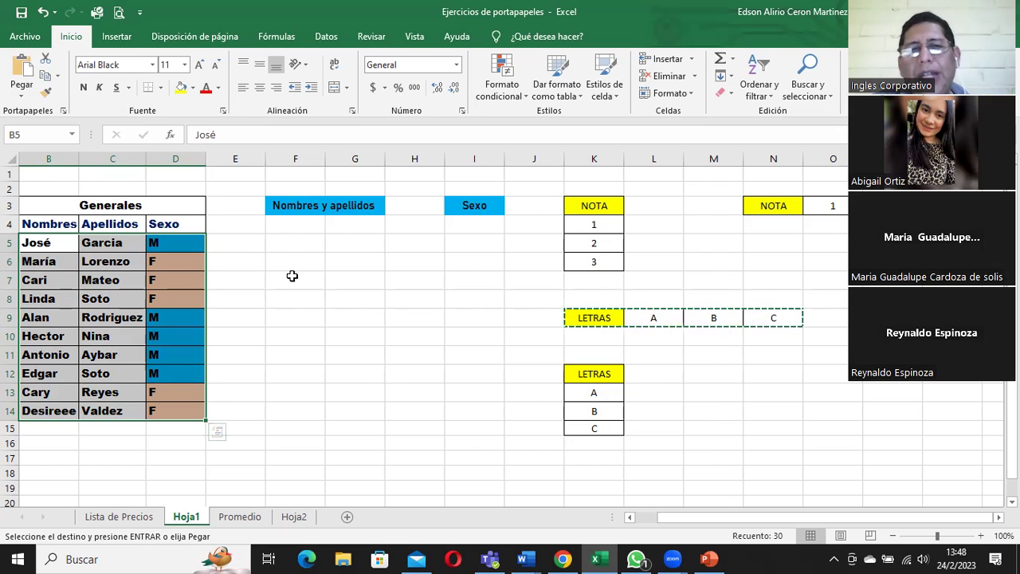
{"action": "left_click", "coordinate": [22, 97]}
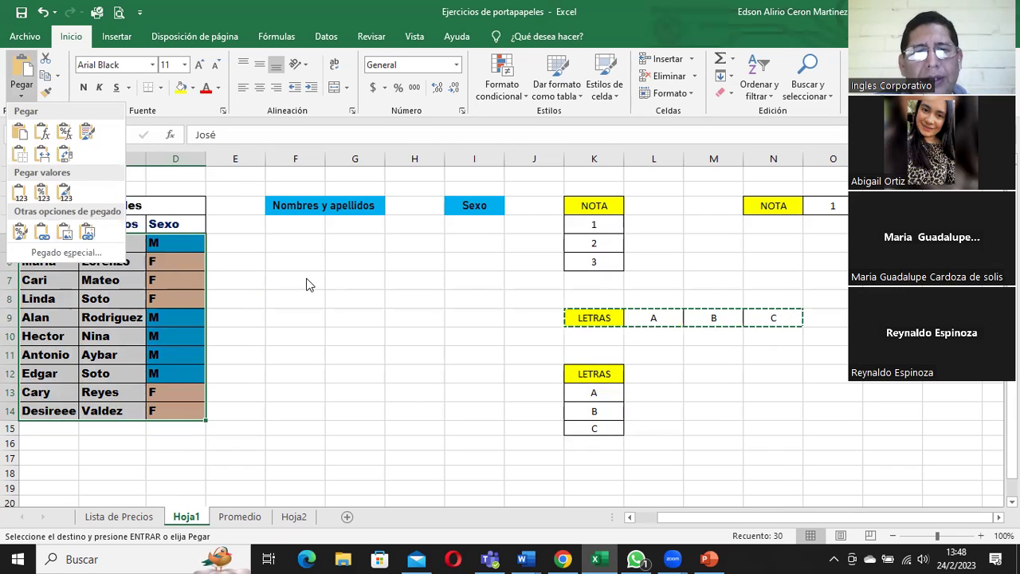
{"action": "key", "text": "Escape"}
{"action": "left_click", "coordinate": [295, 237]}
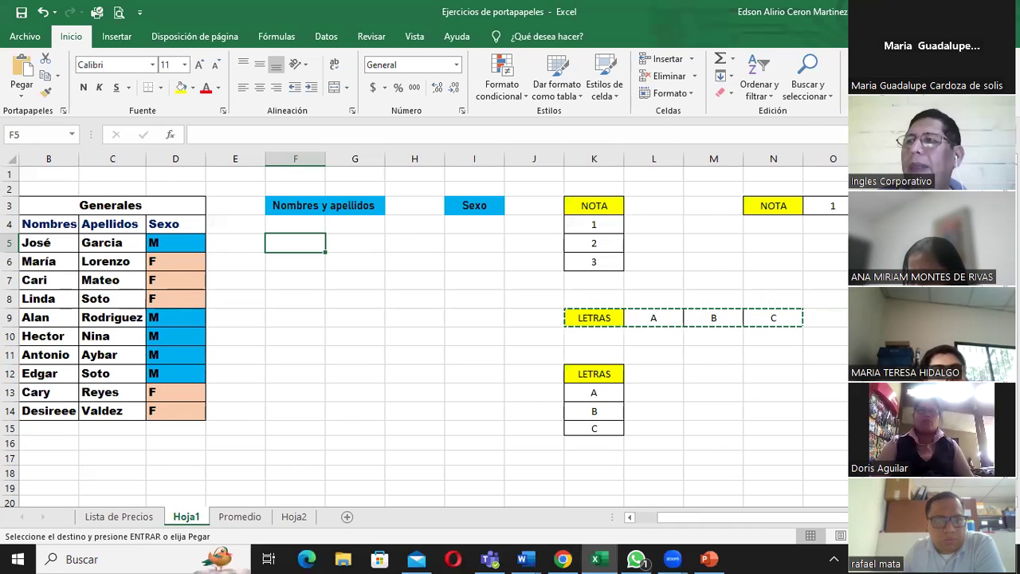
Switch from Excel to the browser
{"action": "key", "text": "alt+Tab"}
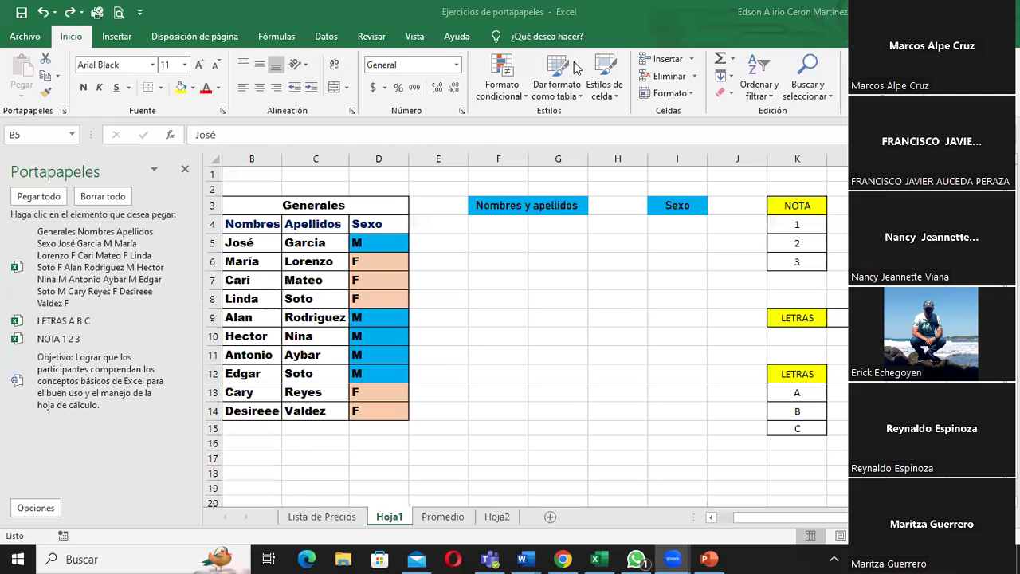
Close the Portapapeles pane and select the Generales table B3:D14
{"action": "left_click", "coordinate": [184, 173]}
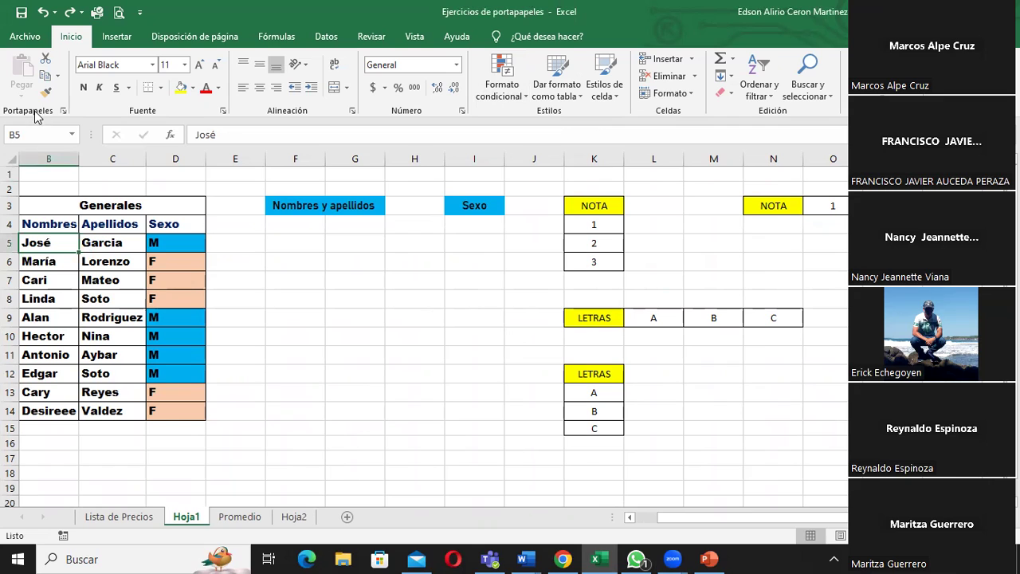
{"action": "mouse_move", "coordinate": [73, 213]}
{"action": "left_mouse_down"}
{"action": "mouse_move", "coordinate": [82, 381]}
{"action": "mouse_move", "coordinate": [112, 403]}
{"action": "left_mouse_up"}
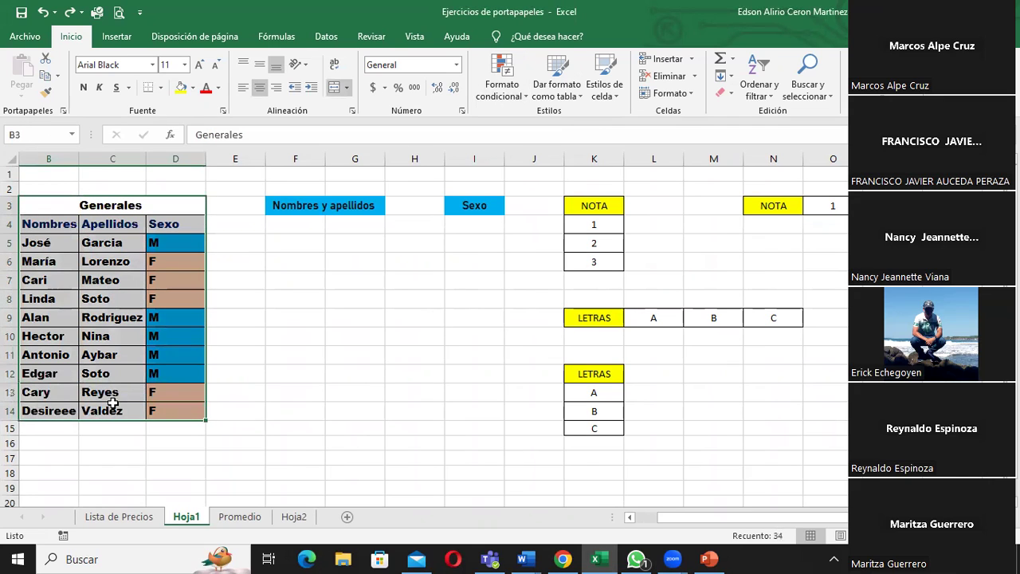
Copy the Generales table and paste it without formatting at F19
{"action": "left_click", "coordinate": [46, 76]}
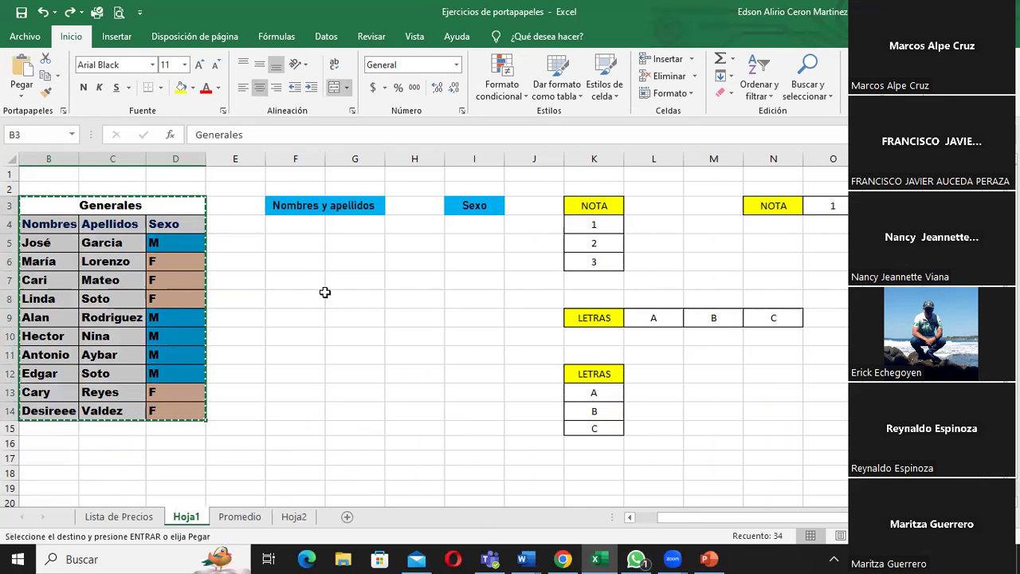
{"action": "scroll", "coordinate": [138, 195], "scroll_direction": "down", "scroll_amount": 1}
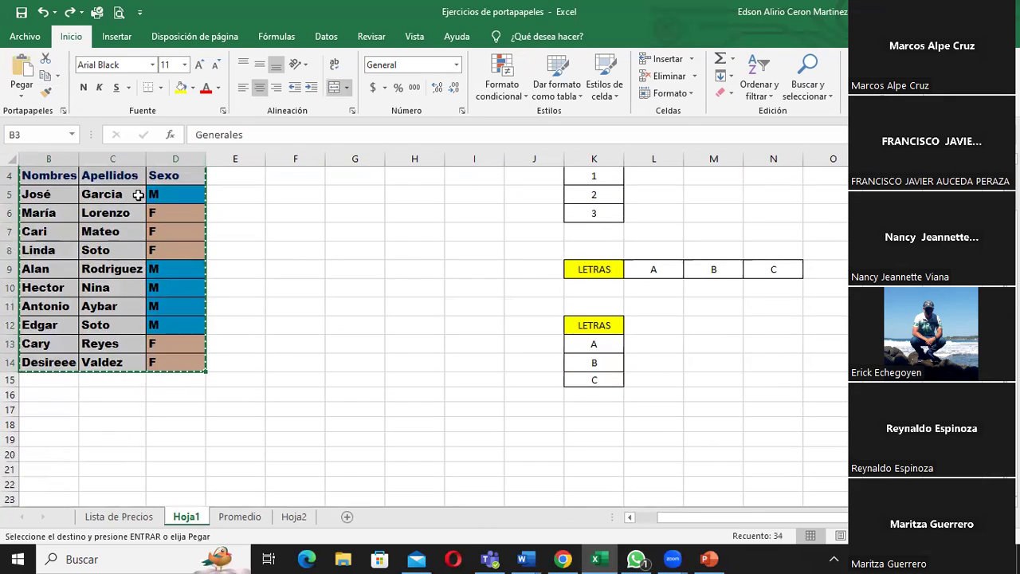
{"action": "left_click", "coordinate": [281, 441]}
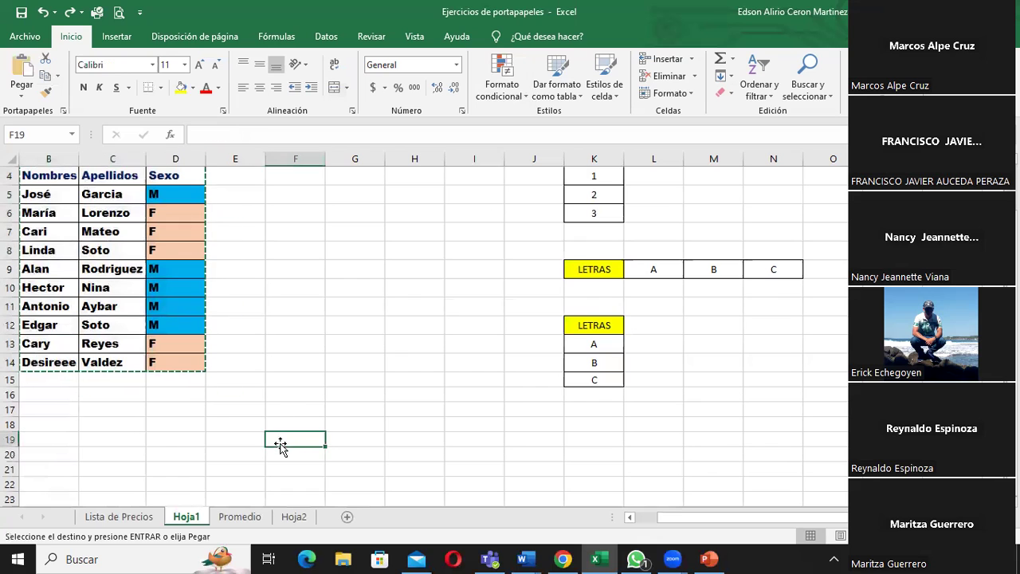
{"action": "left_click", "coordinate": [22, 94]}
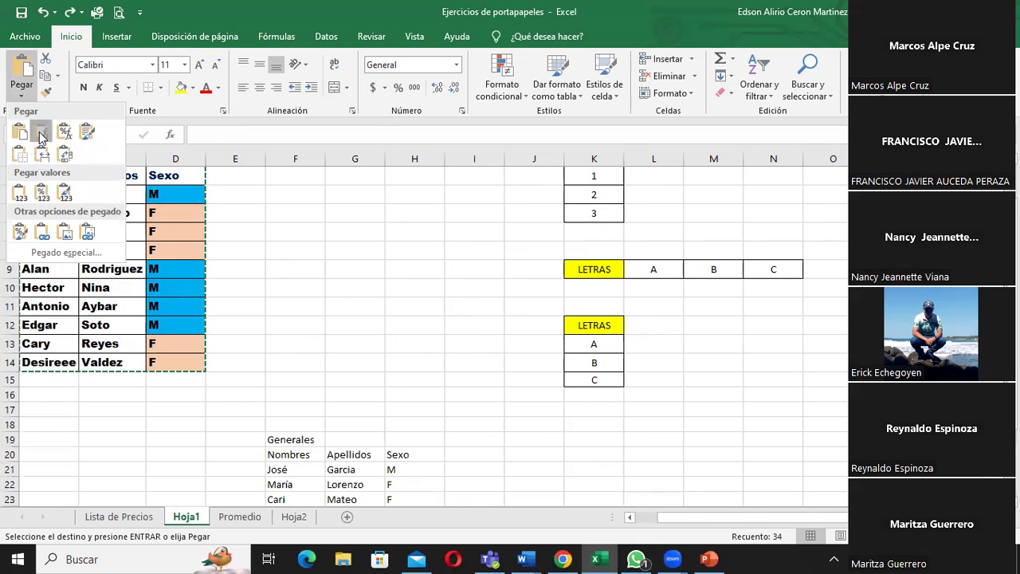
{"action": "left_click", "coordinate": [42, 132]}
{"action": "scroll", "coordinate": [386, 354], "scroll_direction": "down", "scroll_amount": 3}
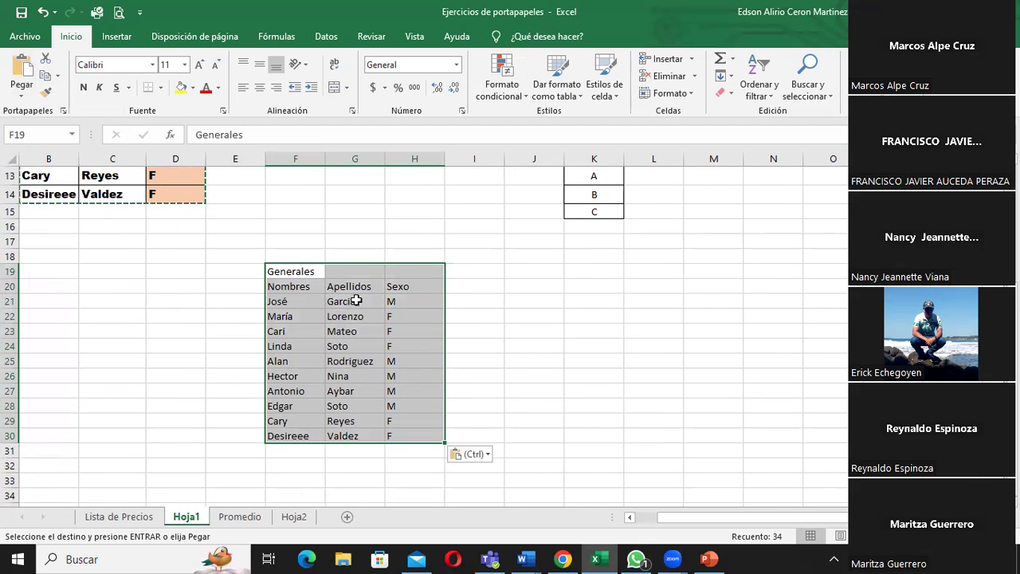
Reopen the Portapapeles pane to review its four collected items
{"action": "left_click", "coordinate": [63, 113]}
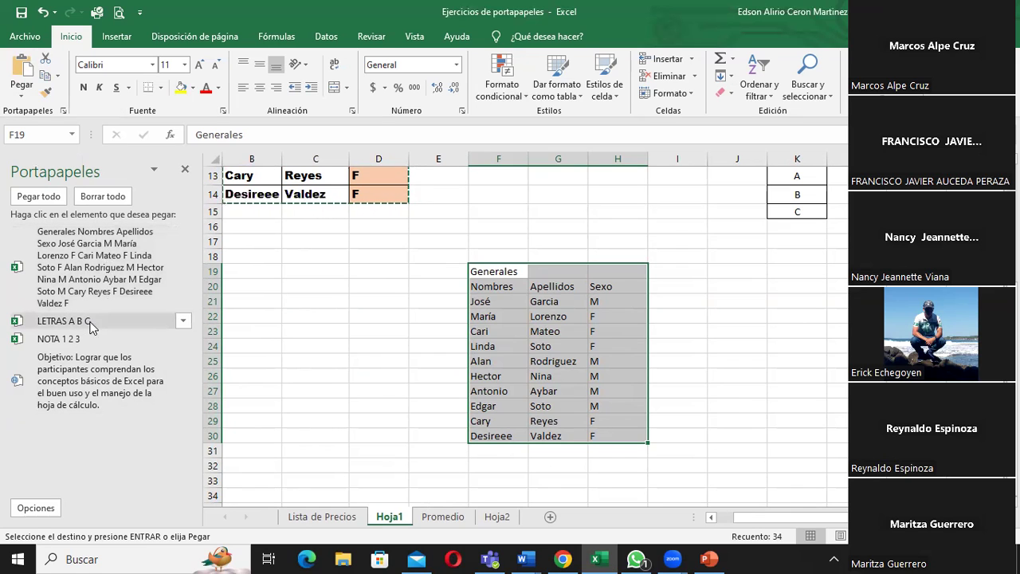
{"action": "scroll", "coordinate": [785, 277], "scroll_direction": "up", "scroll_amount": 3}
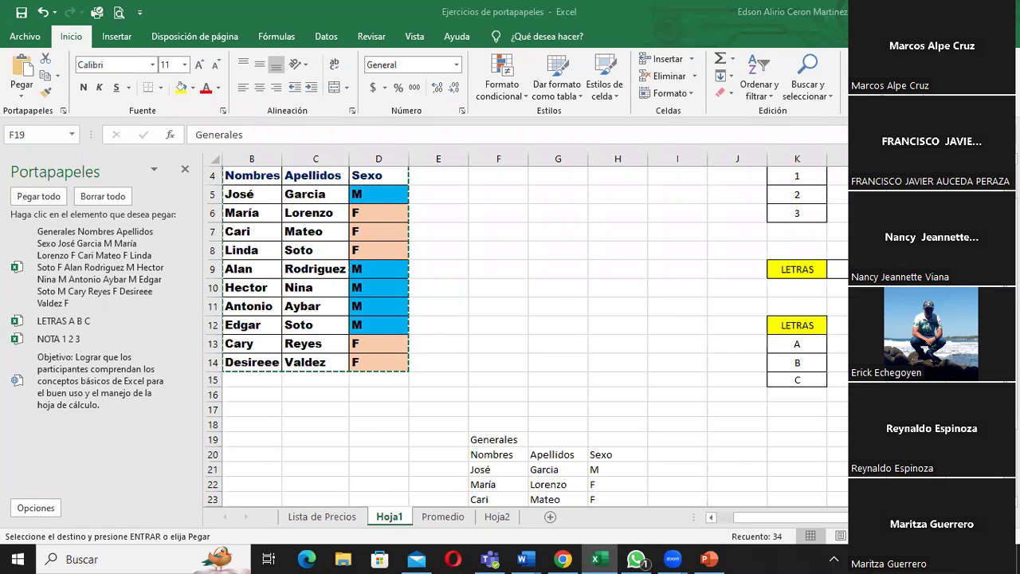
{"action": "key", "text": "alt+Tab"}
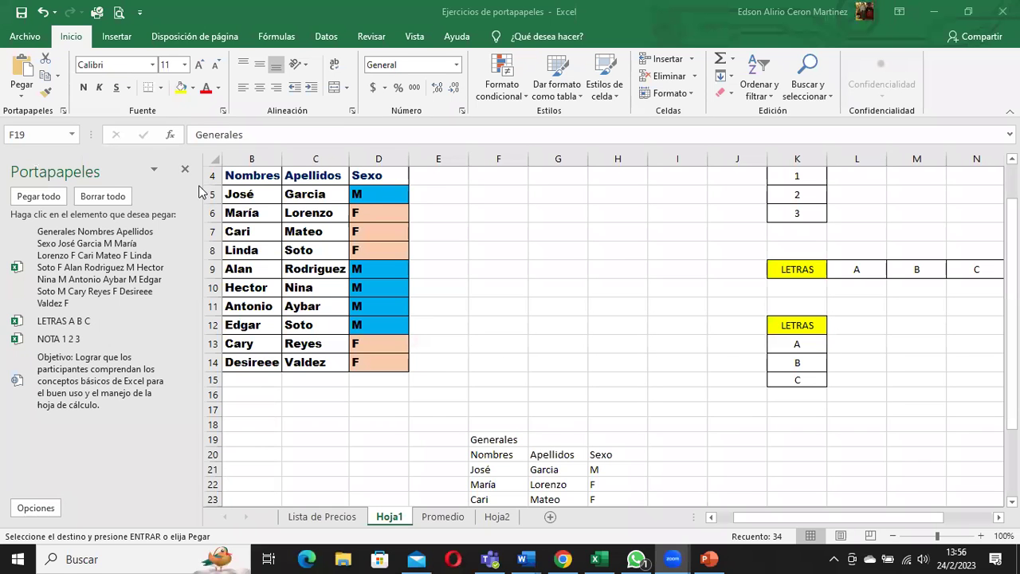
Close the Portapapeles pane and click G8 to clear the pasted selection
{"action": "left_click", "coordinate": [190, 179]}
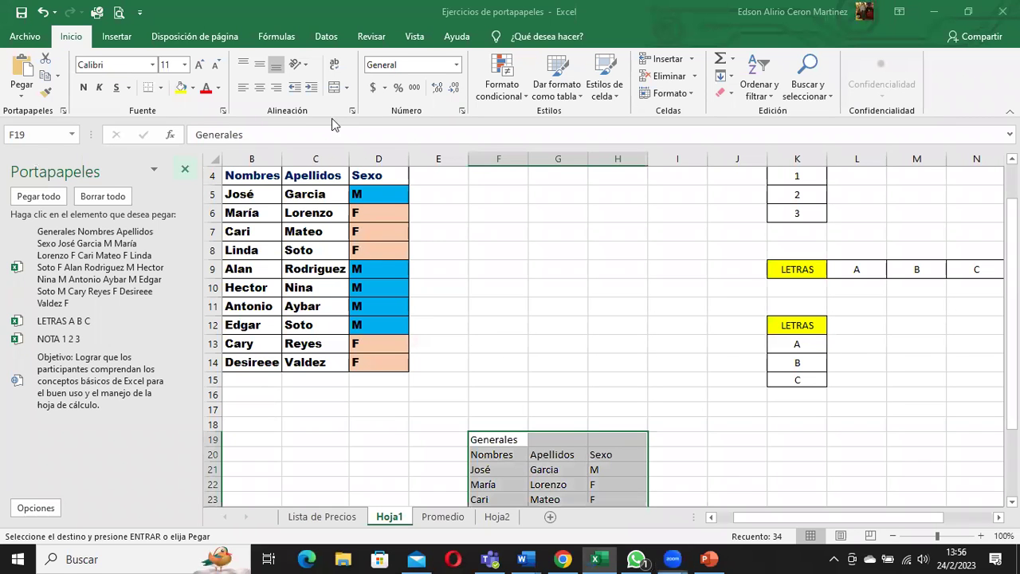
{"action": "left_click", "coordinate": [184, 172]}
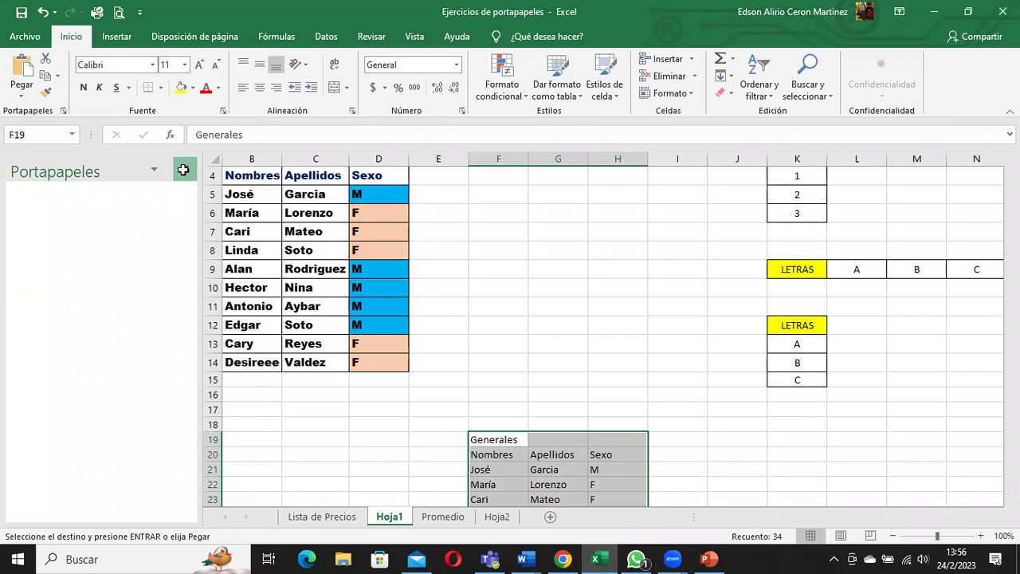
{"action": "left_click", "coordinate": [183, 170]}
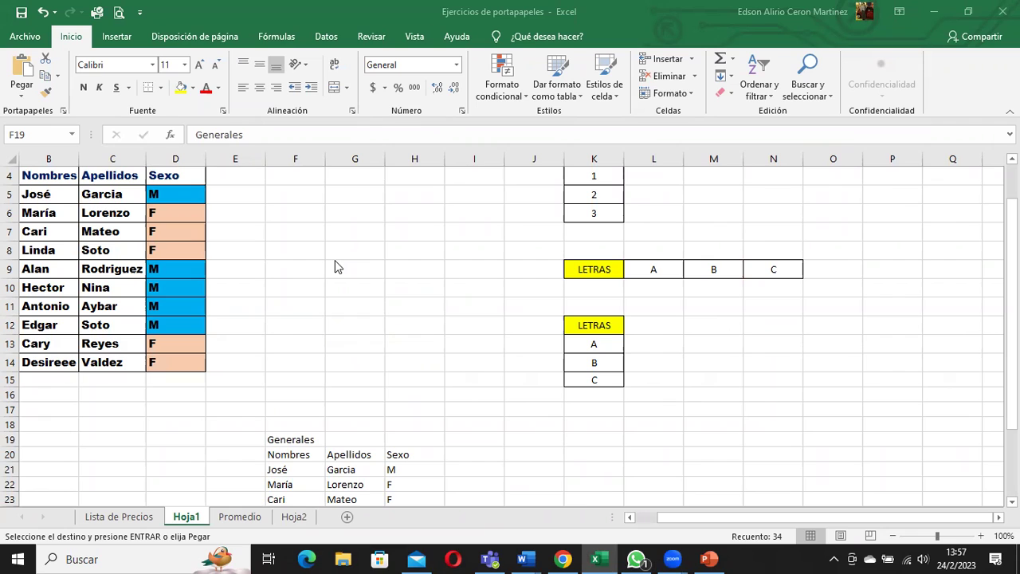
{"action": "left_click", "coordinate": [356, 244]}
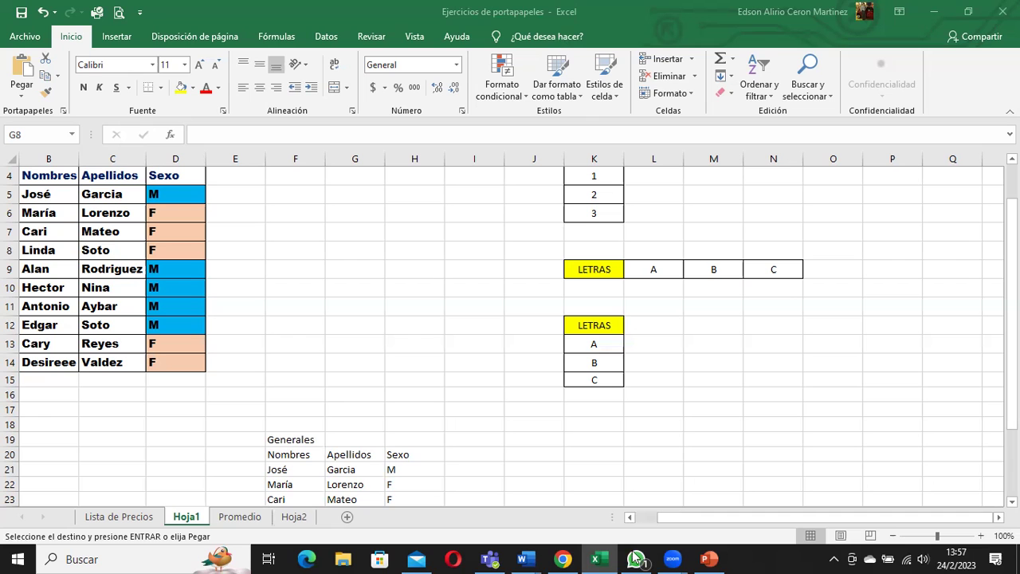
View slide 4 of the PowerPoint presentation, then return to the Excel workbook
{"action": "left_click", "coordinate": [709, 558]}
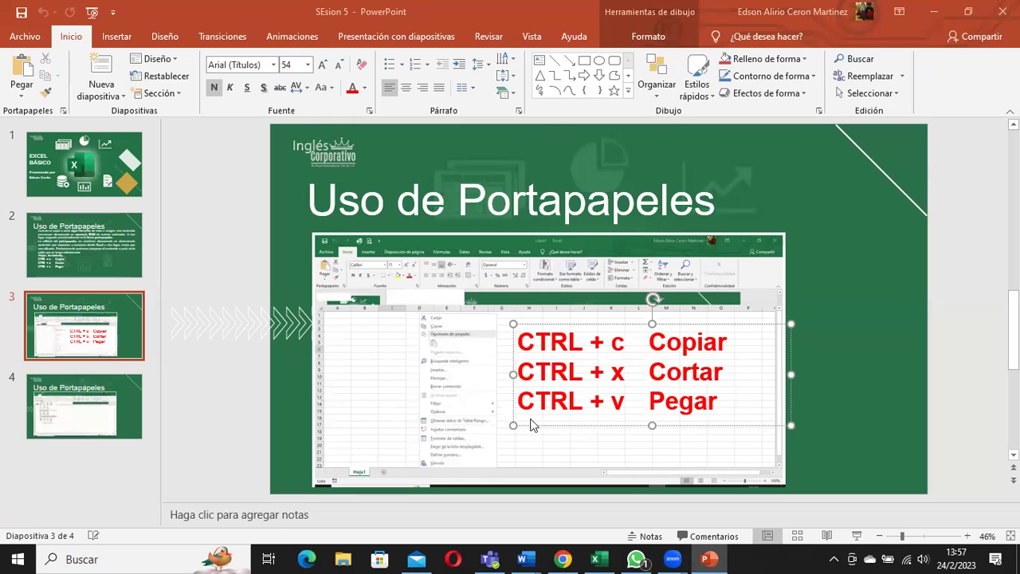
{"action": "left_click", "coordinate": [102, 423]}
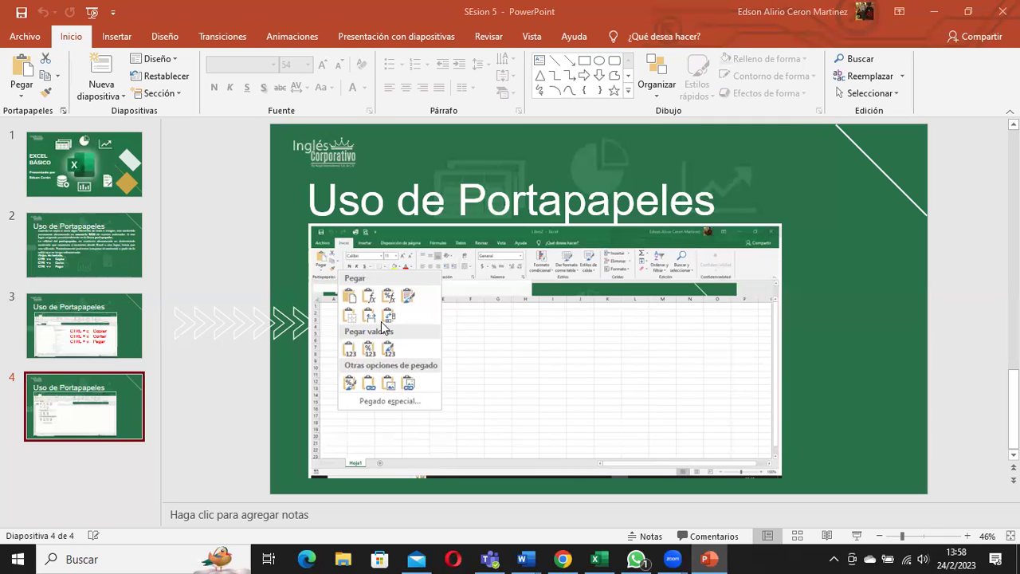
{"action": "left_click", "coordinate": [594, 558]}
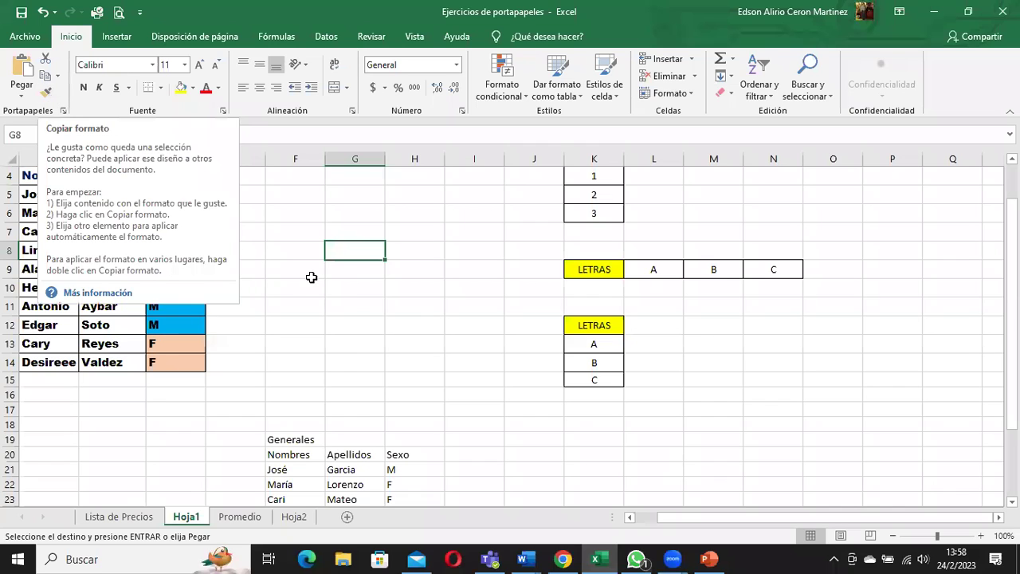
Dismiss the Copiar formato tip, check B5's Arial Black font, and select F5
{"action": "left_click", "coordinate": [347, 303]}
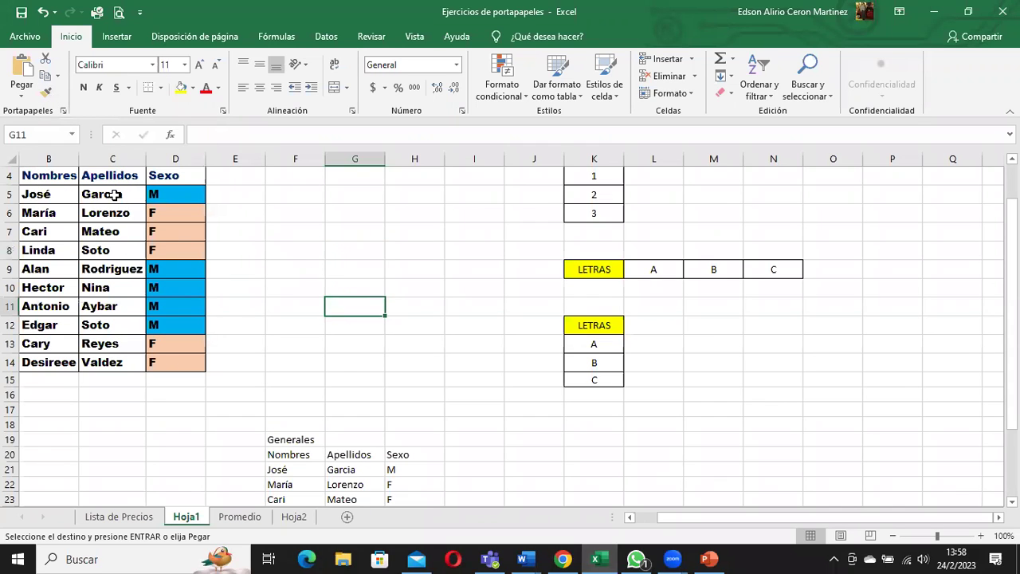
{"action": "left_click", "coordinate": [302, 195]}
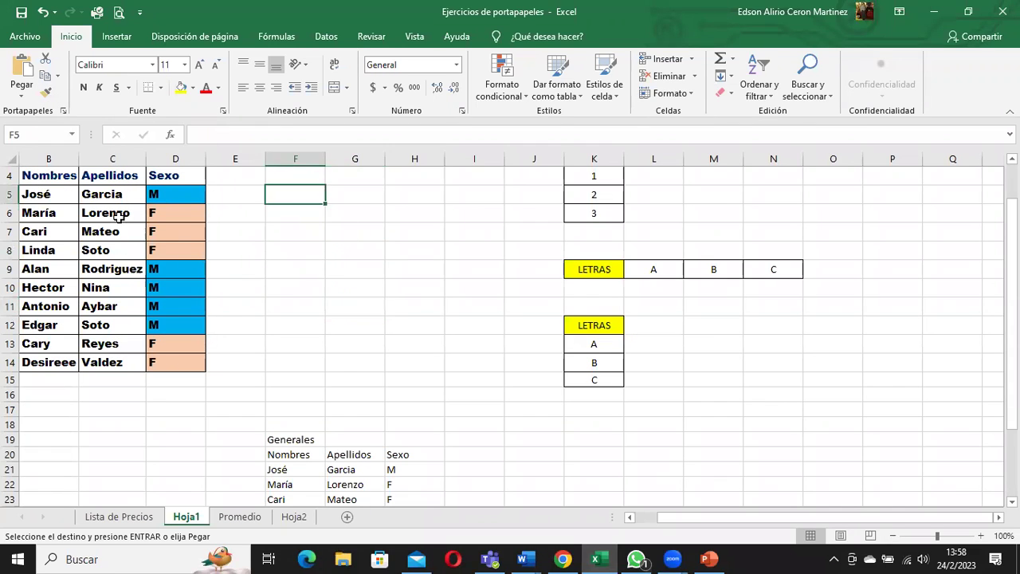
{"action": "left_click", "coordinate": [53, 200]}
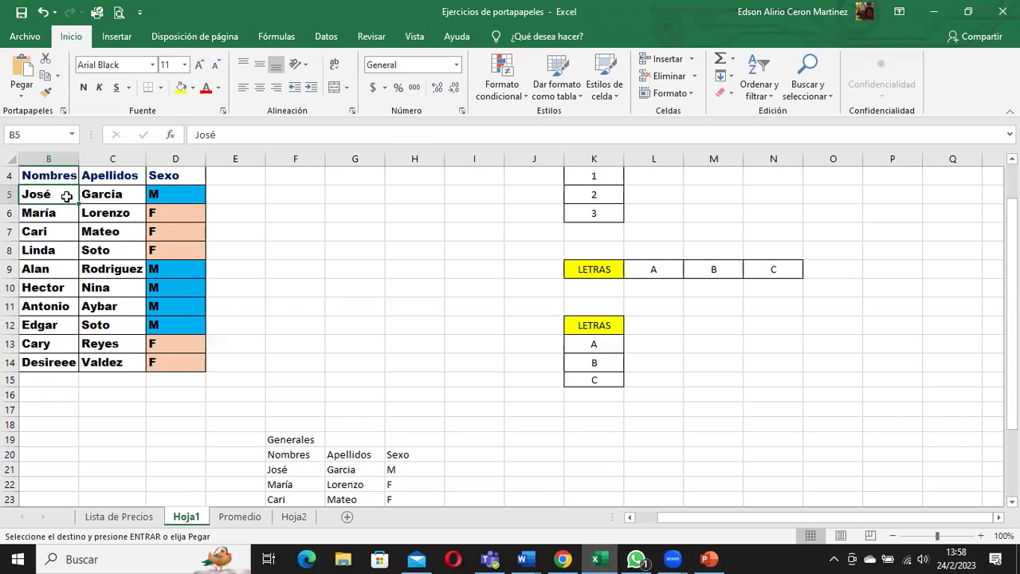
{"action": "left_click", "coordinate": [304, 196]}
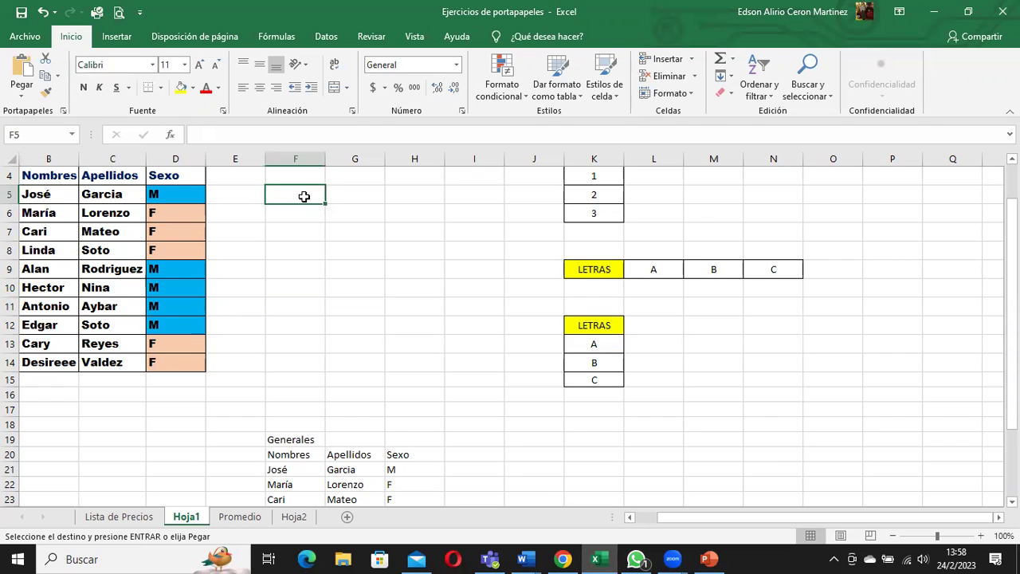
Enter Jose in F5 and Garcia in G5
{"action": "type", "text": "Jose"}
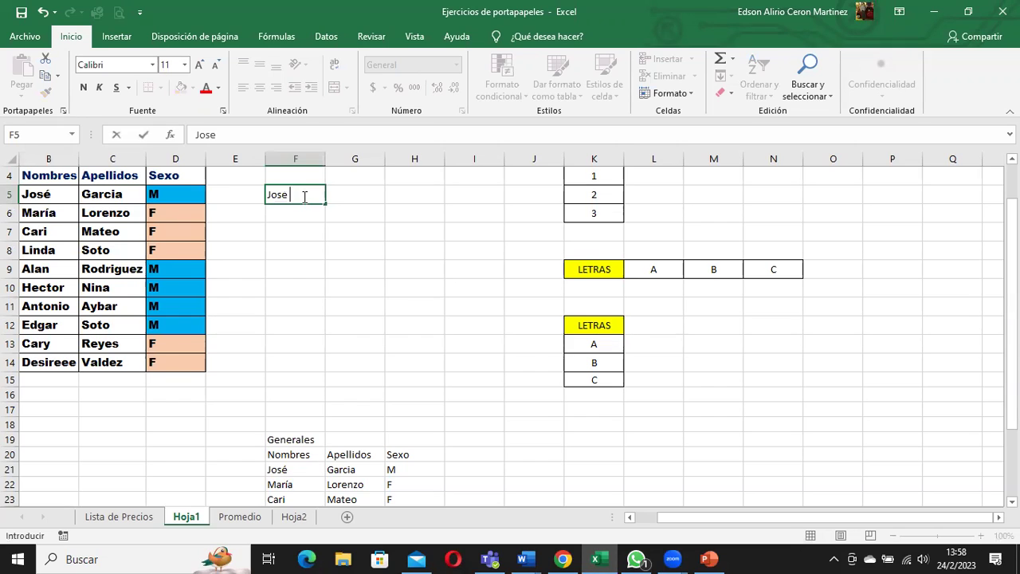
{"action": "key", "text": "Tab"}
{"action": "type", "text": "Garcia"}
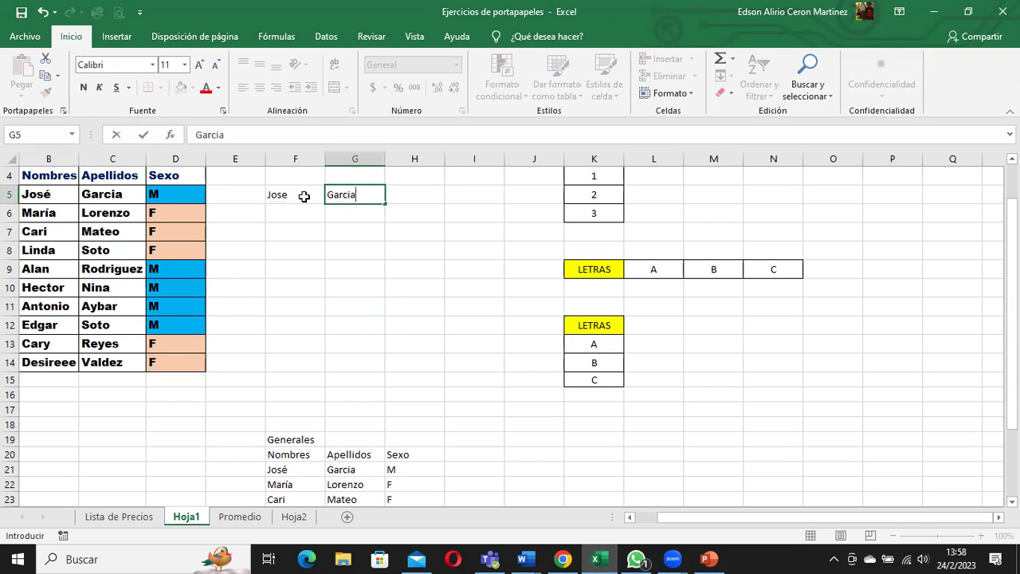
{"action": "key", "text": "Return"}
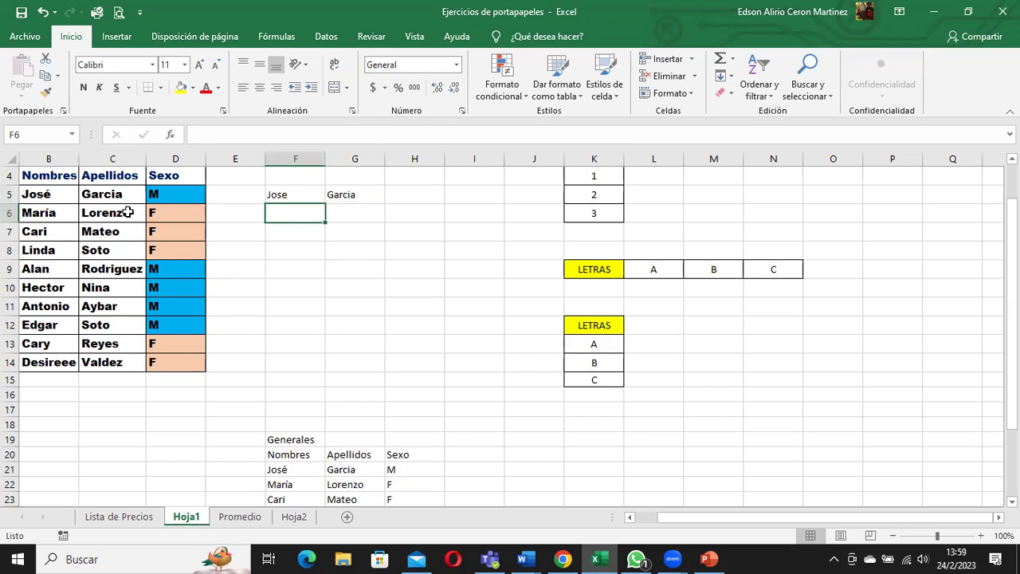
Apply José's B5 formatting to F5:G5 with Copiar formato
{"action": "left_click", "coordinate": [46, 194]}
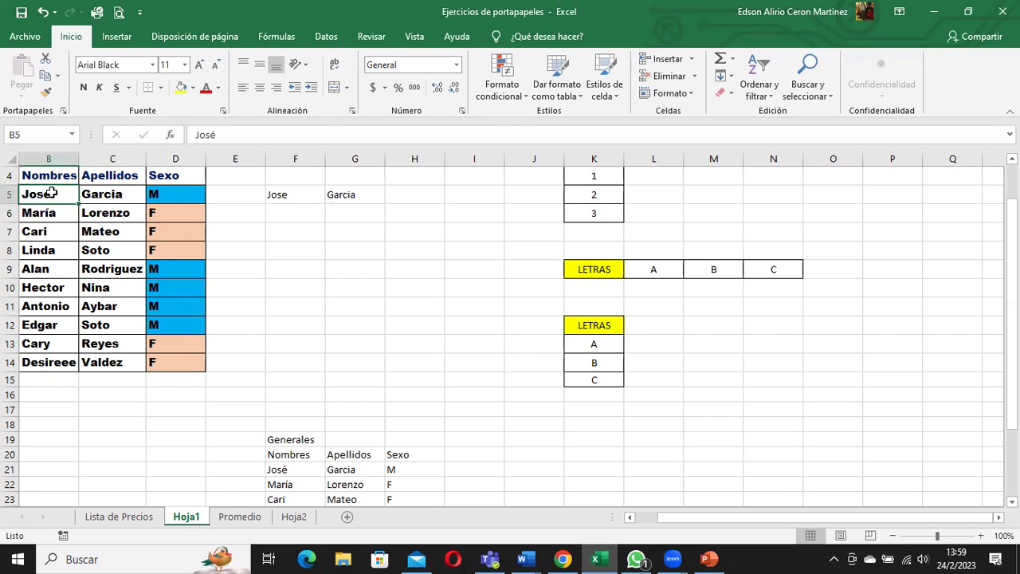
{"action": "left_click", "coordinate": [46, 96]}
{"action": "left_click_drag", "start_coordinate": [283, 195], "coordinate": [360, 196]}
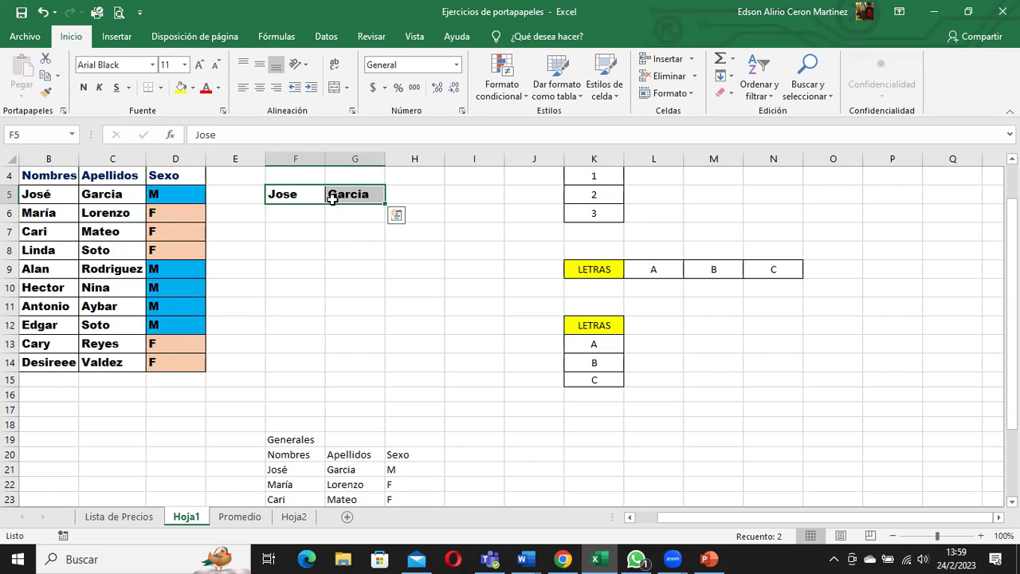
Copy the salmon fill from the F cell D6 onto Garcia in G5 using Copiar formato
{"action": "left_click", "coordinate": [158, 214]}
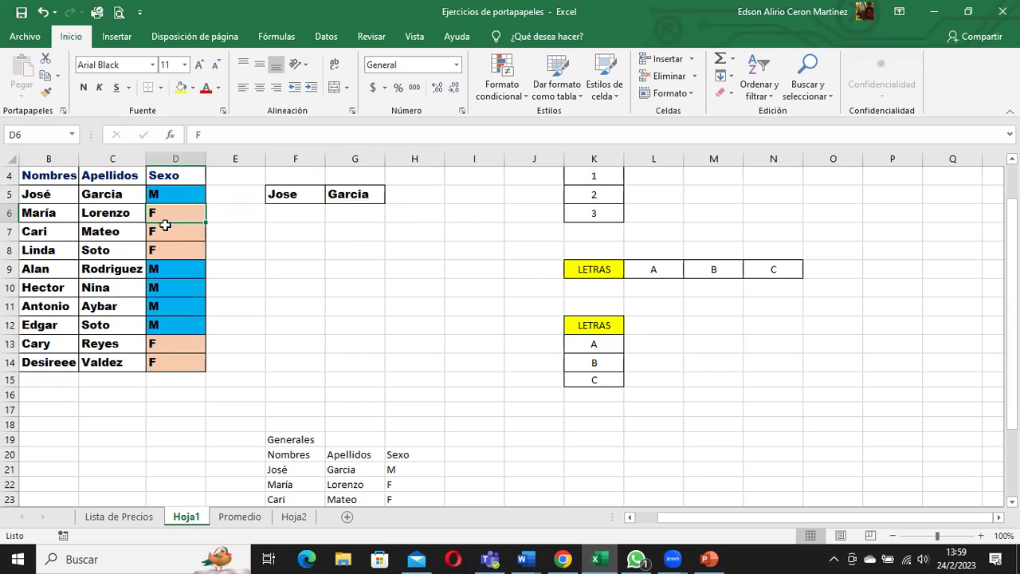
{"action": "left_click", "coordinate": [46, 91]}
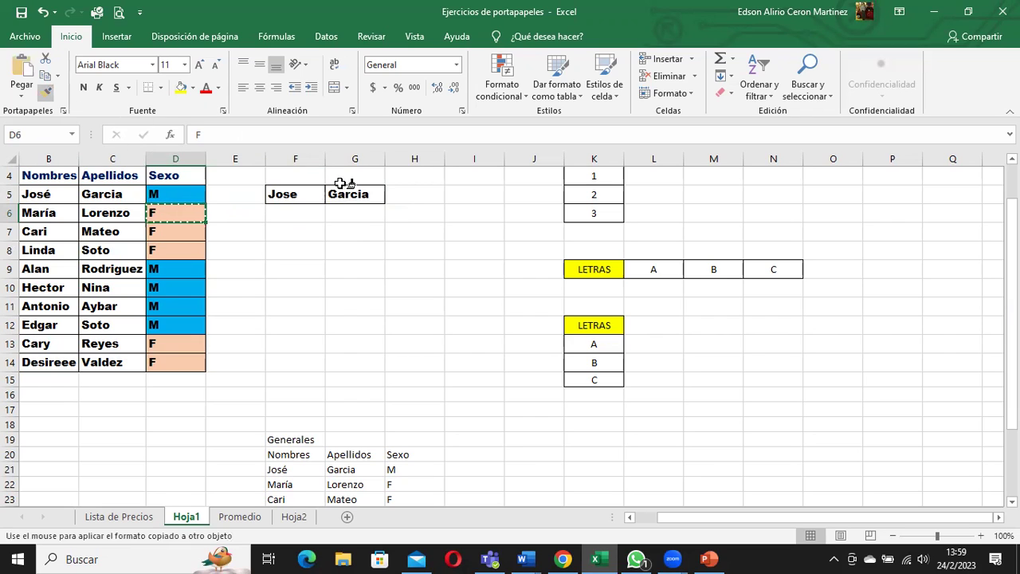
{"action": "left_click", "coordinate": [340, 188]}
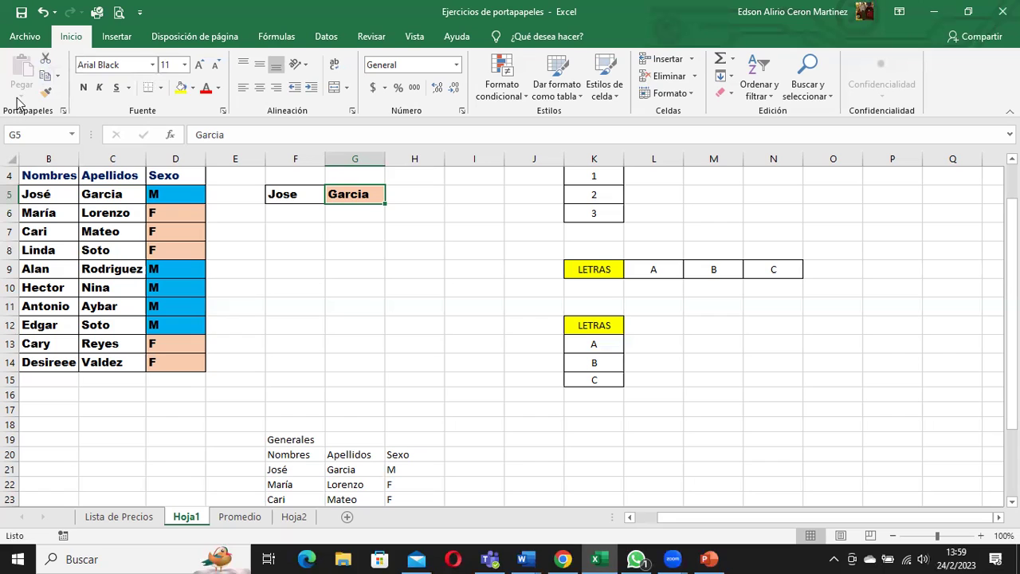
{"action": "left_click", "coordinate": [302, 236]}
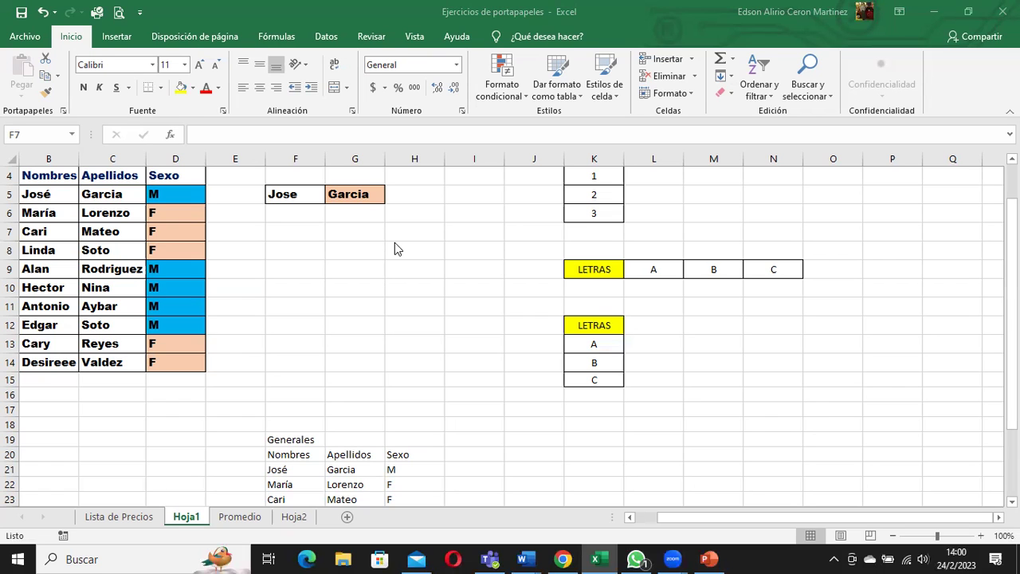
Check the existing transposed NOTA row in N3:Q3, then deselect it
{"action": "scroll", "coordinate": [558, 224], "scroll_direction": "up", "scroll_amount": 1}
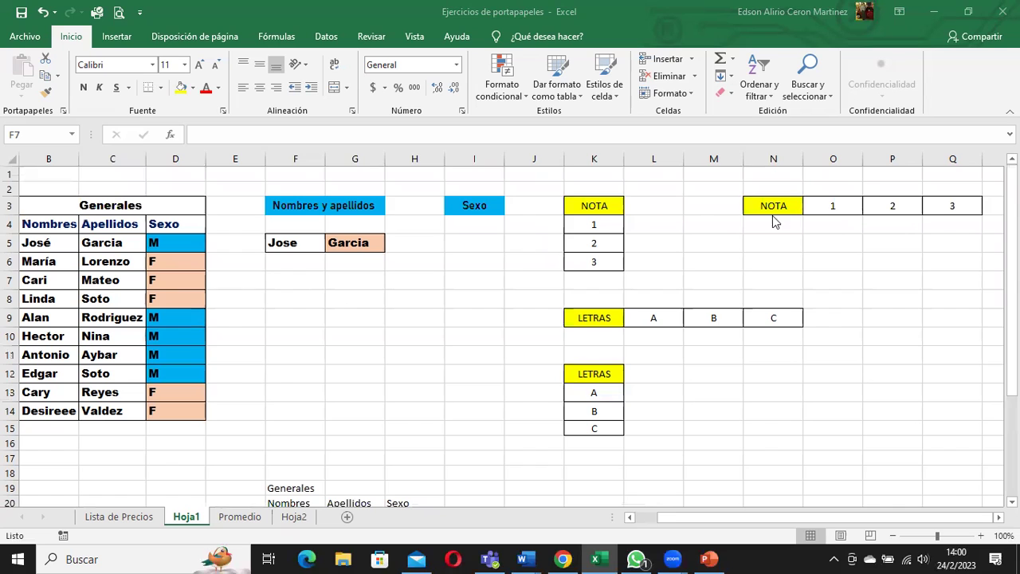
{"action": "left_click_drag", "start_coordinate": [760, 205], "coordinate": [951, 205]}
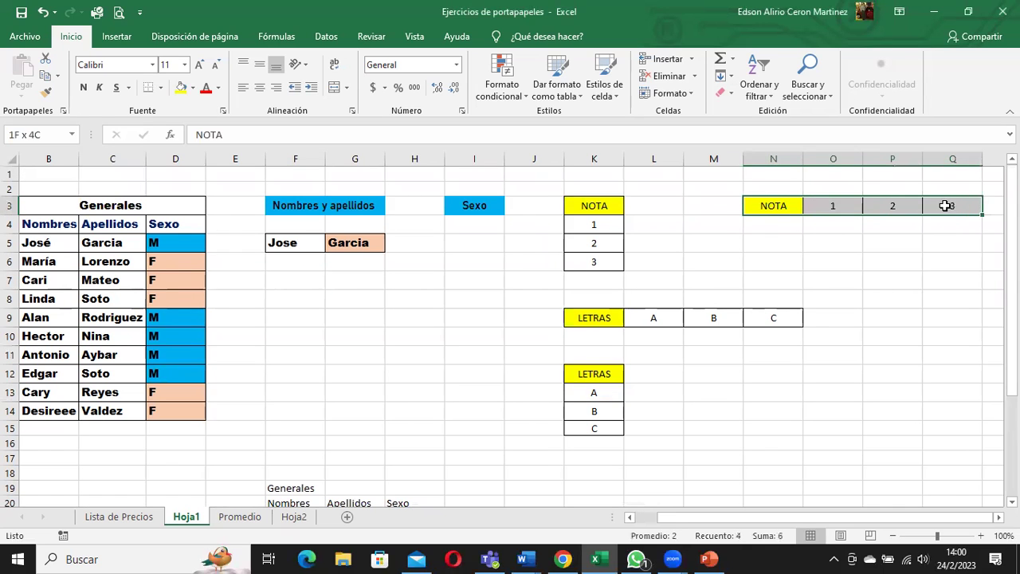
{"action": "right_click", "coordinate": [762, 203]}
{"action": "key", "text": "Escape"}
{"action": "left_click", "coordinate": [682, 232]}
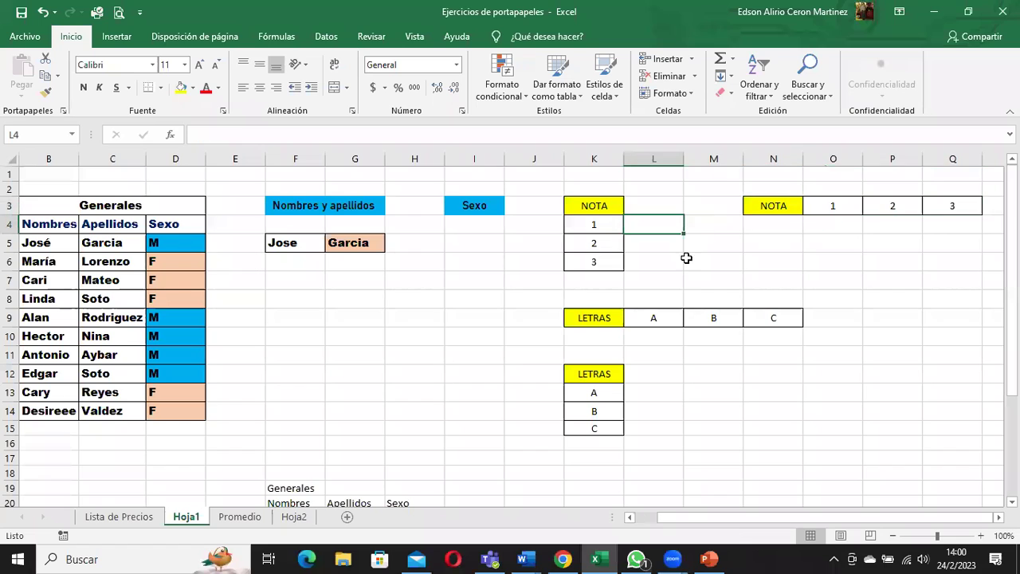
Copy the NOTA column K3:K6 and paste it transposed at N5 as NOTA, 1, 2, 3
{"action": "left_click", "coordinate": [592, 202]}
{"action": "left_click_drag", "start_coordinate": [592, 202], "coordinate": [588, 265]}
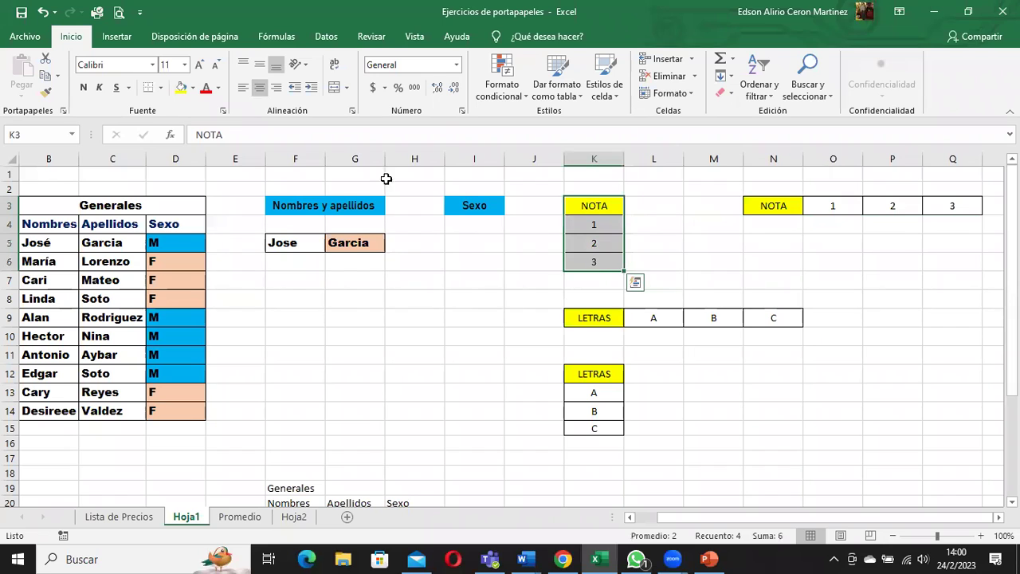
{"action": "left_click", "coordinate": [46, 75]}
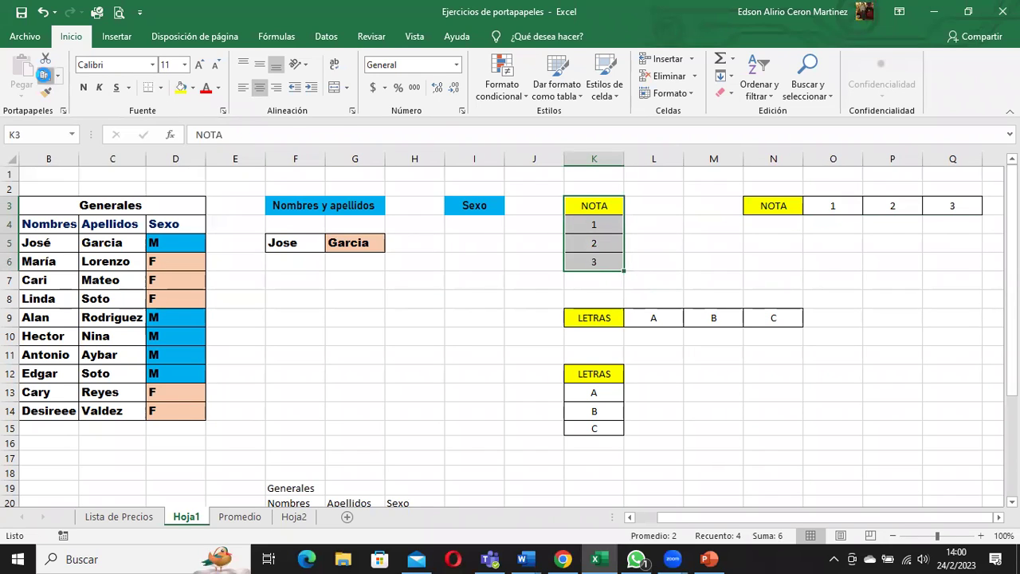
{"action": "left_click", "coordinate": [761, 247]}
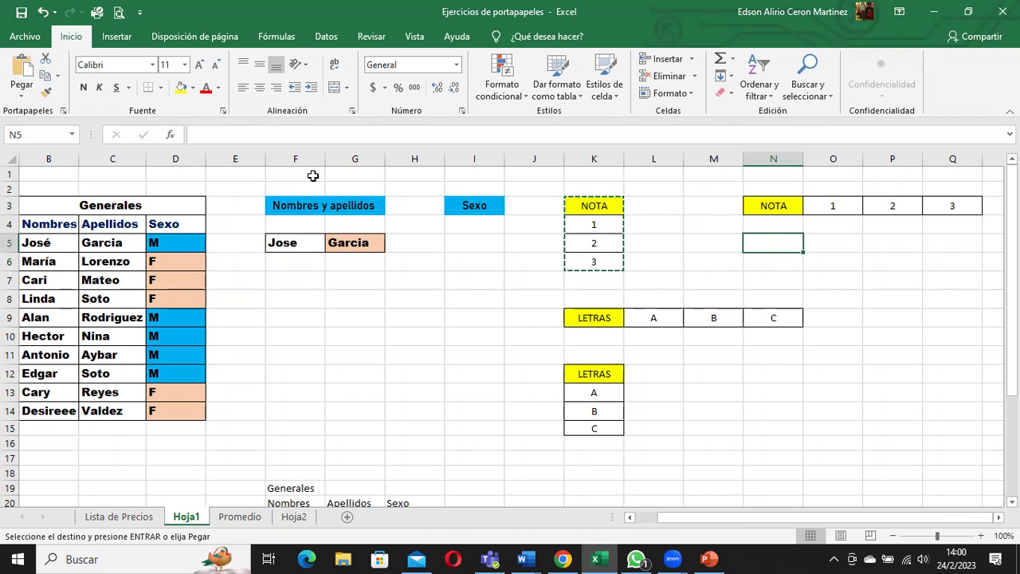
{"action": "left_click", "coordinate": [20, 98]}
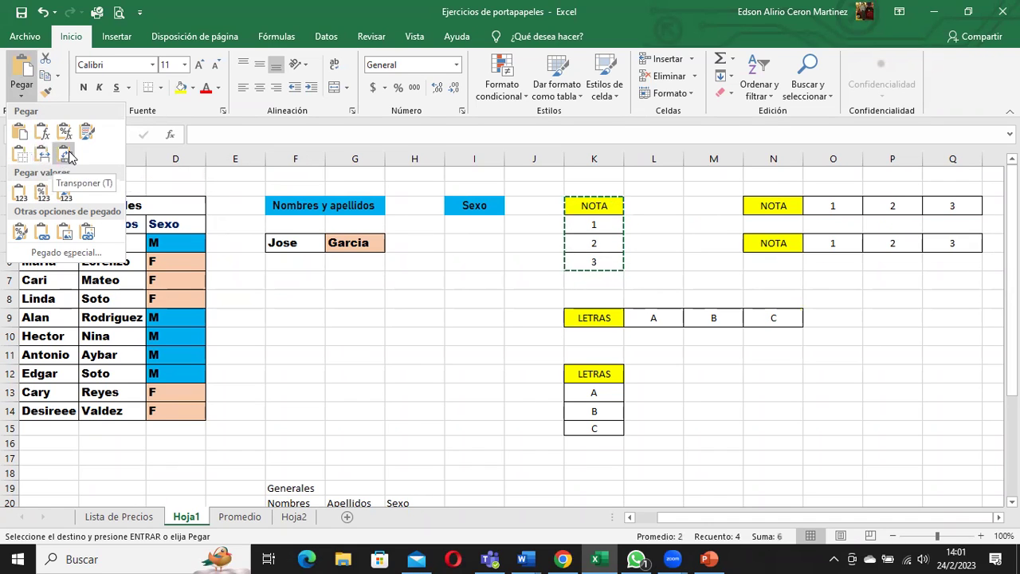
{"action": "left_click", "coordinate": [69, 156]}
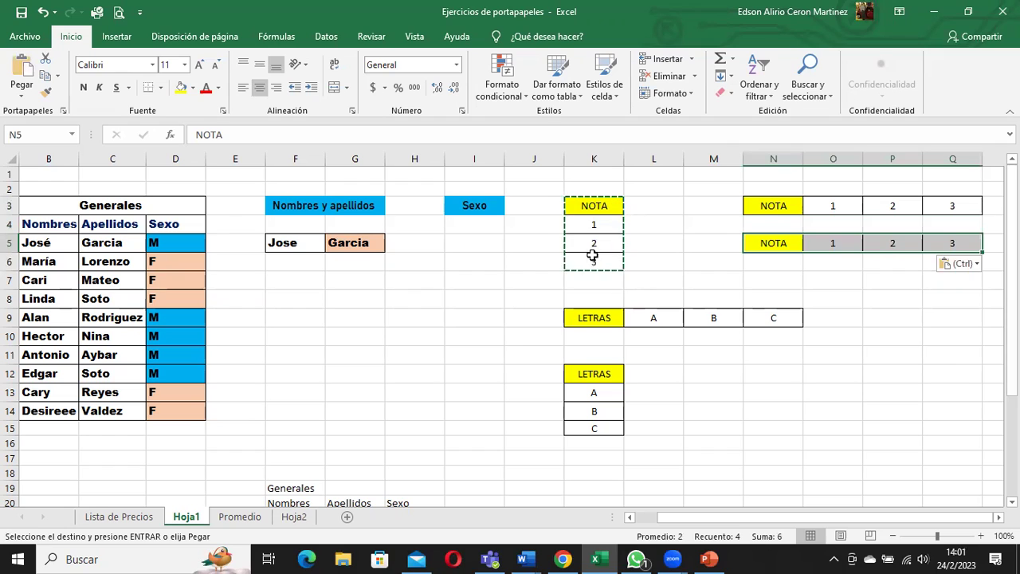
Copy the LETRAS row K9:N9 and paste it transposed into N12:N15 as LETRAS, A, B, C
{"action": "left_click_drag", "start_coordinate": [589, 317], "coordinate": [772, 318]}
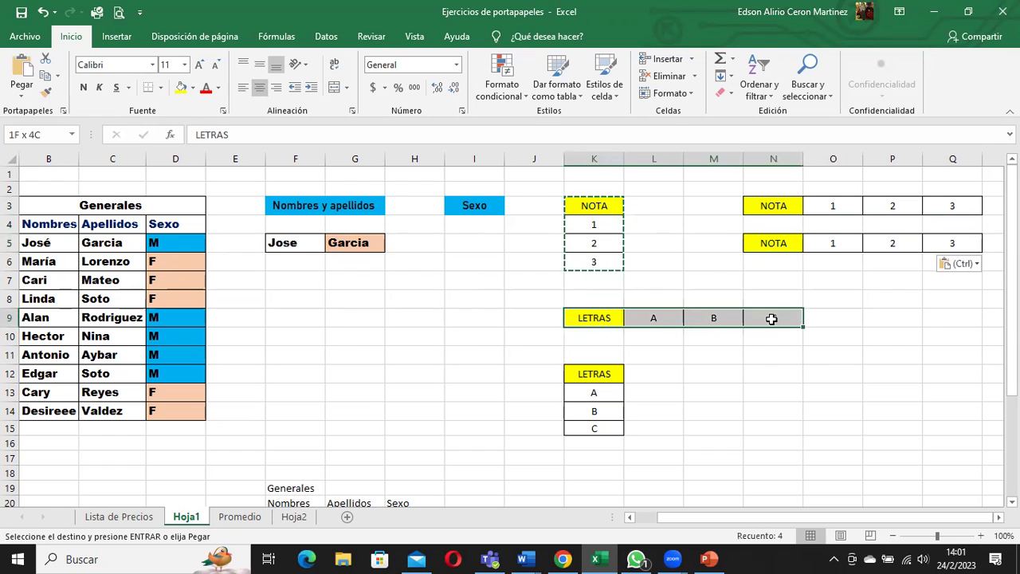
{"action": "left_click", "coordinate": [45, 75]}
{"action": "left_click", "coordinate": [22, 96]}
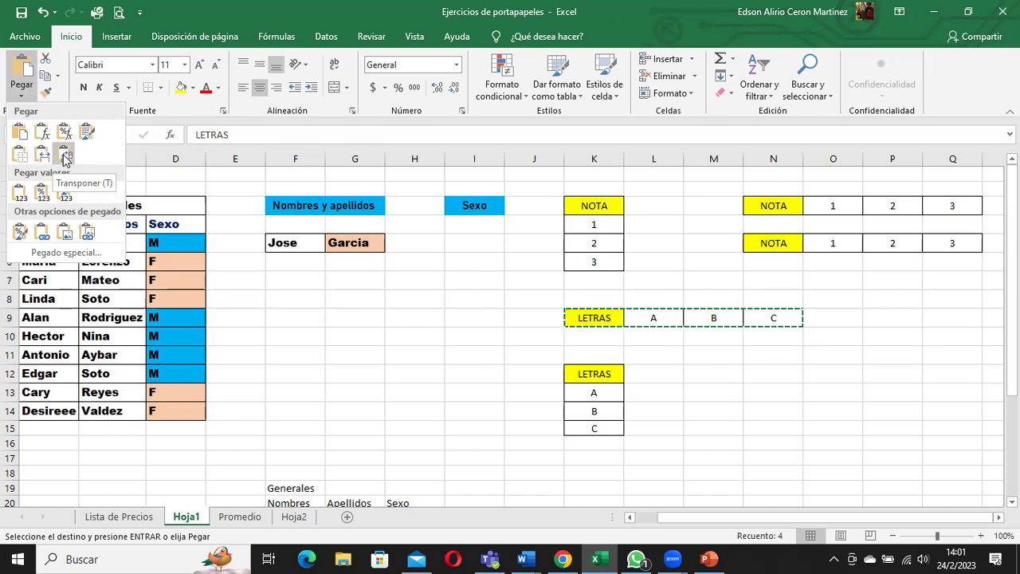
{"action": "left_click", "coordinate": [753, 375]}
{"action": "left_click", "coordinate": [767, 375]}
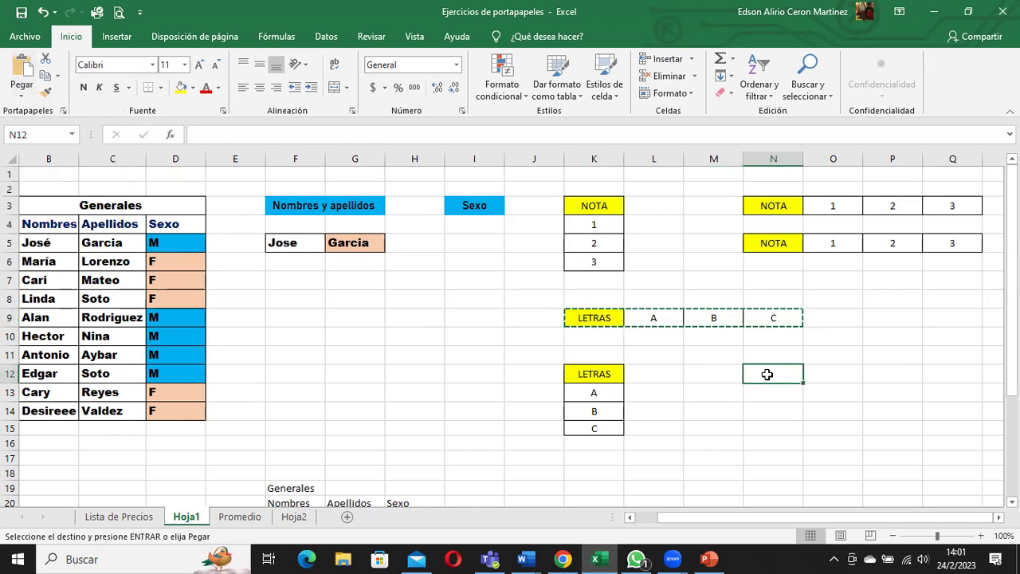
{"action": "left_click", "coordinate": [22, 90]}
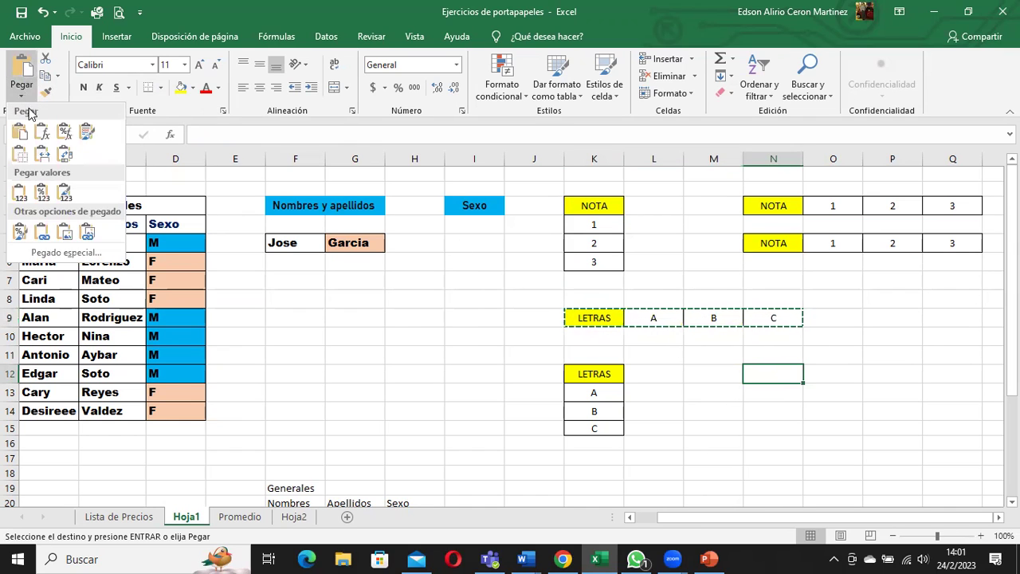
{"action": "left_click", "coordinate": [65, 157]}
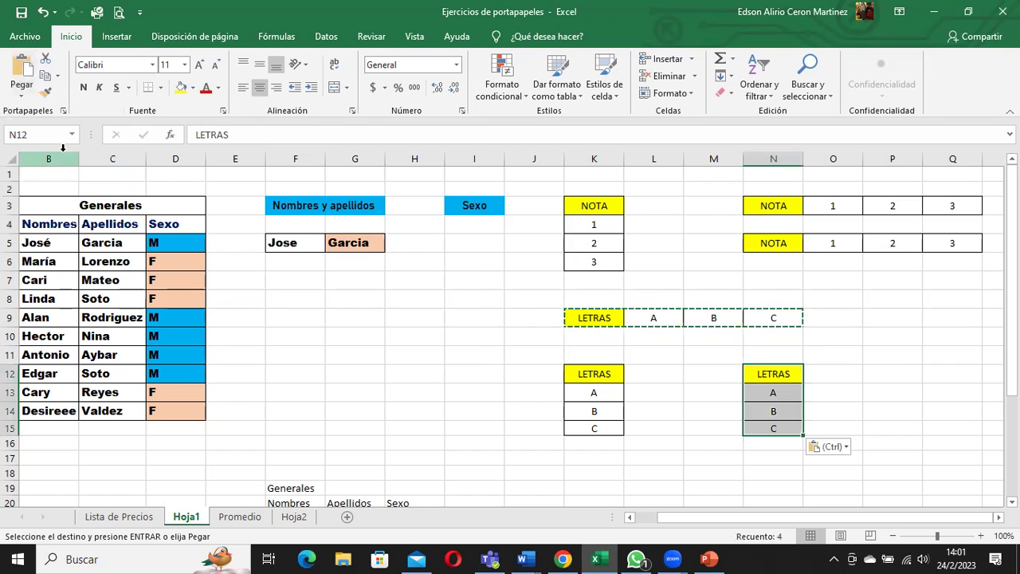